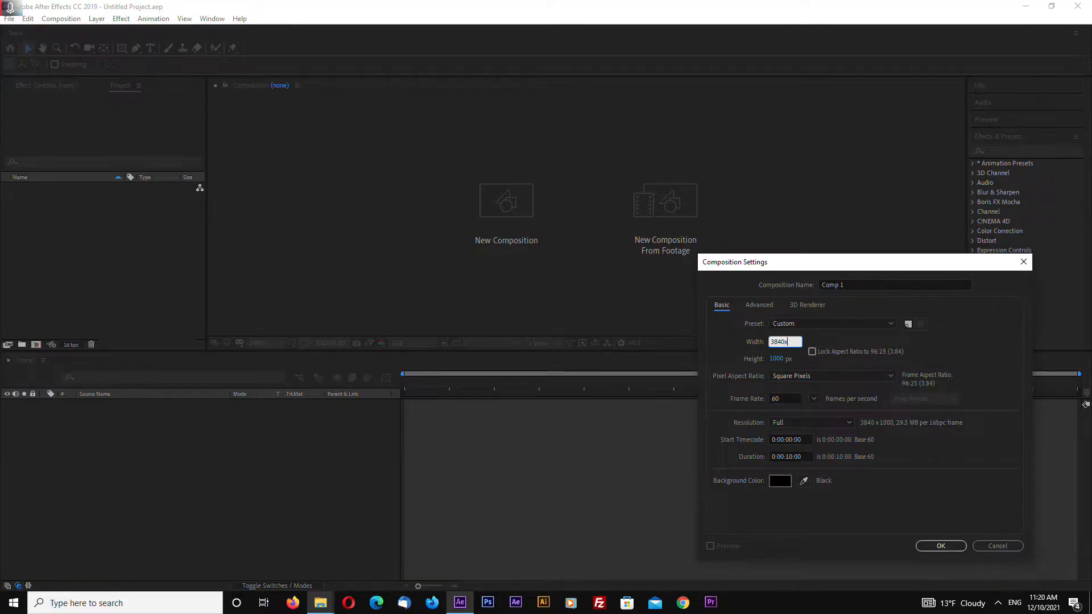
- Create the composition at 3840 x 2160 px and enlarge the viewer area above the timeline
key("Tab")
type("2160")
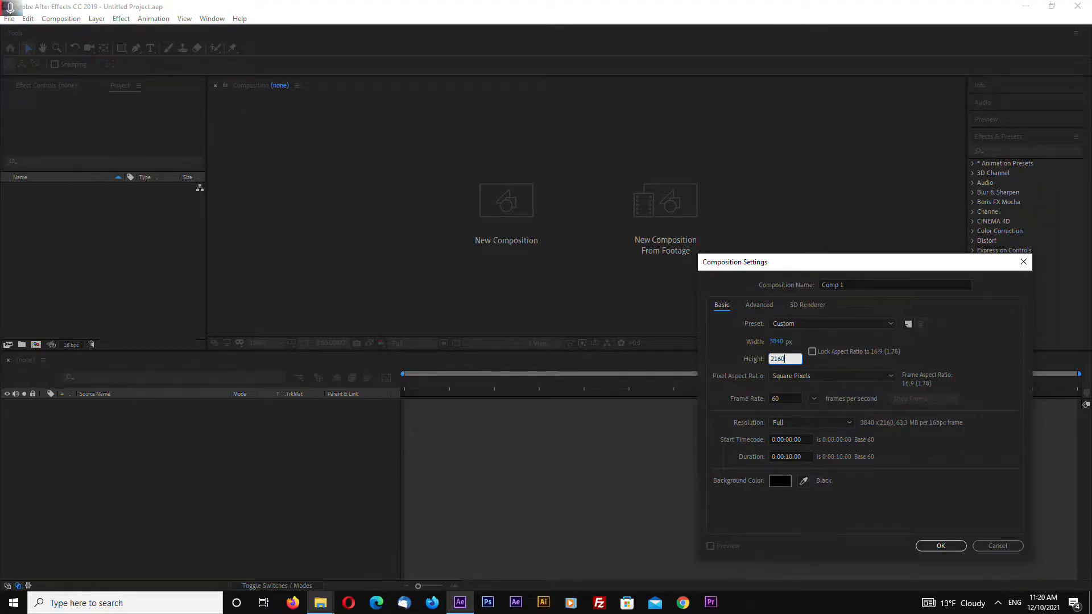
left_click(935, 547)
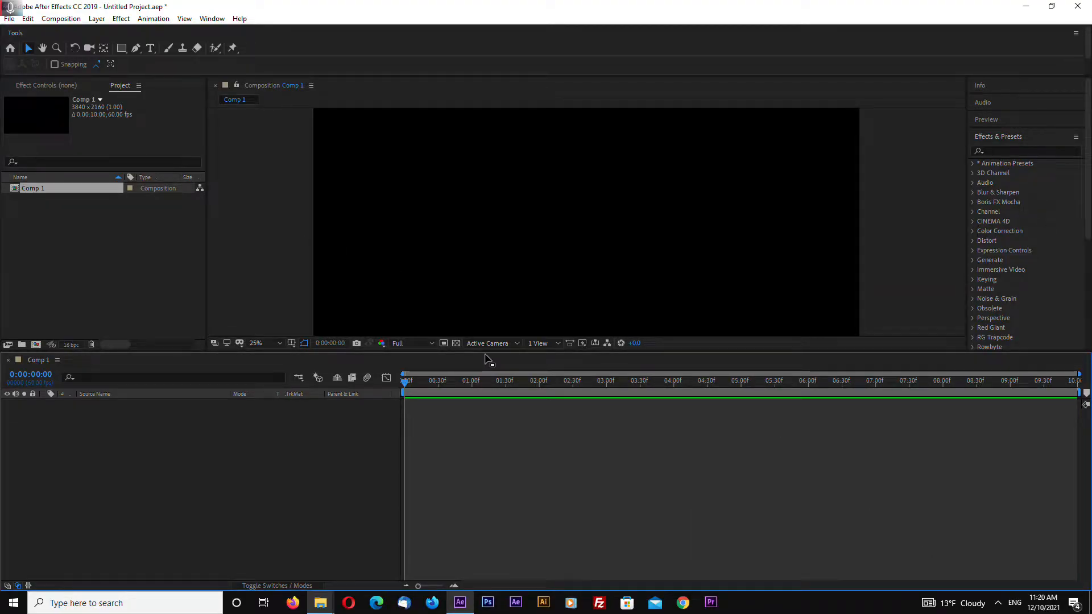
left_click_drag(484, 352, 484, 409)
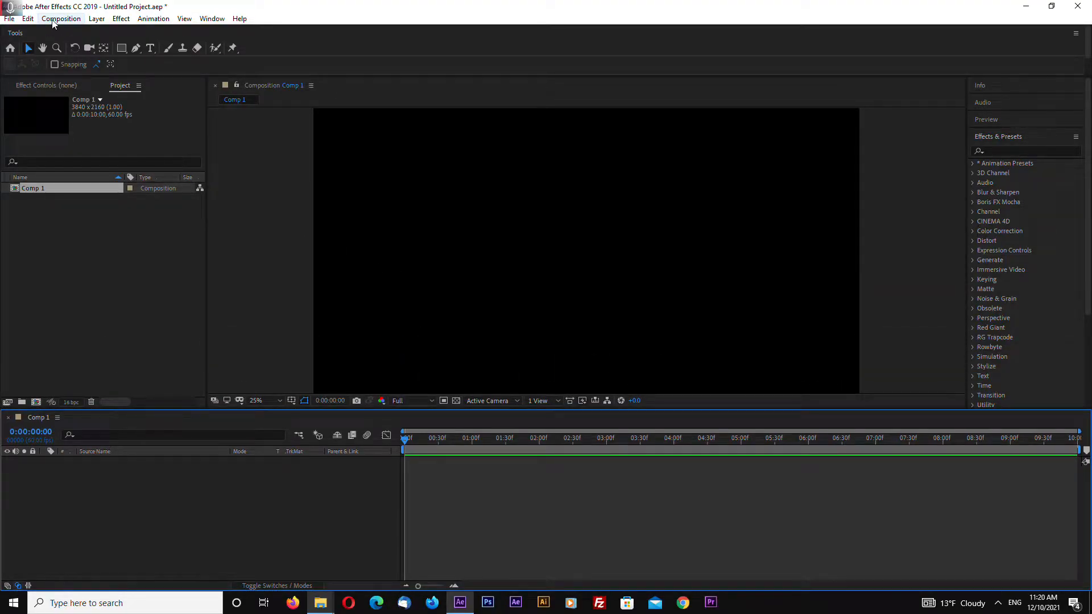
- Rename the composition to "fireworks" in its settings
key("ctrl+k")
type("fireworks")
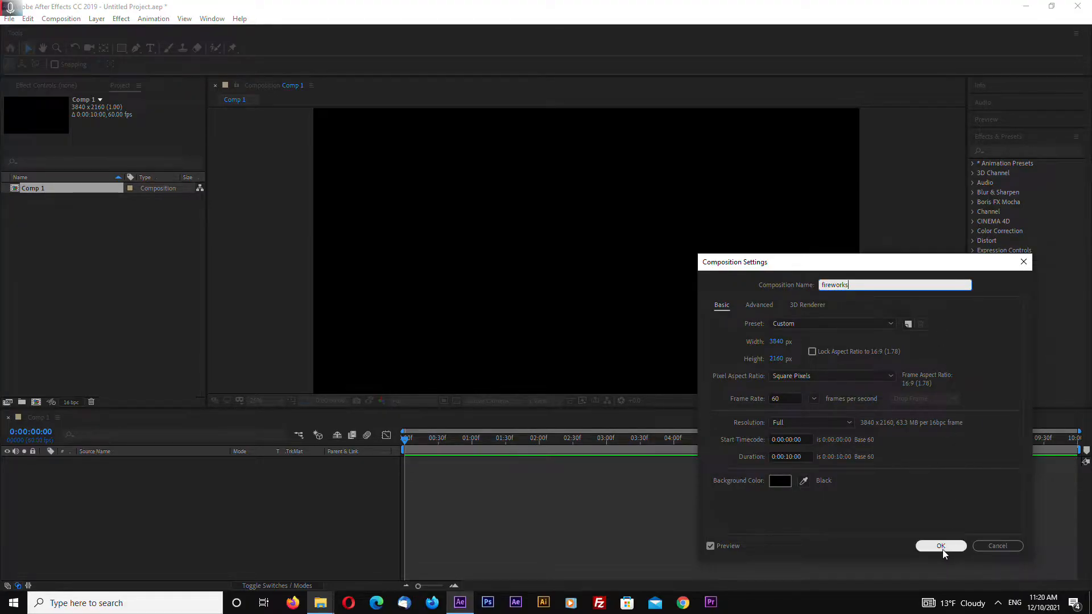
left_click(940, 546)
- Save the project as fireworks.aep in the Tutorial folder inside Fireworks no Plugins
left_click(10, 18)
mouse_move(63, 137)
left_click(239, 135)
left_click(286, 107)
double_click(278, 95)
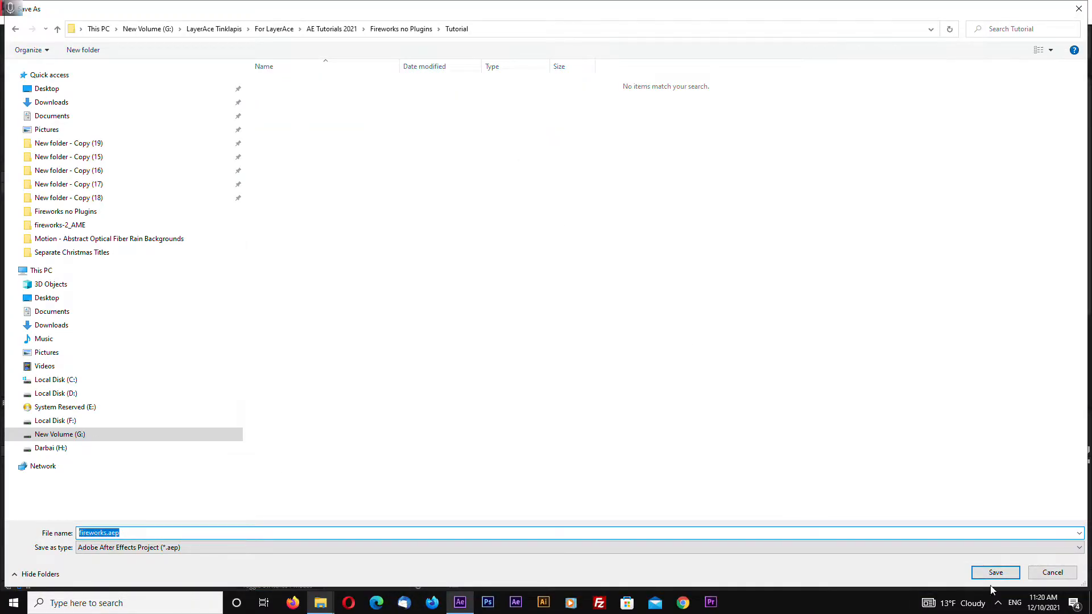
left_click(996, 573)
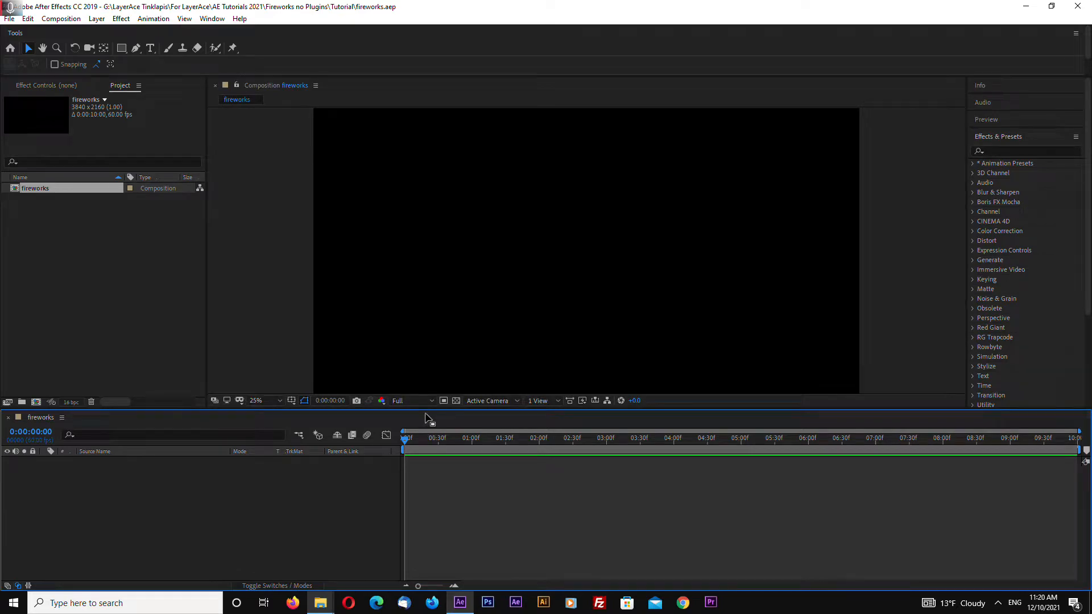
- Add a null object to the fireworks composition
left_click_drag(425, 408, 432, 434)
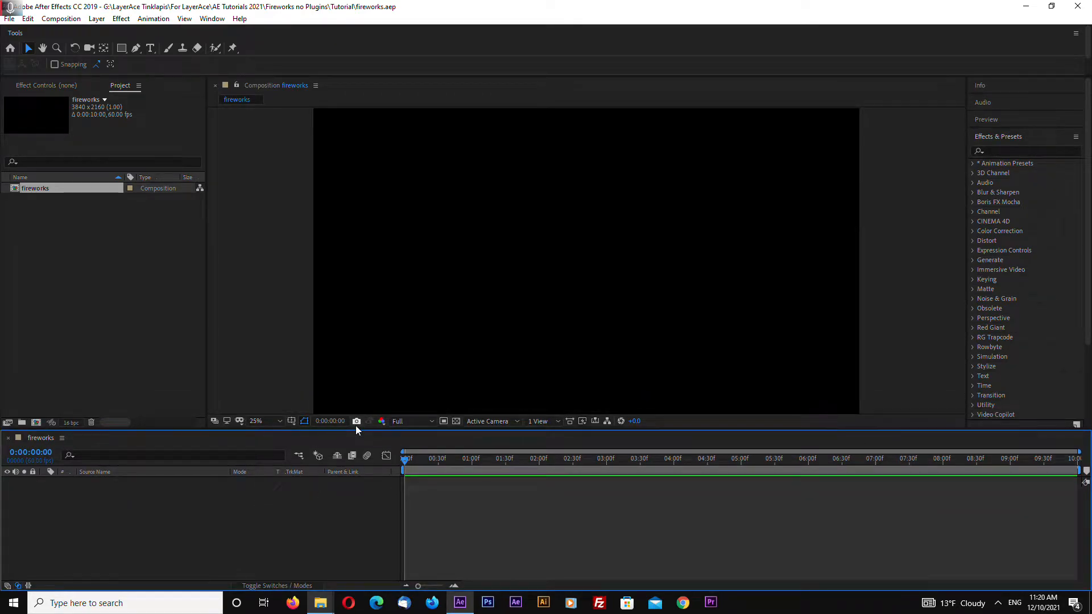
left_click_drag(356, 425, 393, 432)
right_click(169, 506)
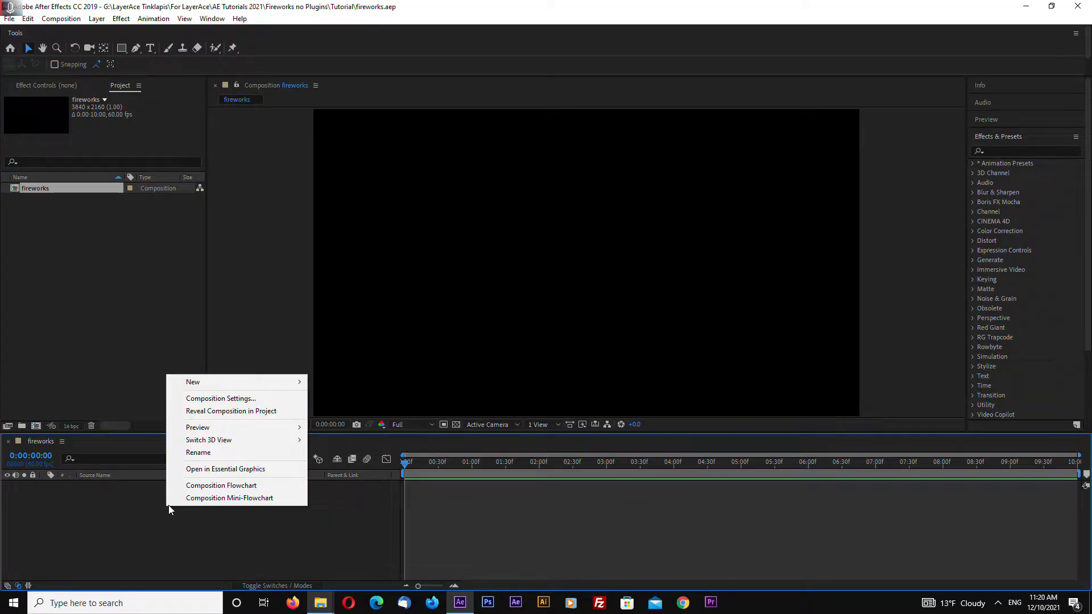
mouse_move(210, 382)
left_click(375, 450)
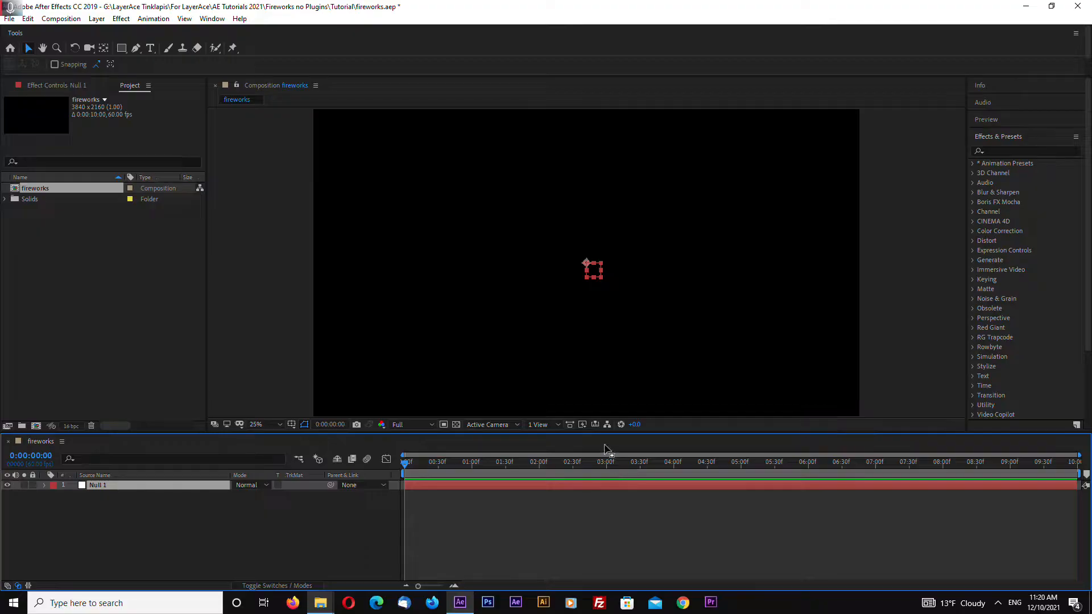
left_click_drag(606, 431, 607, 432)
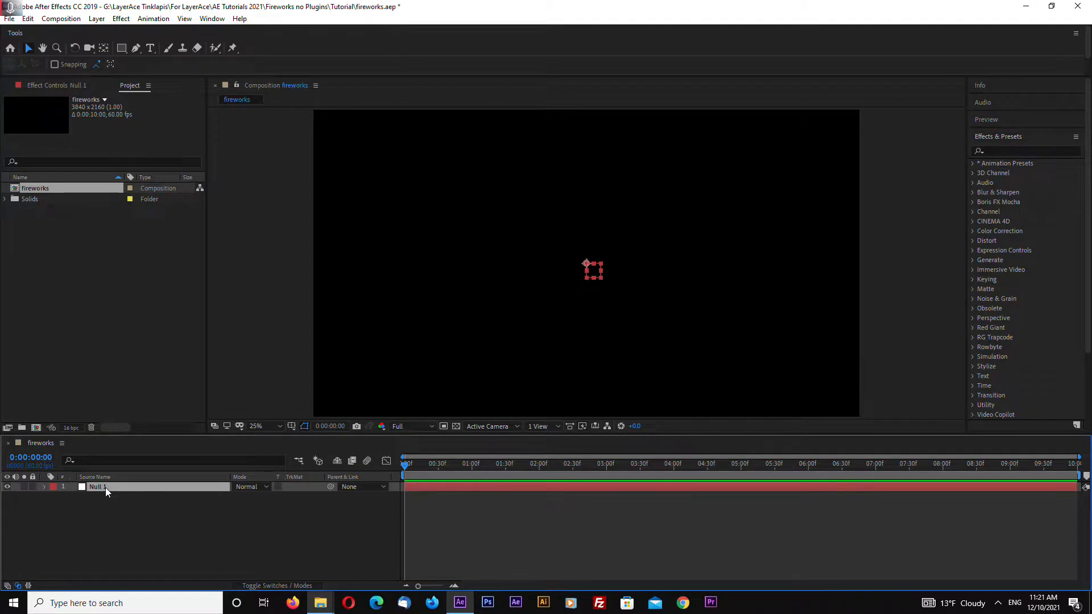
- Add a Position keyframe to Null 1 at 0:00:03:00, keeping the null at the centre of the frame
key("p")
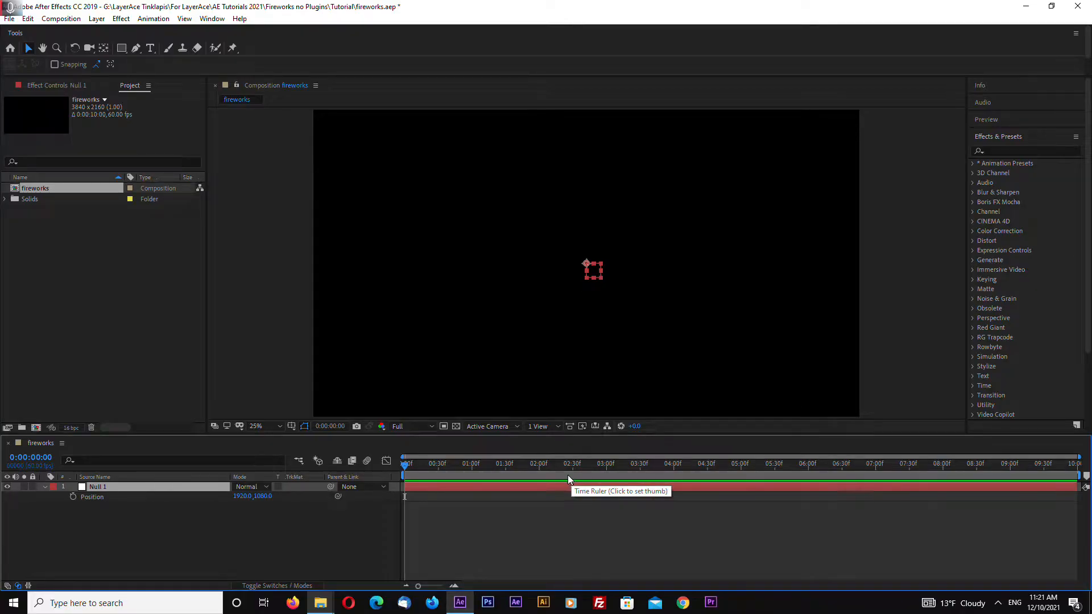
left_click(607, 466)
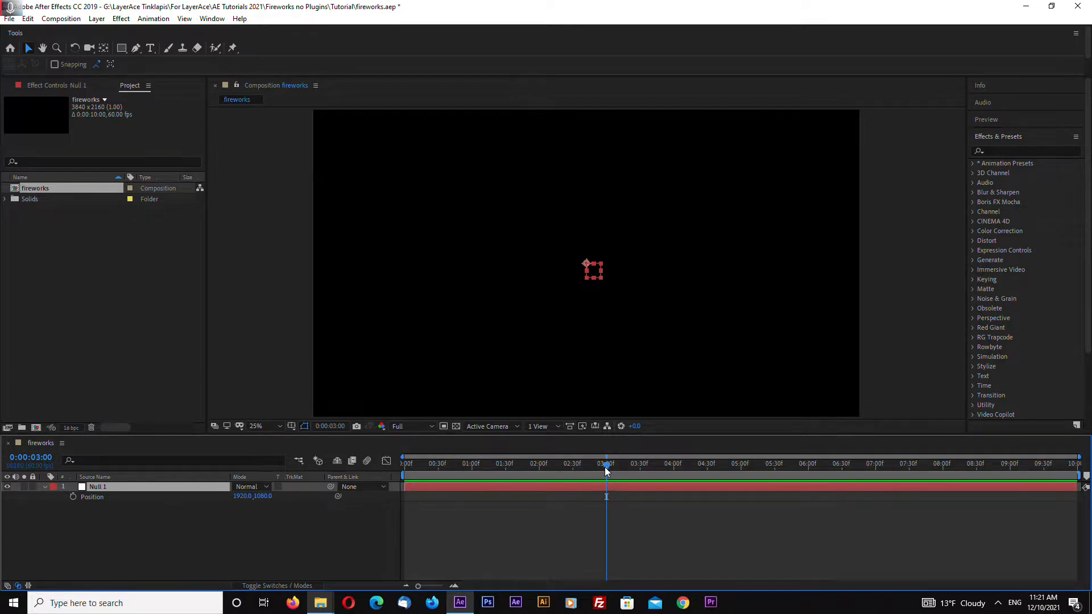
left_click(73, 496)
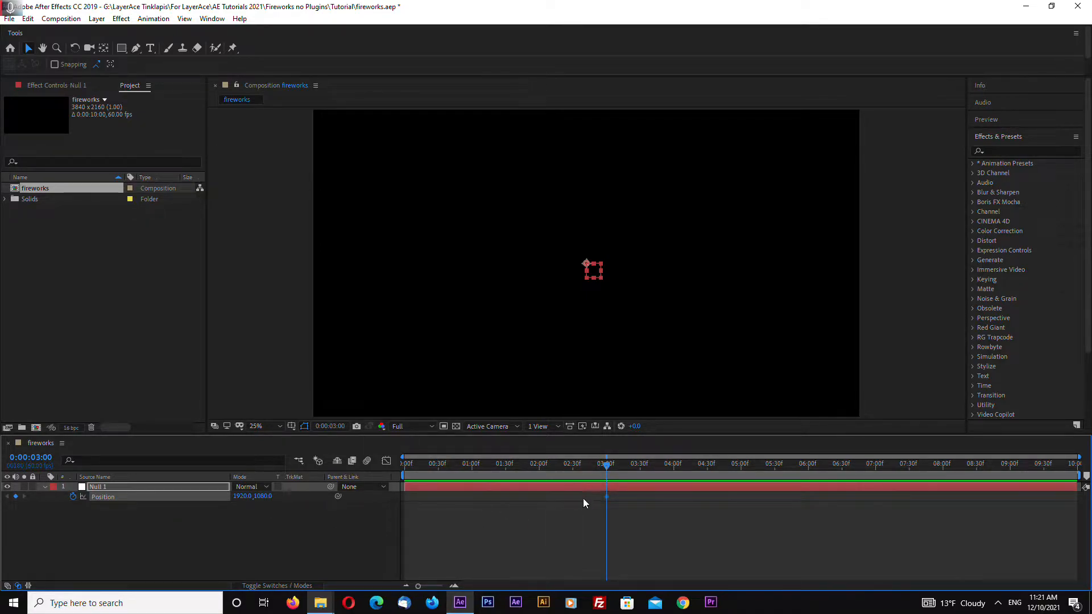
- Keyframe Null 1 at the first frame just below the composition, with Position 1920, 2228
left_click_drag(607, 465, 351, 498)
left_click_drag(259, 496, 905, 510)
left_click_drag(699, 437, 705, 454)
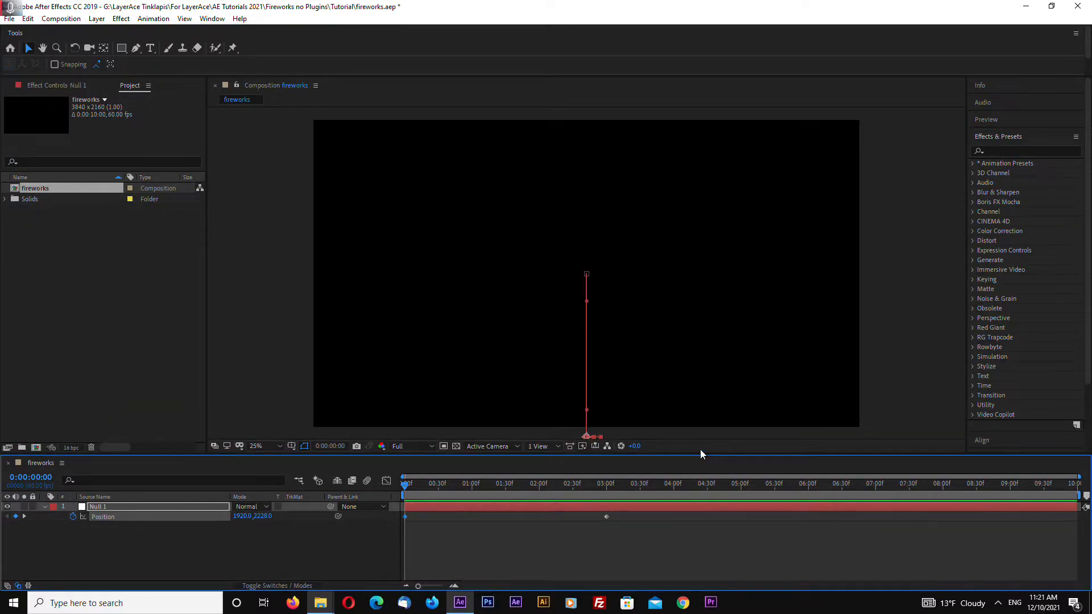
left_click_drag(409, 488, 382, 515)
left_click(45, 506)
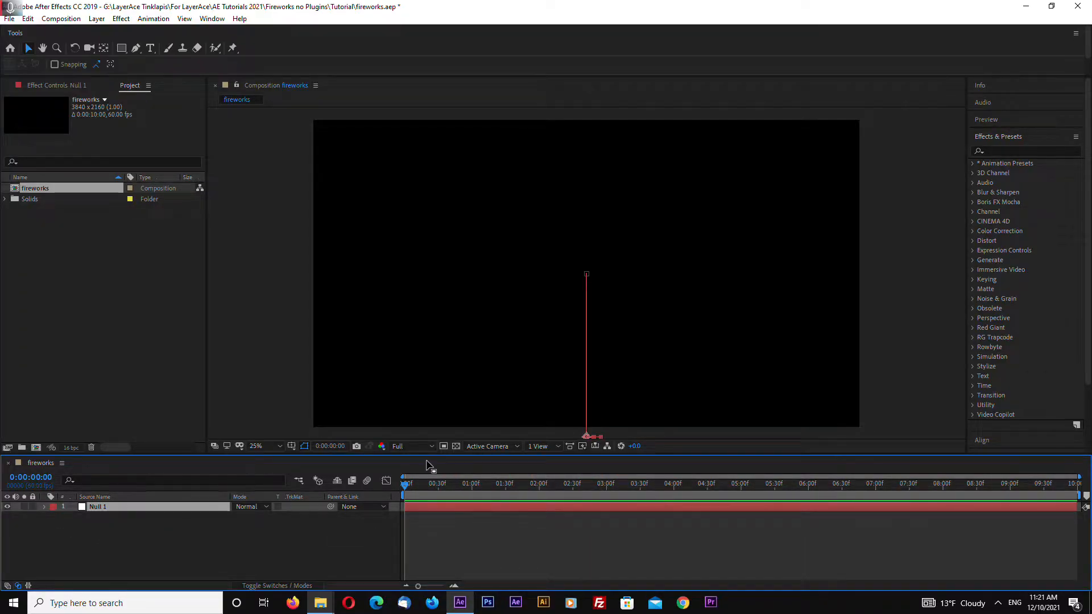
- Create a black, composition-sized solid named "trail"
left_click_drag(425, 455, 424, 443)
right_click(201, 534)
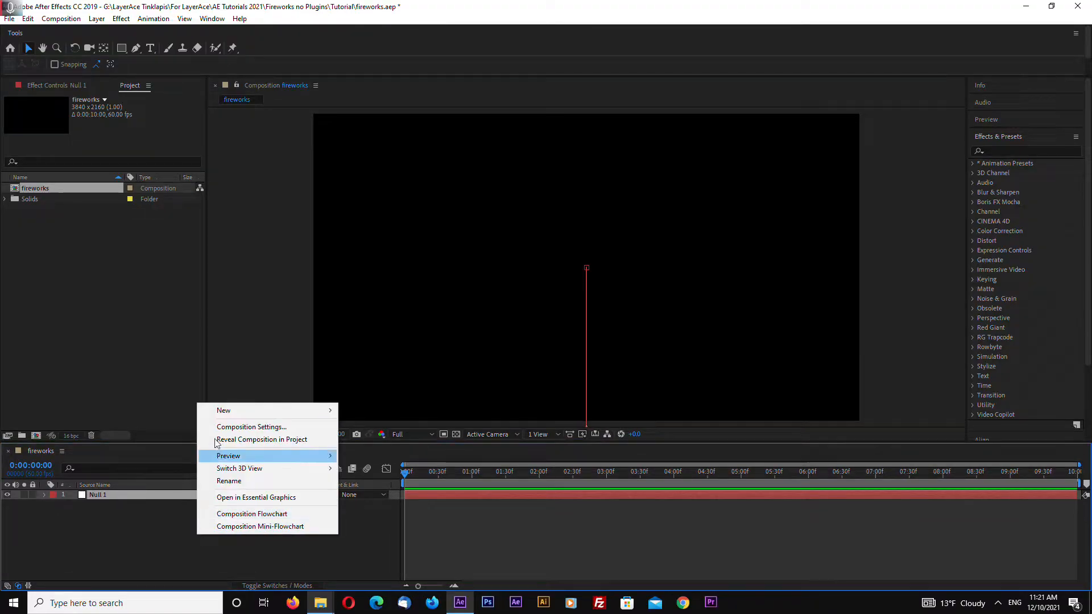
mouse_move(296, 410)
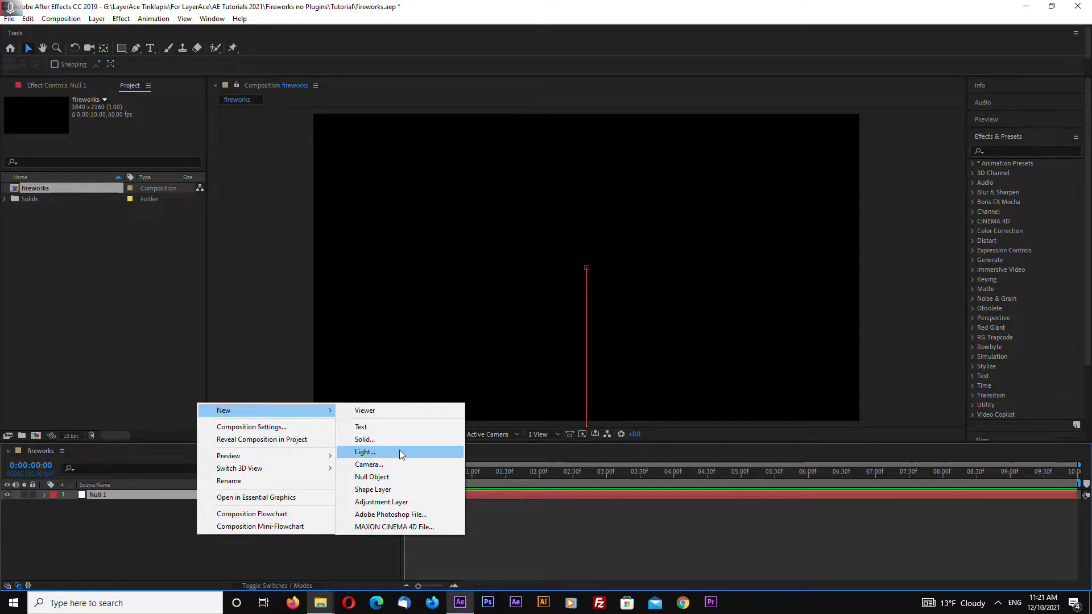
left_click(395, 441)
type("trail")
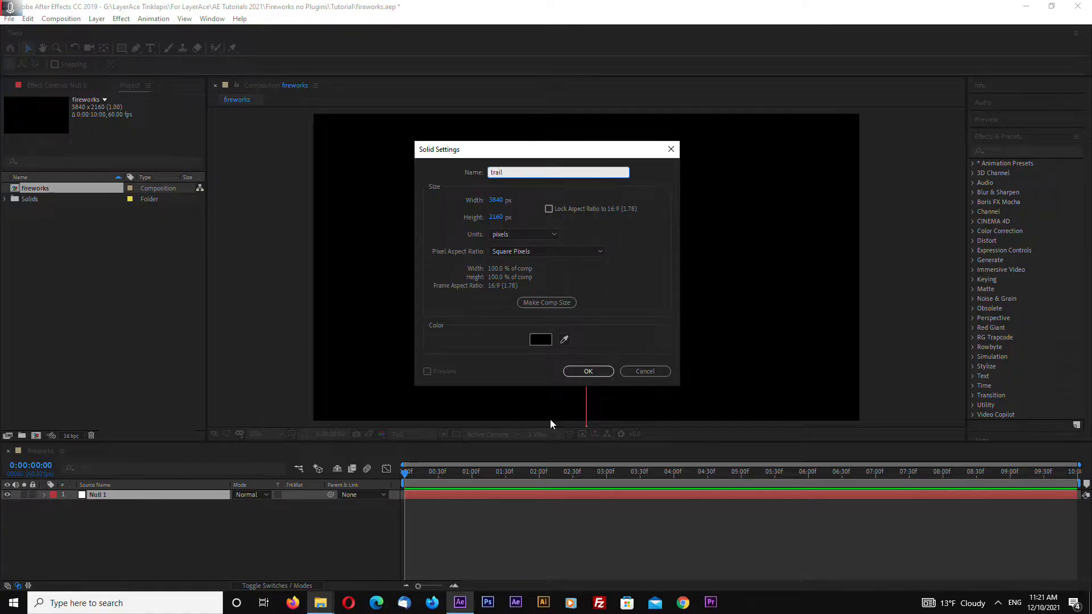
left_click(588, 376)
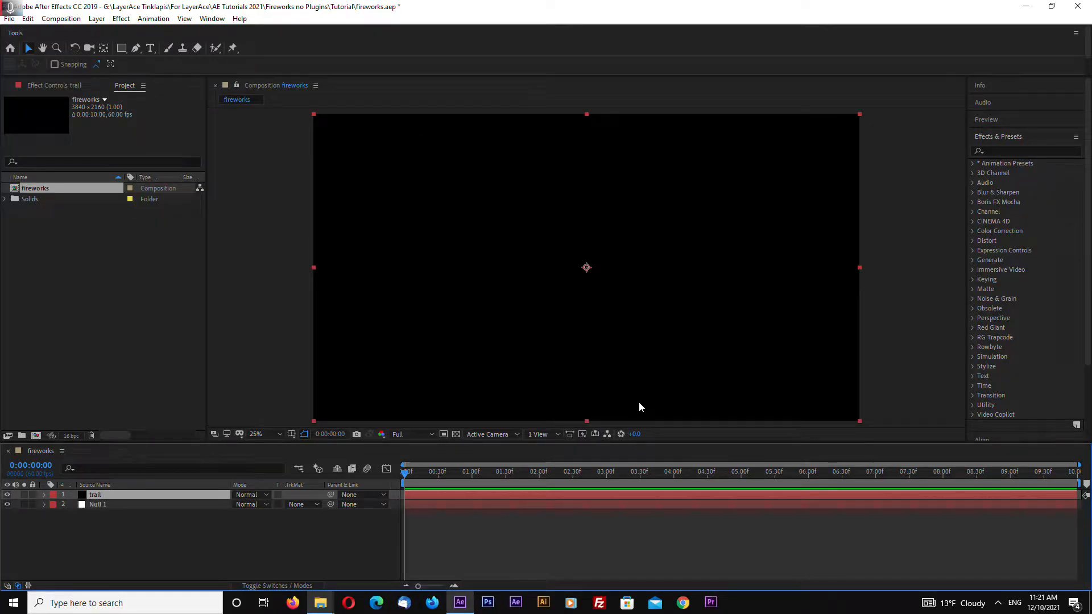
- Apply CC Particle Systems II to the trail layer and move that layer below Null 1
left_click(1013, 155)
type("particle")
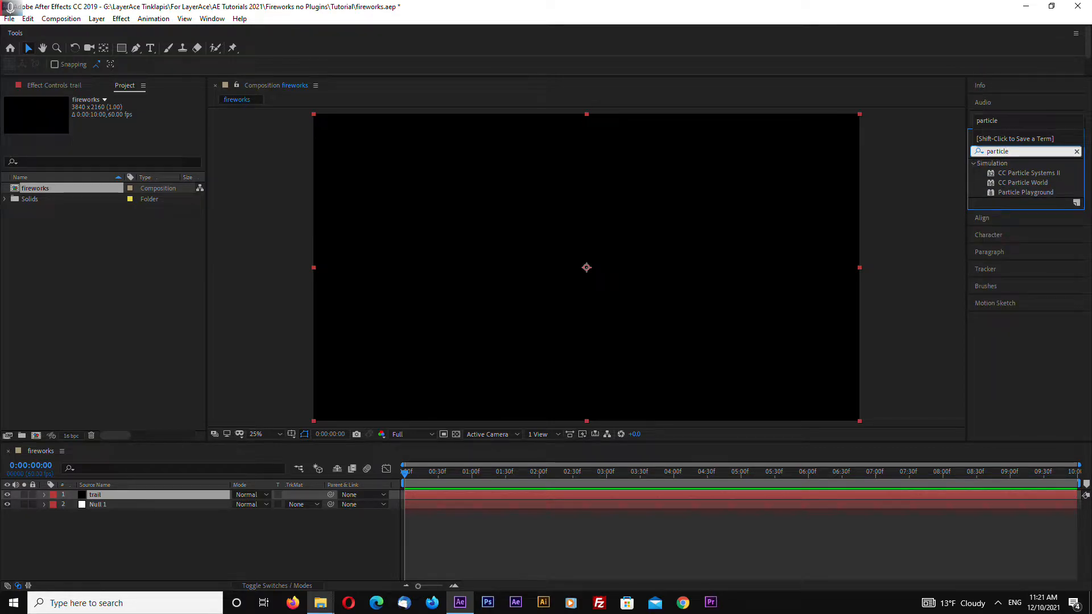
left_click_drag(1022, 175, 107, 497)
left_click_drag(405, 475, 459, 481)
left_click_drag(102, 495, 101, 510)
- Link the trail effect's Producer Position to Null 1's Position with the pick whip and preview the motion around two seconds
left_click(100, 497)
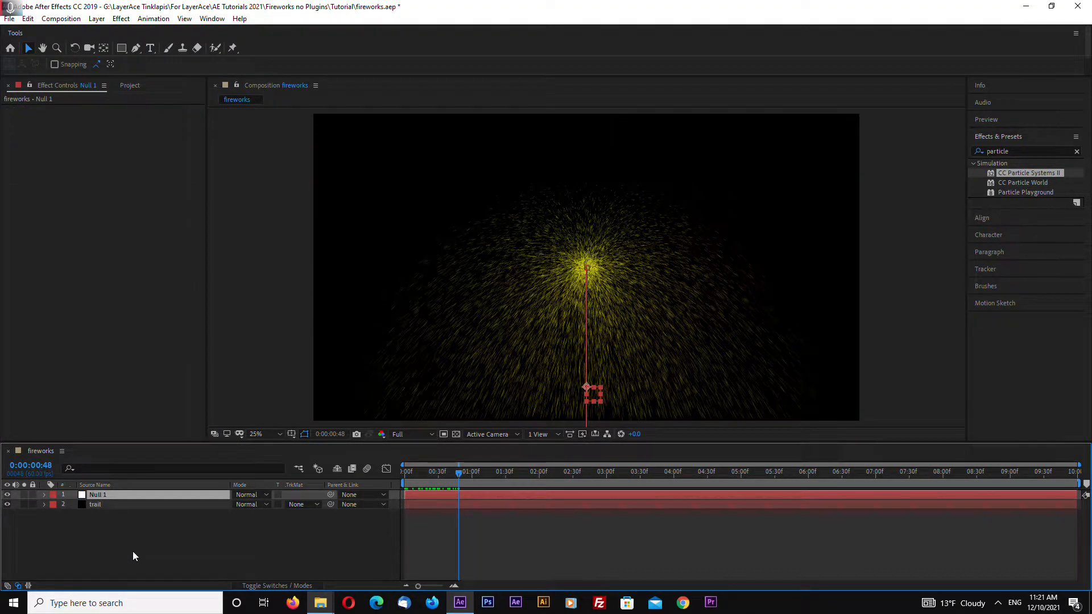
key("p")
left_click(103, 515)
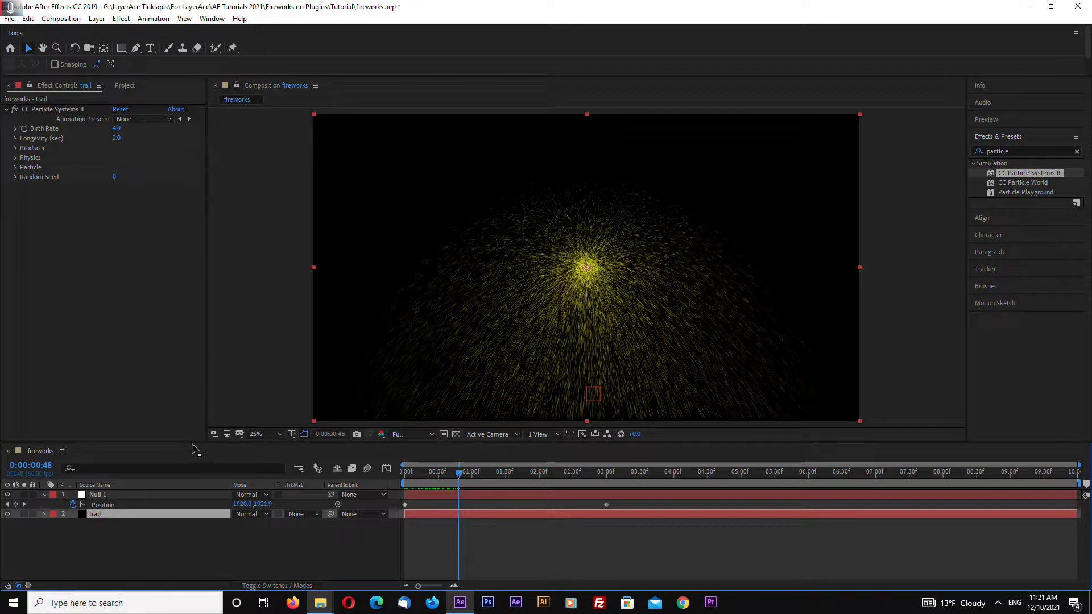
left_click_drag(191, 442, 200, 384)
left_click(44, 452)
left_click(54, 463)
left_click(64, 472)
left_click(73, 500)
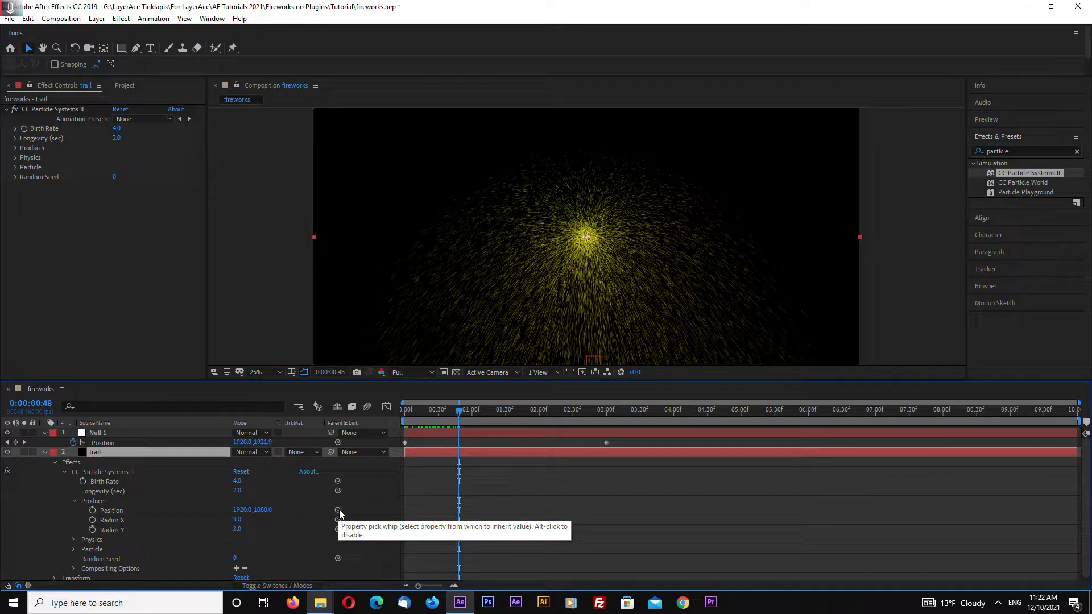
left_click_drag(339, 515, 105, 449)
left_click(45, 453)
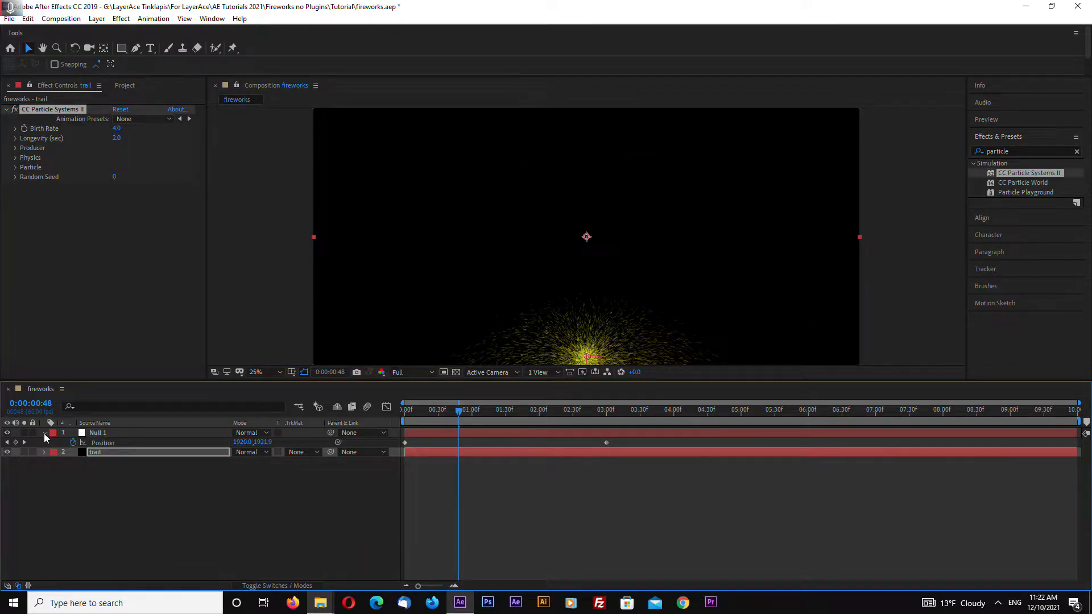
left_click(45, 433)
left_click_drag(442, 381, 562, 492)
- Set the trail effect's Producer Radius X and Radius Y to 0.1
left_click(95, 492)
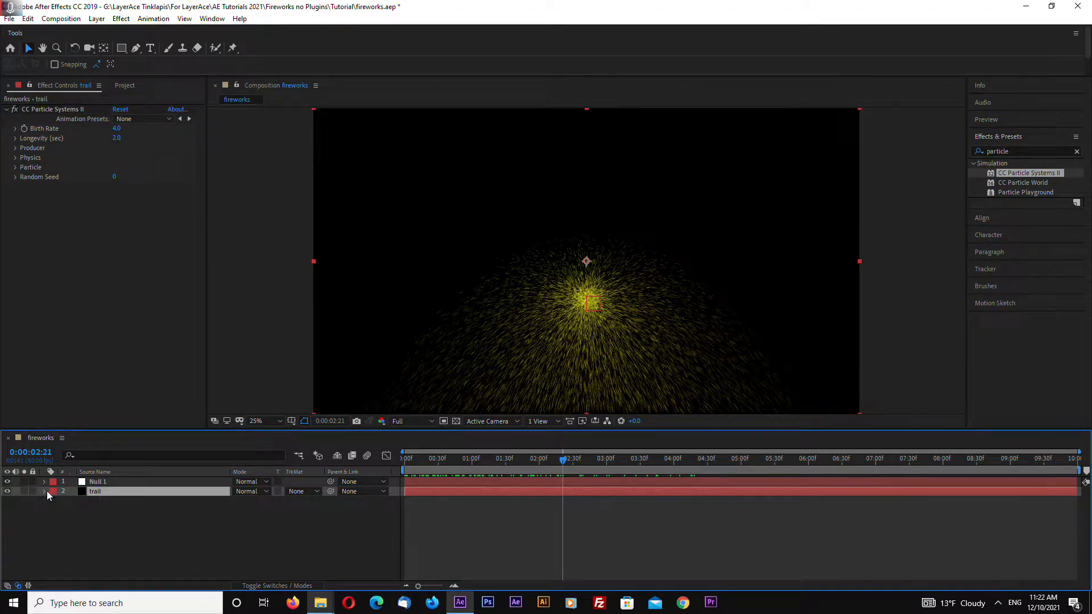
left_click(16, 149)
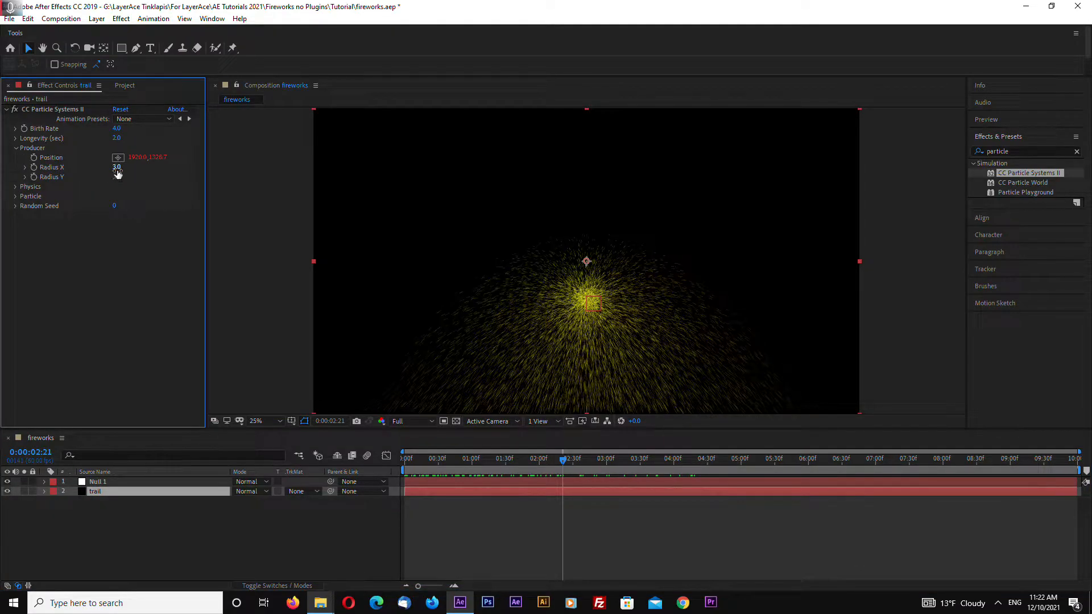
left_click(116, 167)
type("0.1")
key("Return")
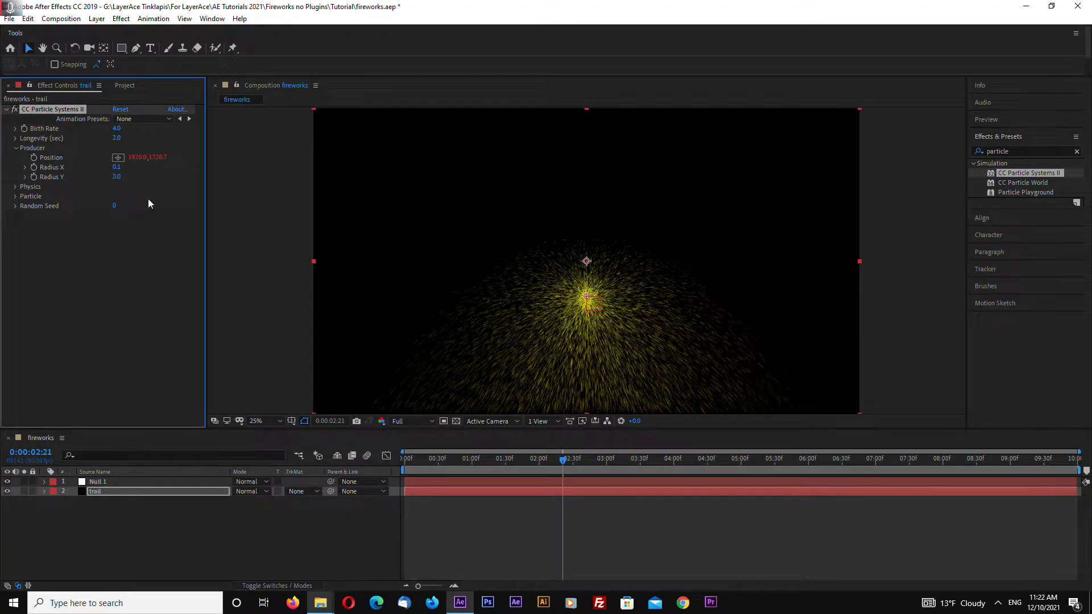
left_click(117, 177)
type("0.1")
key("Return")
- Set the Physics Velocity of the trail's particles to 0
left_click(16, 188)
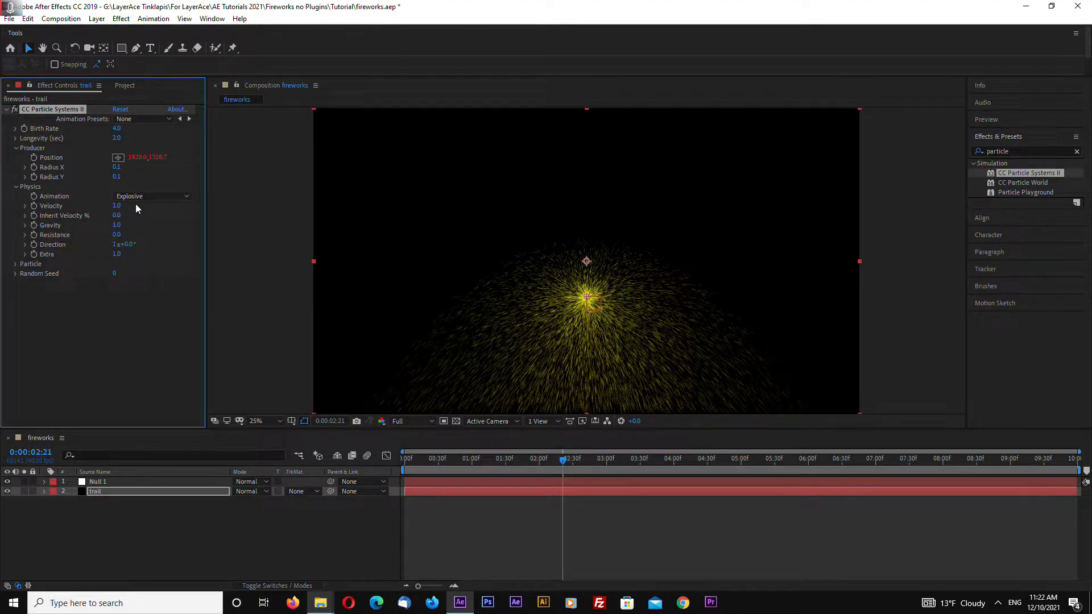
type("0")
key("Return")
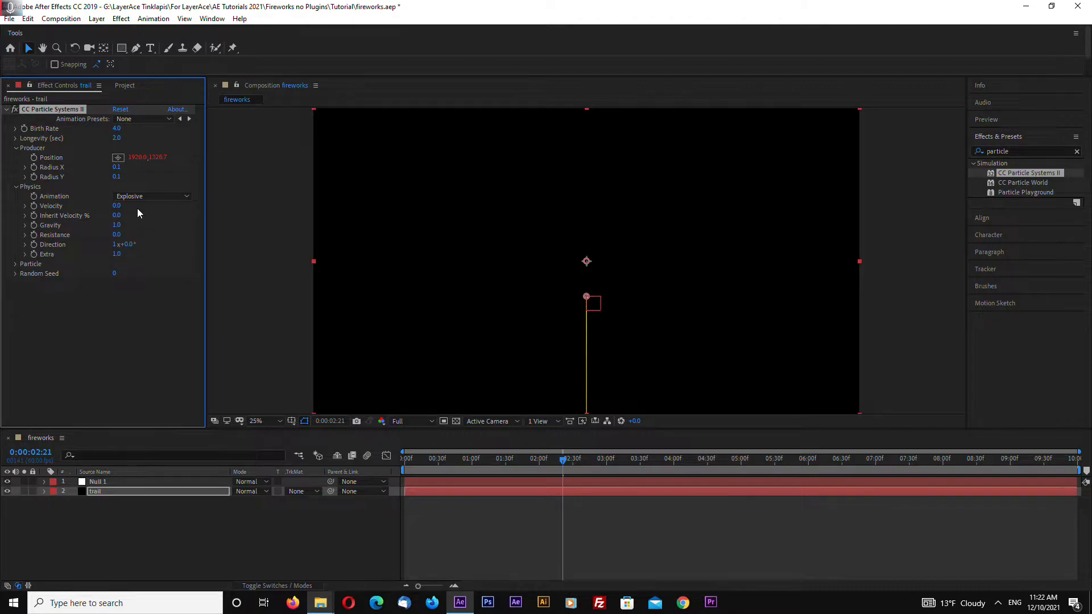
- Set the trail effect's Producer Radius X and Radius Y to 0.5
left_click(118, 167)
type("0.5")
key("Tab")
- Try a particle Velocity of 0.1 on the trail and return it to 0
left_click(117, 206)
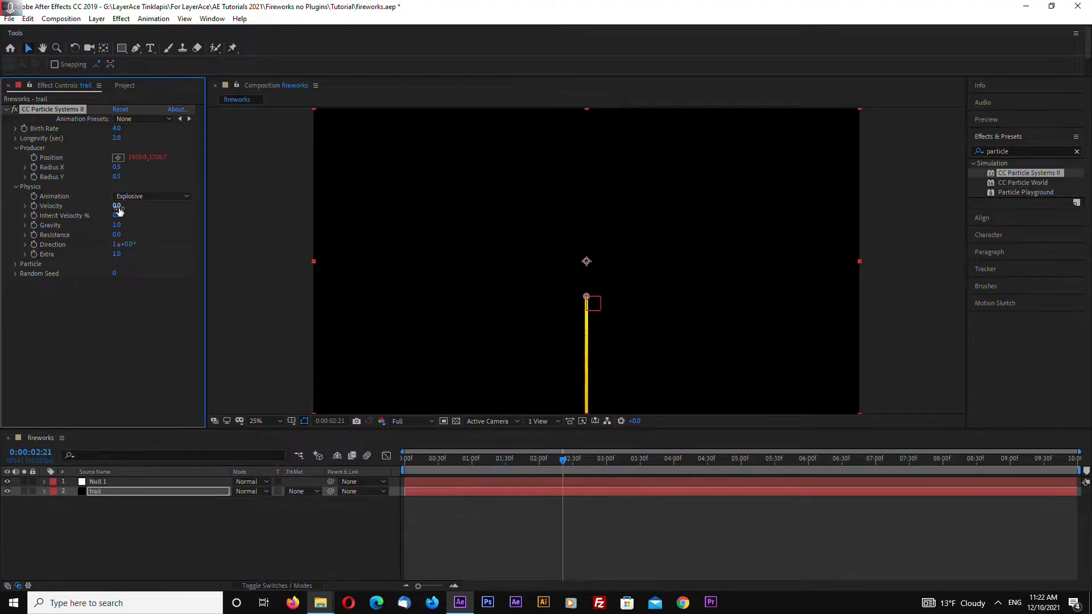
type("0.1")
key("Return")
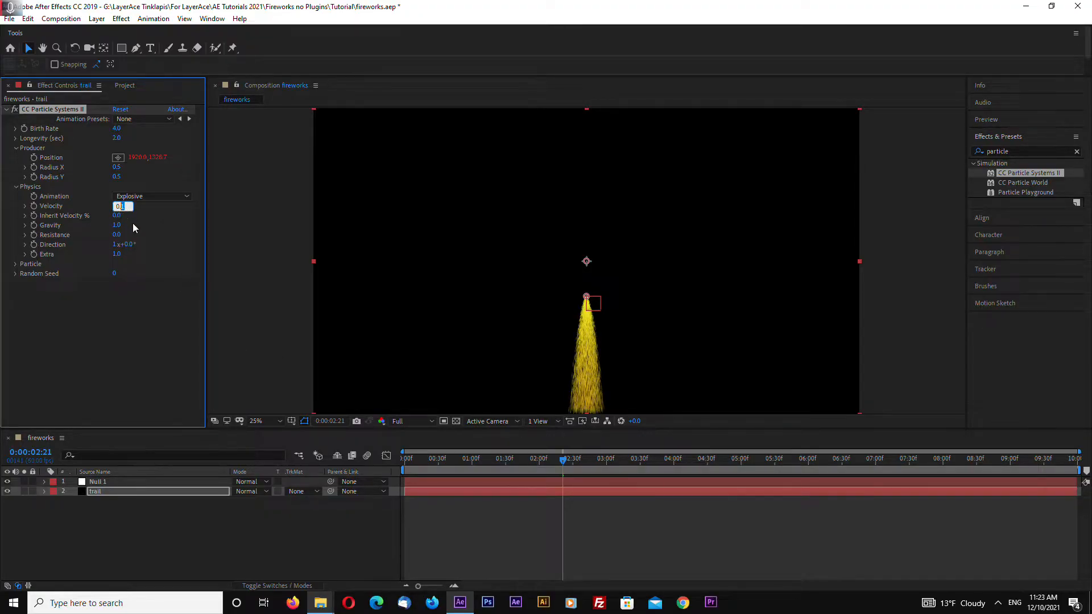
left_click(121, 206)
type("0")
key("Return")
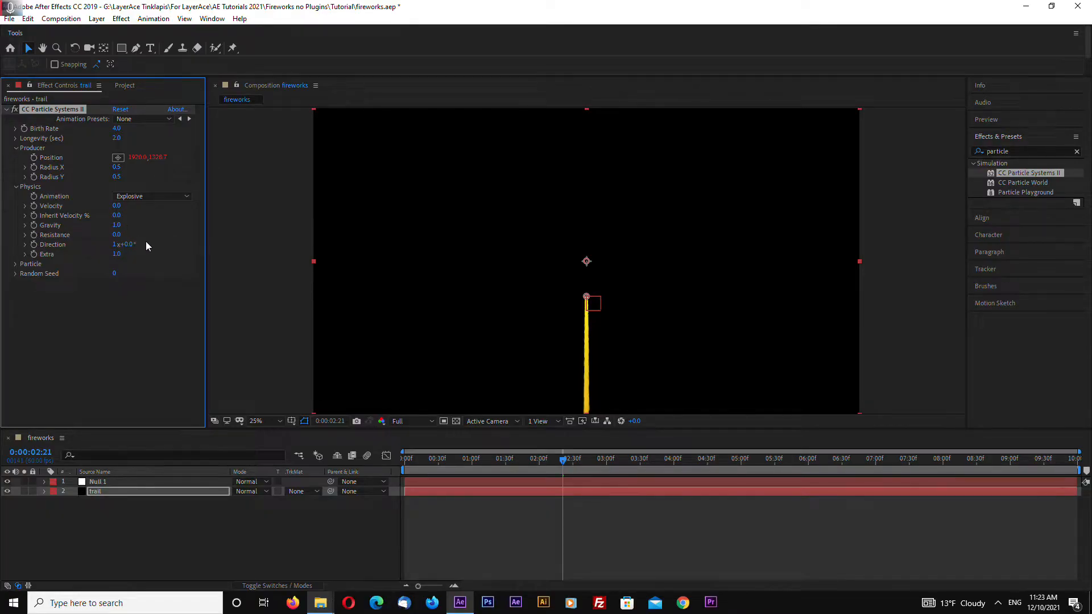
- Set the trail particles' Gravity to 0.1 and scrub back to 0:00:02:10 to preview the trail
left_click(117, 225)
type("0.1")
key("Return")
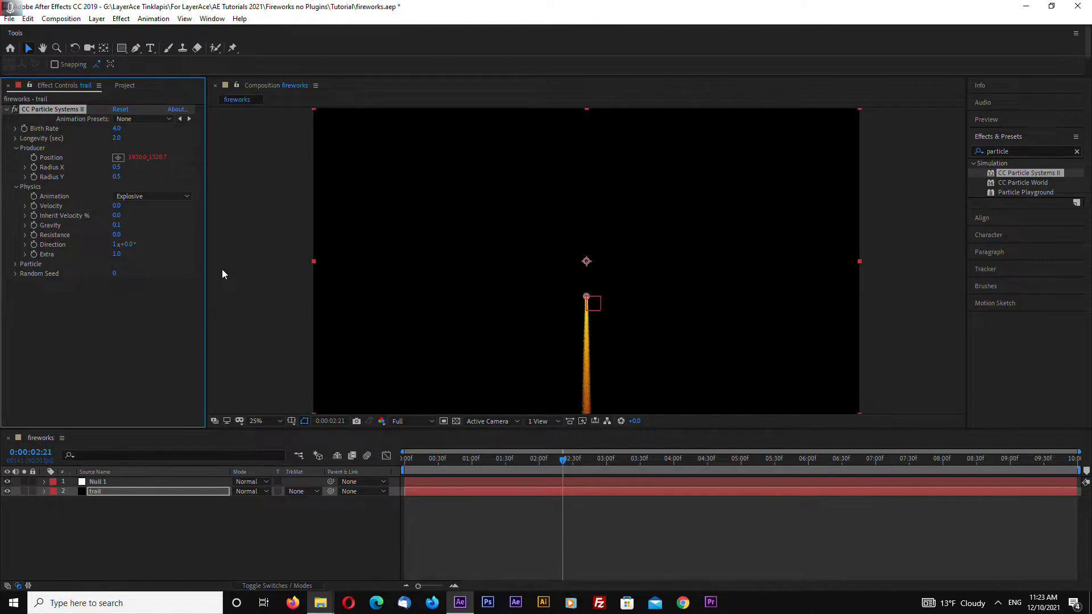
left_click_drag(563, 459, 551, 480)
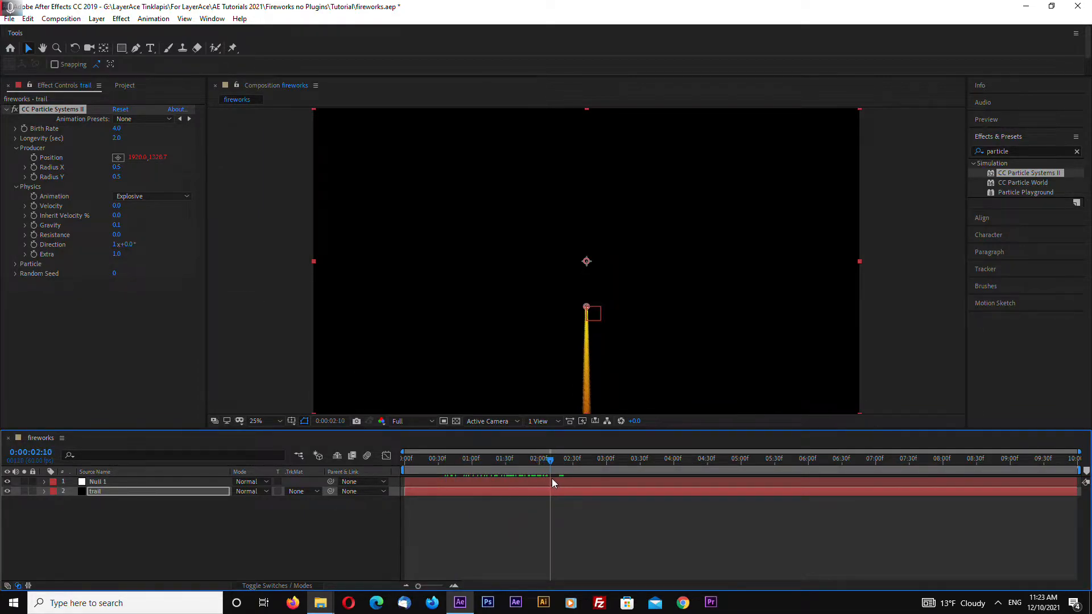
- Set the trail particles' Gravity to 0 and change their Particle Type to Faded Sphere
left_click(118, 224)
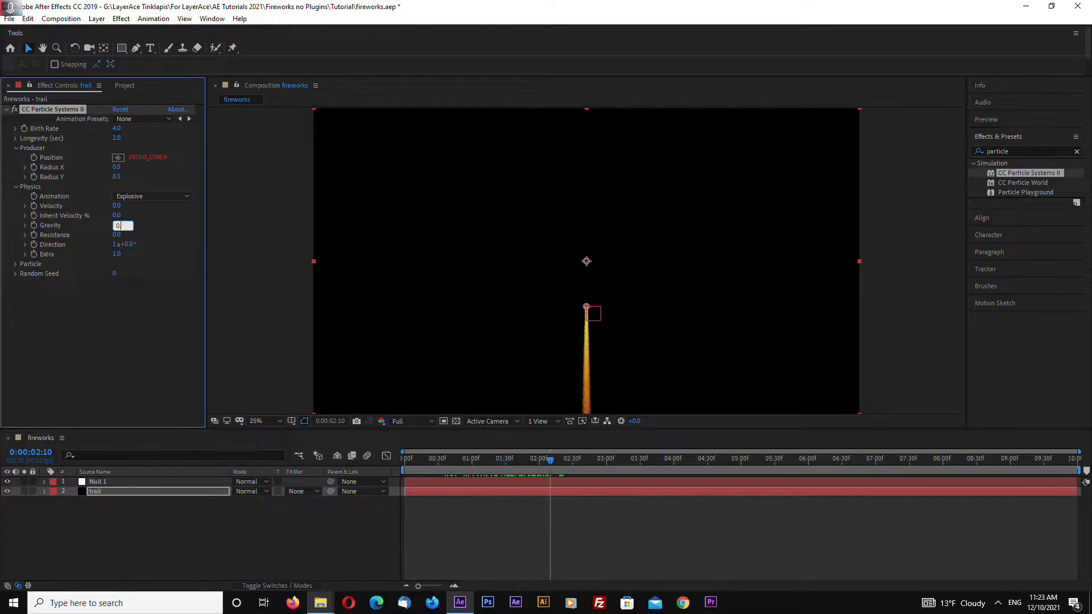
key("Return")
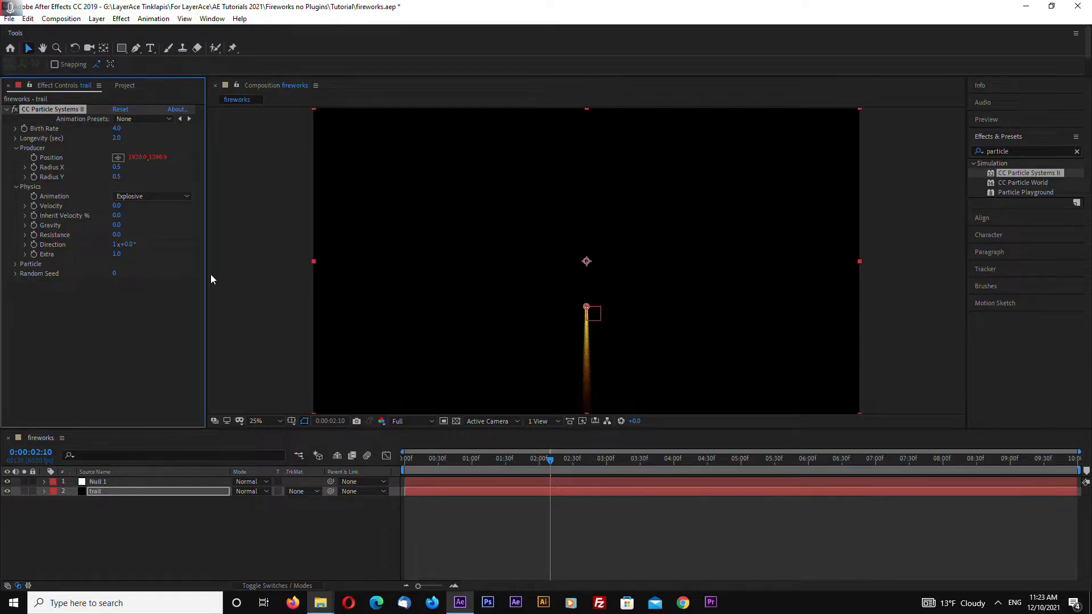
left_click(16, 264)
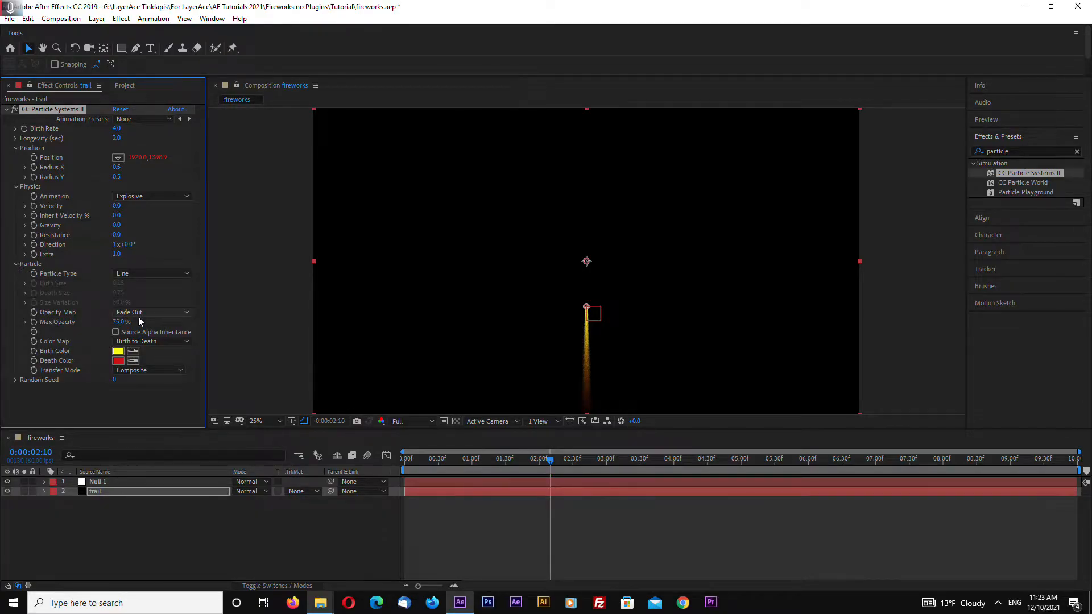
left_click(139, 274)
left_click(137, 311)
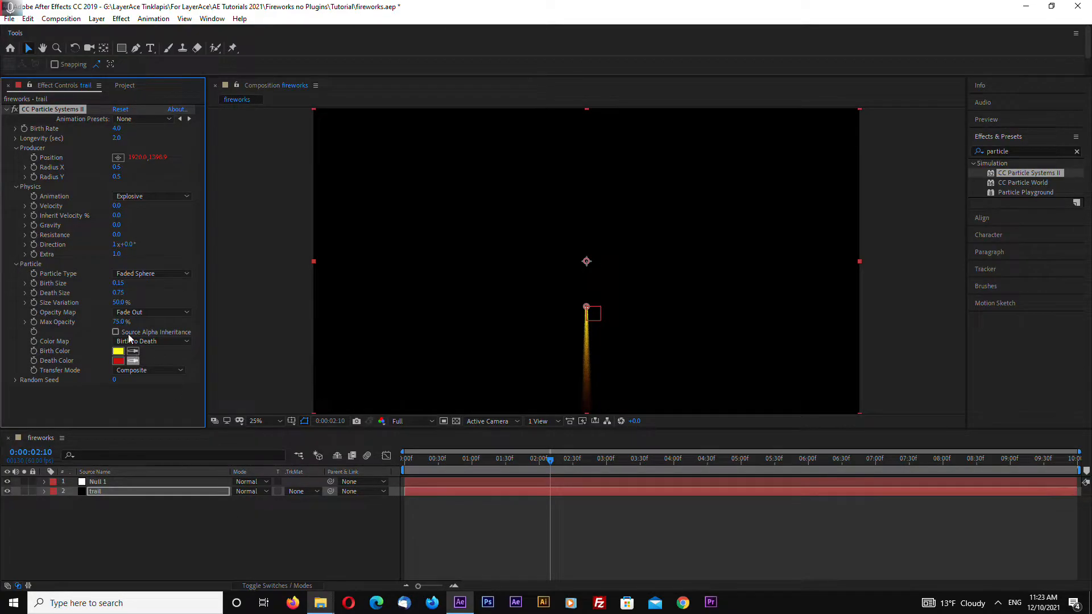
- Set both the Birth Size and the Death Size of the trail particles to 0.05
left_click(120, 283)
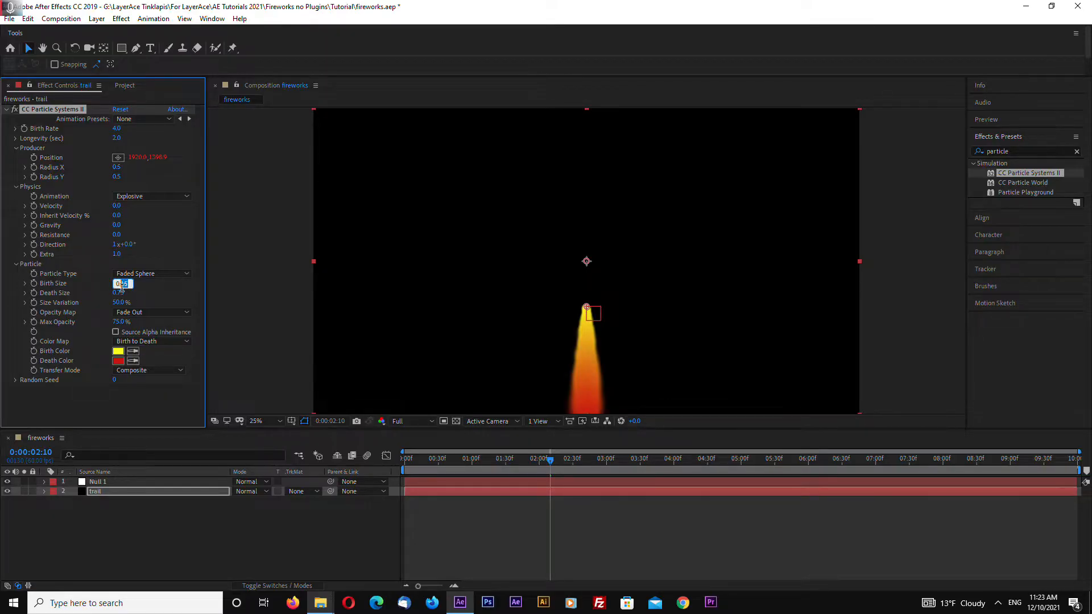
type("05")
left_click(121, 293)
type("0.05")
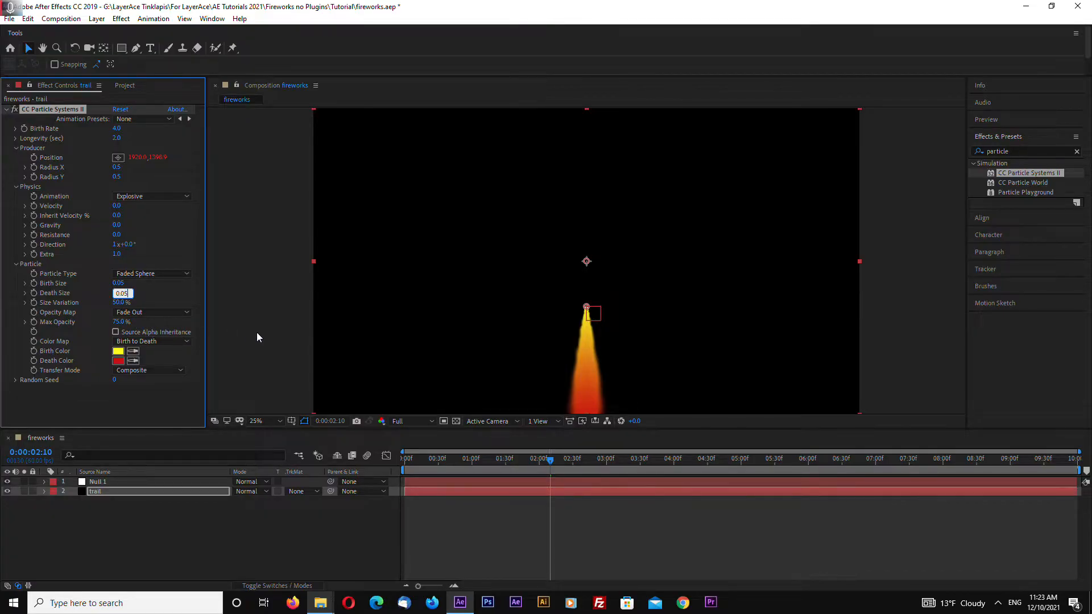
key("Return")
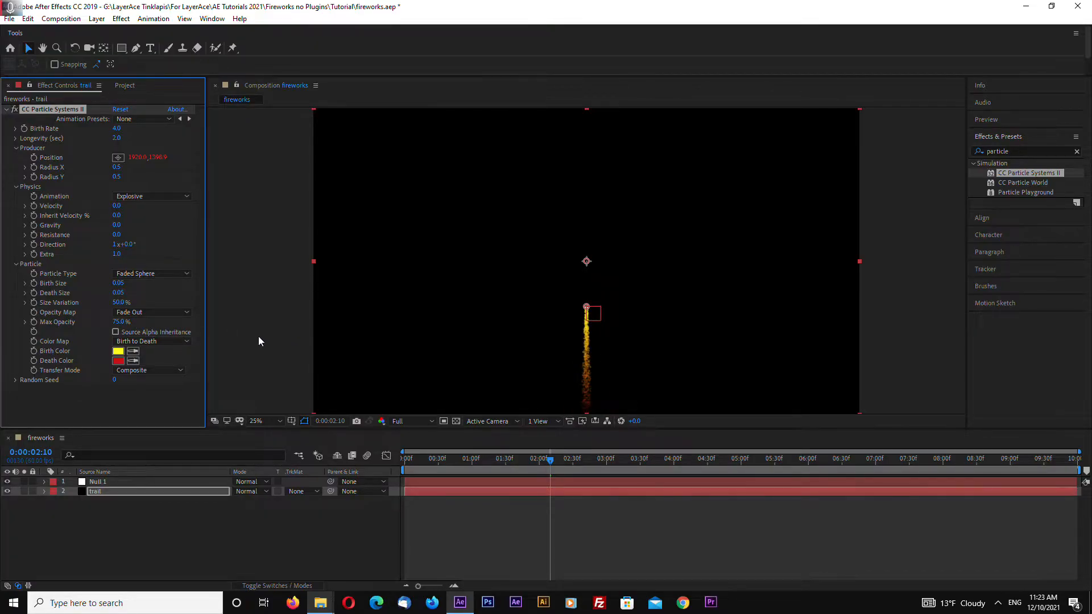
- Change the trail particles' Birth Color to a pale yellow and play the animation from the beginning
left_click(118, 352)
left_click_drag(812, 362, 802, 348)
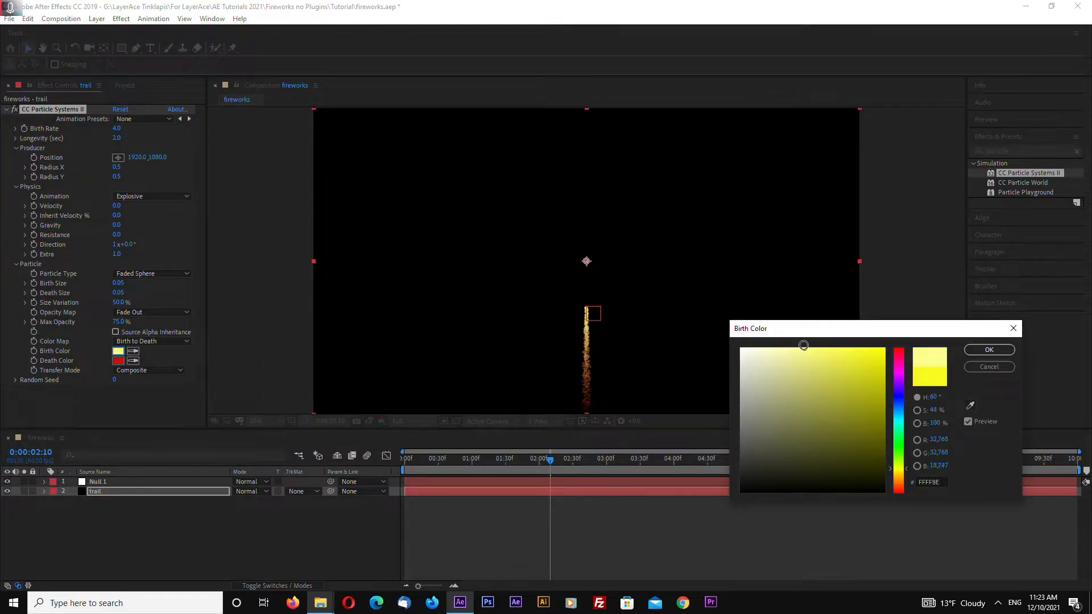
left_click(971, 353)
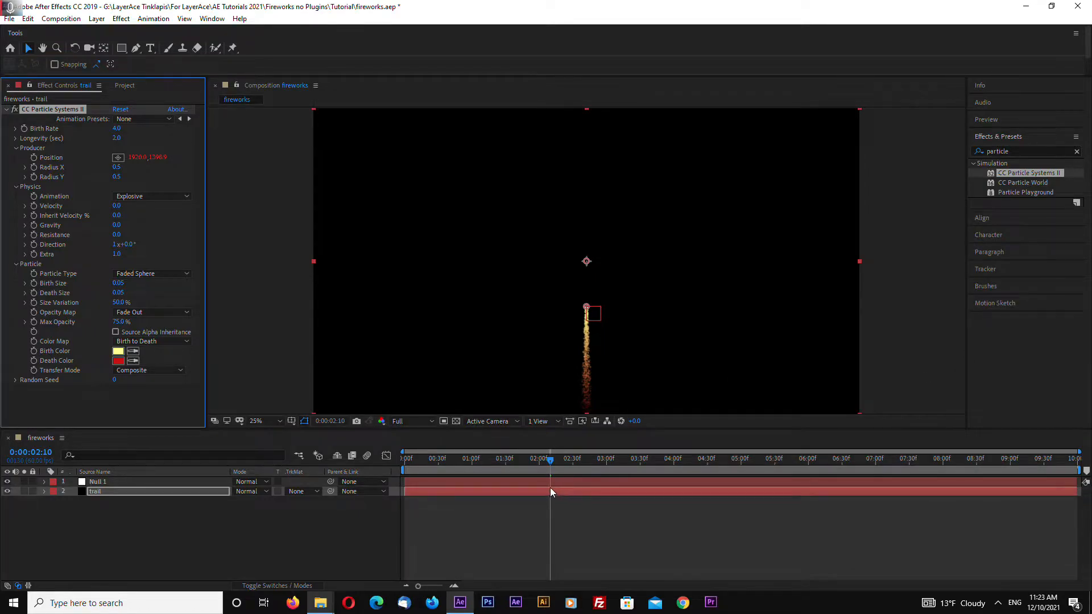
left_click_drag(557, 465, 339, 479)
key("space")
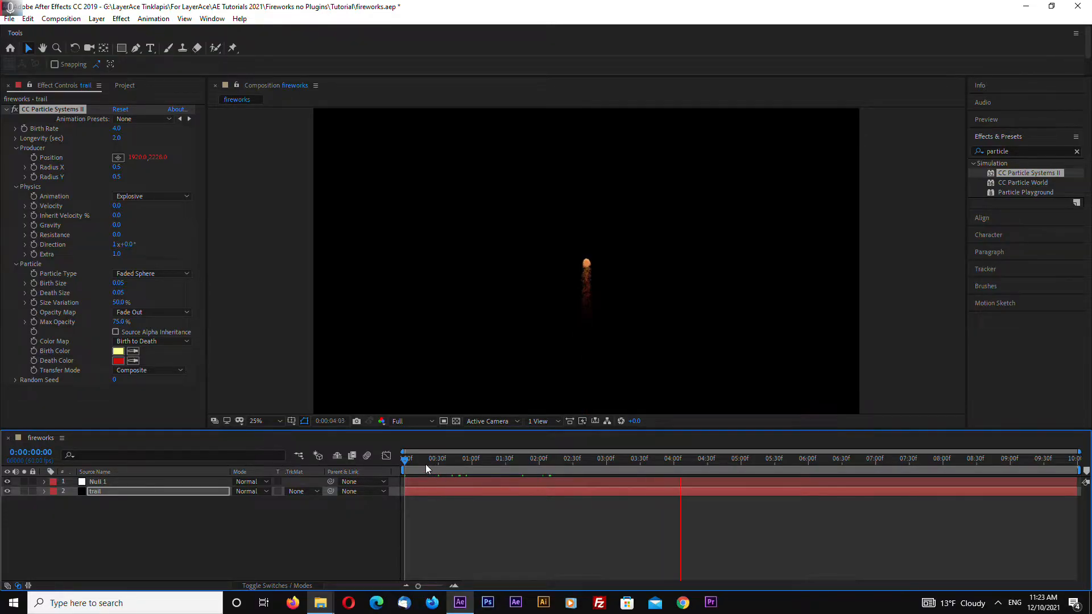
- Move the time to 0:00:02:36 and re-enter the trail particles' Velocity as 0.00
left_click_drag(428, 464, 579, 474)
left_click(117, 206)
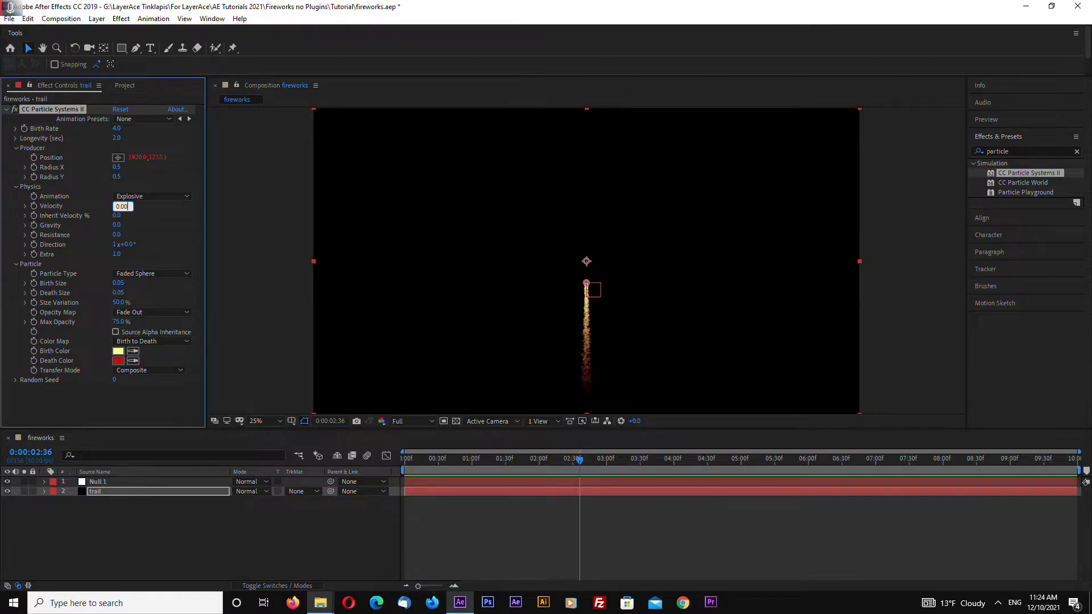
key("Return")
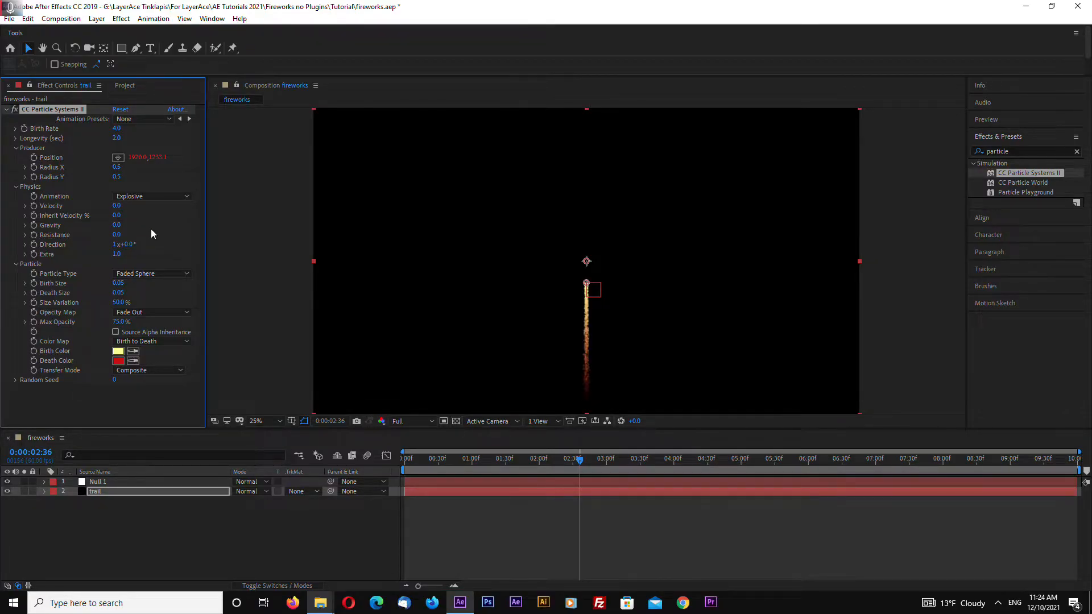
- Add a Birth Rate keyframe of 4 on the trail layer at Null 1's last Position keyframe, 0:00:03:00
left_click_drag(569, 463, 593, 481)
left_click(125, 482)
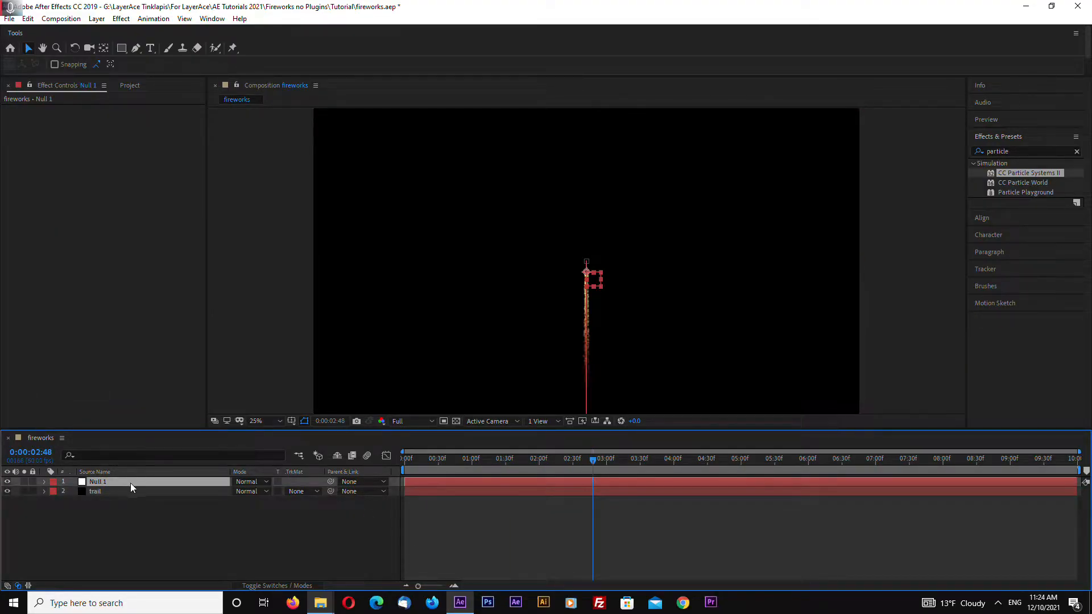
key("p")
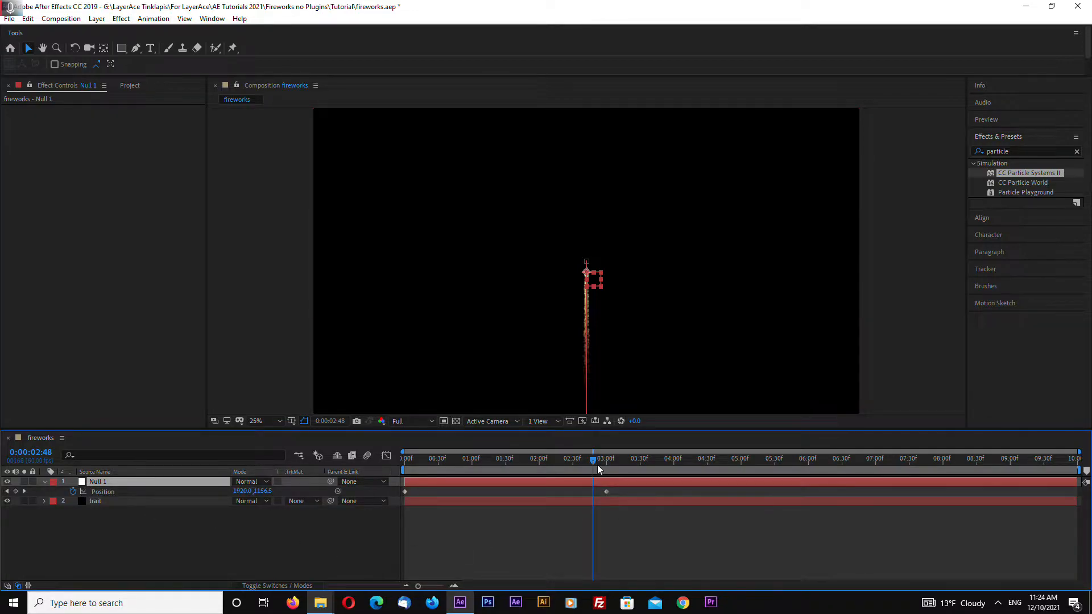
left_click(25, 490)
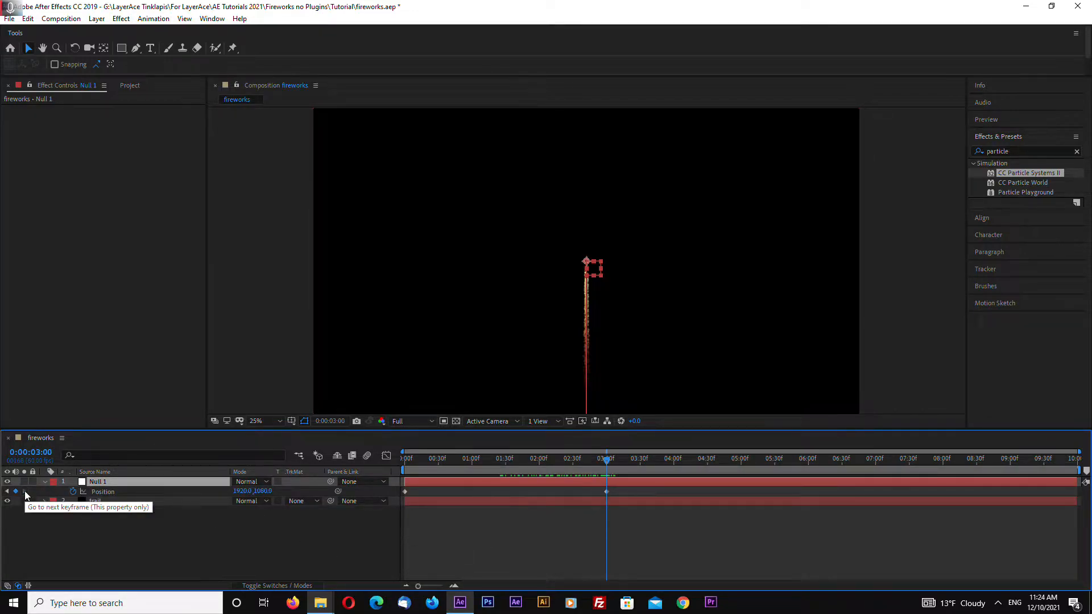
left_click(100, 501)
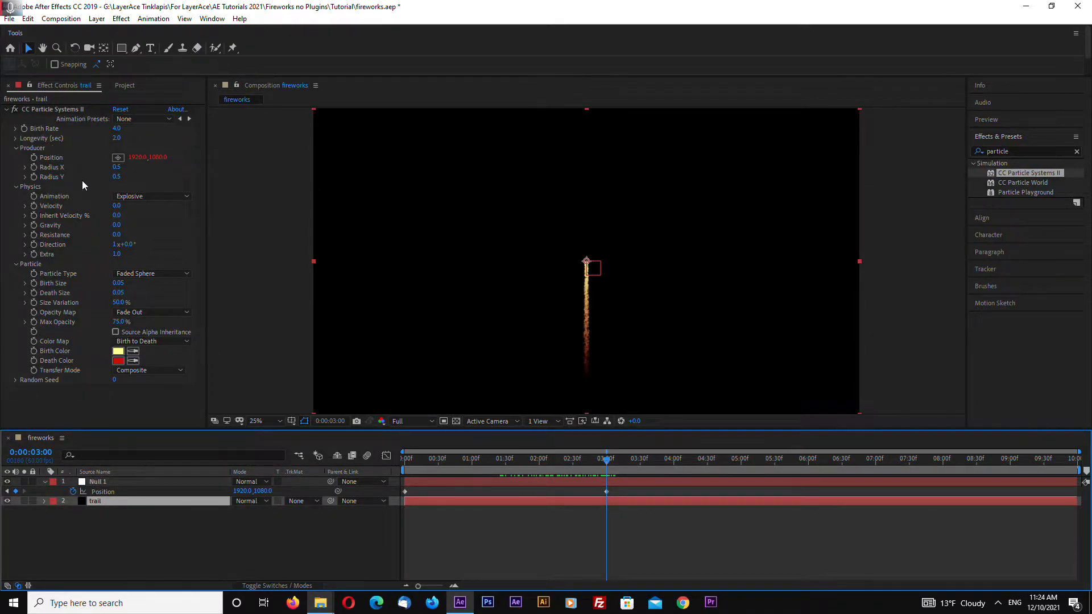
left_click(24, 128)
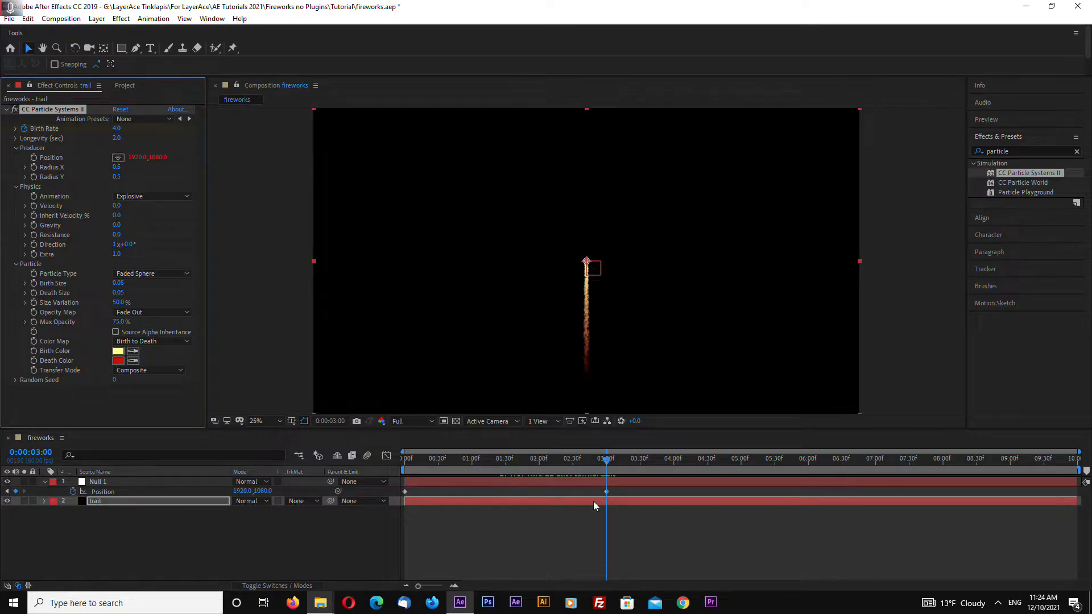
key("u")
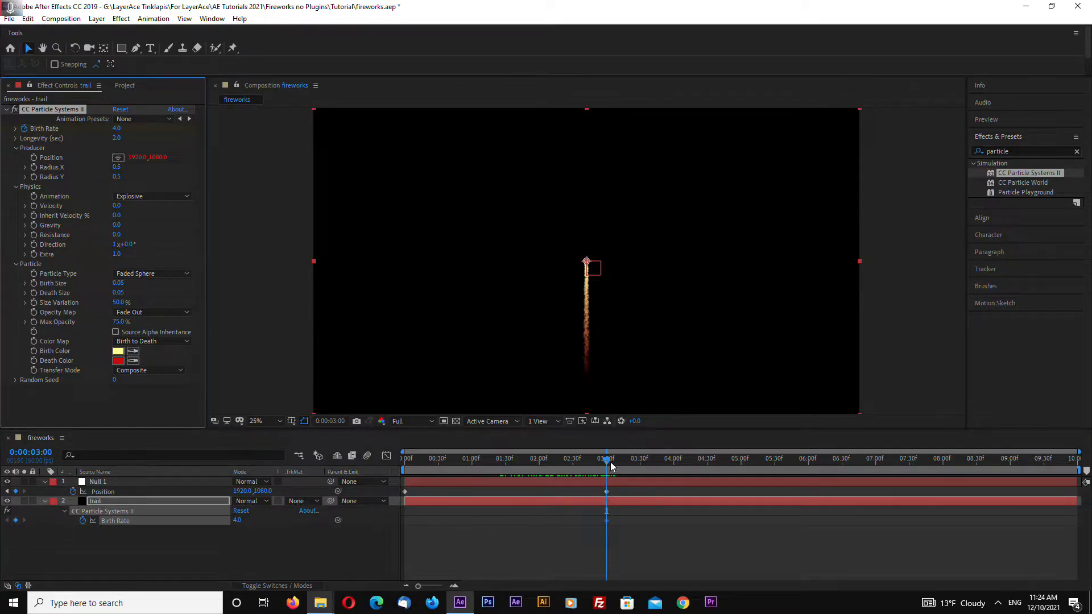
- Set the trail's Birth Rate to 0 at 0:00:03:02 to keyframe the end of the emission
left_click_drag(607, 460, 597, 464)
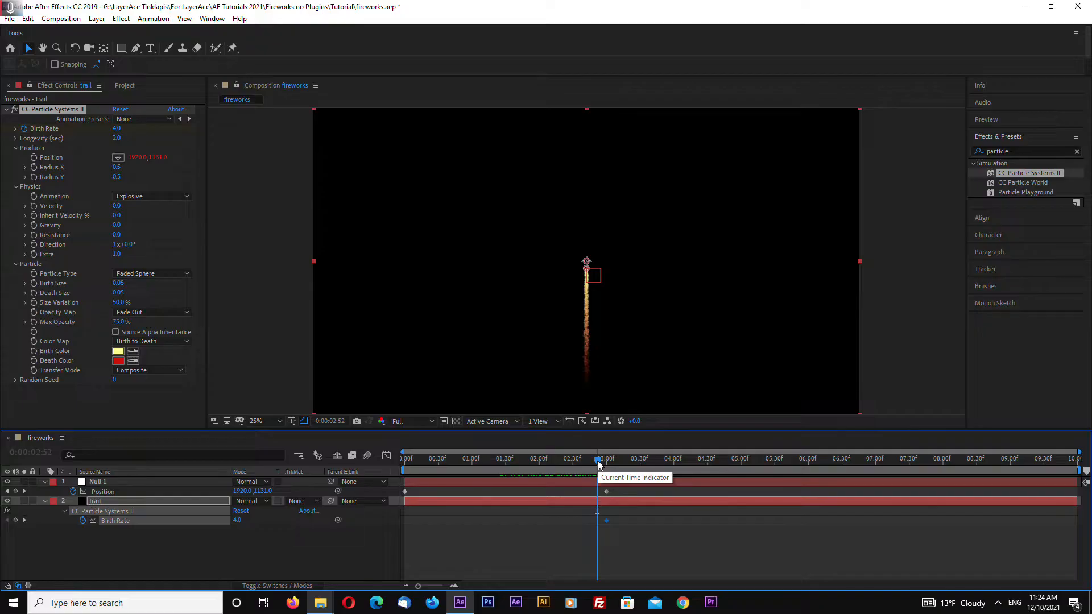
left_click_drag(598, 461, 610, 468)
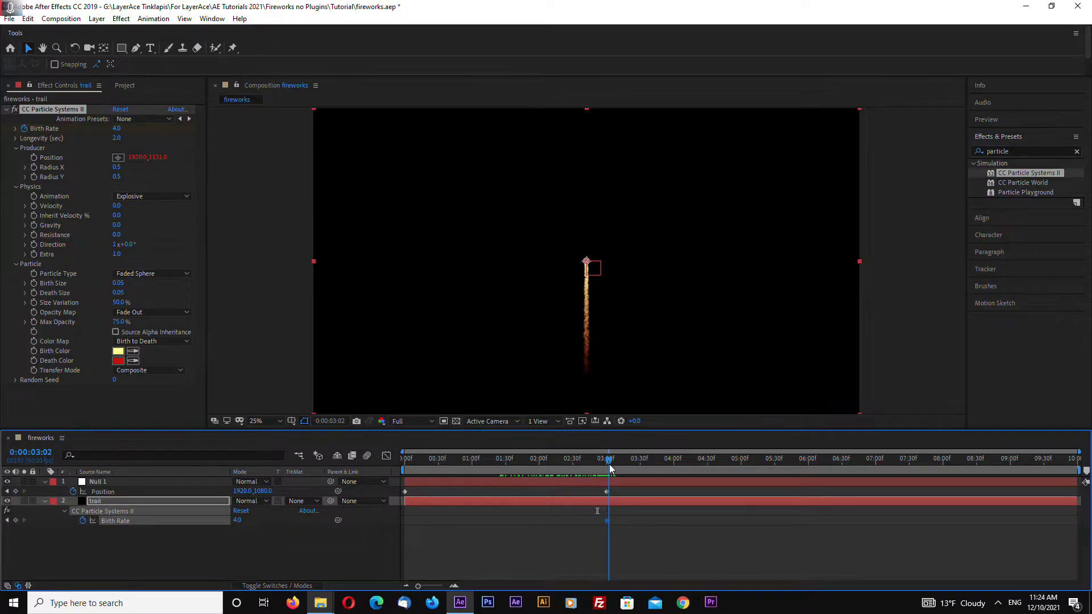
left_click(117, 128)
type("0")
key("Return")
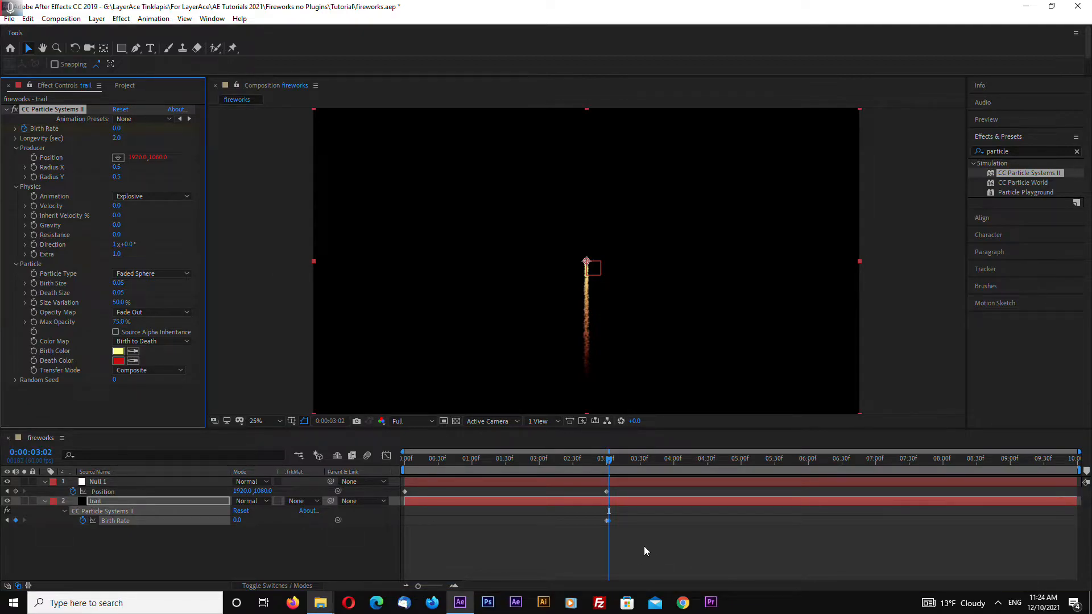
- Move the trail's Birth Rate keyframes so the value 4 falls at 0:00:02:59 and the value 0 at 0:00:03:00
key("=")
key("=")
left_click_drag(622, 534, 592, 523)
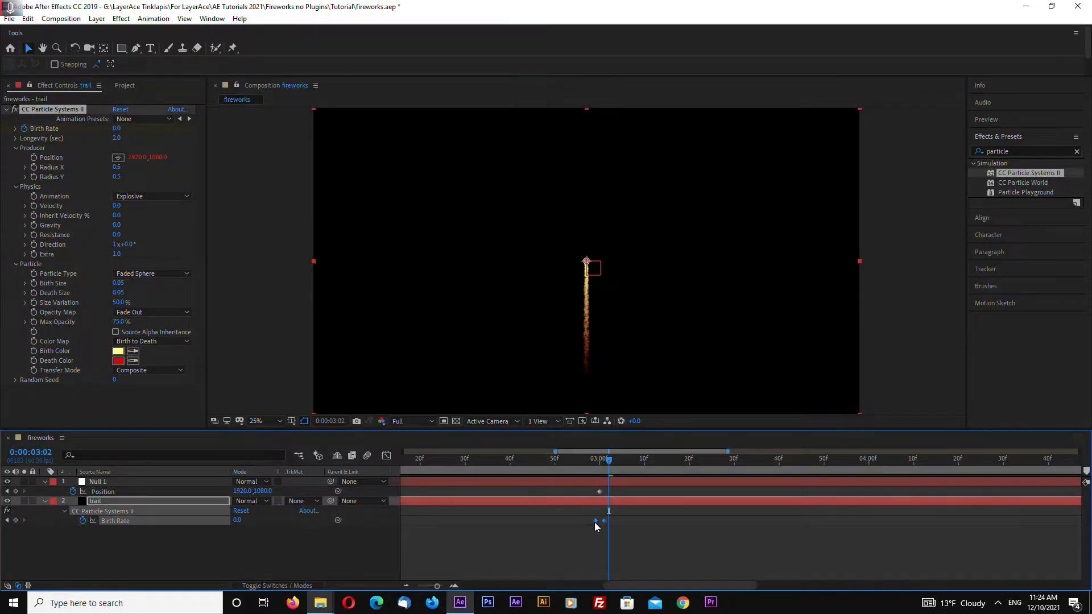
left_click_drag(609, 461, 592, 461)
left_click(630, 548)
left_click(590, 521)
left_click_drag(595, 520, 597, 521)
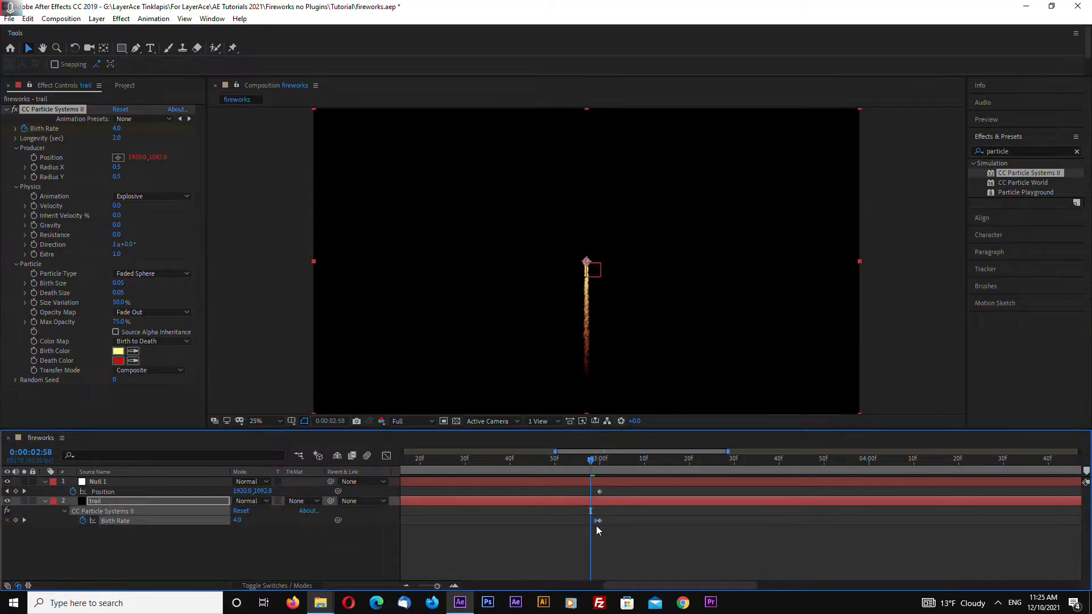
left_click_drag(592, 465, 600, 465)
left_click(108, 483)
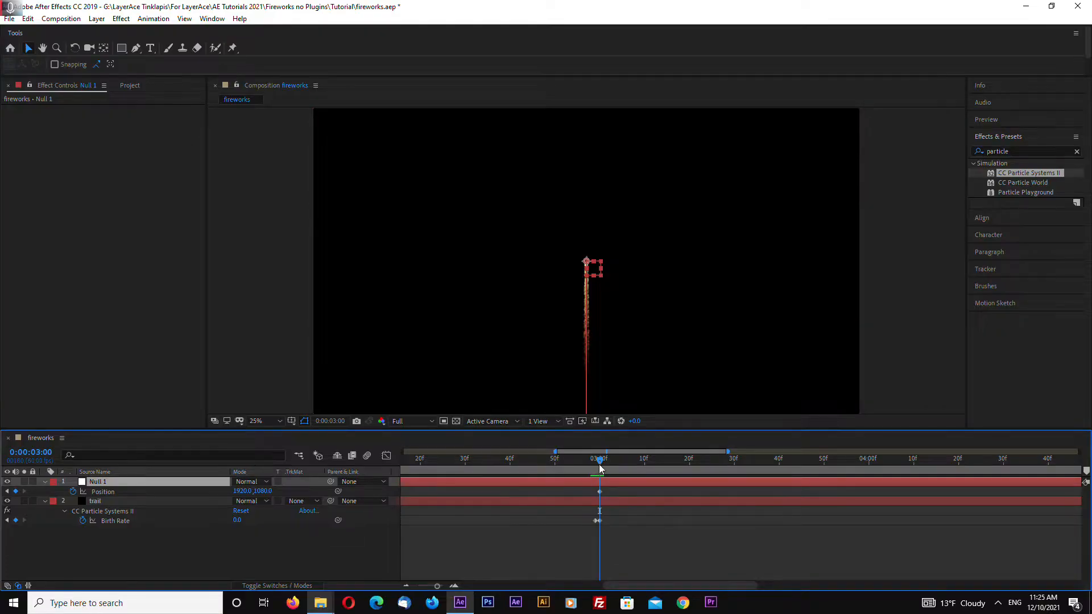
key("Page_Up")
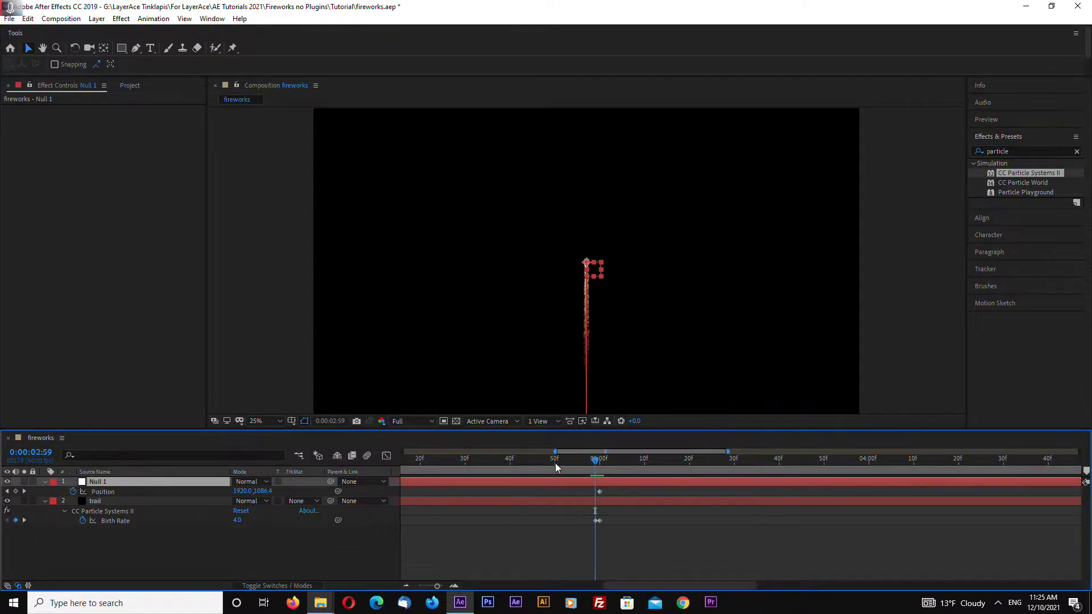
- Play back the trail from 0:00:01:38 and collapse the properties of both layers
left_click_drag(595, 462, 332, 482)
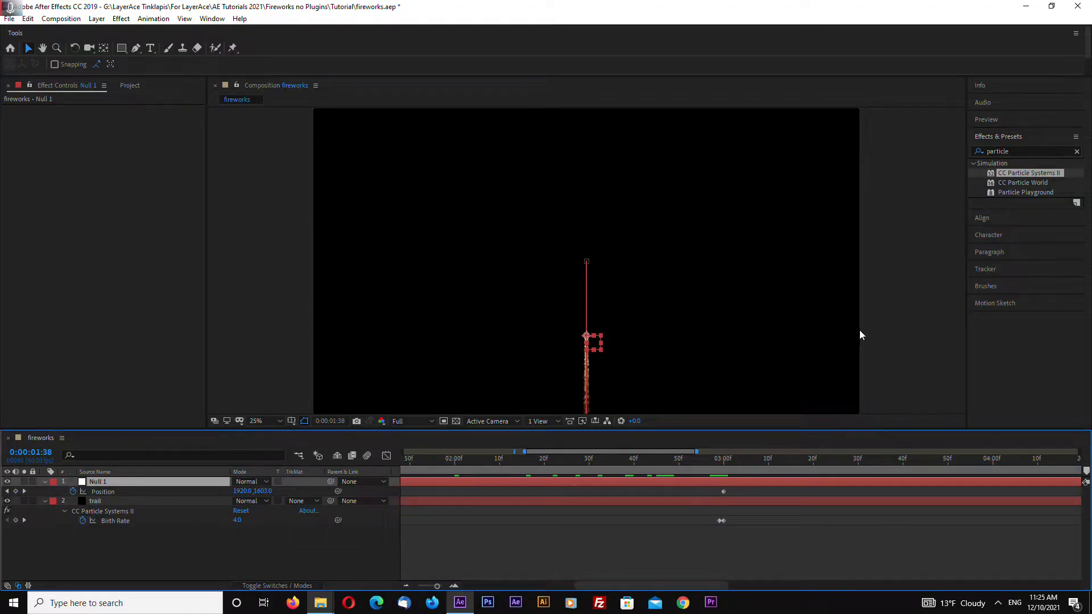
left_click(885, 364)
key("space")
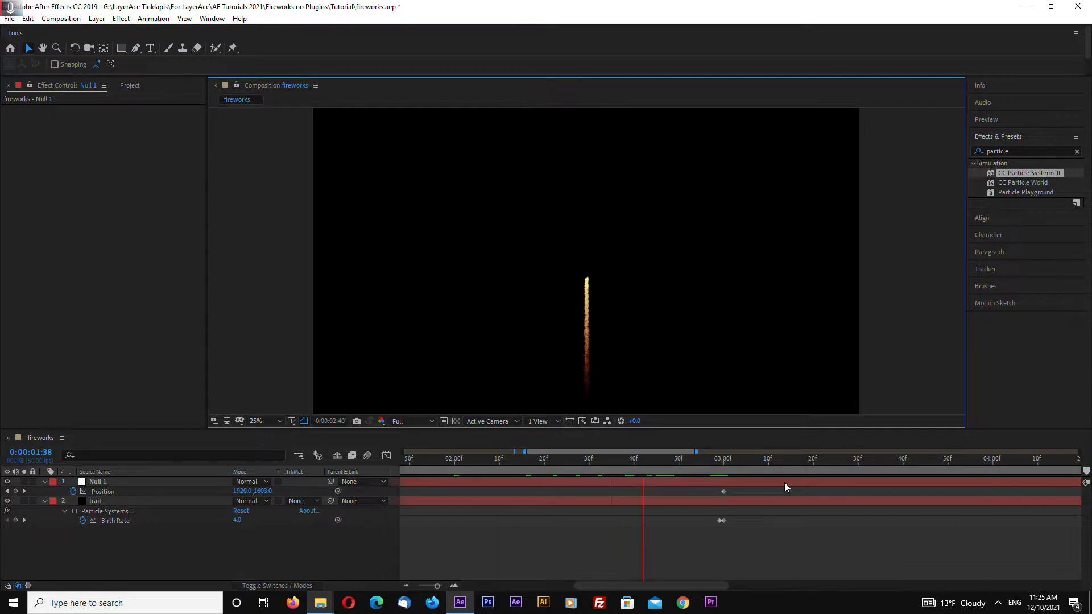
left_click_drag(729, 462, 648, 467)
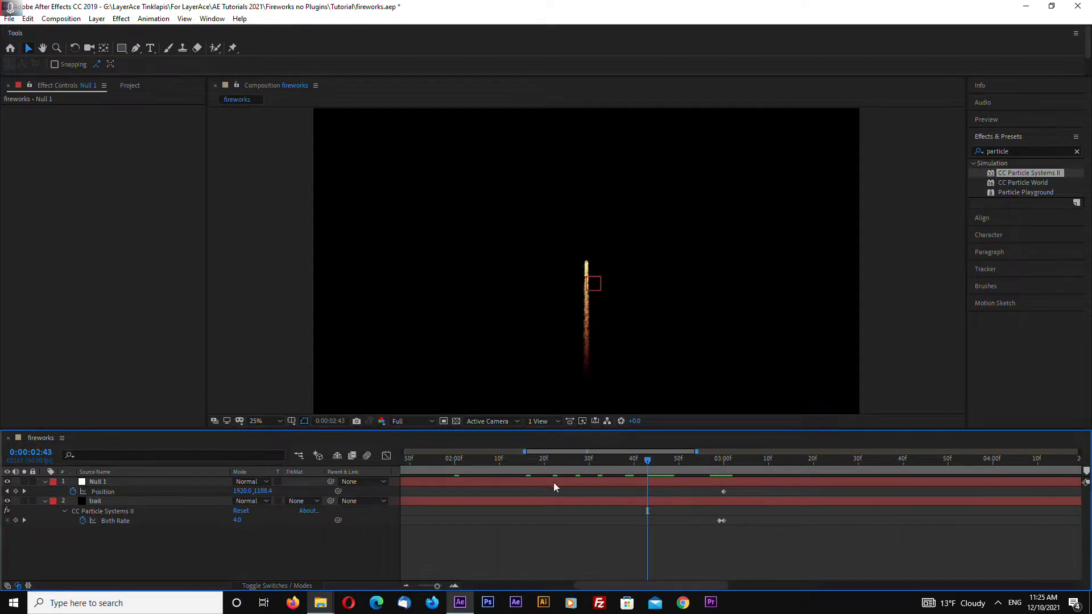
left_click(45, 500)
left_click(45, 481)
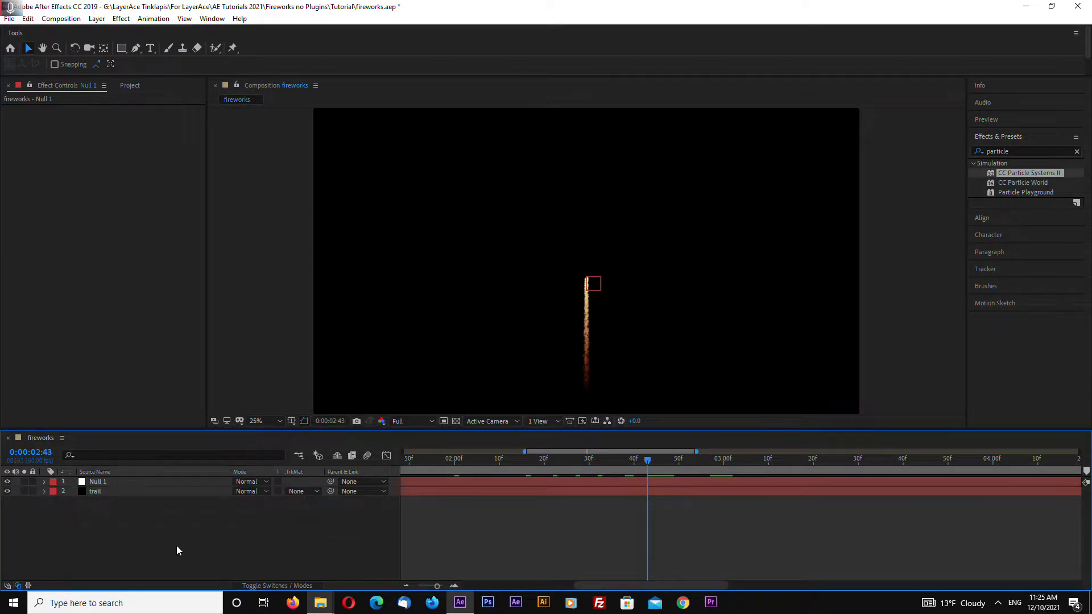
left_click_drag(647, 460, 639, 459)
right_click(169, 485)
right_click(135, 530)
mouse_move(174, 406)
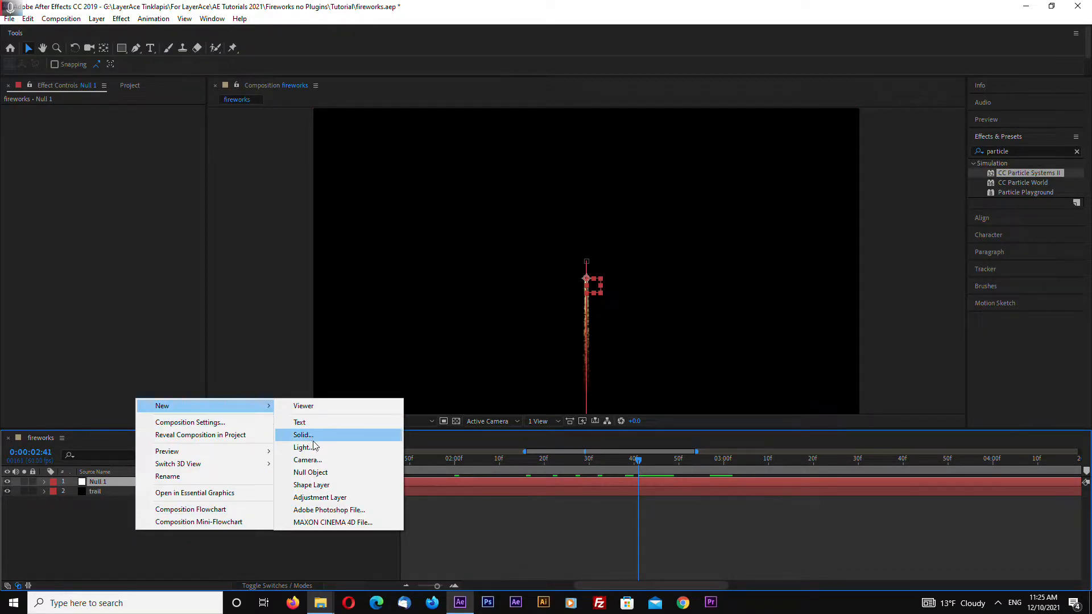
left_click(310, 435)
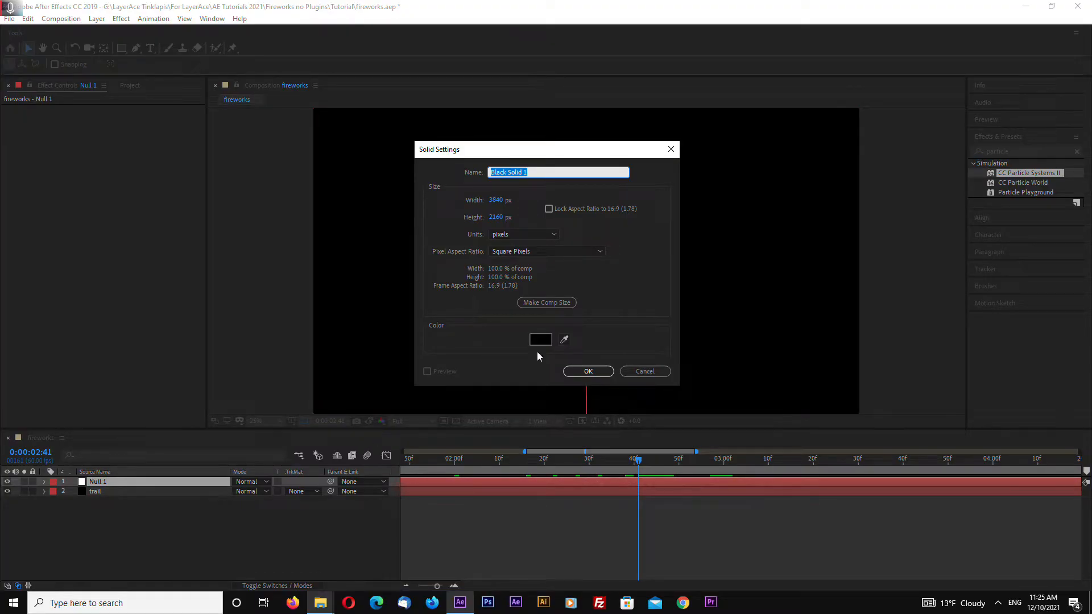
left_click(645, 370)
- Create a new composition 1000 px wide and 1000 px high
left_click(61, 19)
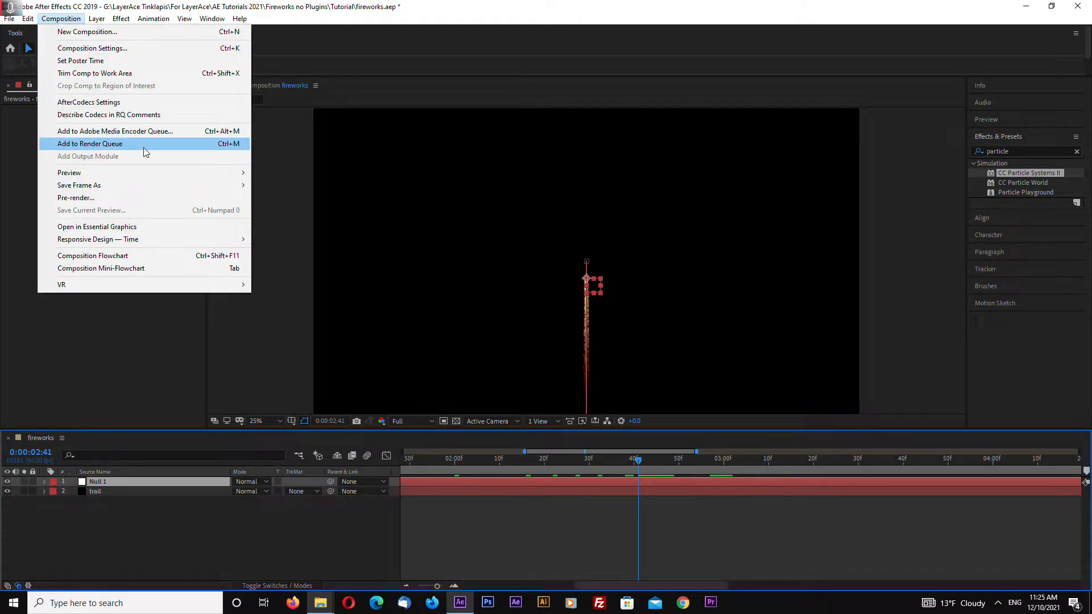
left_click(91, 48)
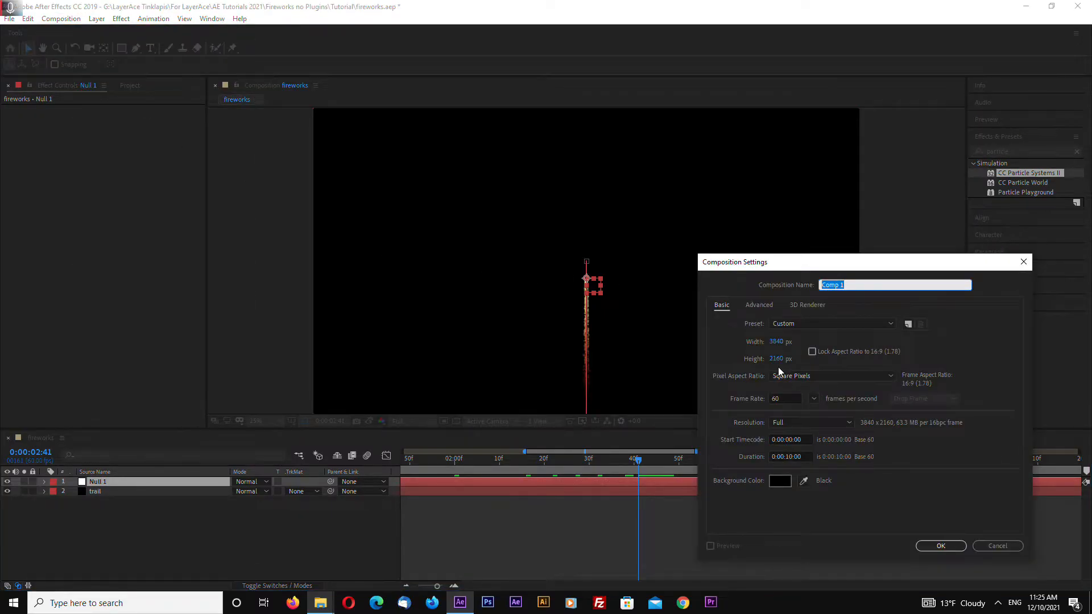
key("Tab")
type("1000")
key("Tab")
type("100")
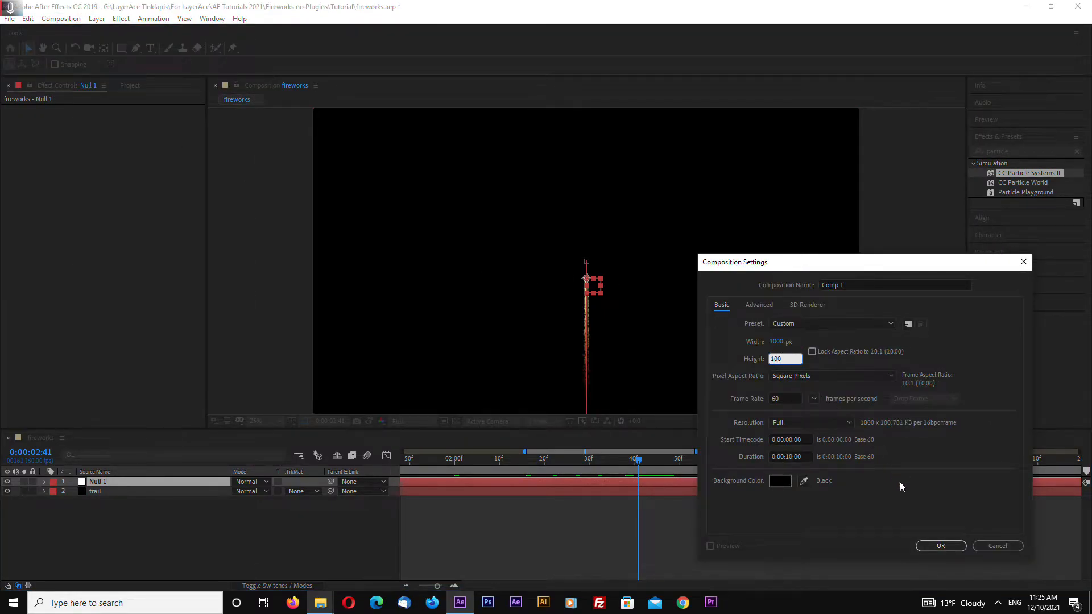
type("0")
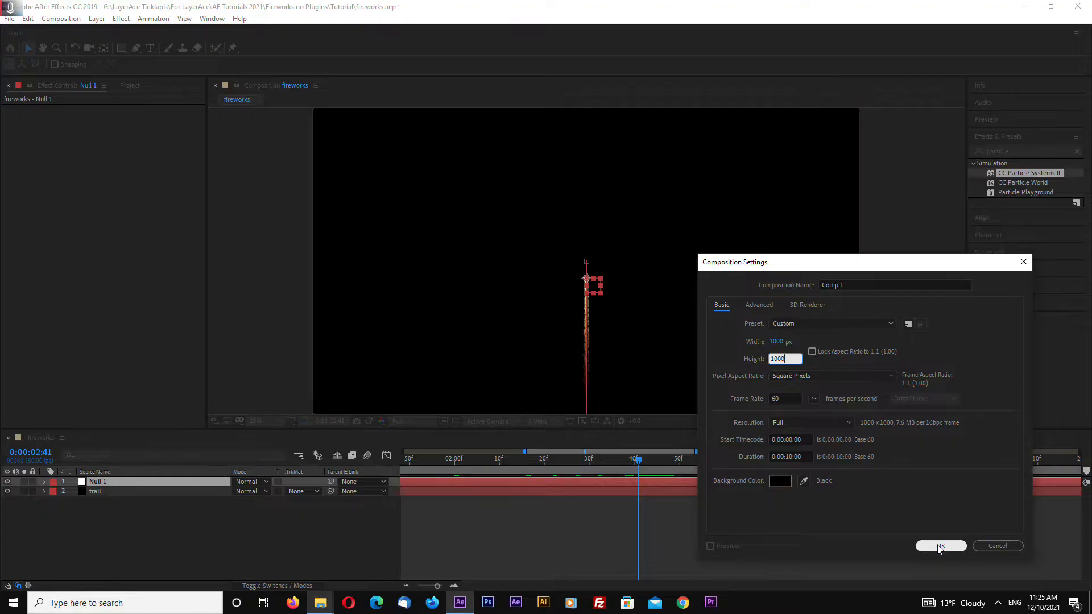
left_click(940, 546)
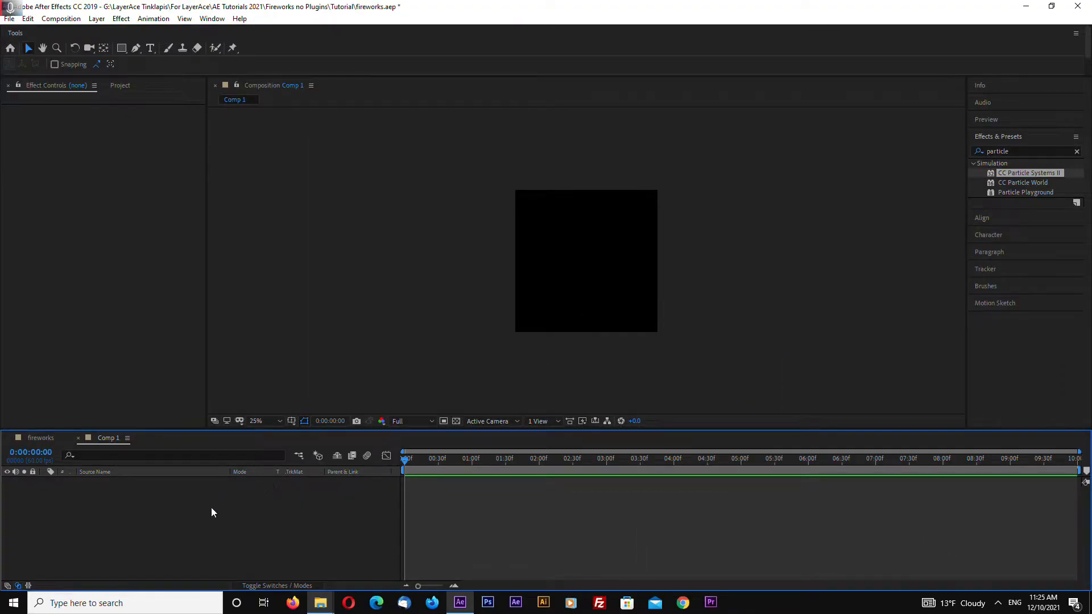
- Search the effects for "flare" and try to place Lens Flare in the empty composition
left_click(1050, 150)
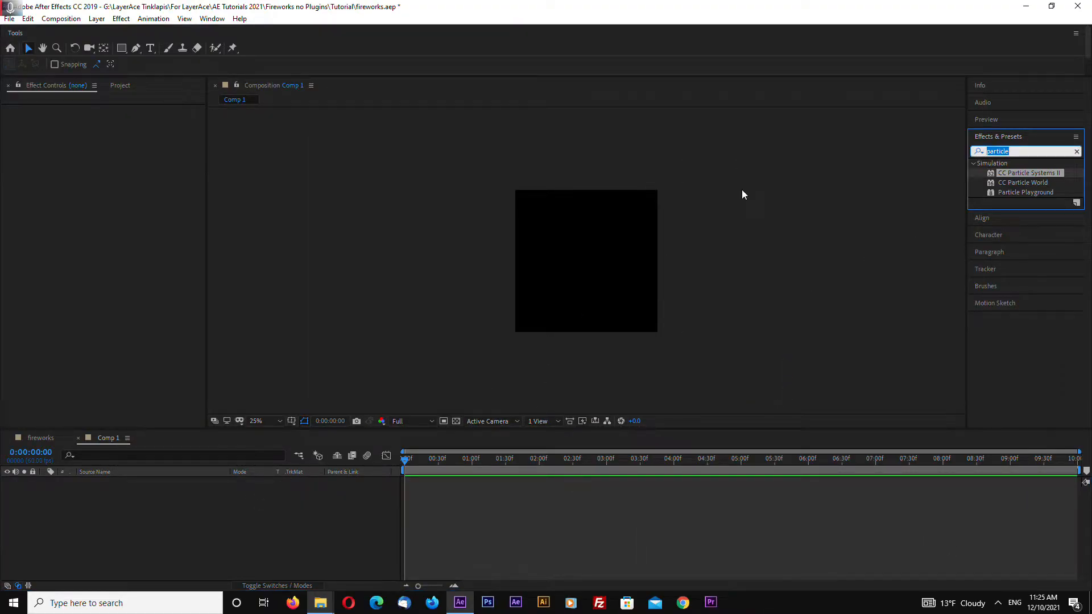
type("f")
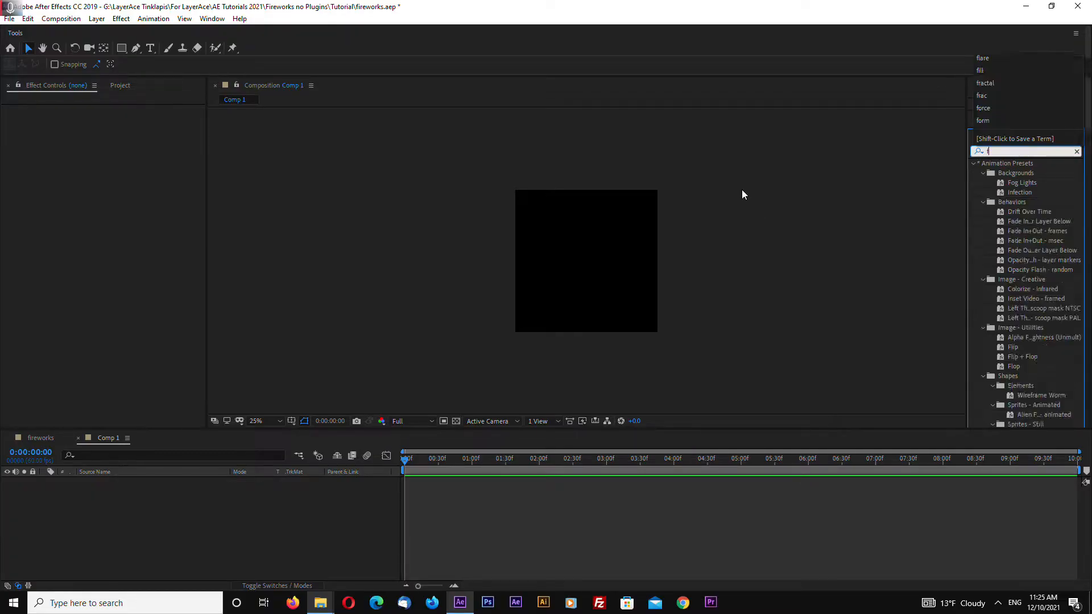
type("lare")
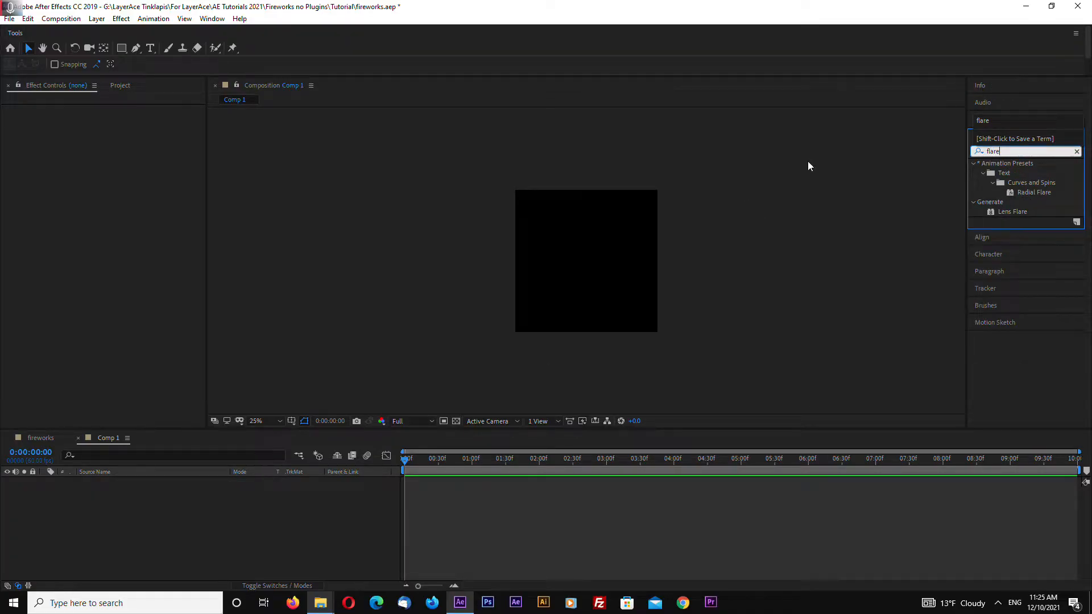
left_click_drag(1023, 208, 574, 268)
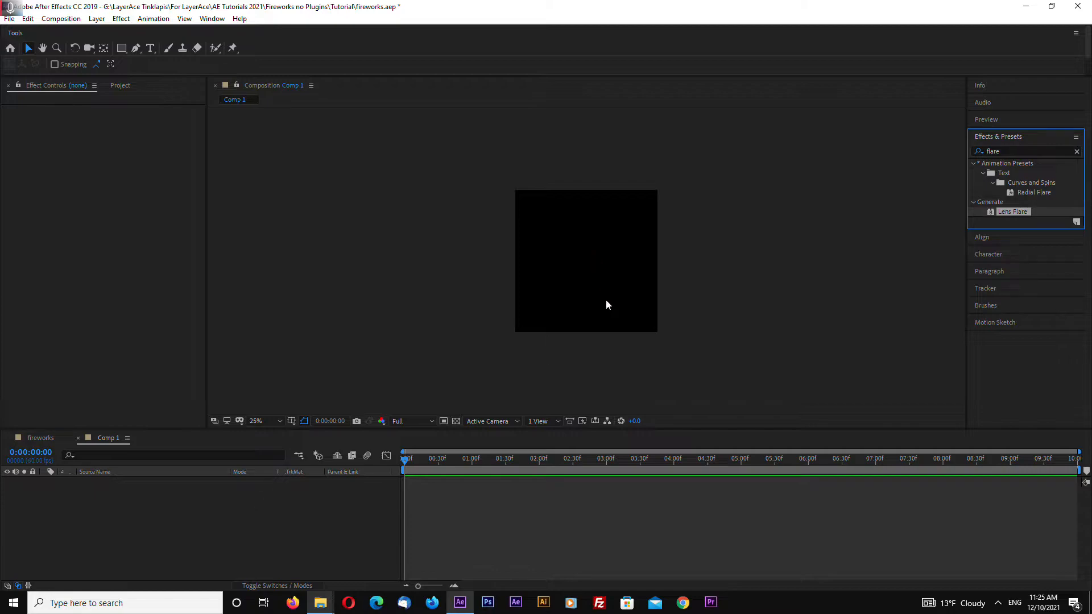
- Add a new black solid layer to the square composition
right_click(237, 487)
mouse_move(282, 360)
left_click(454, 391)
left_click(592, 371)
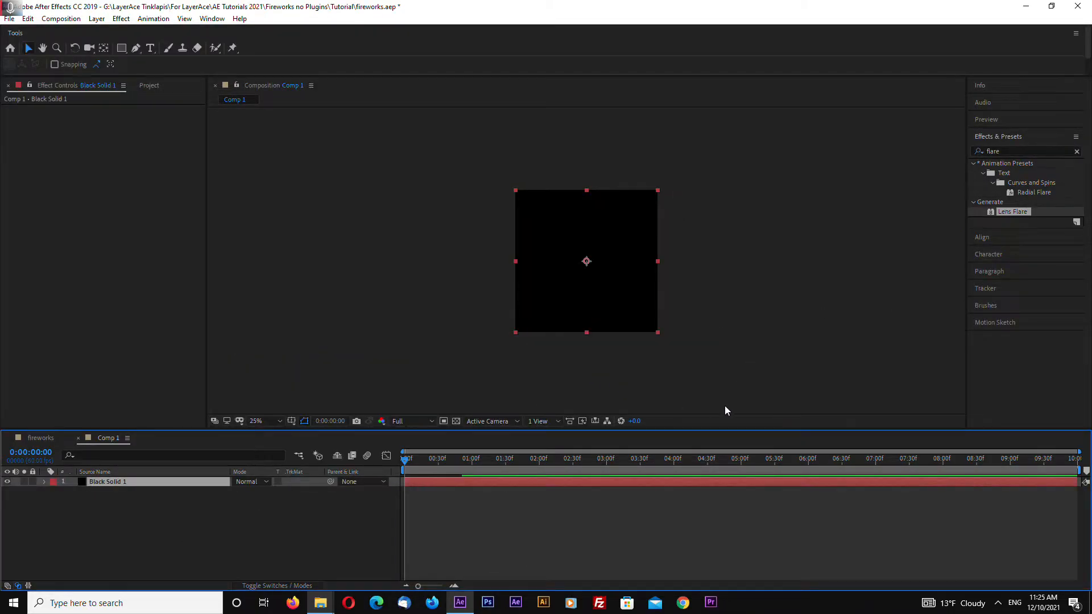
- Apply the Lens Flare effect to the black solid and set its Flare Center to 500, 500
left_click_drag(1024, 212, 121, 487)
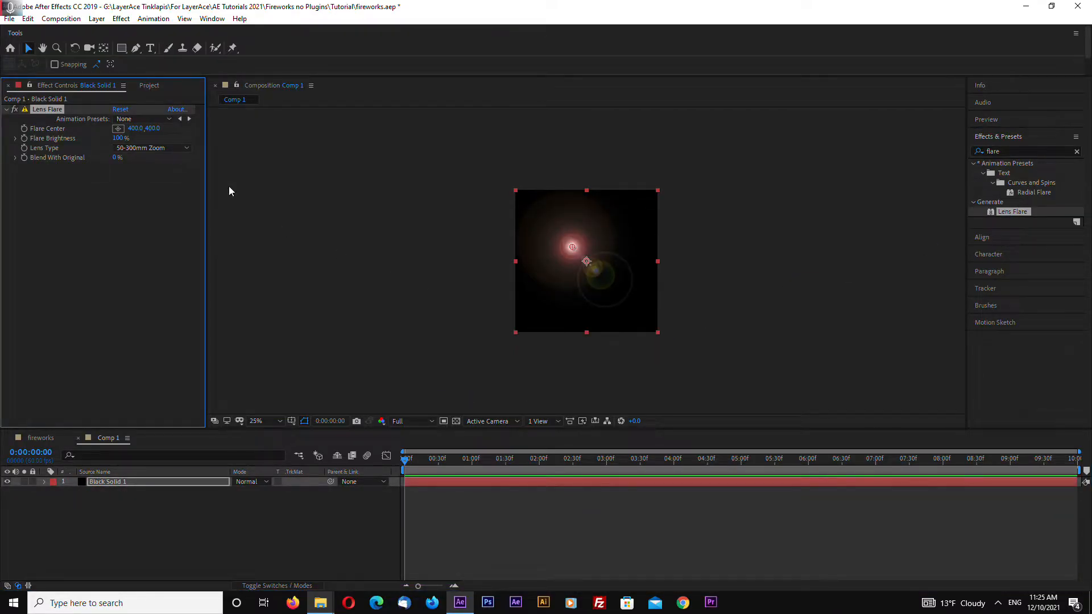
scroll(788, 294, "up", 2)
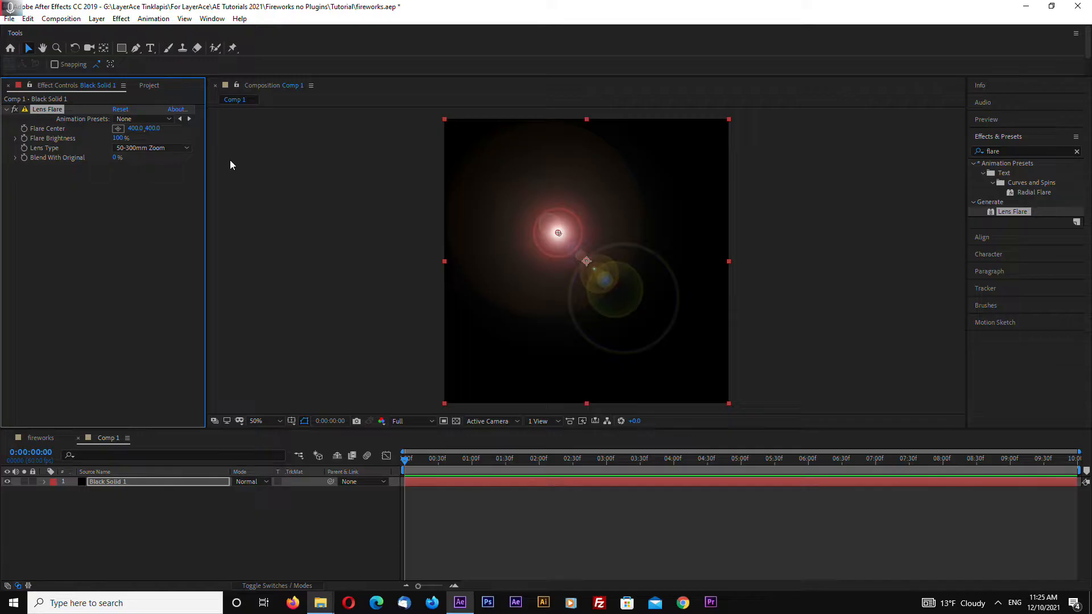
left_click(134, 129)
type("500")
key("Tab")
type("500")
key("Return")
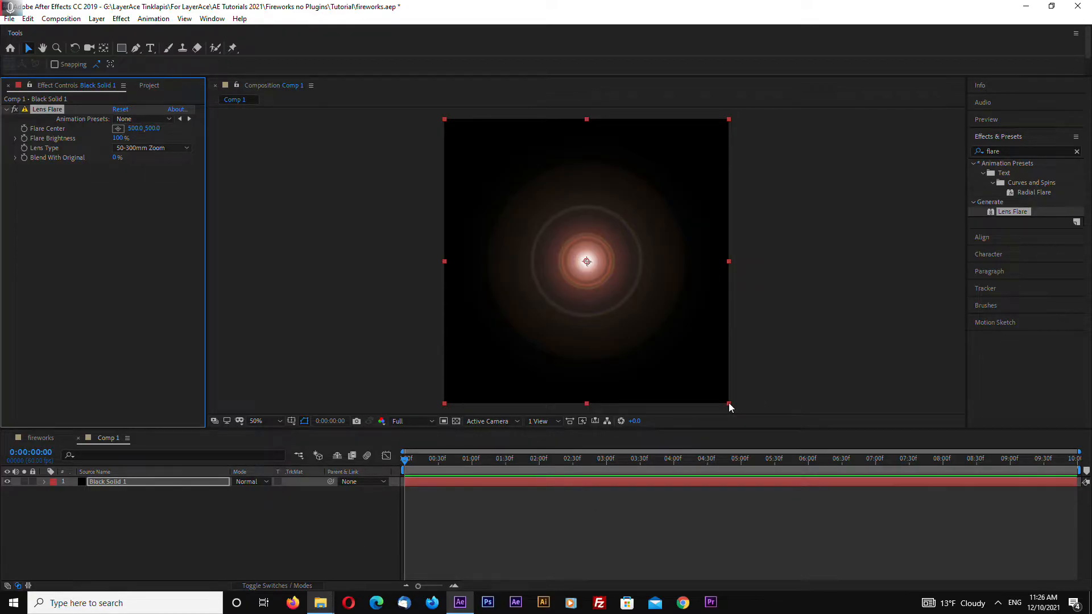
- Scale the black solid down proportionally around its center to about 70% of the composition's width, and check it against the transparency grid
left_click(762, 374)
left_click(595, 291)
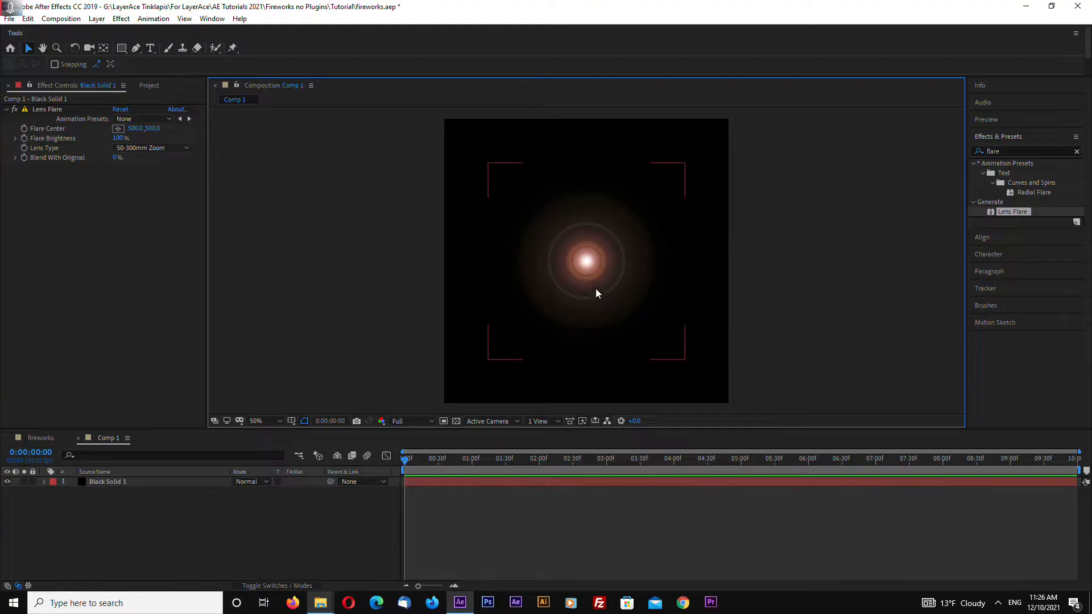
left_click(457, 420)
left_click(456, 421)
left_click(196, 516)
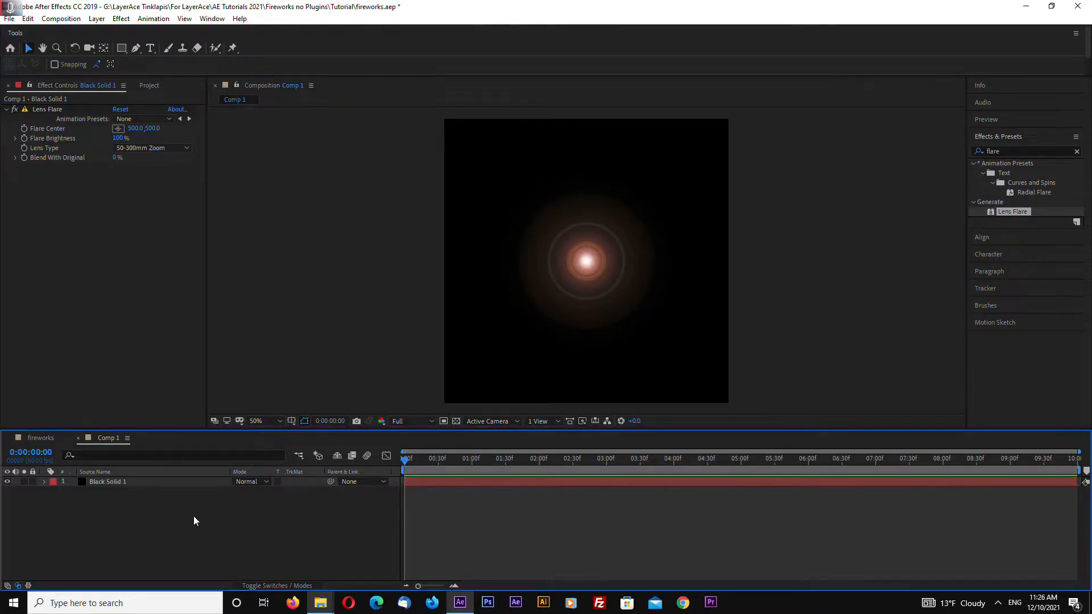
- Select the black solid and search the effects for "set"
left_click(136, 482)
left_click(1024, 151)
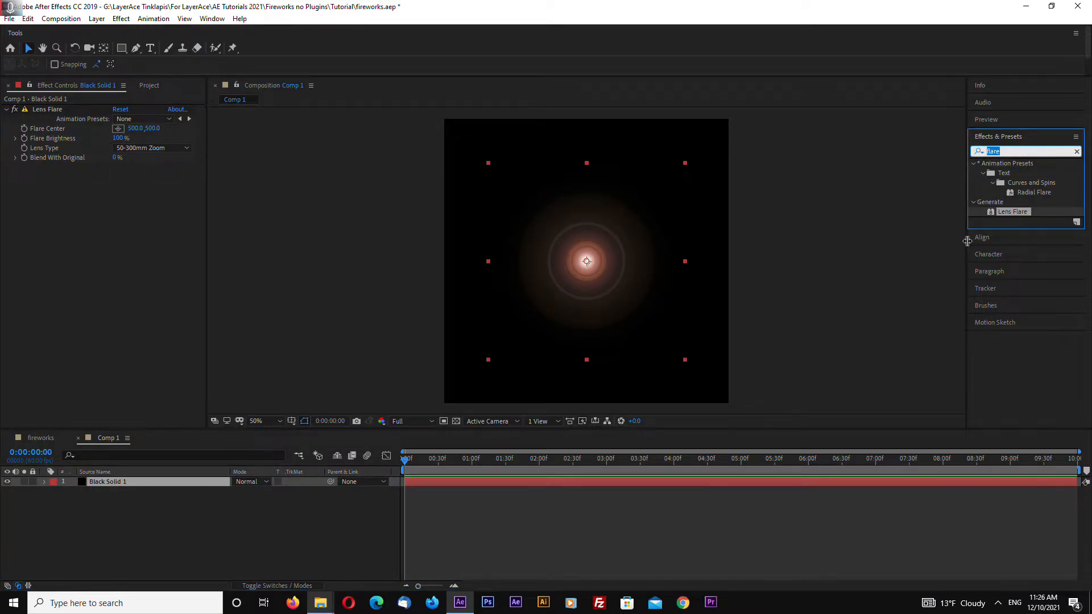
key("BackSpace")
type("set")
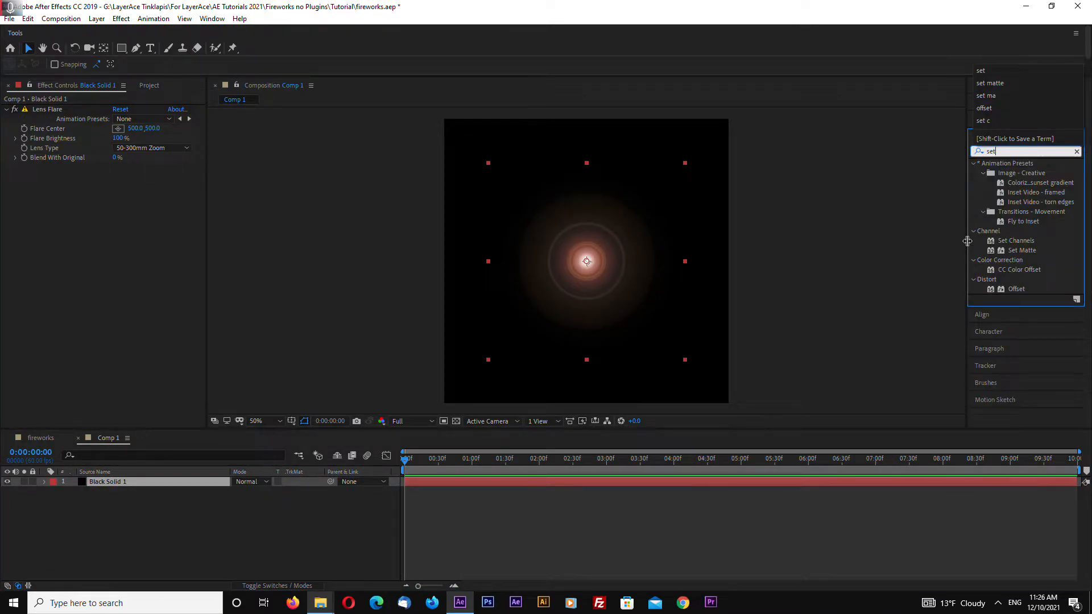
- Apply Set Matte to the black solid with Use For Matte set to Luminance, and check the result against the transparency grid
left_click_drag(1018, 231, 120, 487)
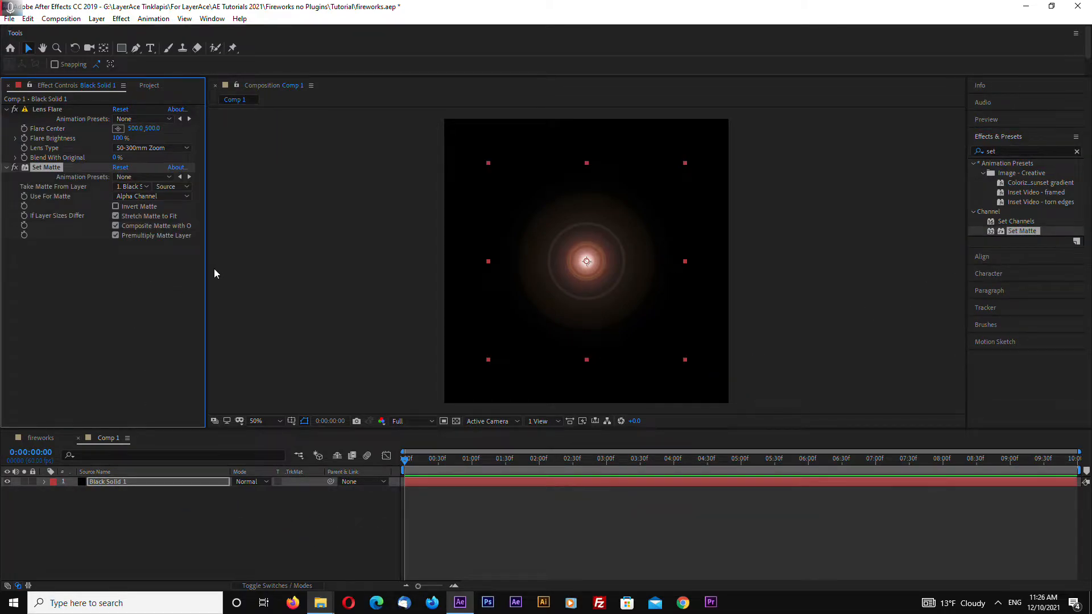
left_click(180, 193)
left_click(223, 258)
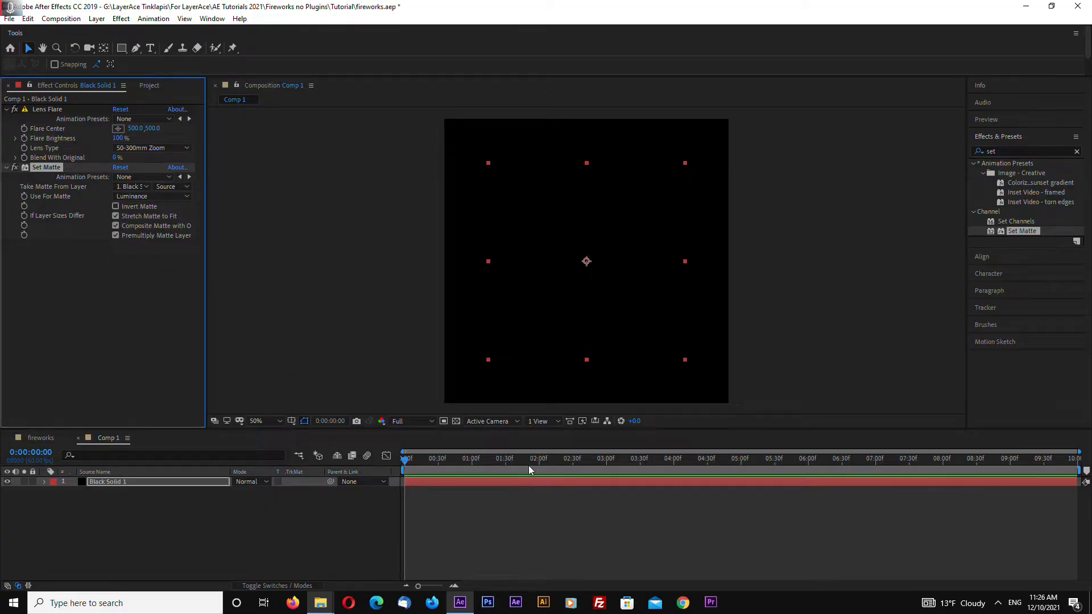
left_click(807, 352)
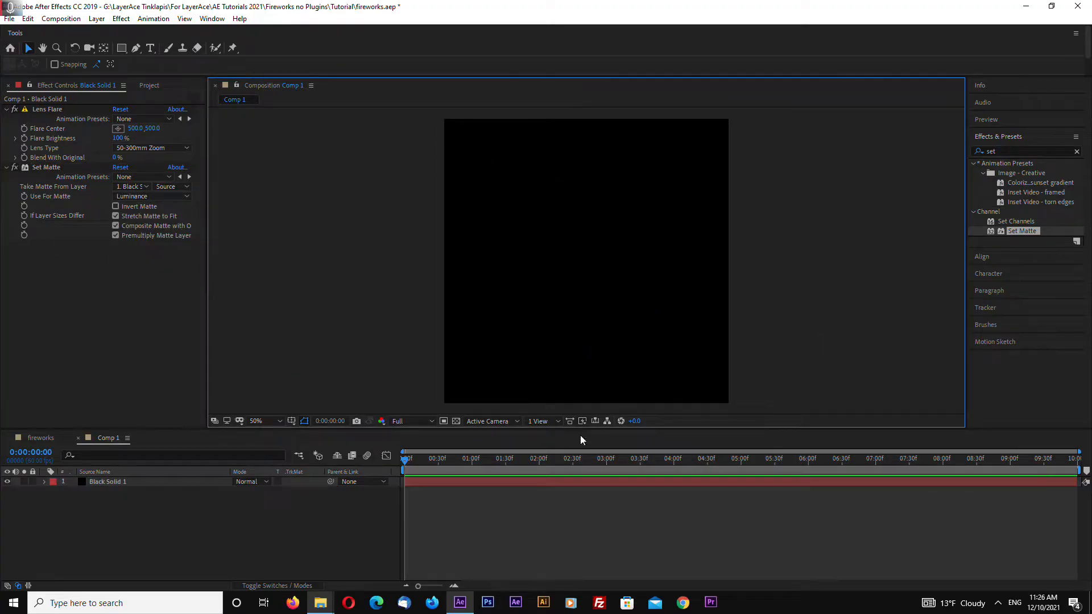
left_click(456, 422)
left_click(457, 421)
left_click(77, 482)
left_click(47, 168)
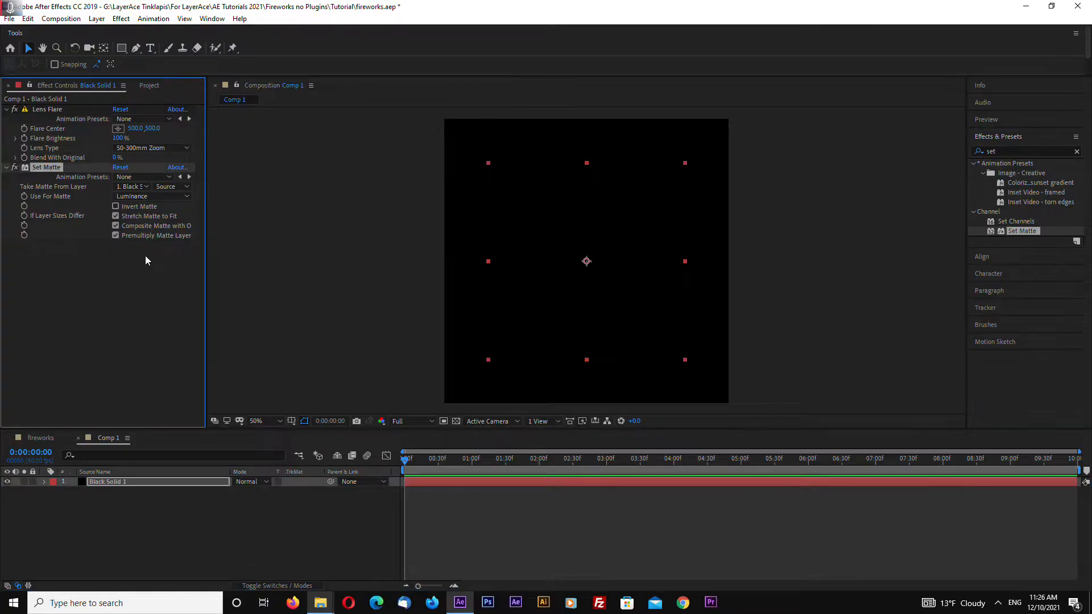
- Add an adjustment layer above the black solid
right_click(118, 508)
left_click(174, 373)
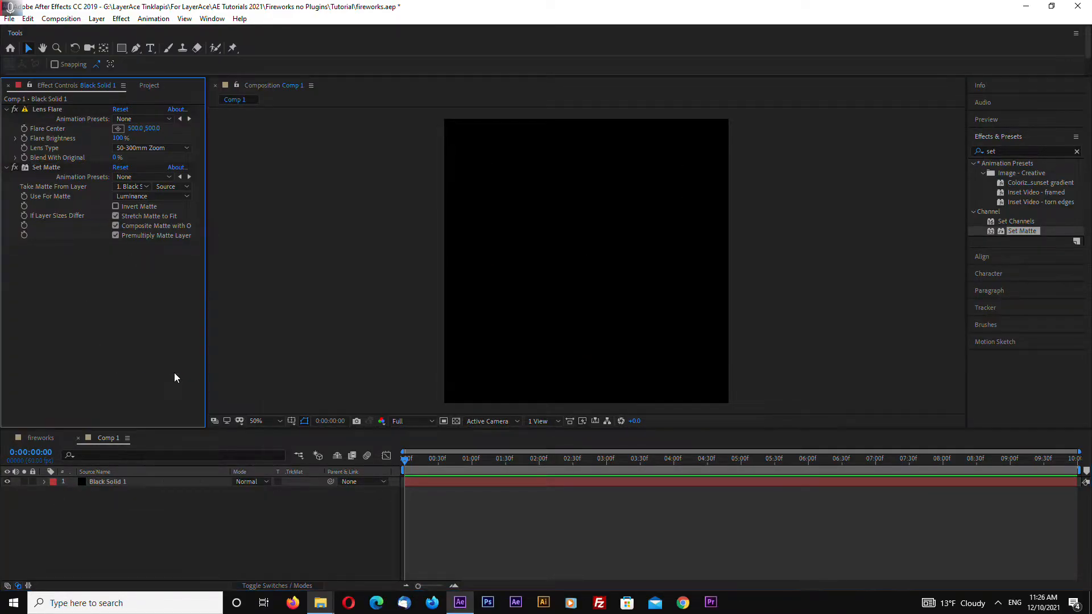
right_click(117, 521)
mouse_move(148, 399)
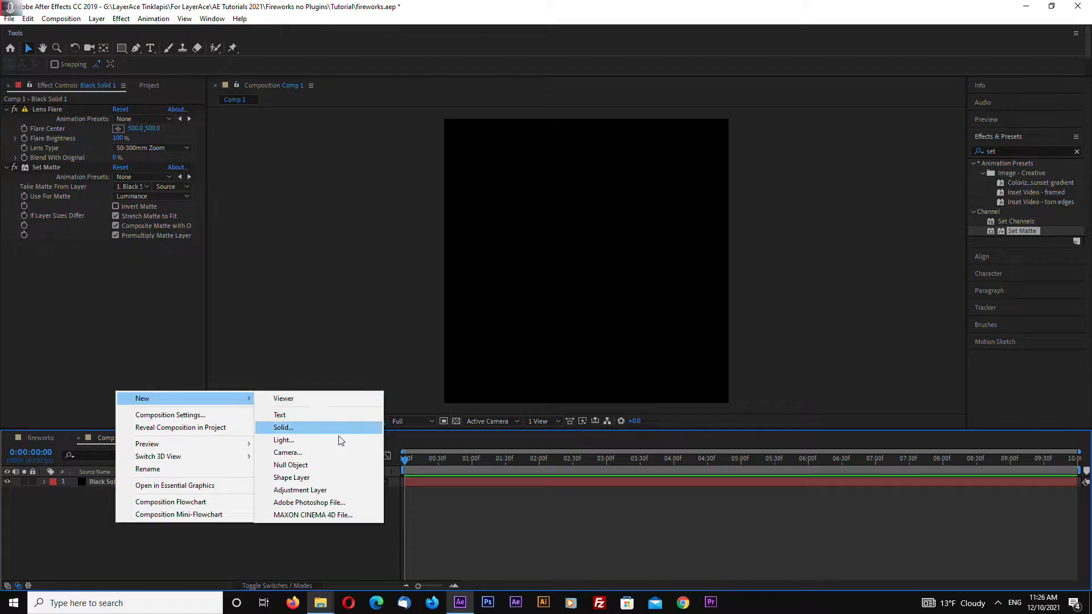
left_click(312, 492)
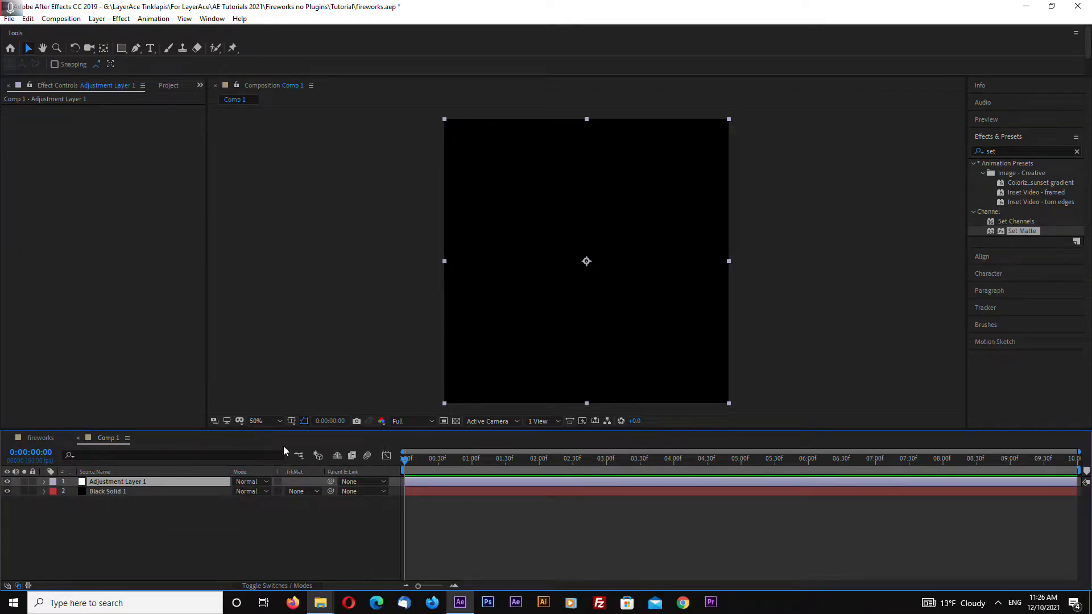
- Remove the Set Matte effect from the black solid
left_click(108, 492)
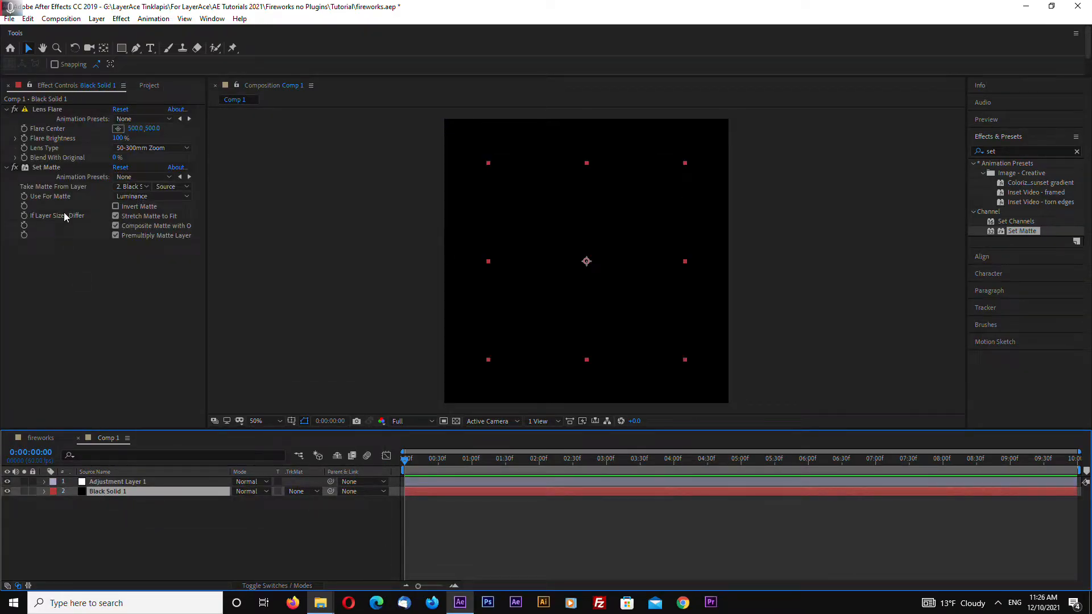
left_click(44, 170)
key("Delete")
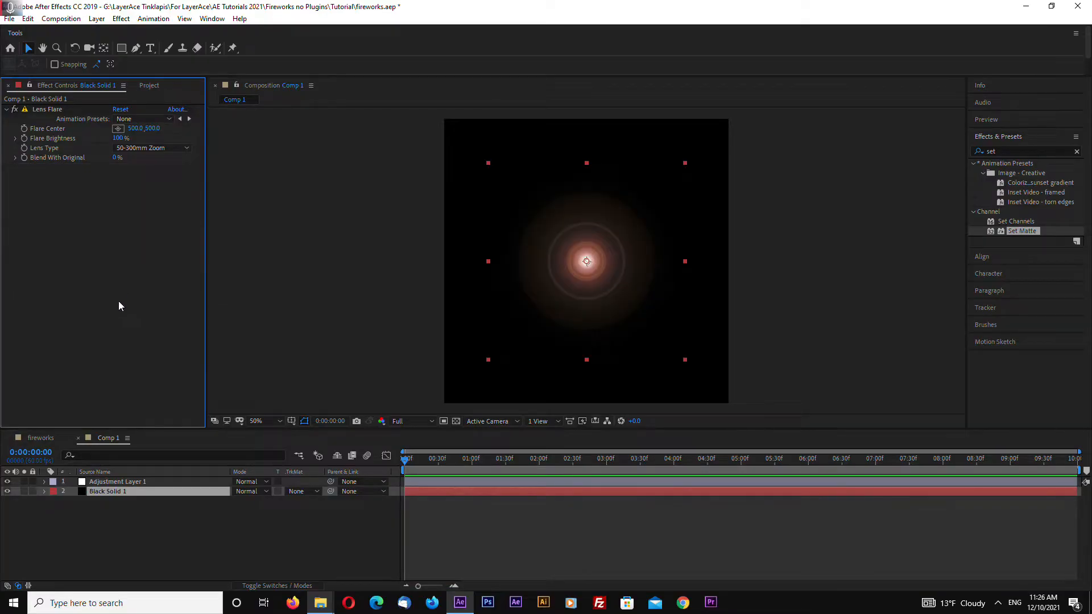
- Apply Set Matte to the adjustment layer with Use For Matte set to Luminance, and check the flare against the transparency grid
left_click_drag(1016, 233, 129, 481)
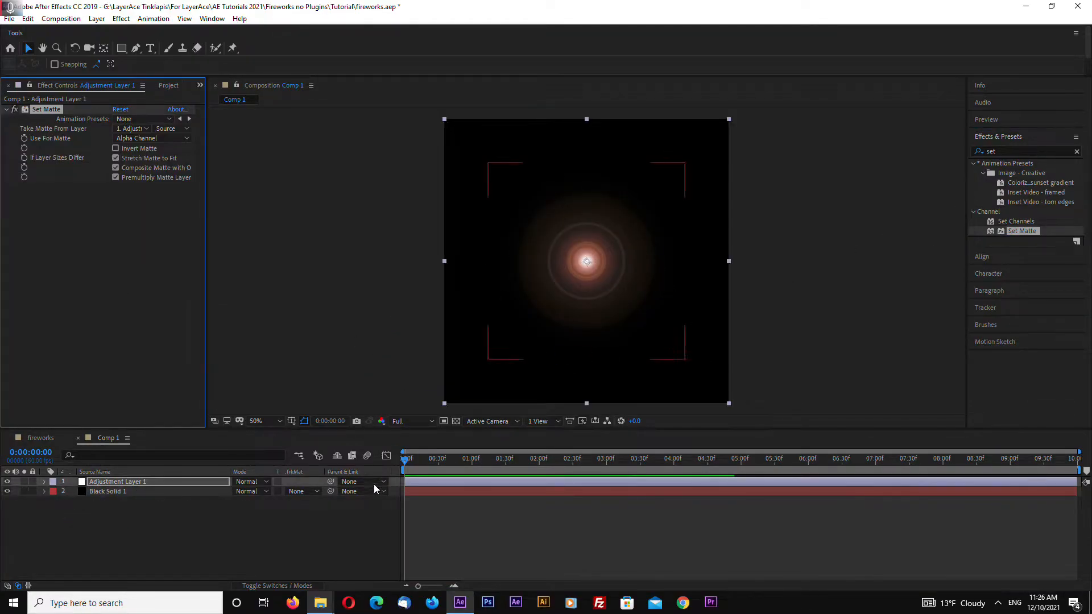
left_click(149, 138)
left_click(170, 208)
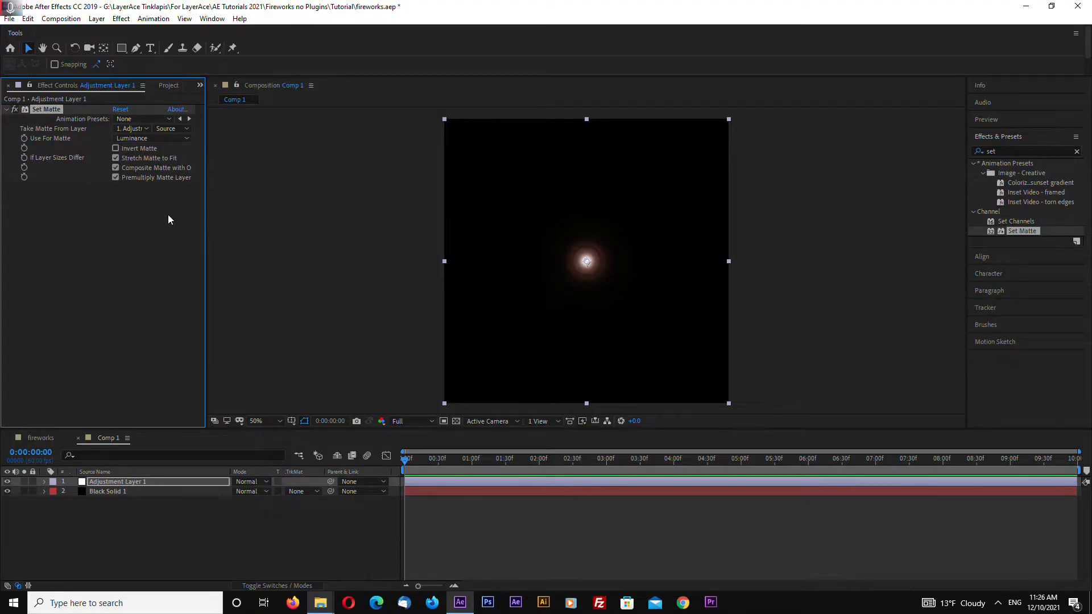
left_click(381, 341)
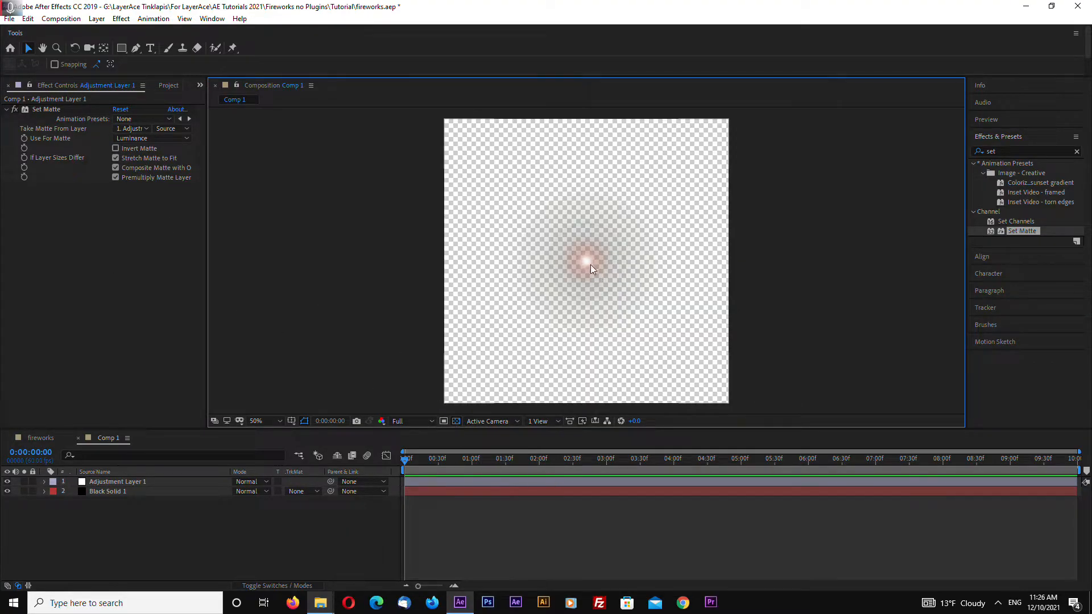
left_click(456, 424)
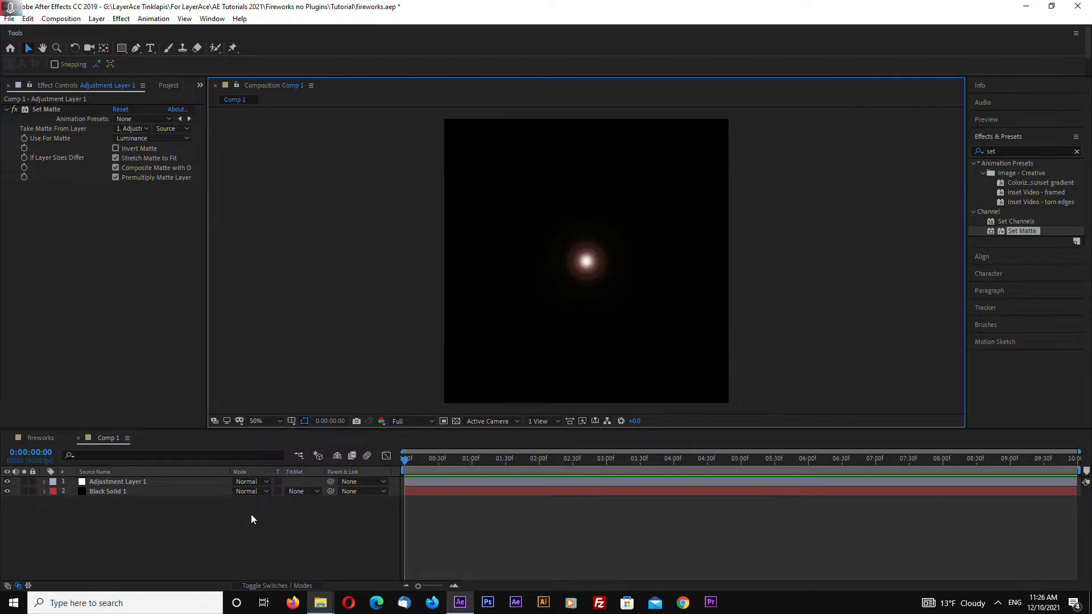
- Scale the black solid down to about 60% of the composition's width and close the timeline of Comp 1
left_click(165, 491)
left_click_drag(684, 357, 662, 356)
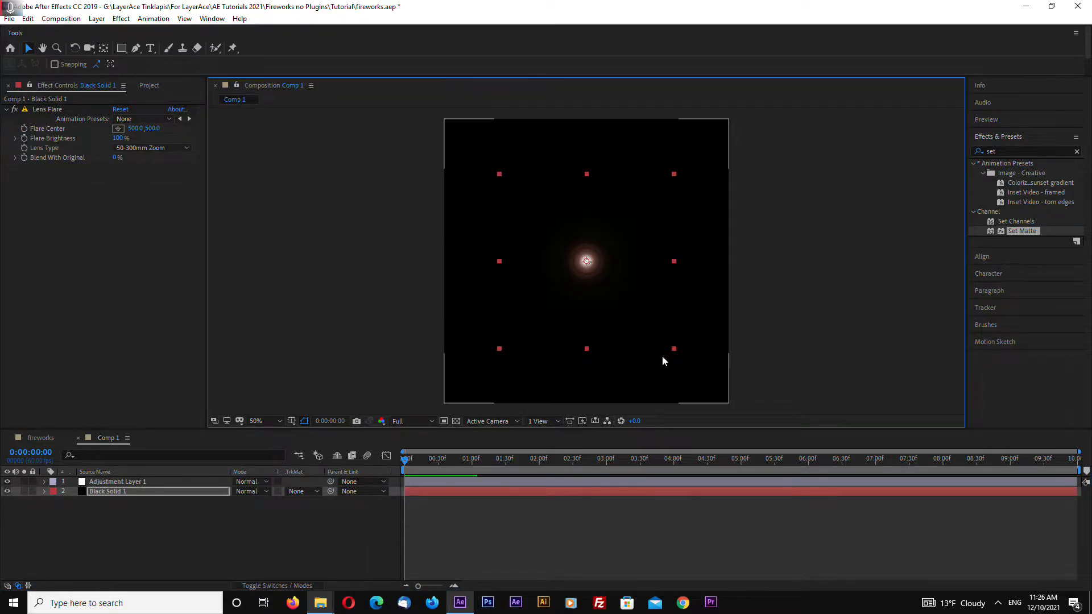
left_click(78, 438)
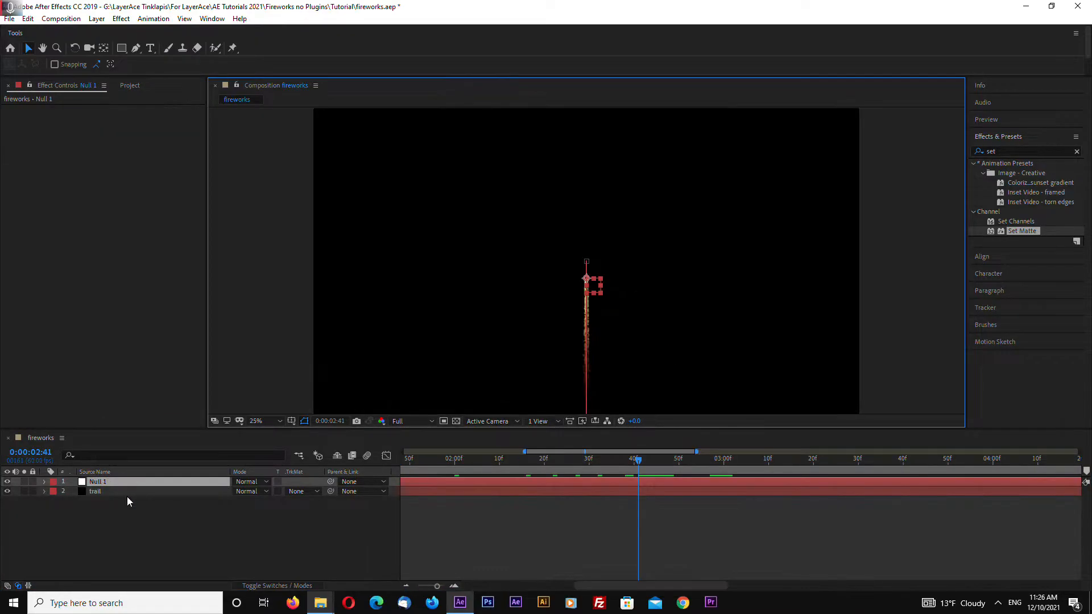
- Place Comp 1 in the fireworks composition as a layer below the trail layer
left_click(129, 86)
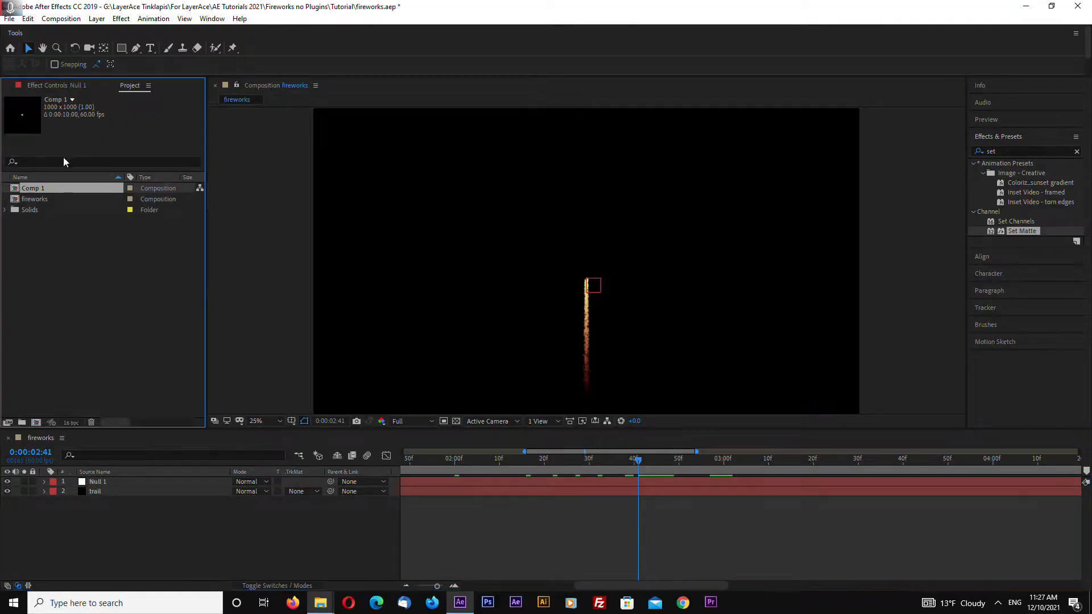
left_click(35, 231)
left_click(38, 190)
left_click_drag(41, 191, 111, 505)
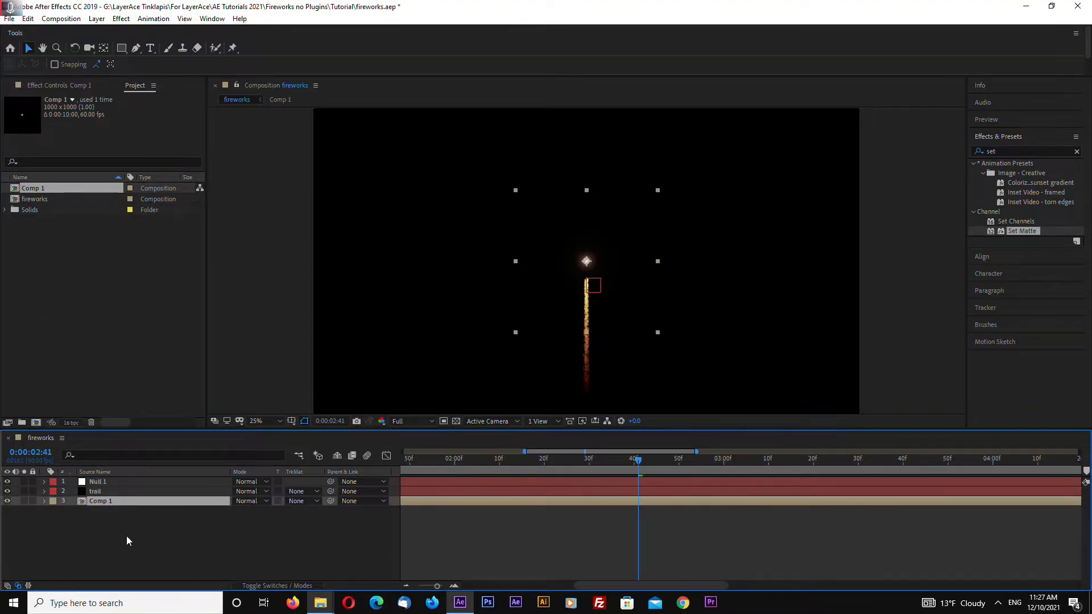
left_click(137, 536)
- Rename the Comp 1 layer to flare in the fireworks composition
left_click(100, 503)
right_click(108, 501)
left_click(128, 490)
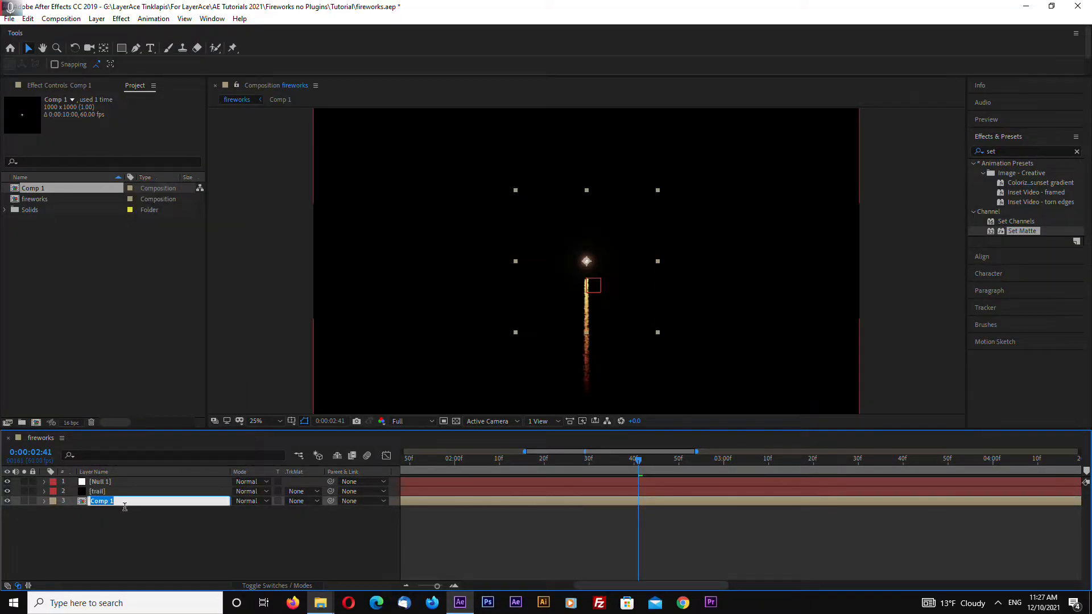
type("flare")
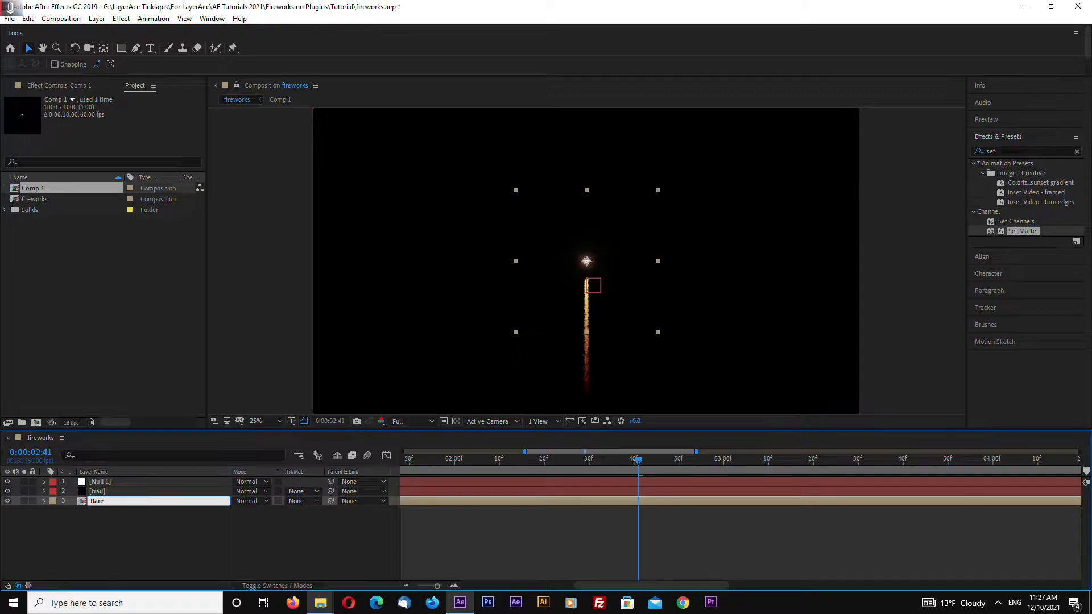
key("Return")
left_click(327, 552)
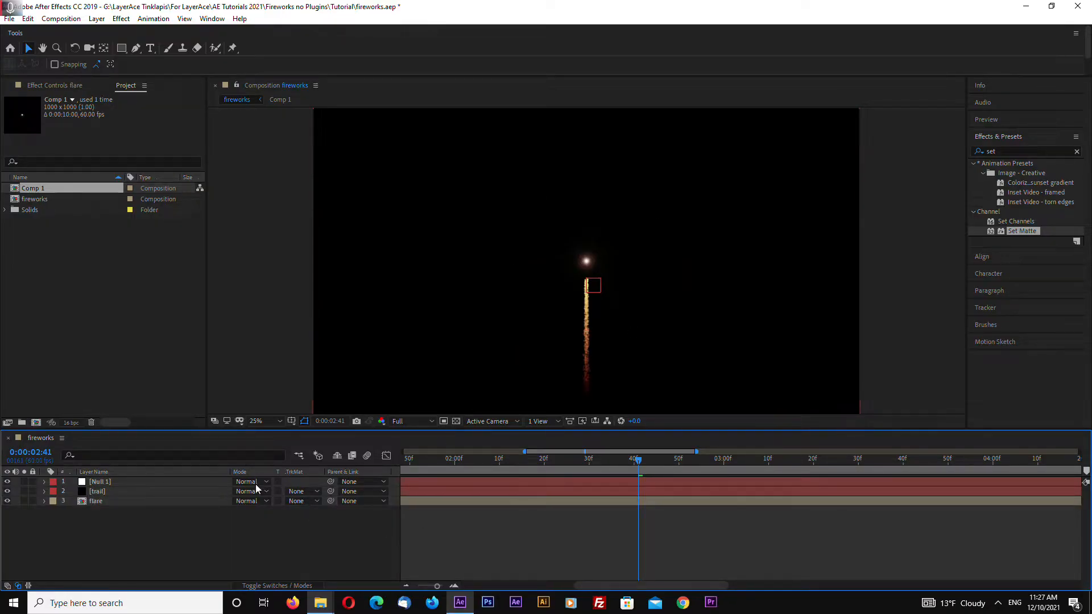
- Link the flare layer's Position to the Position of Null 1 so the glow follows the head of the trail
left_click(103, 501)
left_click(102, 484)
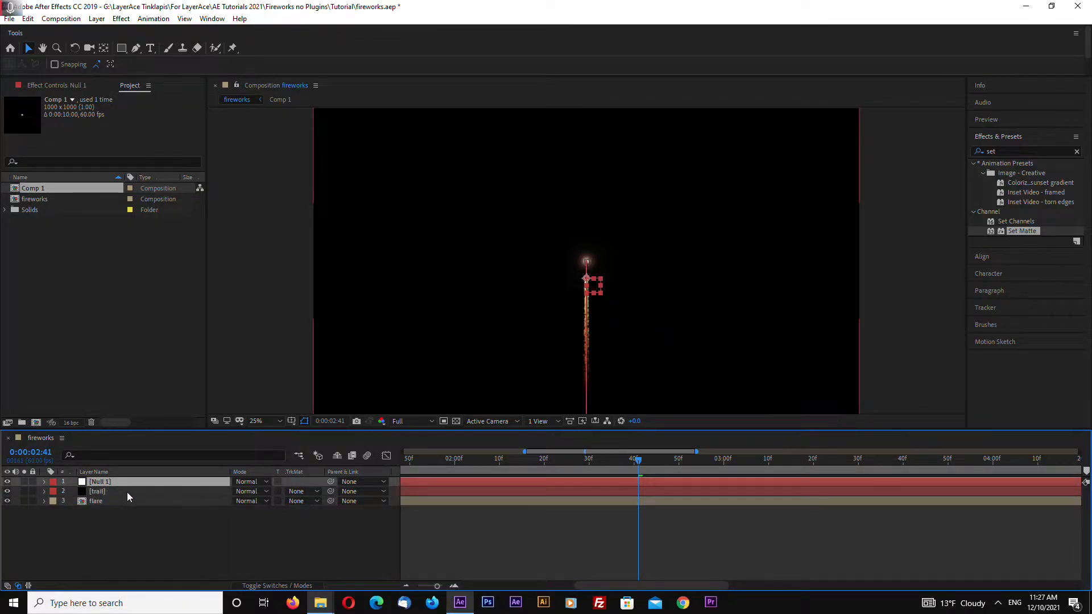
key("p")
left_click(110, 512)
key("p")
left_click_drag(337, 521, 103, 491)
left_click(886, 323)
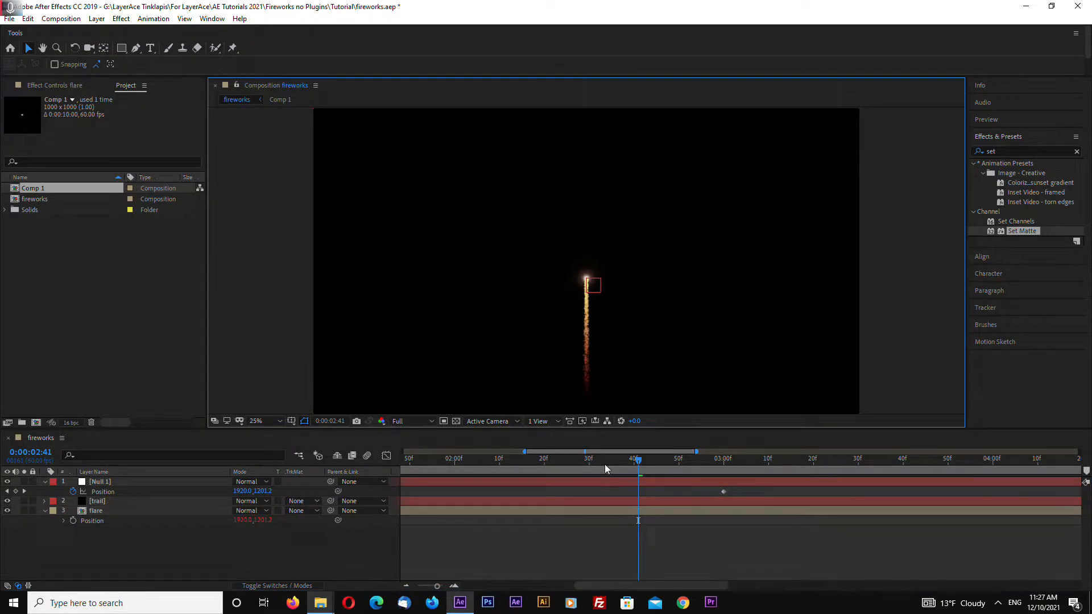
- Scrub back and preview the animation from the start to check how the flare follows the trail
left_click(638, 464)
left_click_drag(637, 463, 370, 472)
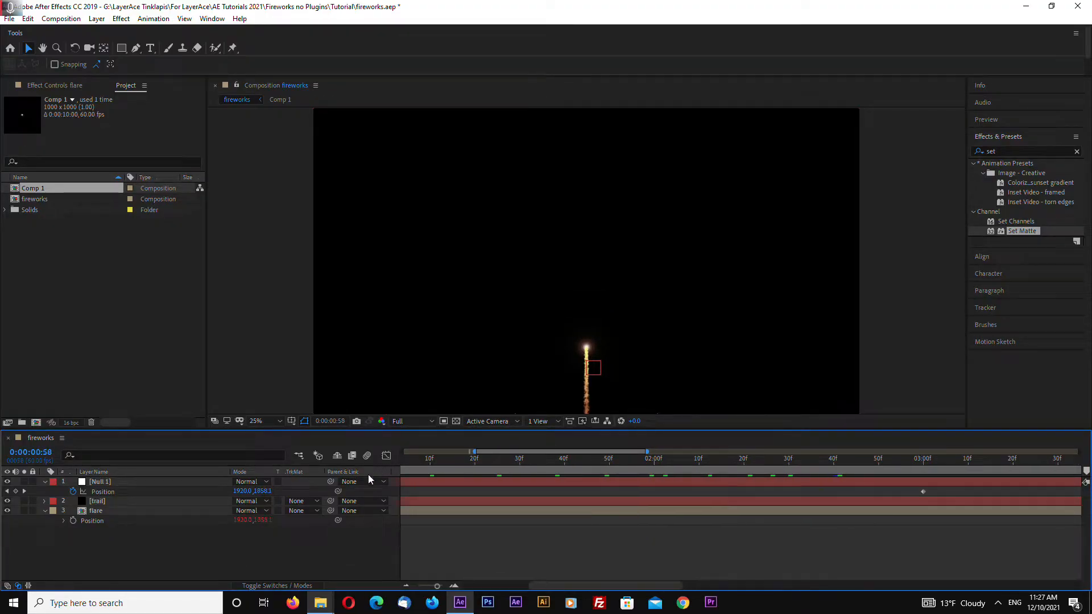
key("minus")
key("minus")
left_click_drag(470, 465, 353, 535)
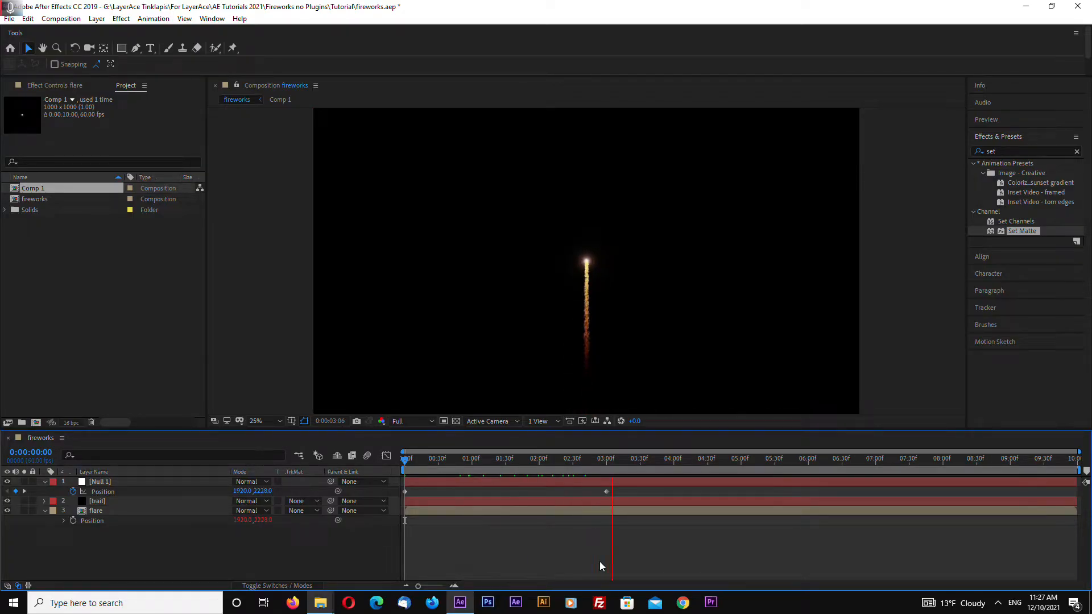
left_click_drag(408, 462, 484, 471)
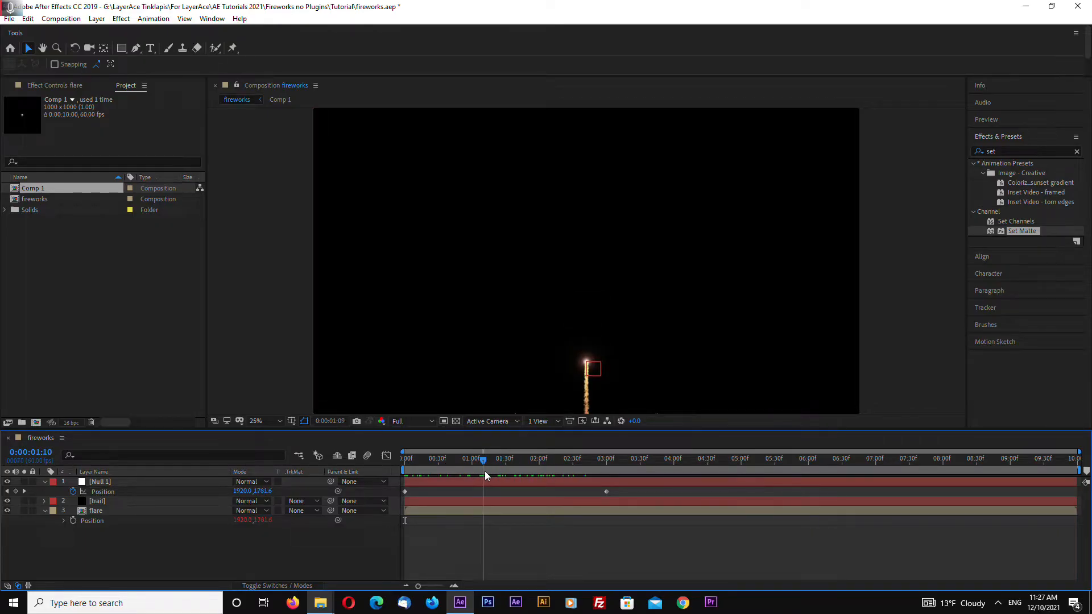
- Start keyframing the flare layer's Scale at 0:00:02:51 with a value of 100%
left_click(45, 510)
left_click(104, 511)
key("s")
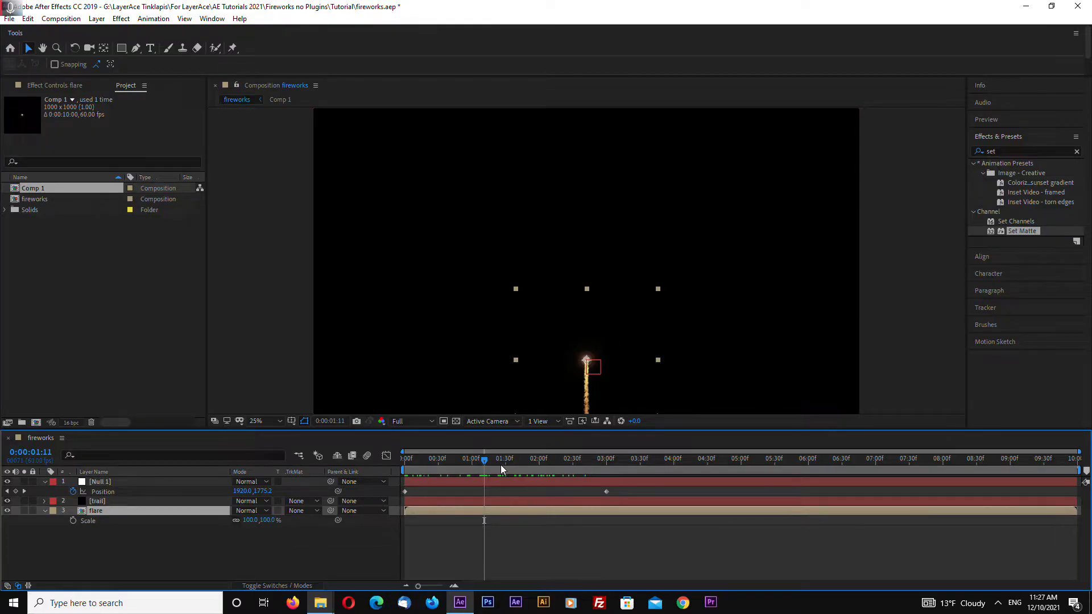
left_click_drag(484, 461, 598, 474)
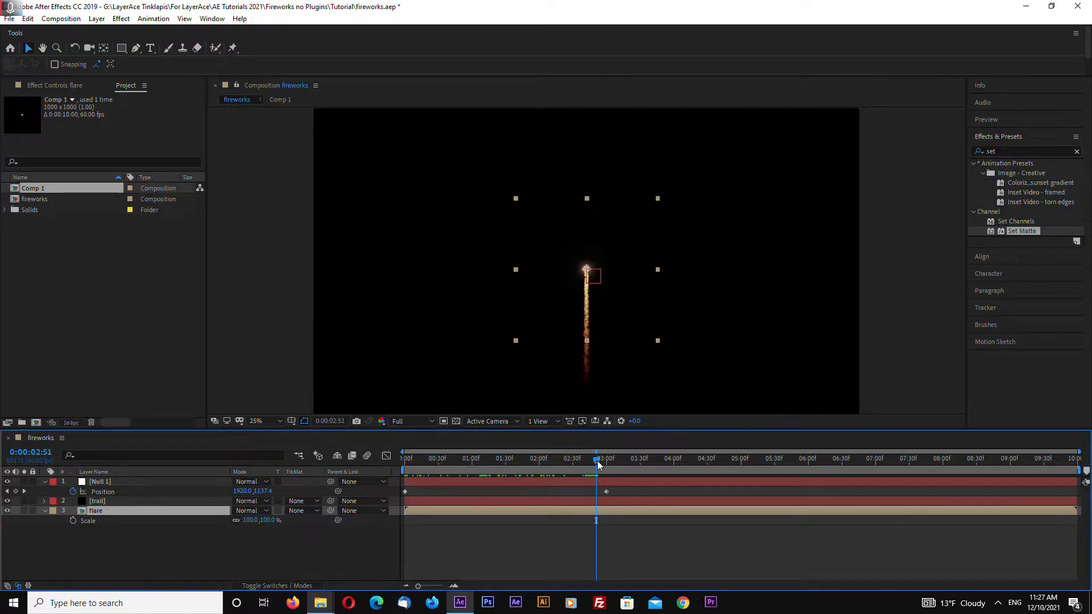
left_click(606, 492)
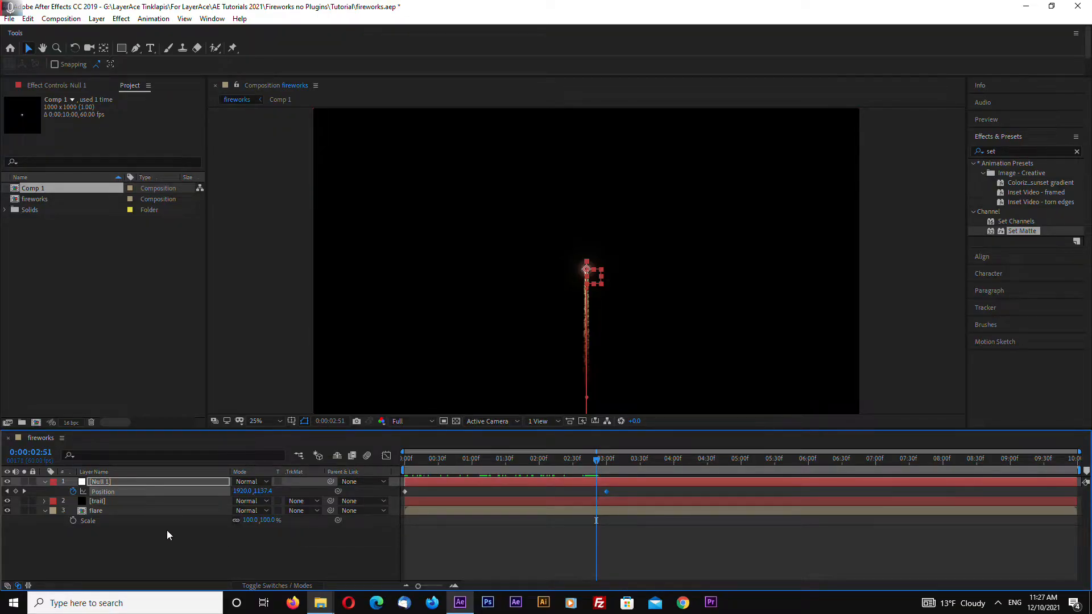
left_click(73, 521)
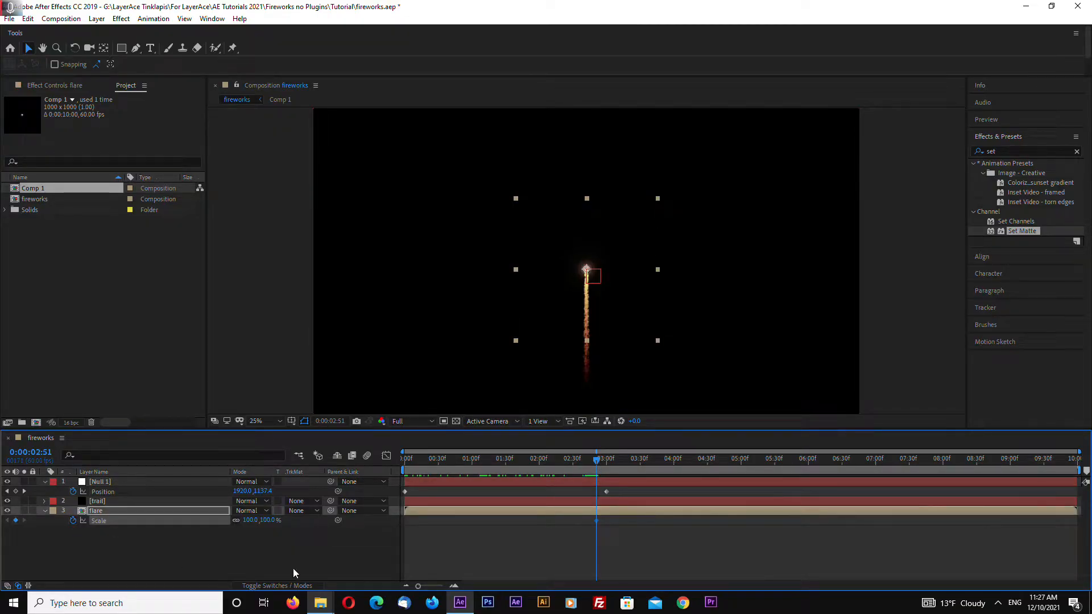
- Set the flare's Scale to 350% at 0:00:03:00, where the null's position animation ends
left_click_drag(596, 463, 606, 462)
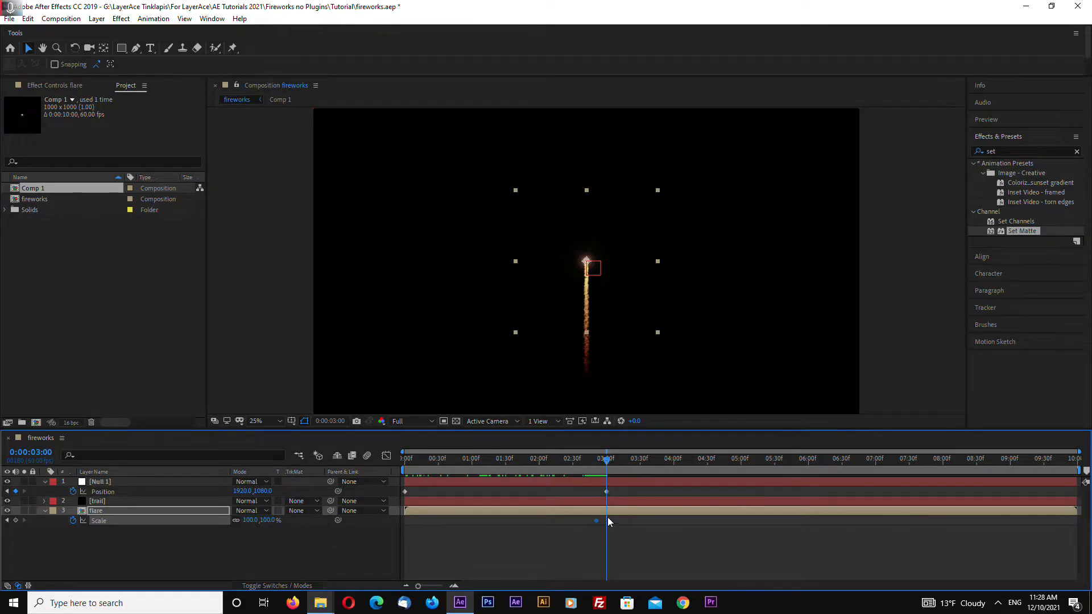
left_click(267, 521)
type("1920.0")
key("Return")
type("350")
key("Return")
- Set the flare's Scale to 0% at 0:00:03:10
left_click_drag(606, 456, 618, 463)
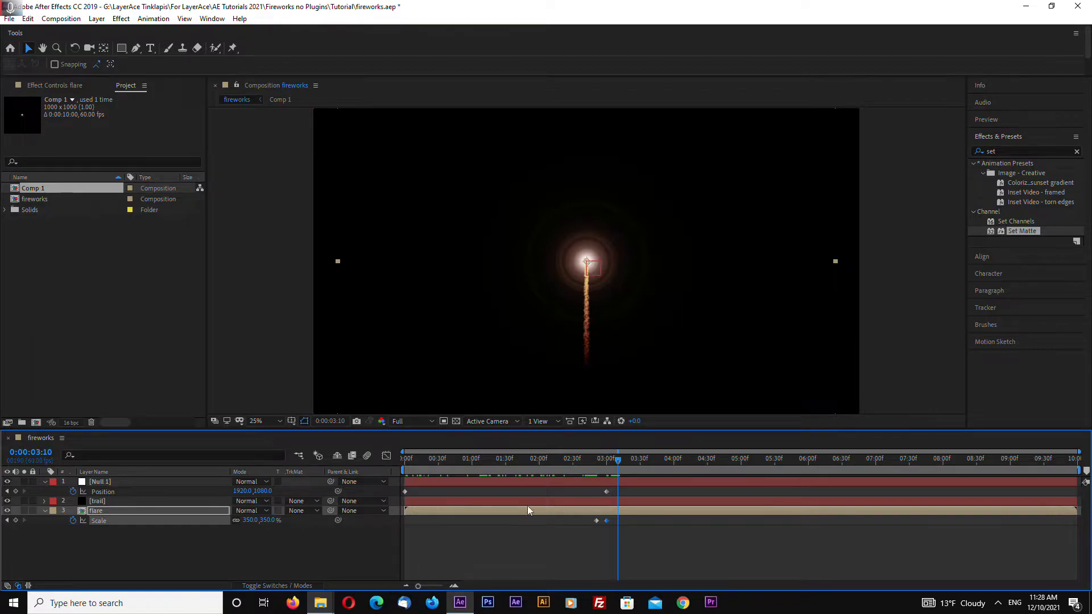
left_click(266, 520)
type("0")
key("Return")
- Retime the flare's Scale keyframes so growth starts just before 0:00:03:00 and peaks at 0:00:03:02, and preview the flash
left_click_drag(619, 459, 559, 524)
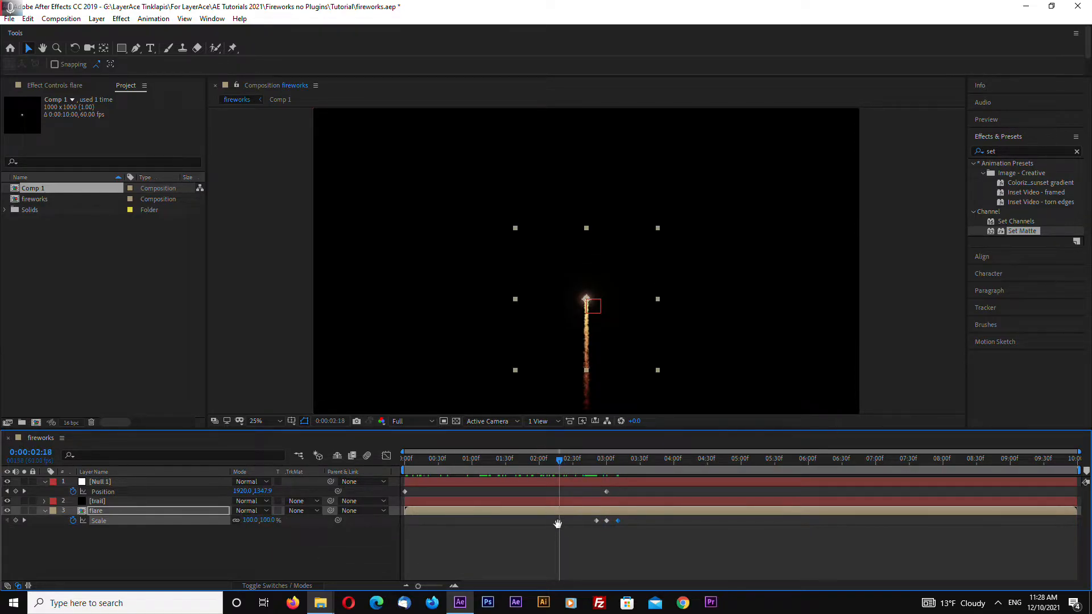
left_click_drag(569, 463, 606, 467)
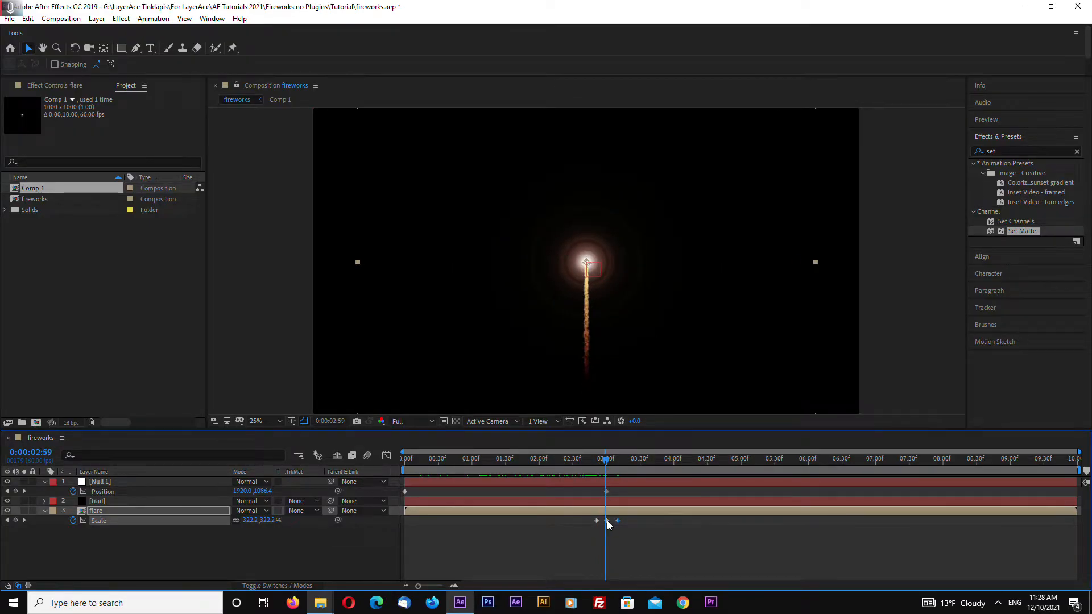
left_click(607, 520)
left_click_drag(596, 520, 603, 521)
left_click(598, 466)
left_click_drag(598, 462, 582, 465)
key("space")
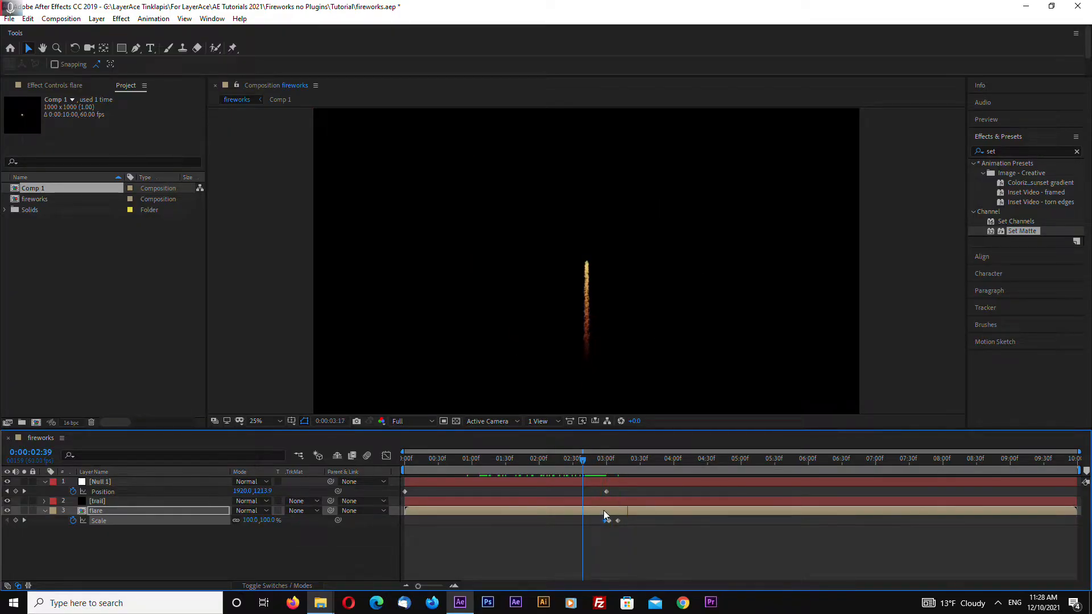
- Raise the flare's peak Scale keyframe at 0:00:03:02 to 550%
left_click(609, 469)
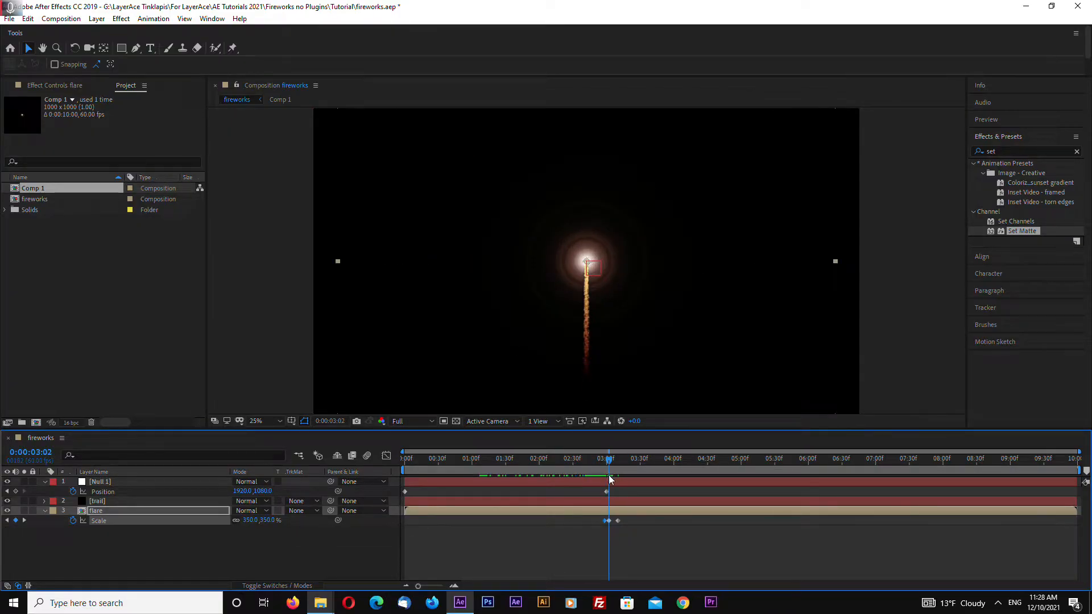
left_click(266, 520)
type("550")
key("Return")
- Add flare Scale keyframes of 100% at 0:00:00:14 and 0% at 0:00:00:00, and preview the animation
left_click_drag(609, 462, 418, 483)
key("space")
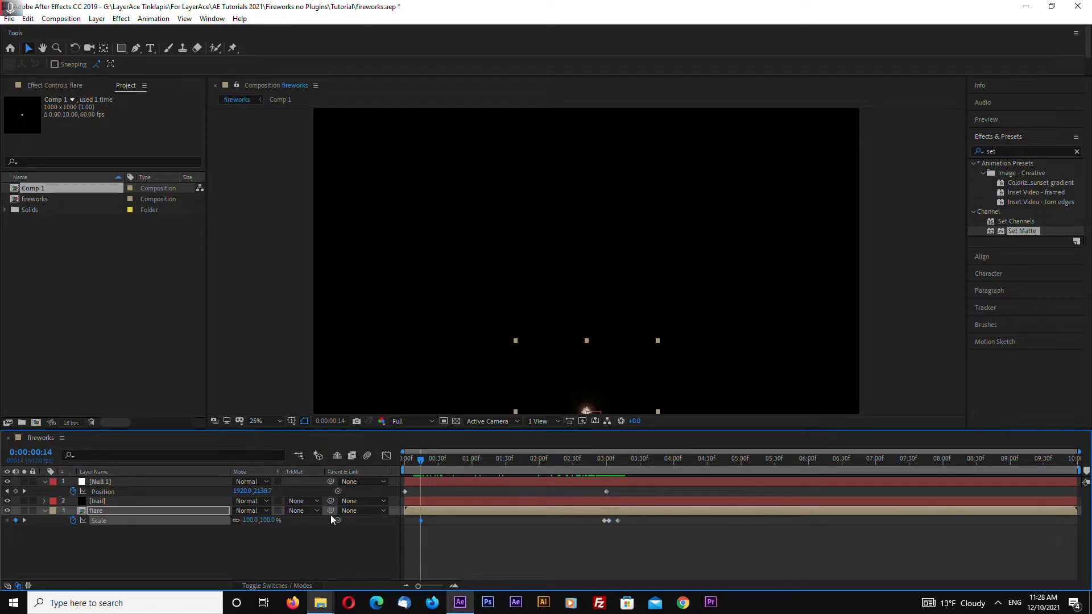
left_click_drag(420, 464, 370, 459)
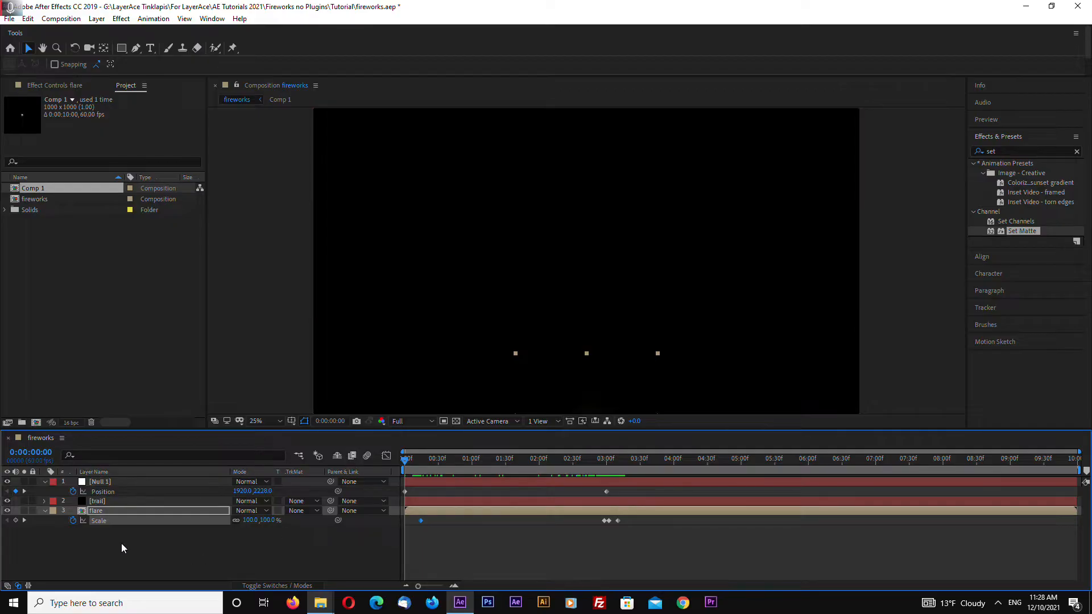
left_click(269, 521)
type("0")
key("Return")
left_click_drag(405, 459, 352, 494)
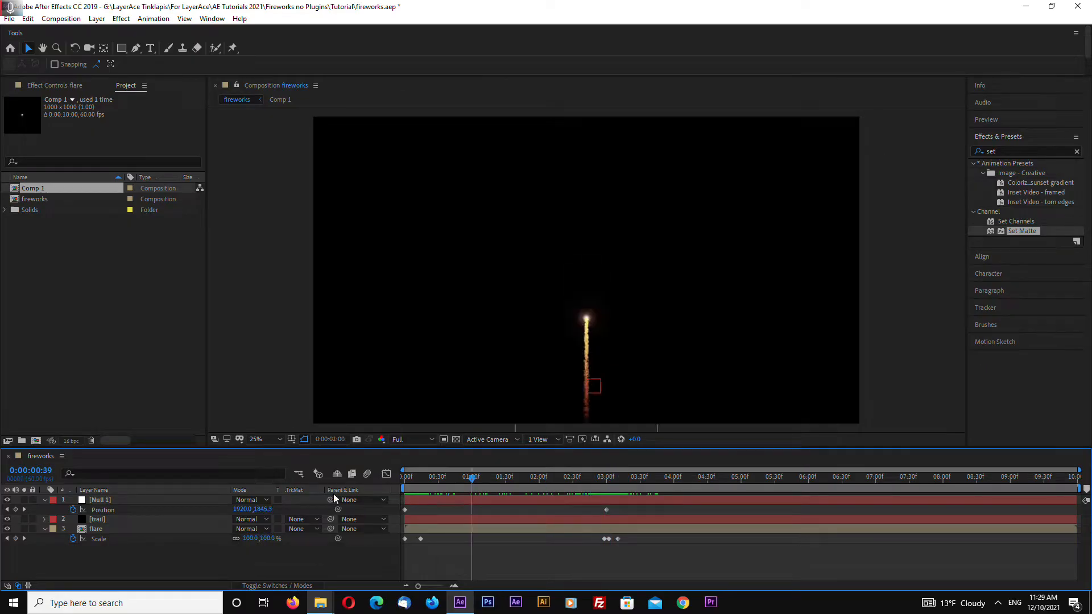
- Collapse the layer properties and create a black 3840 × 2160 px solid named fireworks
left_click(46, 530)
left_click(46, 502)
left_click(45, 519)
left_click(125, 550)
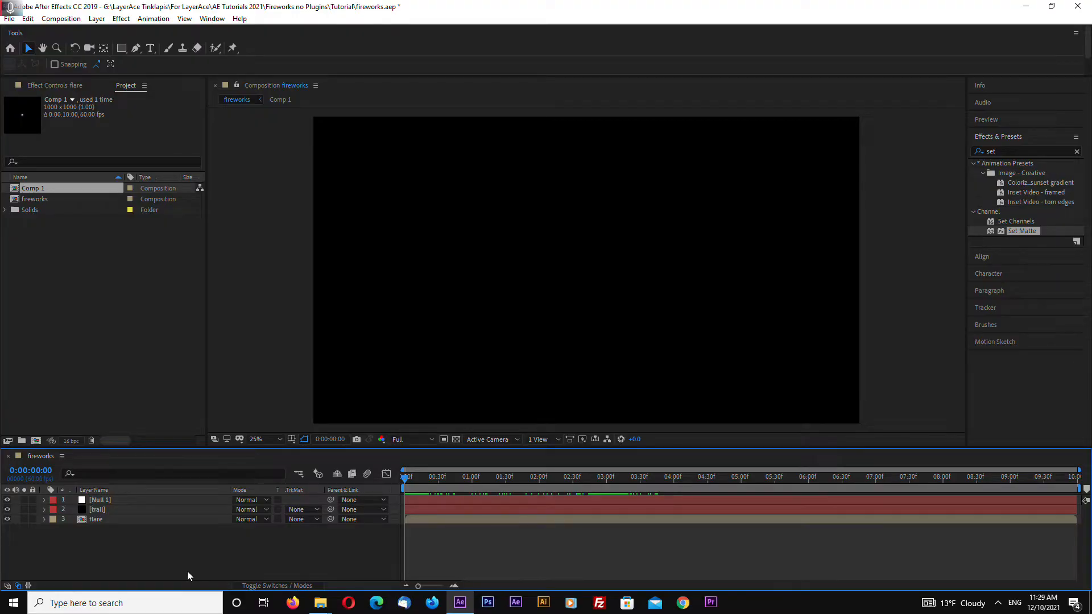
right_click(134, 551)
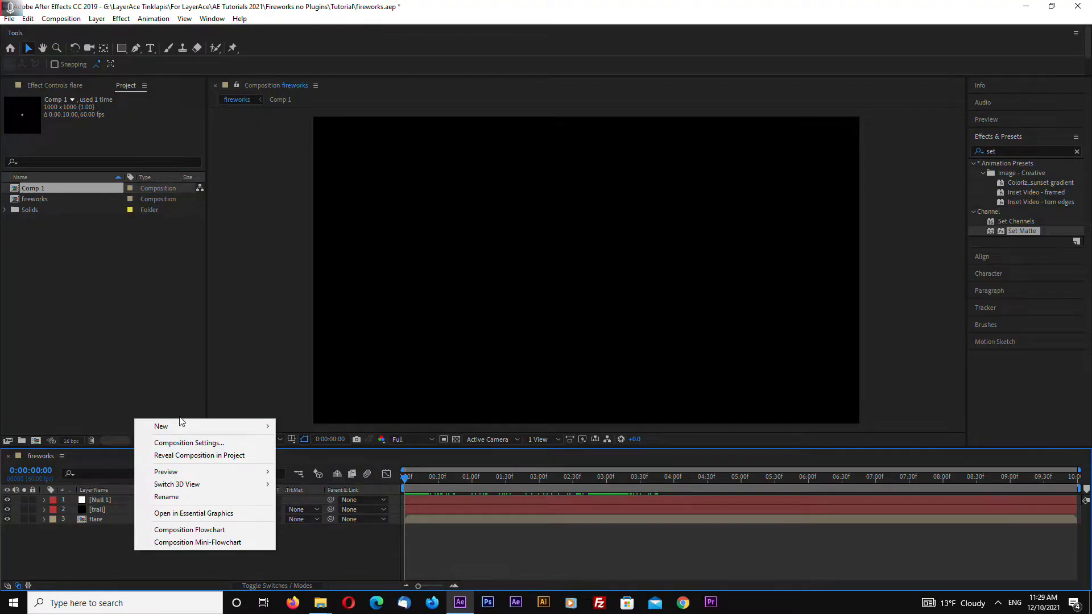
mouse_move(182, 426)
left_click(356, 455)
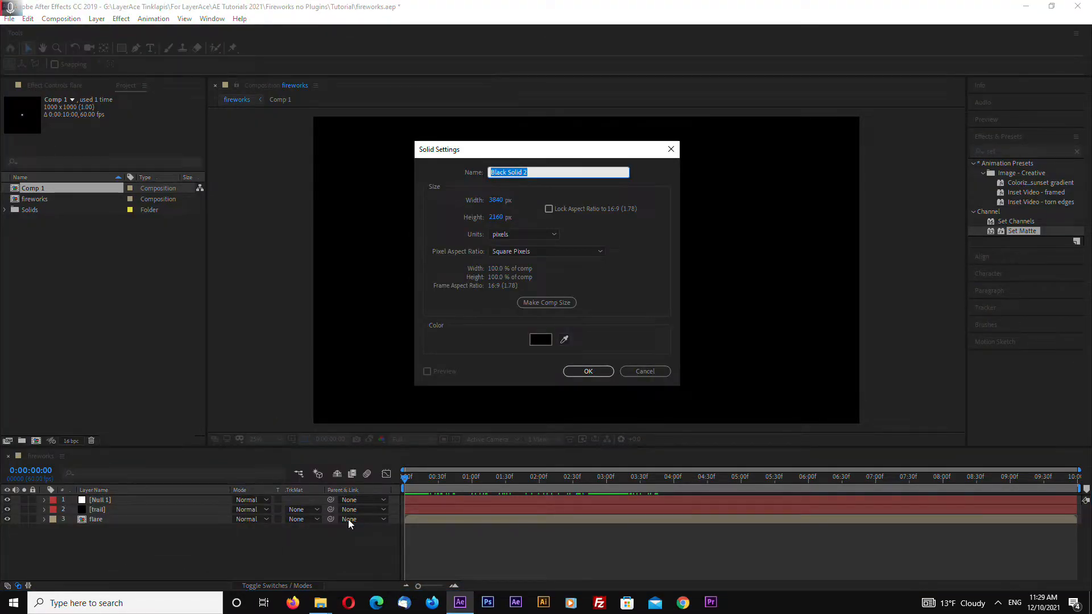
type("fireworks")
left_click(589, 372)
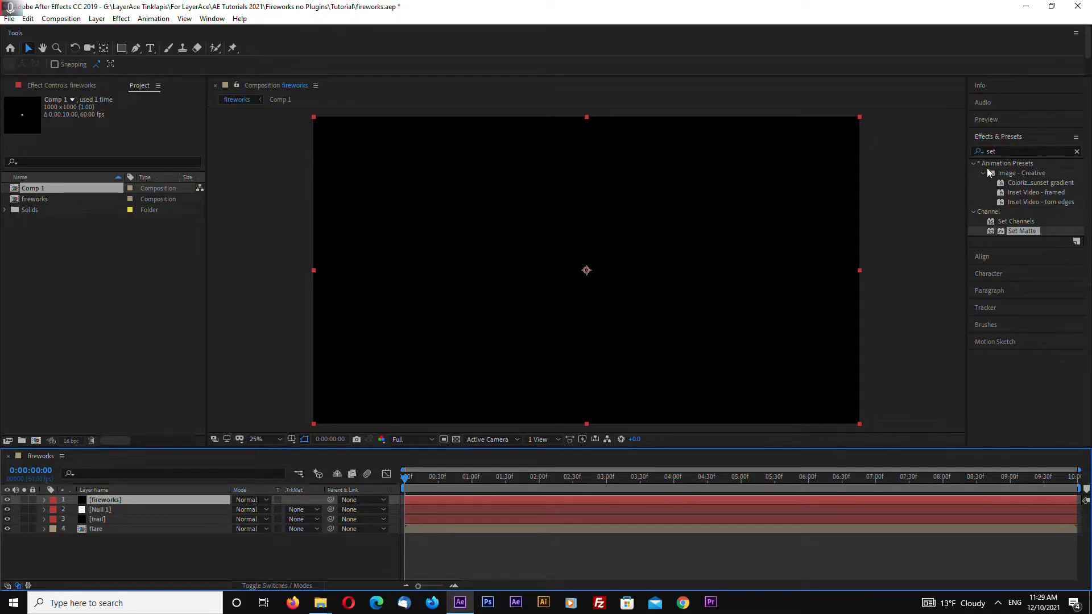
- Apply CC Particle Systems II to the fireworks solid and place that layer below the flare layer
left_click_drag(1012, 151, 927, 167)
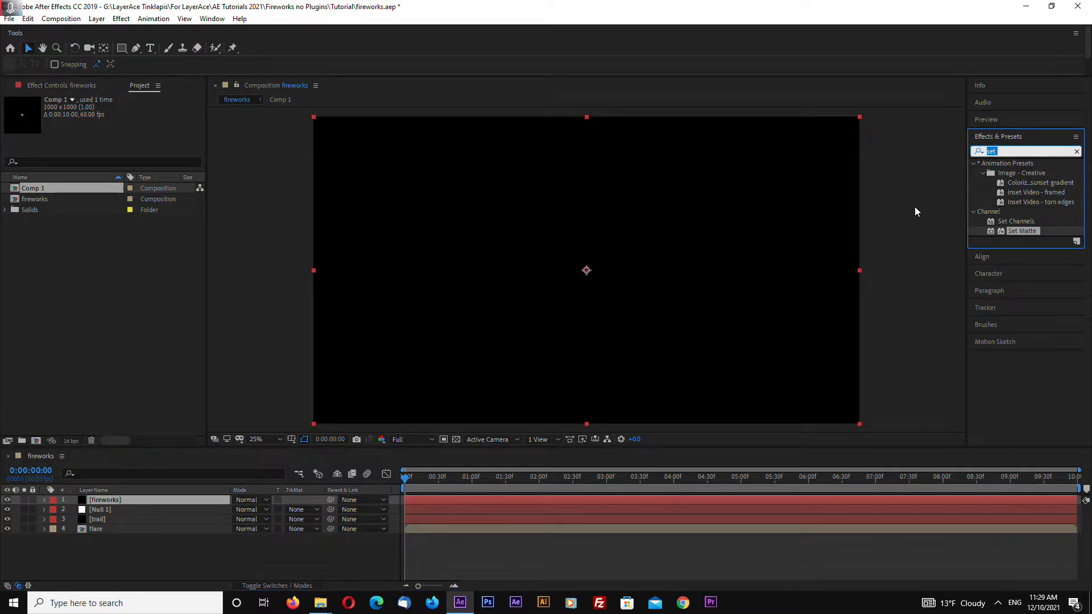
type("particle")
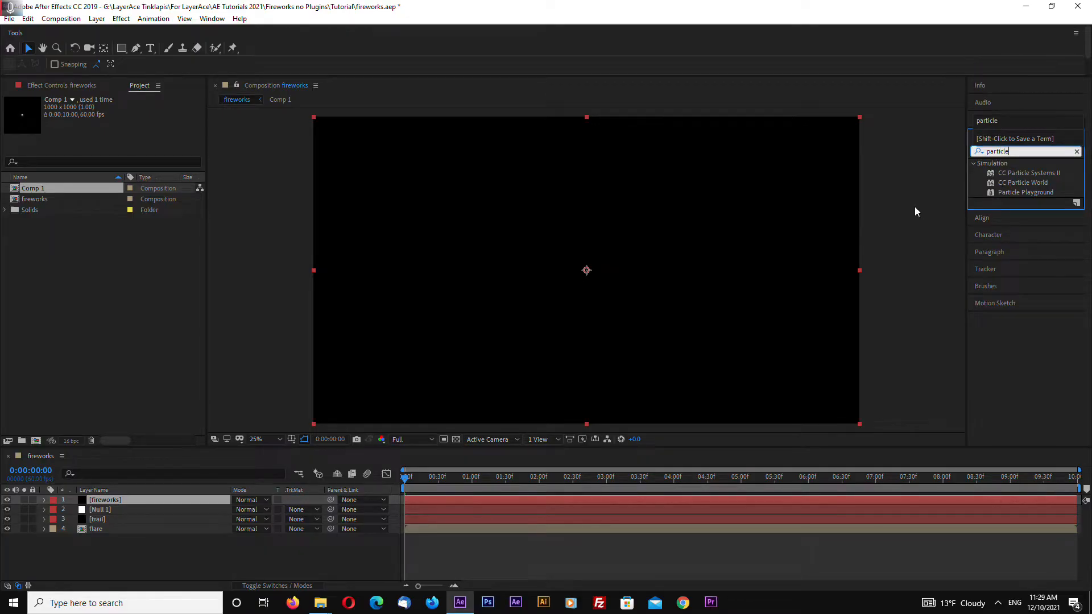
left_click_drag(1031, 172, 100, 504)
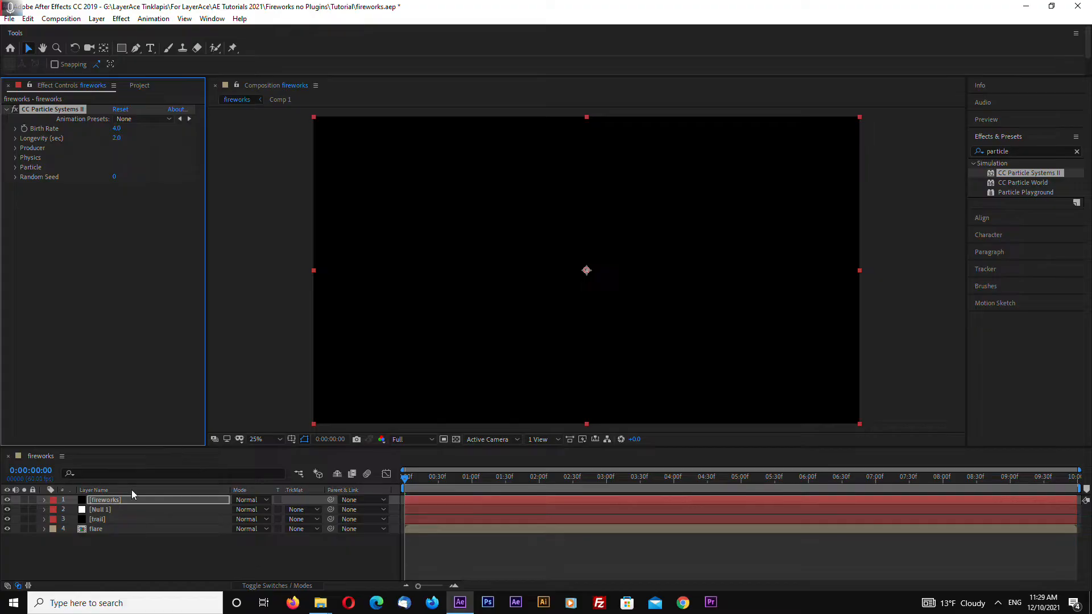
left_click_drag(169, 447, 170, 415)
left_click_drag(117, 468, 117, 508)
left_click_drag(406, 450, 471, 451)
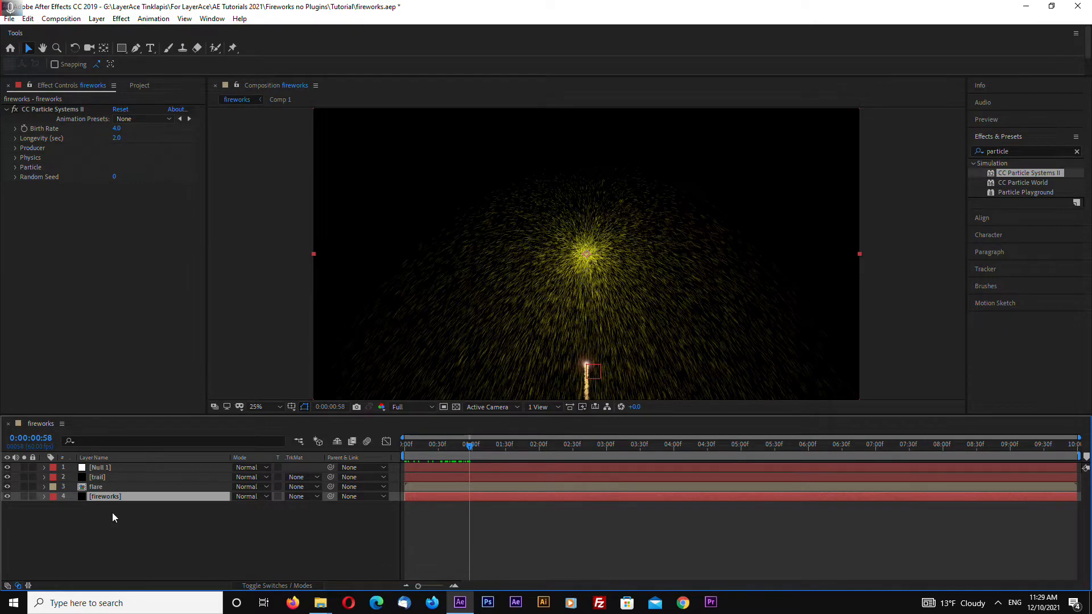
- Link the Producer Position of the fireworks layer's CC Particle Systems II to the Position of Null 1
left_click(114, 467)
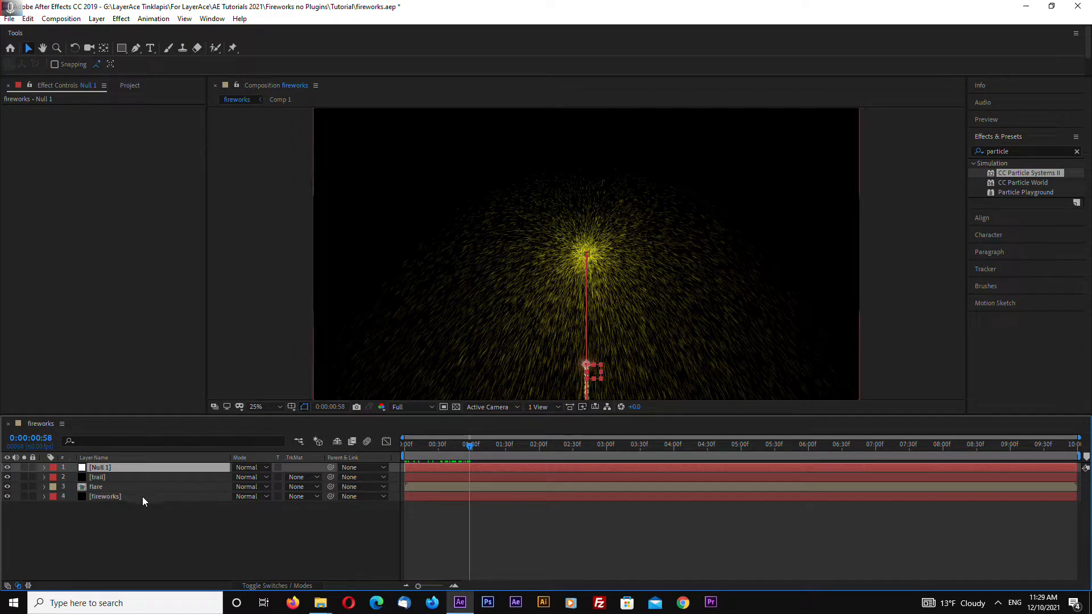
key("p")
left_click(111, 506)
left_click(44, 506)
left_click(55, 517)
left_click(64, 526)
scroll(94, 566, "down", 1)
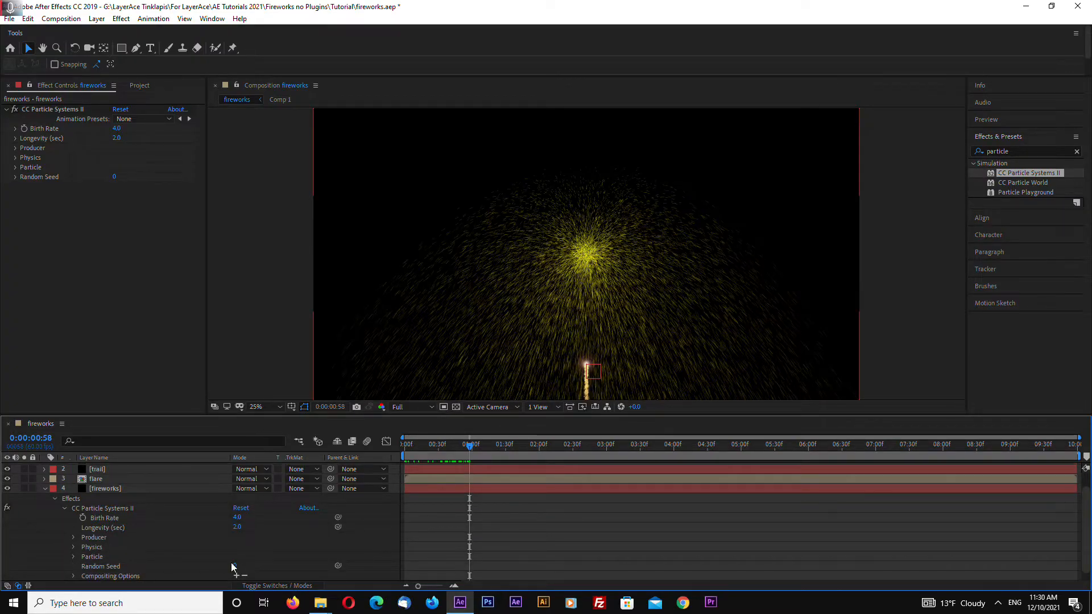
left_click(74, 537)
left_click(341, 549)
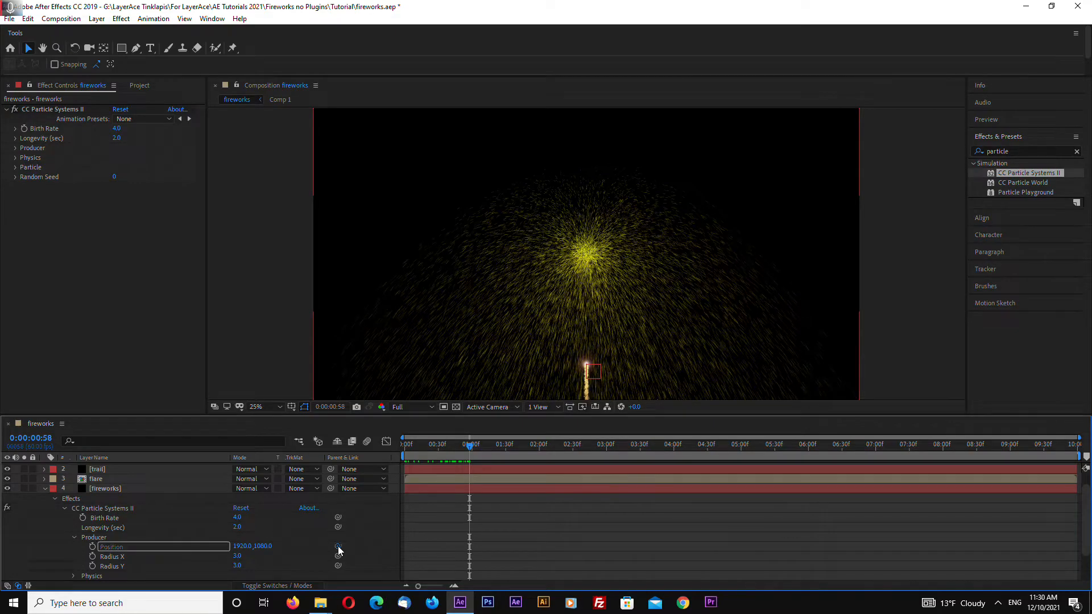
scroll(396, 560, "up", 1)
left_click_drag(339, 567, 103, 479)
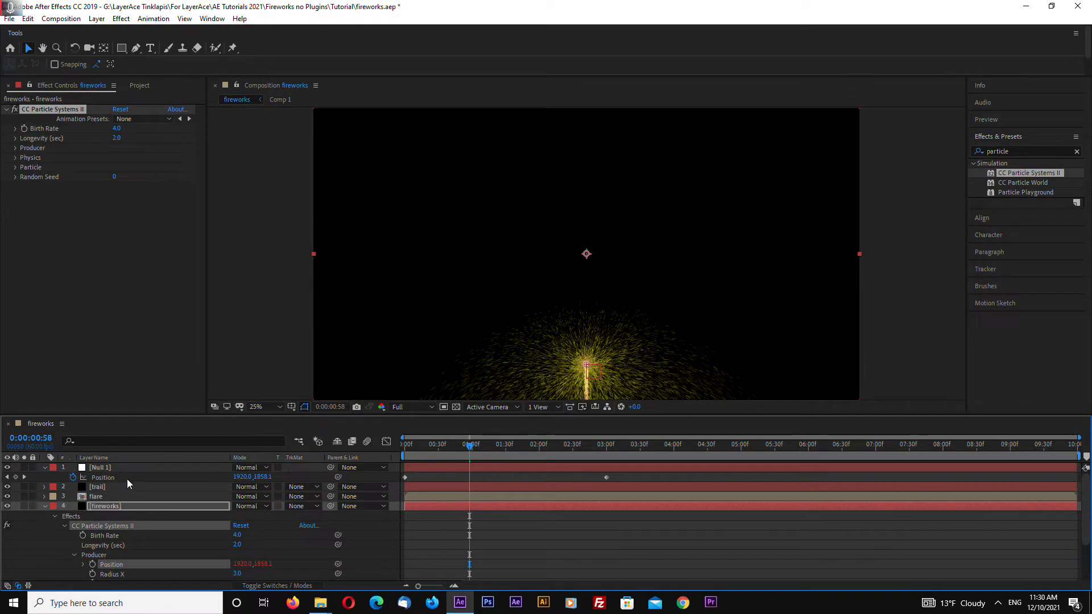
- Scrub the animation to about 0:00:03:00 and collapse the properties of the Null 1 and fireworks layers
left_click_drag(470, 446, 605, 478)
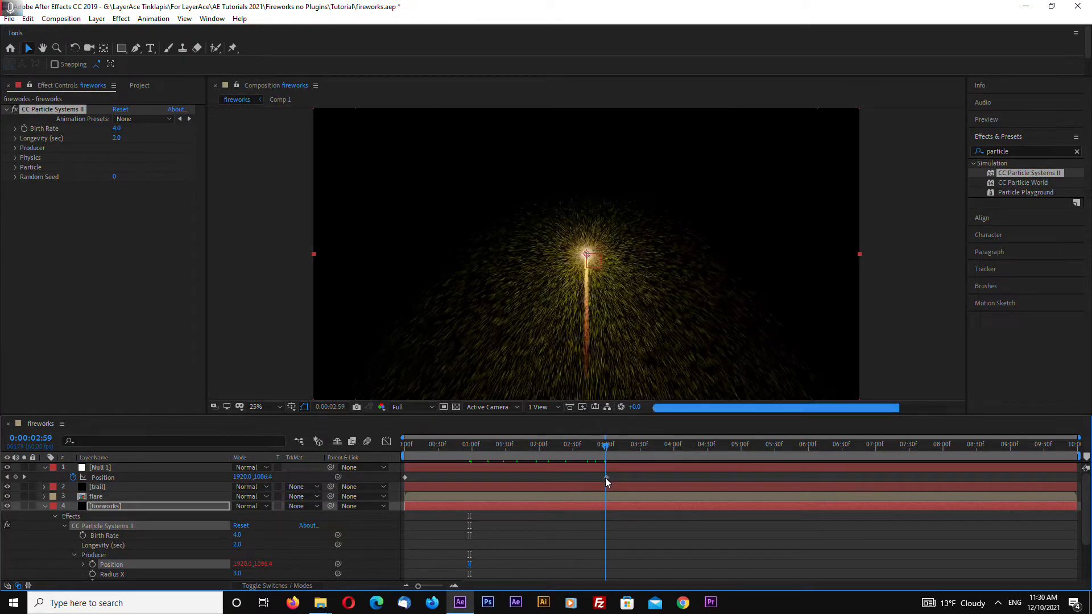
left_click(44, 506)
left_click(44, 467)
left_click(101, 497)
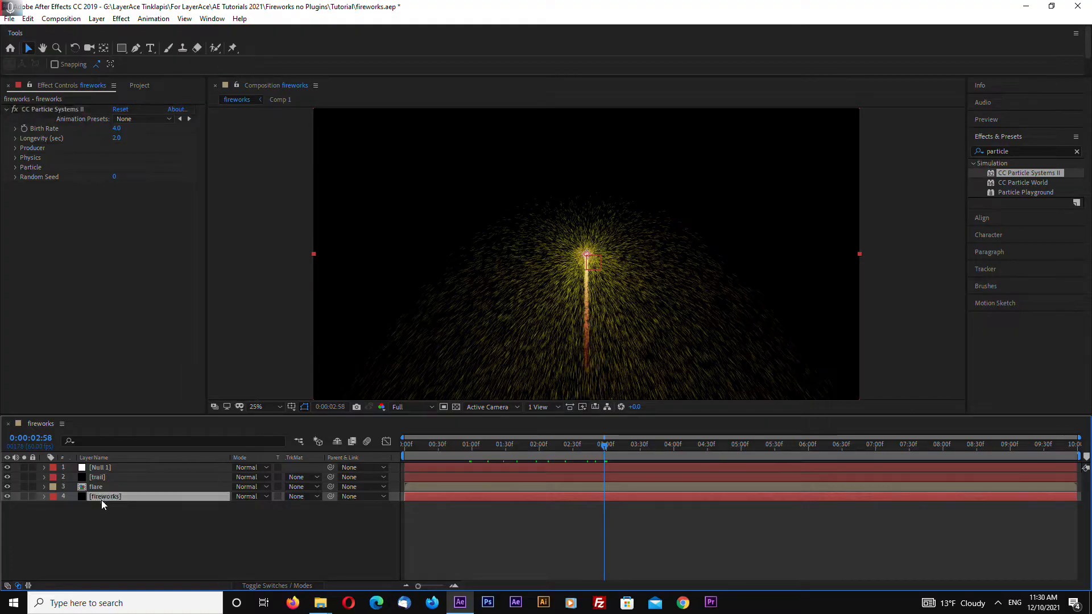
left_click(609, 448)
left_click_drag(609, 450, 614, 453)
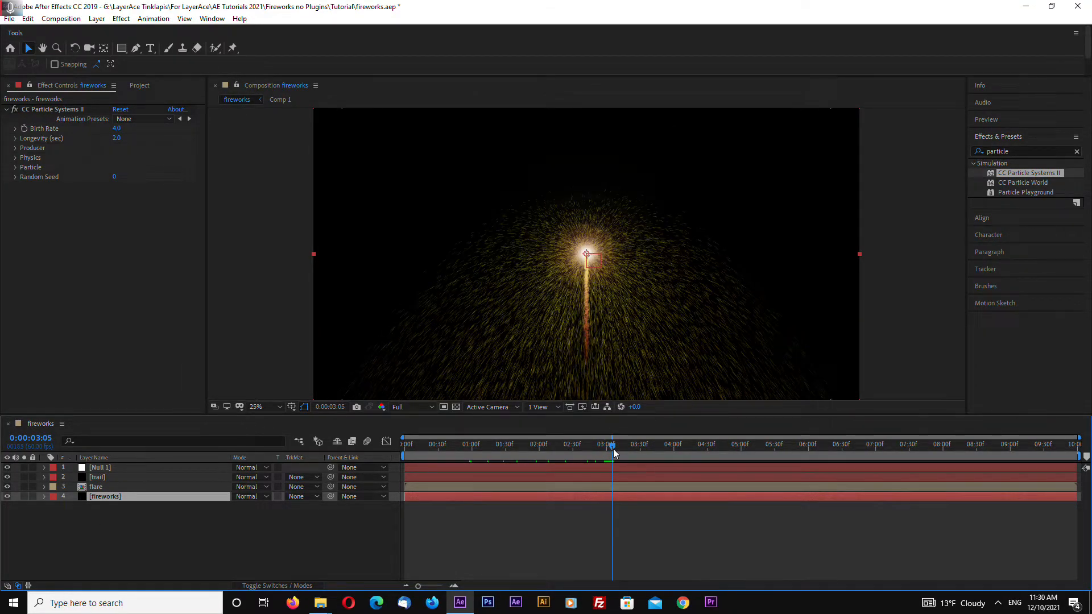
left_click(609, 450)
left_click(610, 451)
- Reveal Null 1's Position keyframes and place the playhead on the keyframe at 0:00:03:00
left_click(106, 468)
key("p")
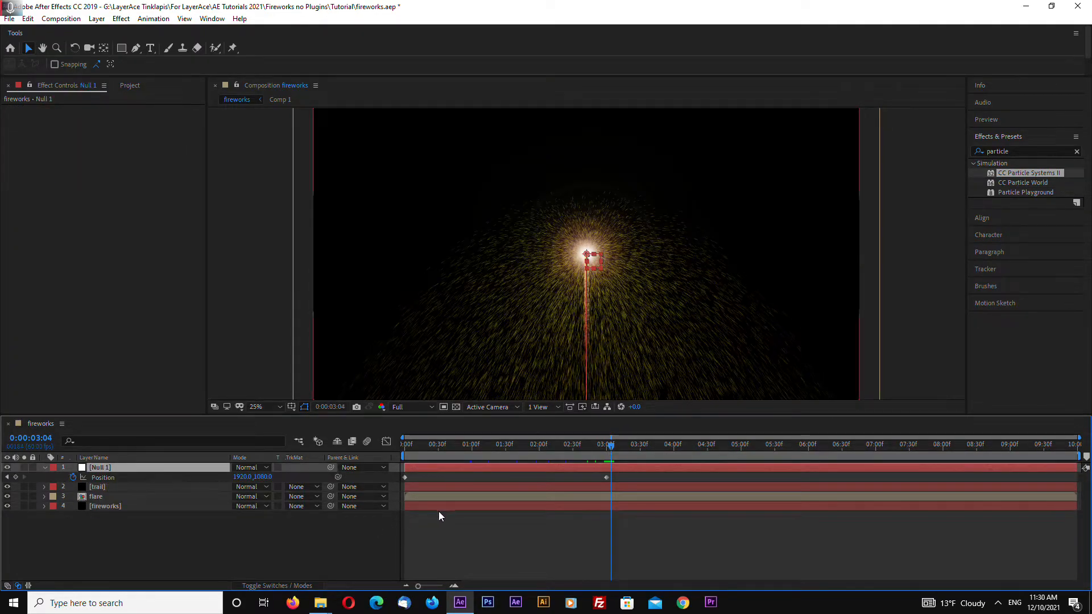
left_click(609, 450)
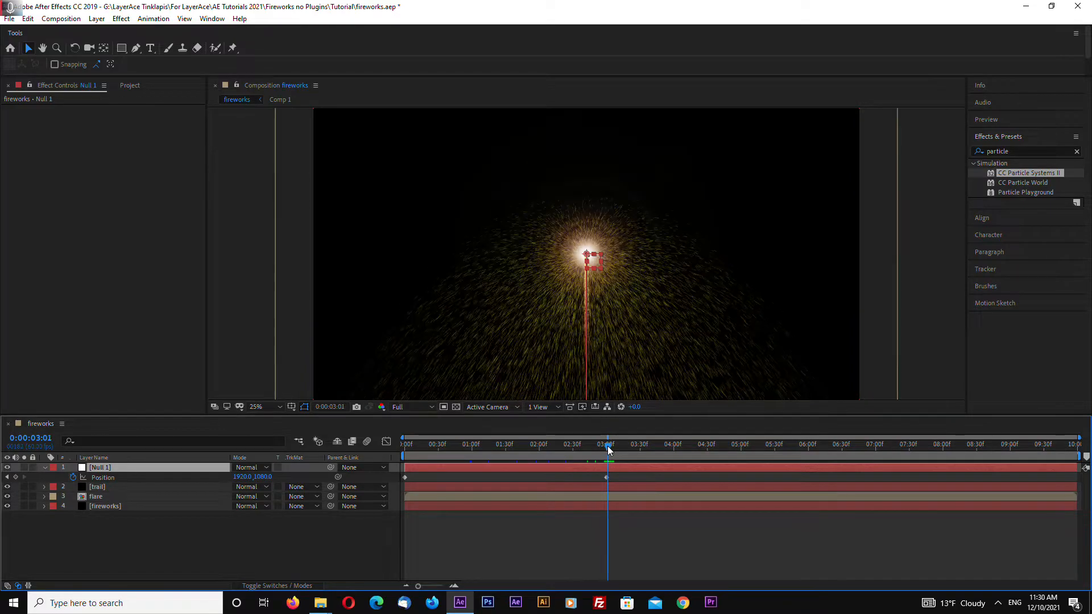
left_click(607, 478)
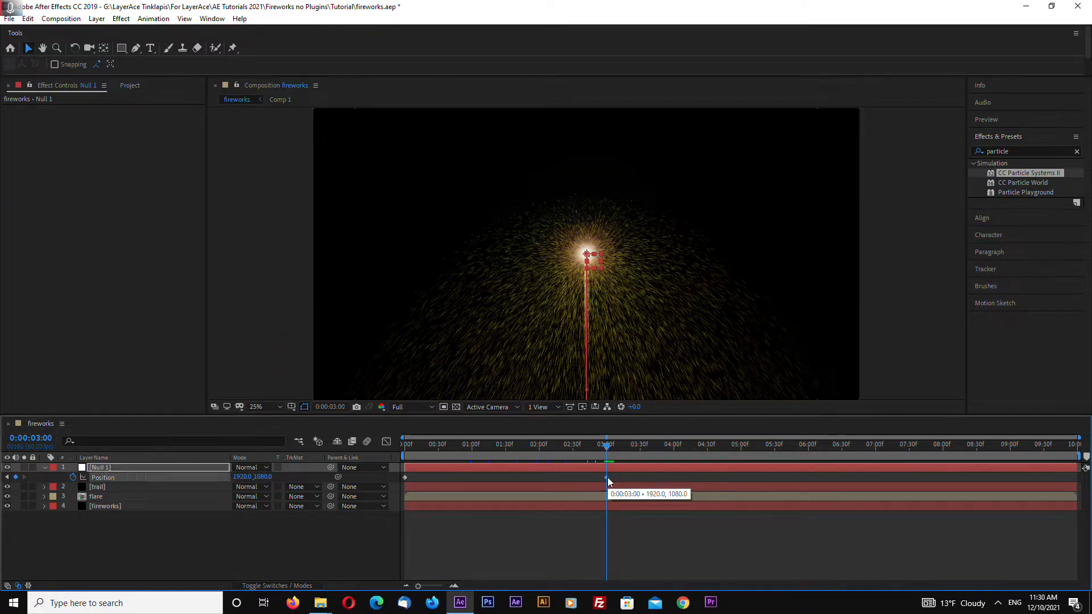
left_click(619, 536)
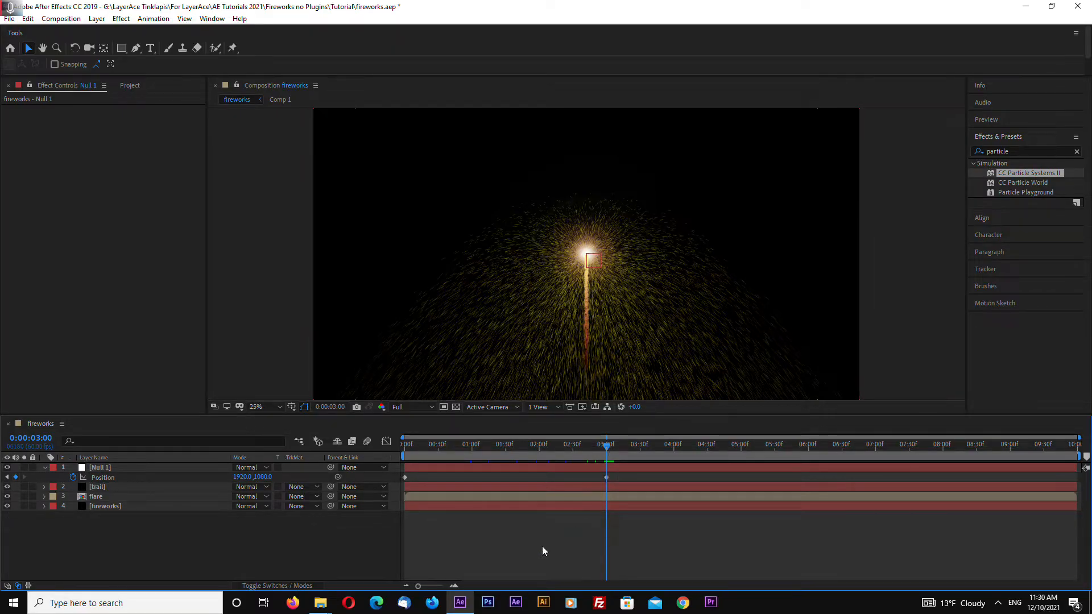
- Add a Birth Rate keyframe of 100 at 0:00:03:00 to the fireworks layer's CC Particle Systems II
left_click(124, 505)
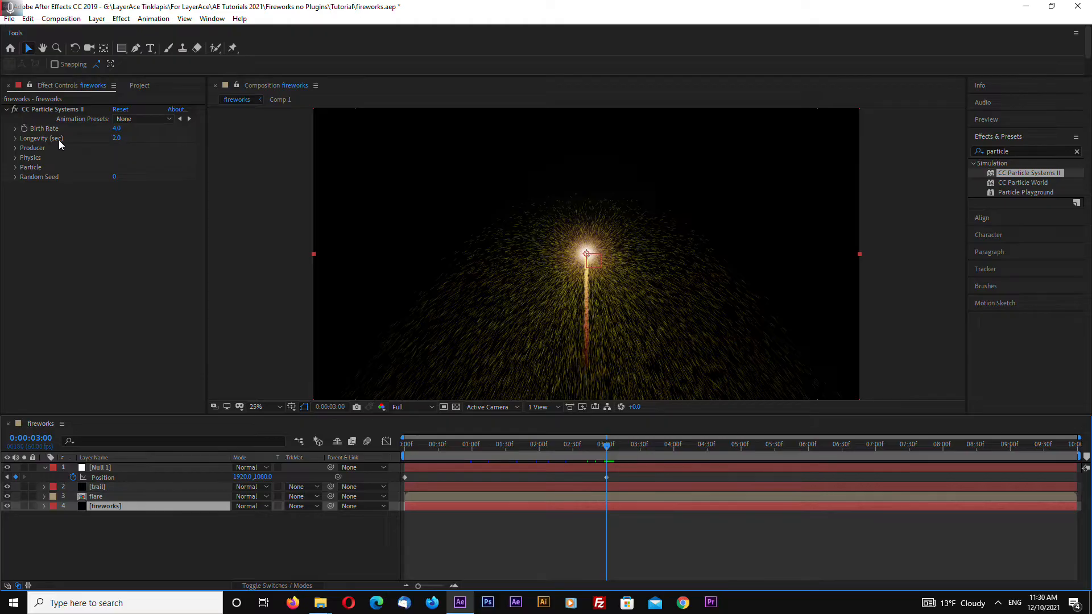
left_click(24, 128)
left_click(117, 129)
type("100")
key("Return")
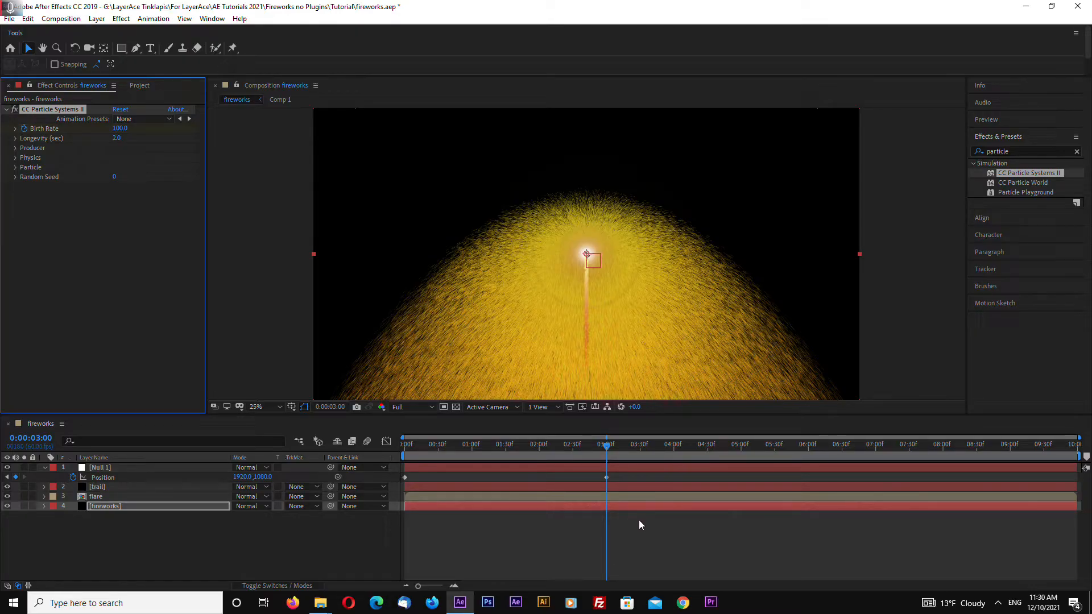
- Add Birth Rate keyframes of 0 at 0:00:02:59 and 0:00:03:01 on the fireworks layer
key("Page_Up")
left_click(123, 129)
type("0")
key("Return")
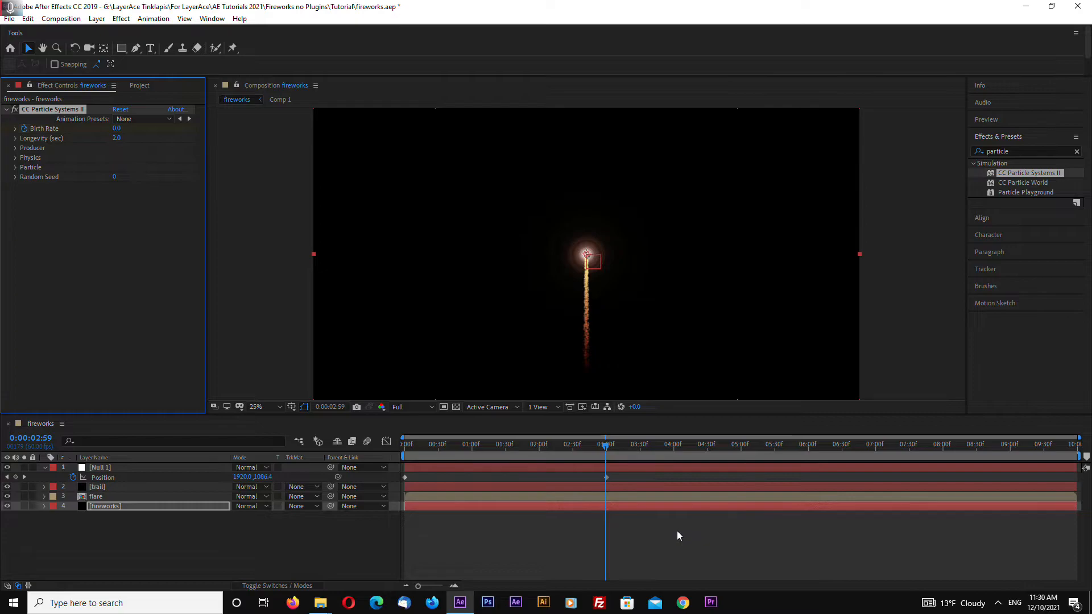
key("Page_Down")
key("Page_Down")
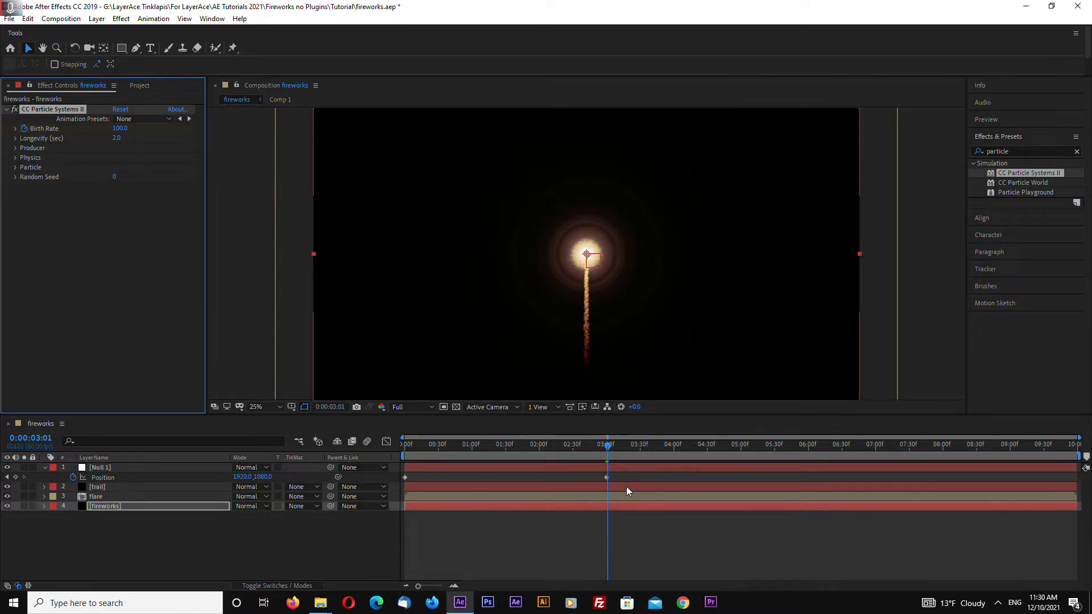
left_click(120, 129)
type("0")
key("Return")
- Reveal the fireworks layer's Birth Rate keyframes in the timeline and preview the burst from 0:00:02:59 onward
left_click(115, 507)
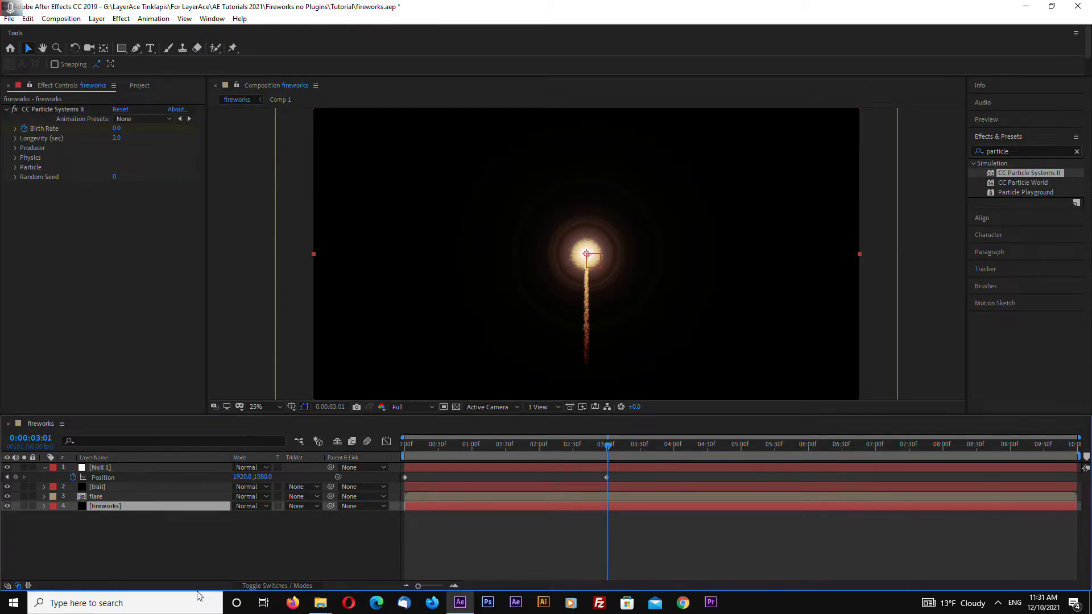
key("u")
key("equal")
key("equal")
key("equal")
key("equal")
left_click(571, 456)
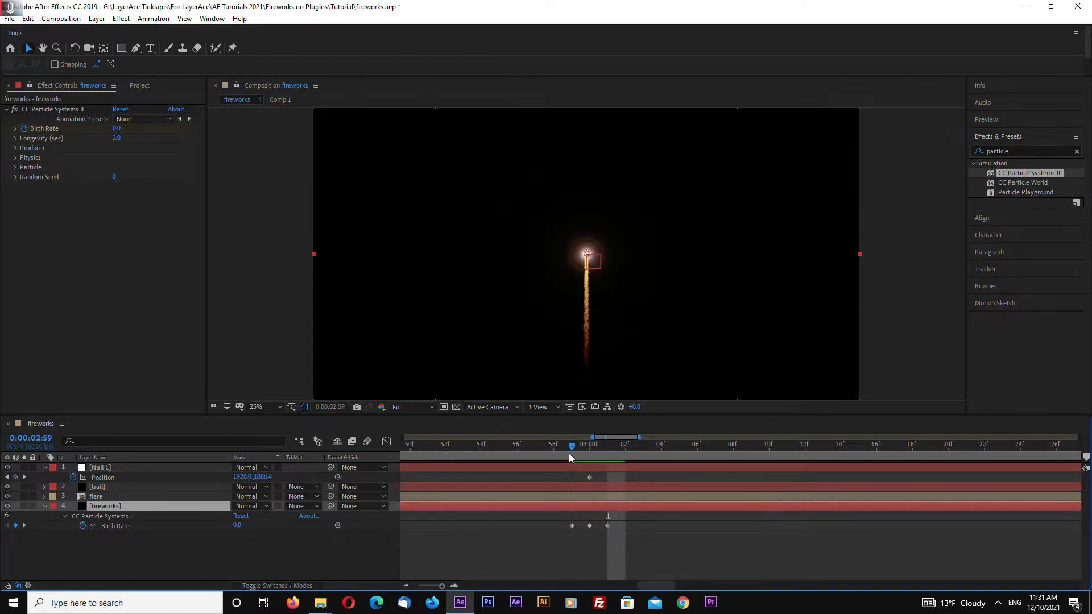
left_click_drag(570, 455, 751, 483)
key("space")
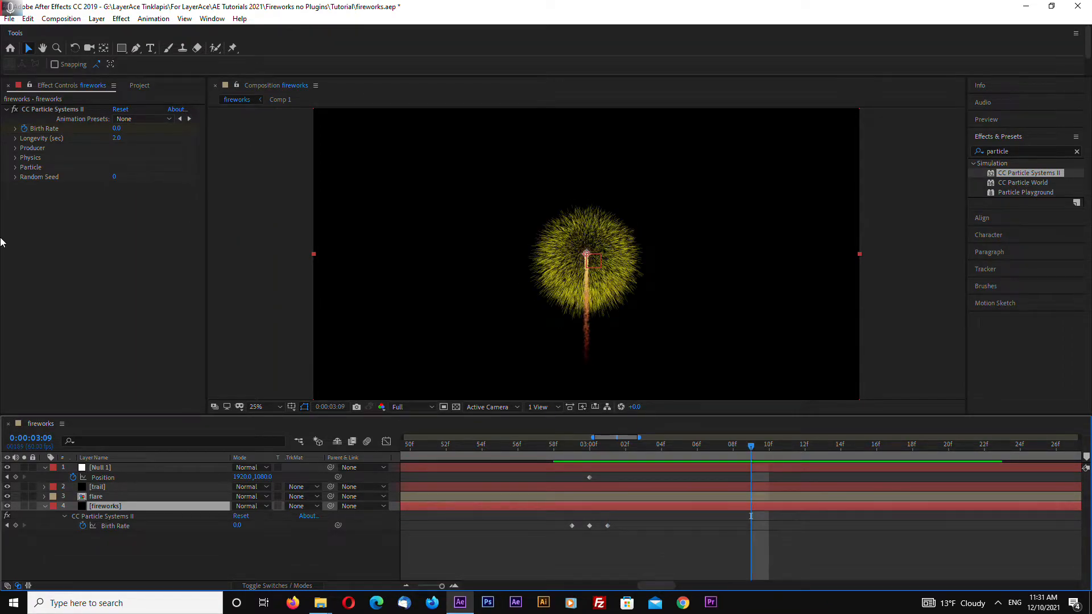
- Set the fireworks Particle Type to Faded Sphere, with Birth Size and Death Size at 0.05 and Size Variation at 25%
left_click(16, 167)
left_click(138, 177)
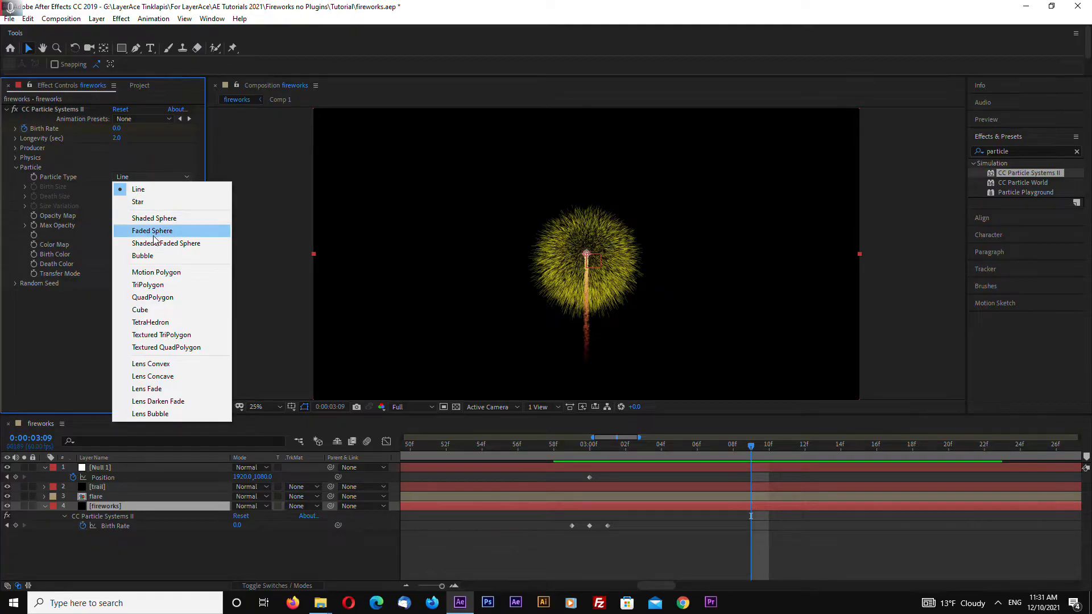
left_click(151, 241)
left_click(124, 187)
type("0.05")
left_click(122, 196)
type("0.05")
key("Return")
left_click(119, 207)
type("25")
key("Return")
- Set the fireworks particles' Birth Color to pale yellow FFFFAD and their Death Color to a lighter red
left_click(118, 254)
left_click(787, 347)
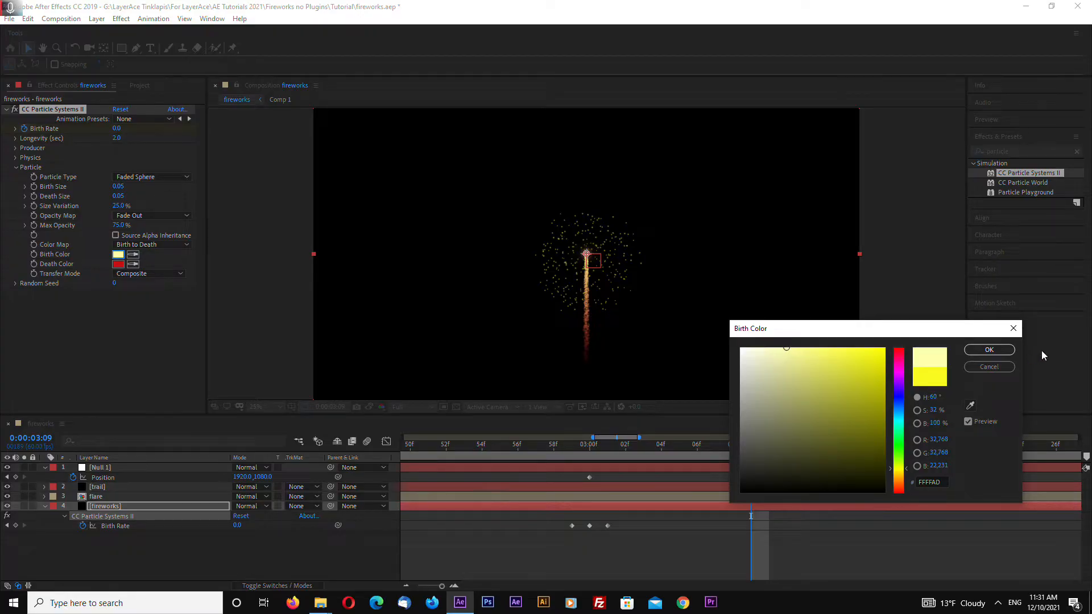
left_click(989, 350)
left_click(119, 265)
mouse_move(836, 378)
left_mouse_down()
mouse_move(865, 368)
mouse_move(842, 352)
left_mouse_up()
left_click(989, 350)
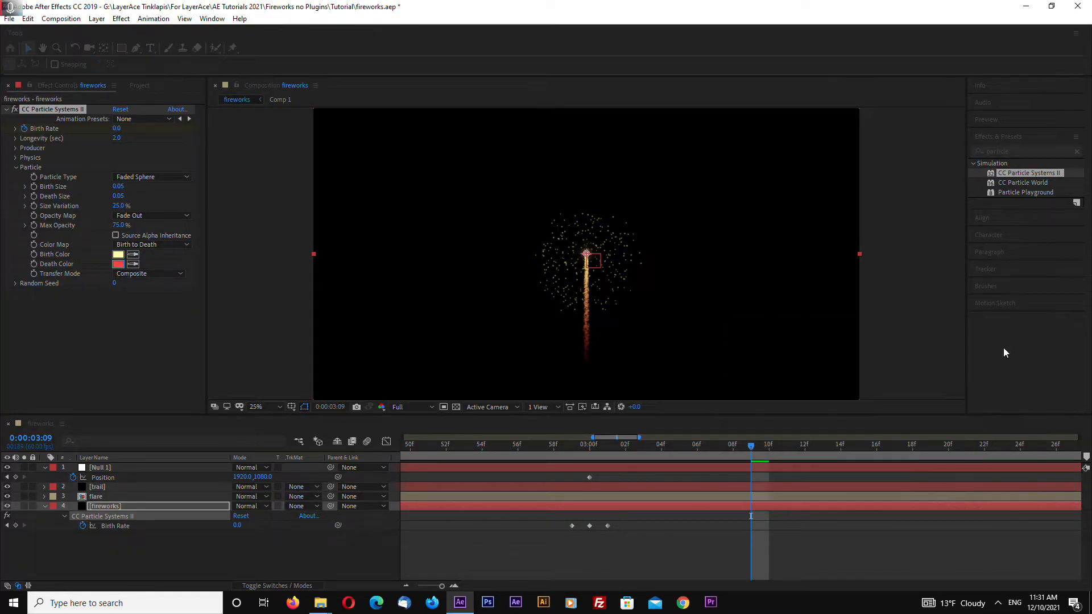
- Try the Origin to Death Color Map, set it to Birth to Origin instead, and preview the burst
left_click(169, 245)
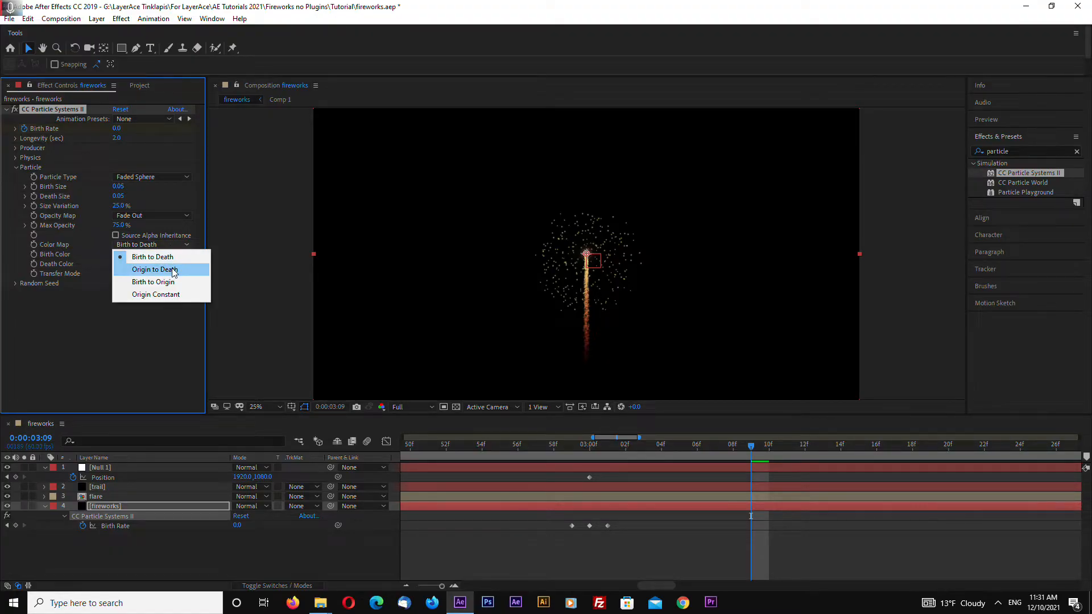
left_click(173, 270)
left_click(163, 246)
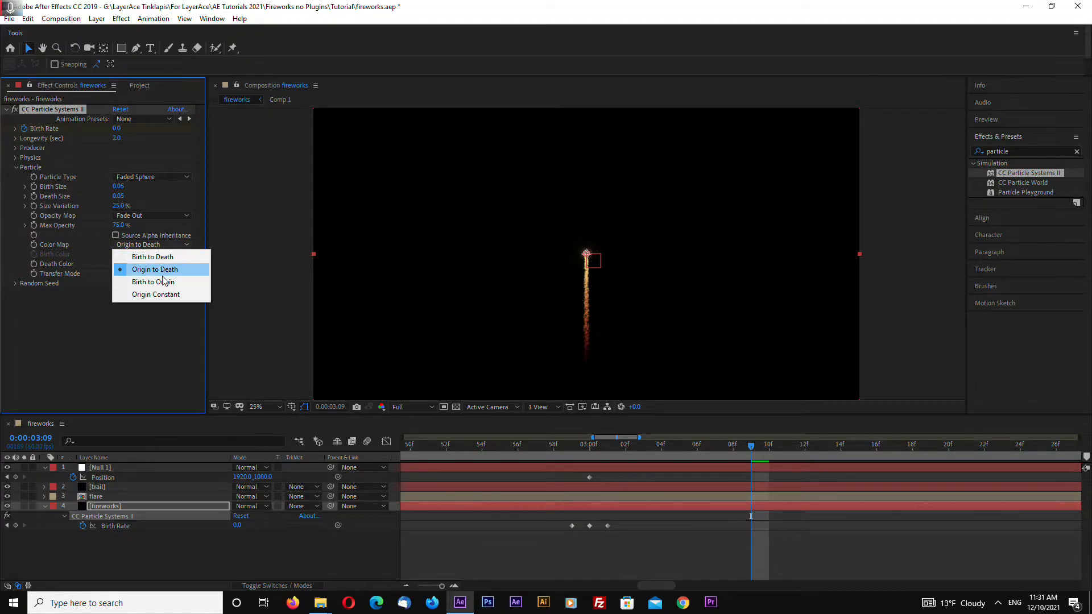
left_click(163, 283)
left_click_drag(738, 443, 697, 444)
key("space")
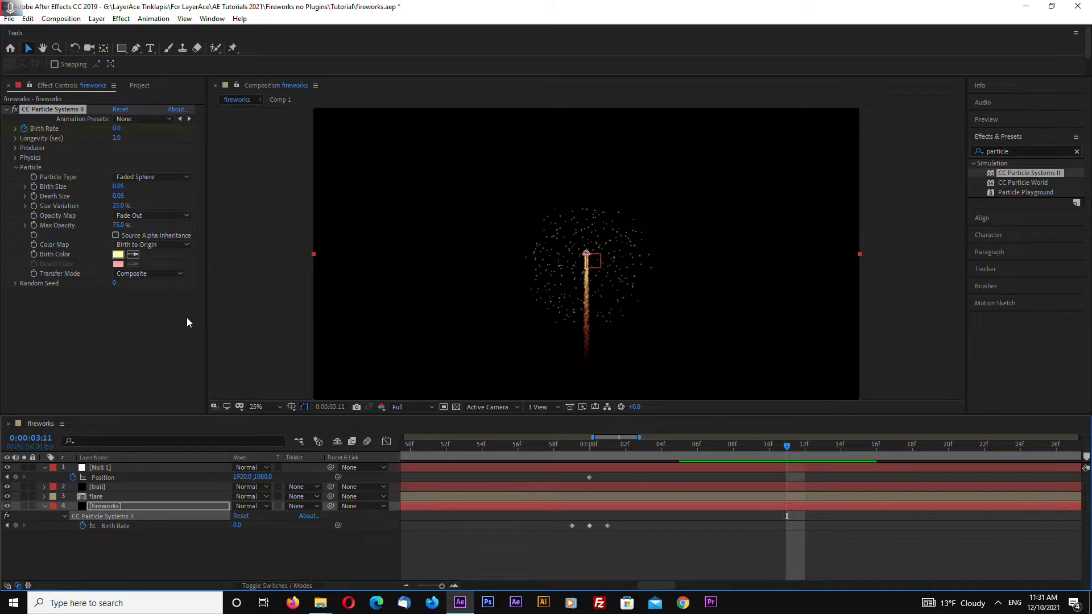
- In the fireworks effect's Physics settings, set Velocity to 2.5, Gravity to 0.5 and Resistance to 100
left_click(16, 167)
left_click(15, 158)
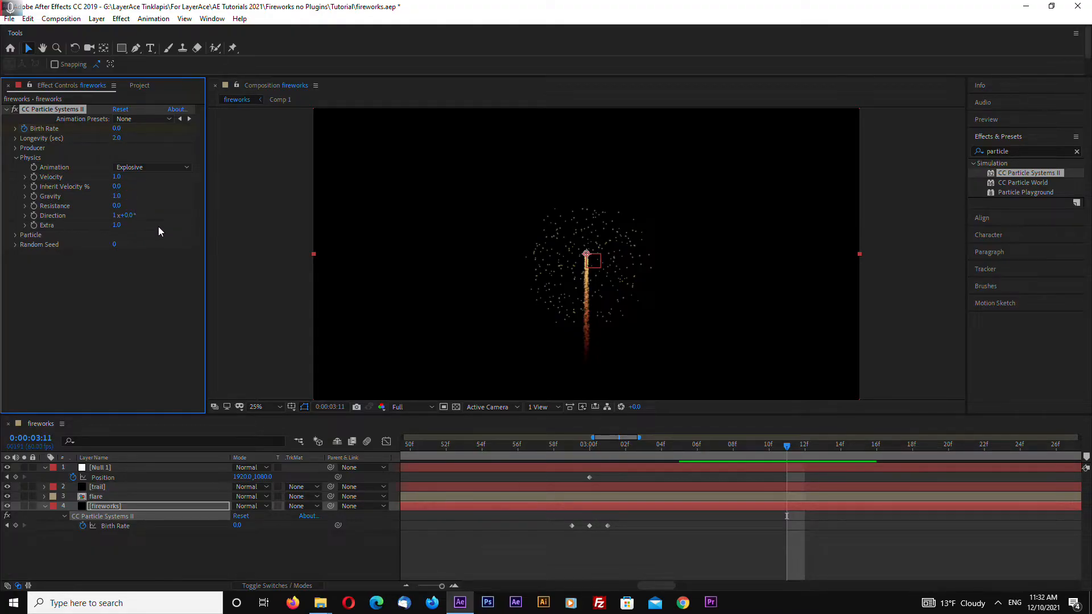
left_click(117, 177)
type("2.5")
key("Return")
left_click(118, 196)
type("0.5")
key("Return")
left_click(116, 207)
type("10")
key("Return")
- Preview the fireworks burst with the changed physics from 0:00:02:59 onward
left_click(568, 448)
key("space")
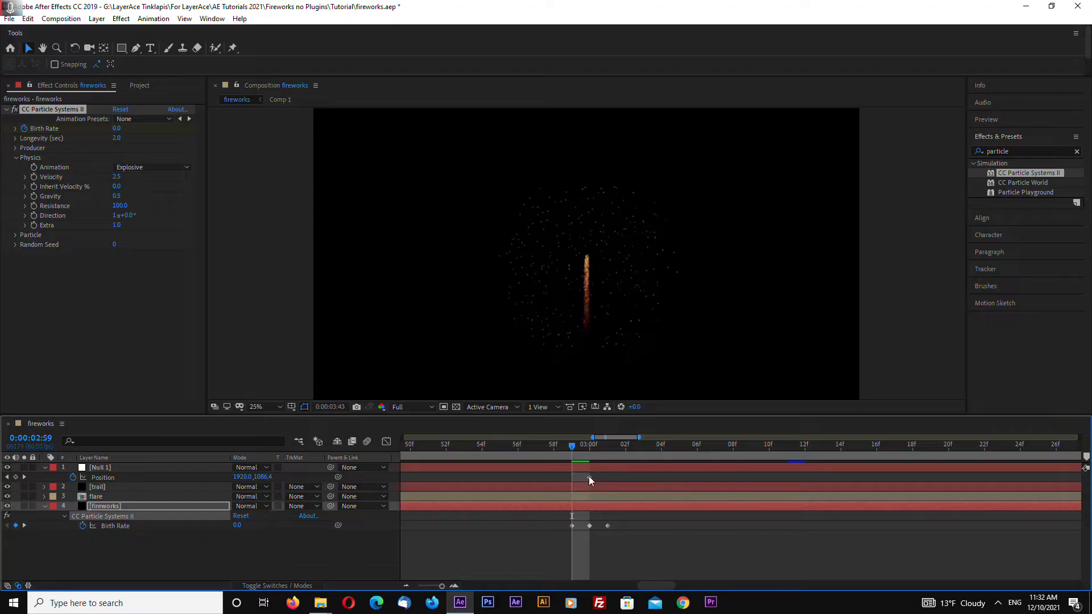
left_click_drag(580, 453, 866, 499)
left_click(903, 338)
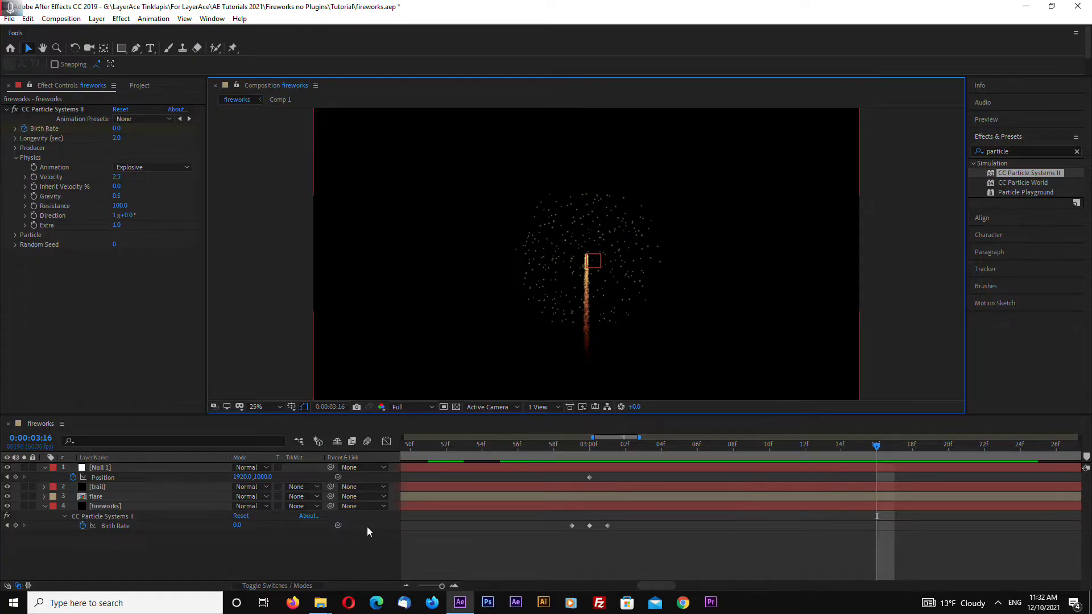
- Raise the explosion point by changing Null 1's Position keyframe at 0:00:03:00 to 1920, 884
left_click(7, 478)
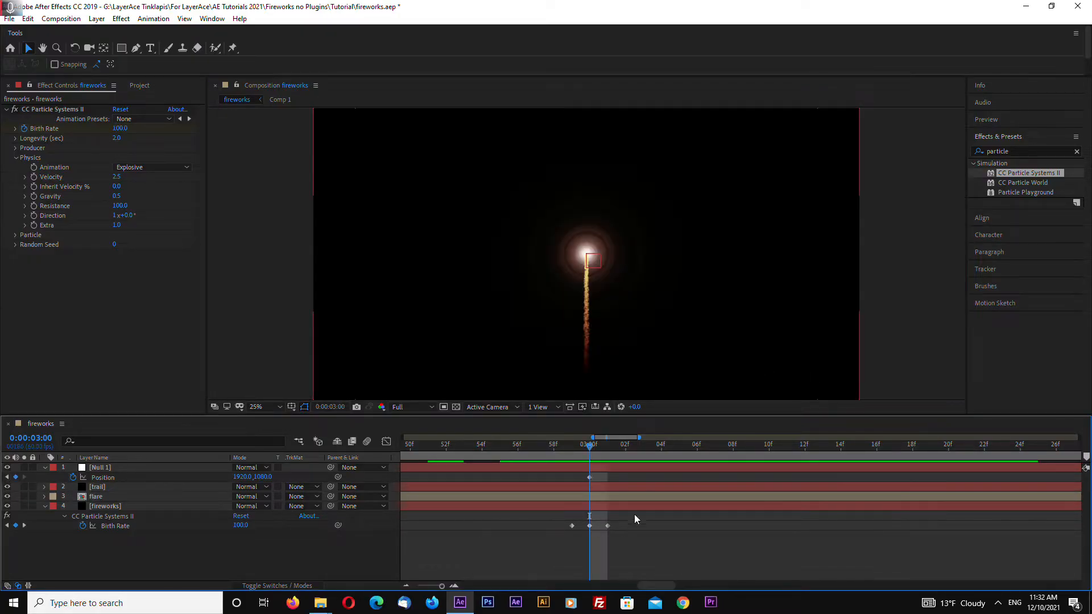
left_click(114, 467)
left_click_drag(268, 477, 158, 479)
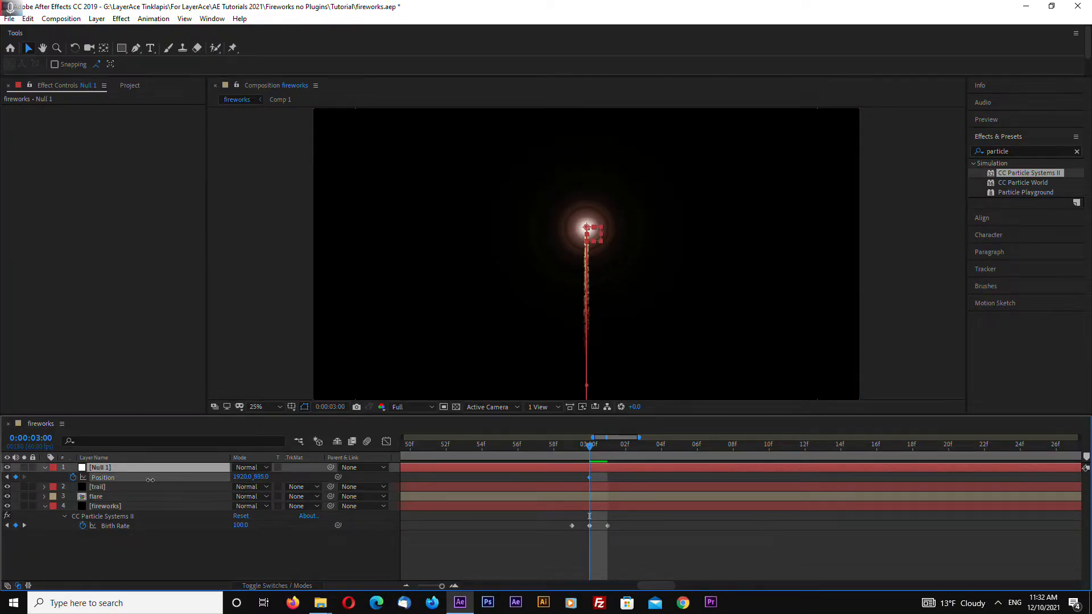
left_click_drag(281, 478, 267, 480)
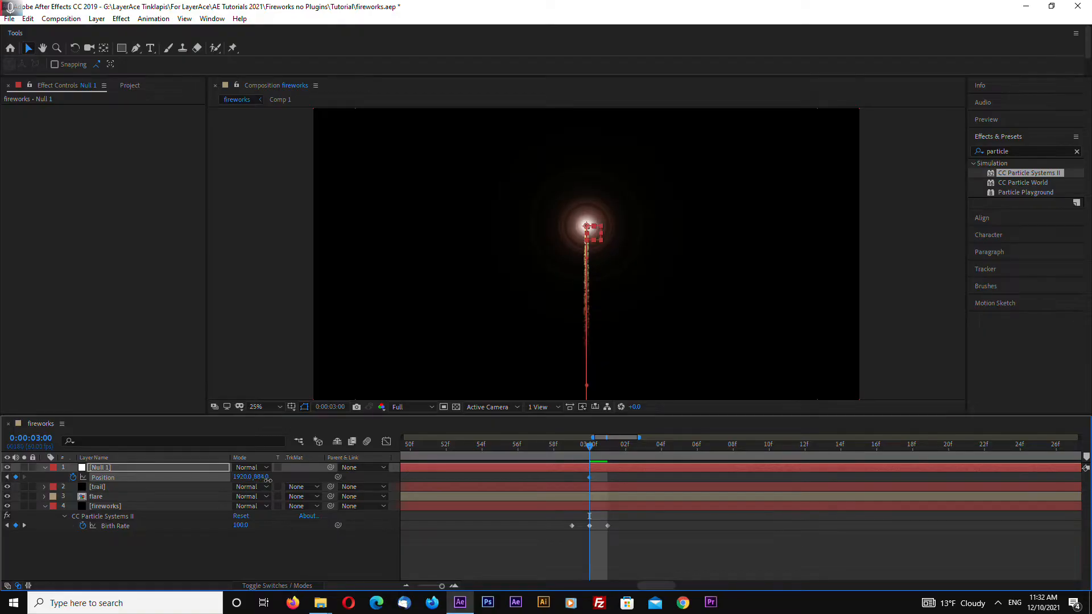
- Preview the raised burst up to 0:00:03:19 and show the whole composition duration in the timeline
left_click_drag(584, 459, 623, 477)
key("minus")
key("minus")
key("minus")
key("minus")
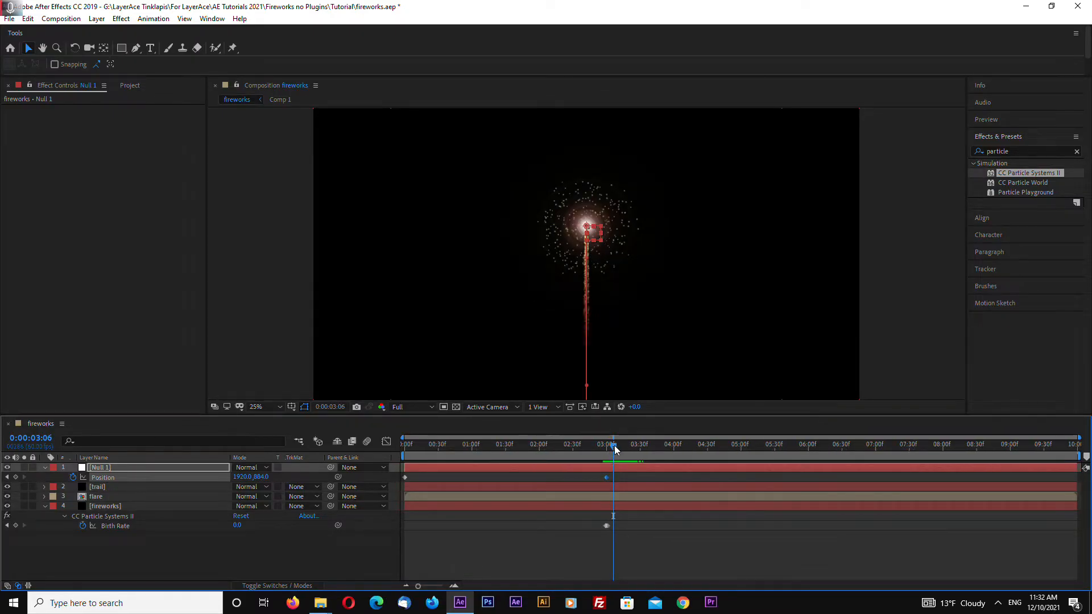
mouse_move(613, 448)
left_mouse_down()
mouse_move(548, 450)
mouse_move(721, 453)
mouse_move(628, 452)
left_mouse_up()
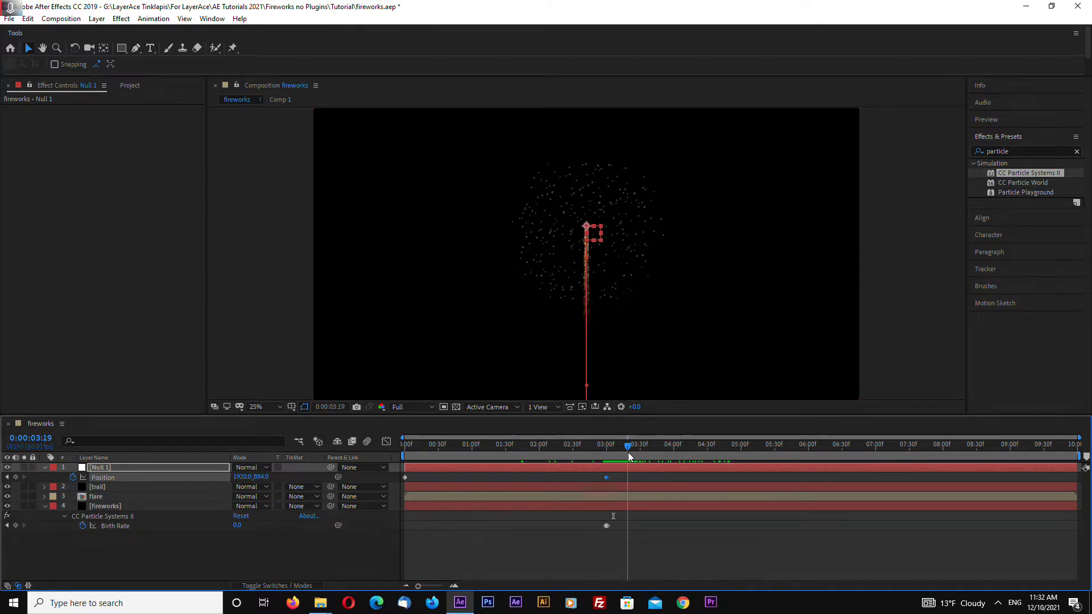
- Set the fireworks particles' Longevity to 4 seconds and Velocity to 3, and preview the burst
left_click(97, 507)
left_click(117, 139)
type("4")
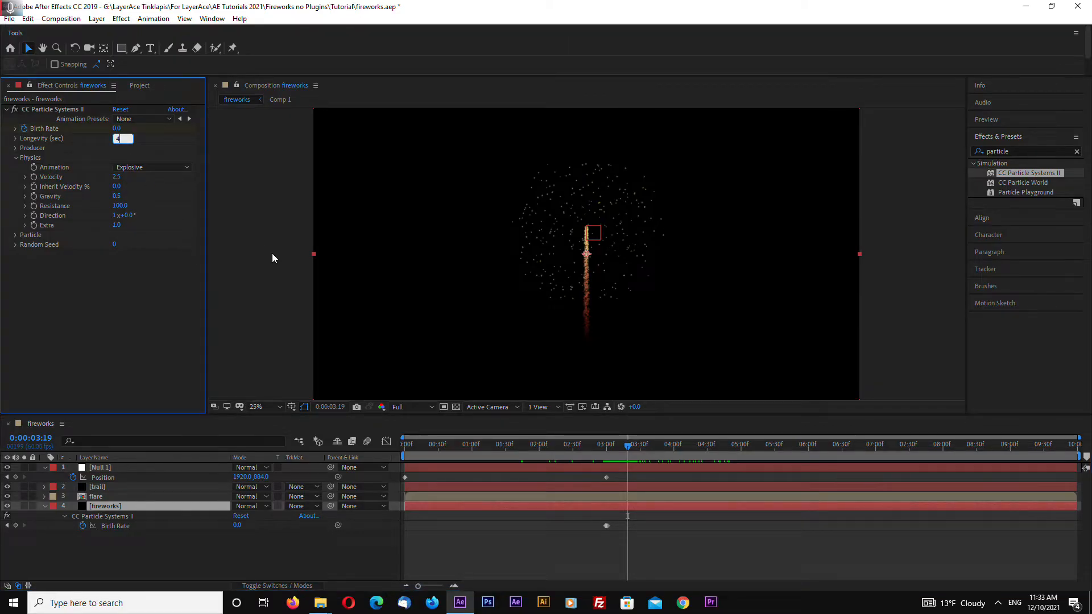
key("Return")
left_click(628, 447)
left_click_drag(628, 447, 651, 476)
left_click_drag(116, 177, 211, 217)
left_click_drag(650, 449, 613, 487)
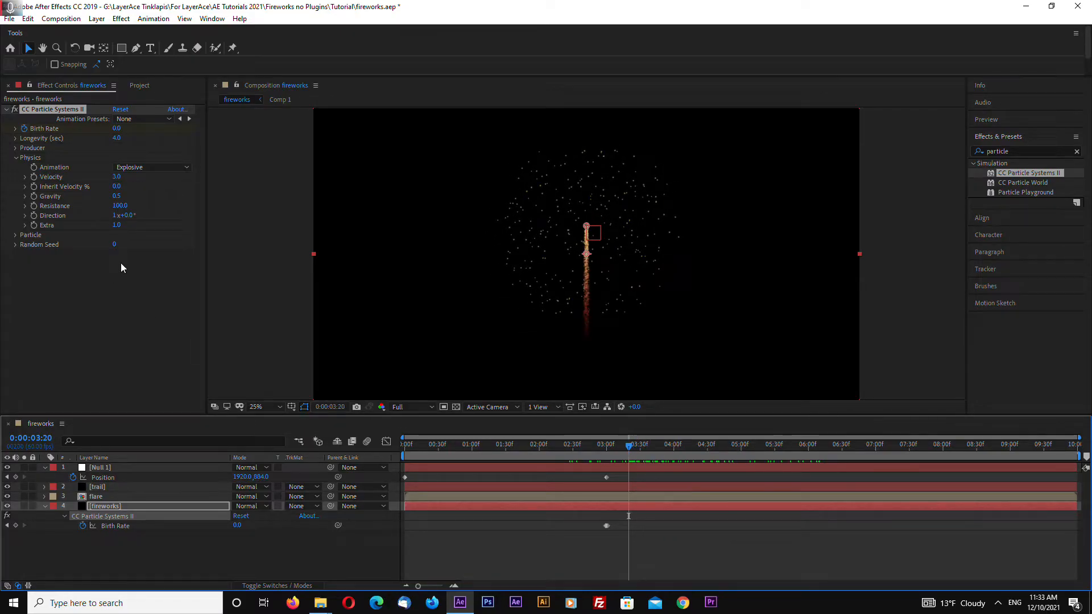
- Expand the fireworks effect's Particle settings and check the Birth Color without changing it
left_click(16, 157)
left_click(16, 168)
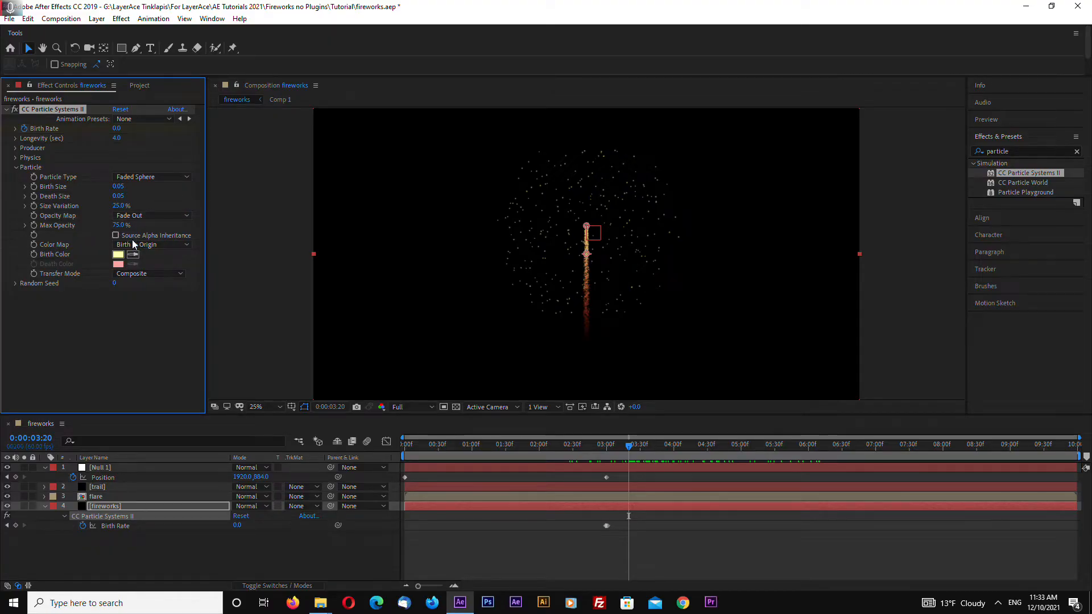
left_click(120, 254)
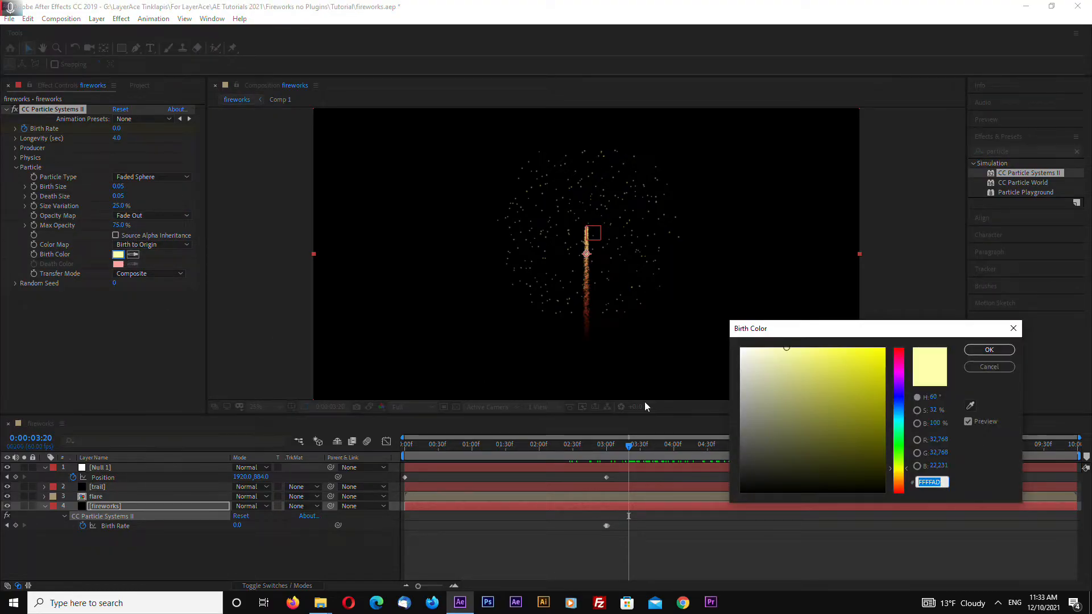
left_click(989, 349)
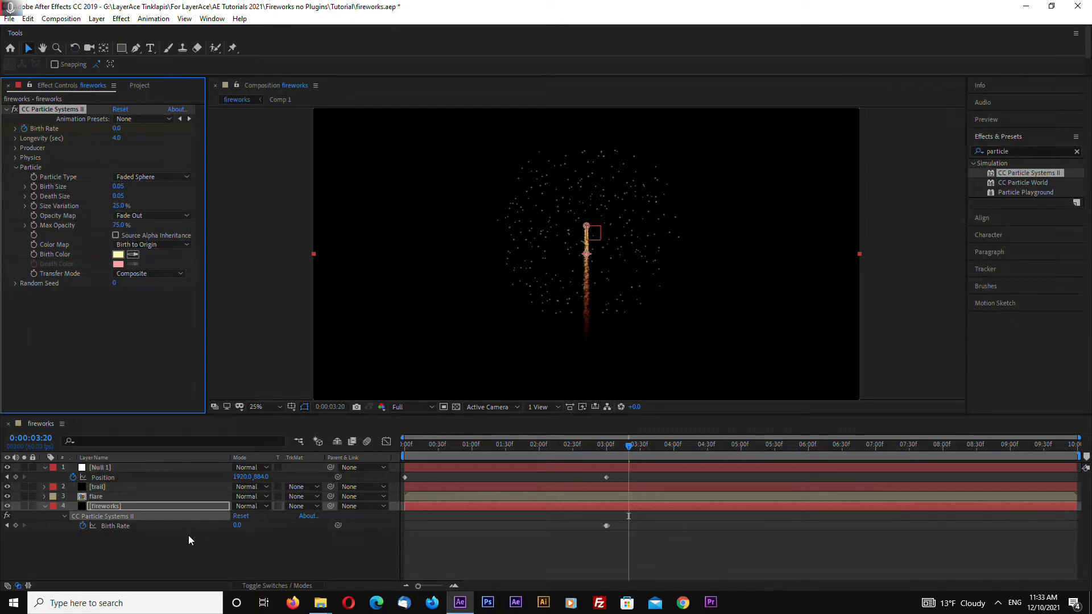
- Add a new adjustment layer above all layers in the fireworks composition and apply the Stylize Glow effect to it
right_click(118, 547)
mouse_move(159, 425)
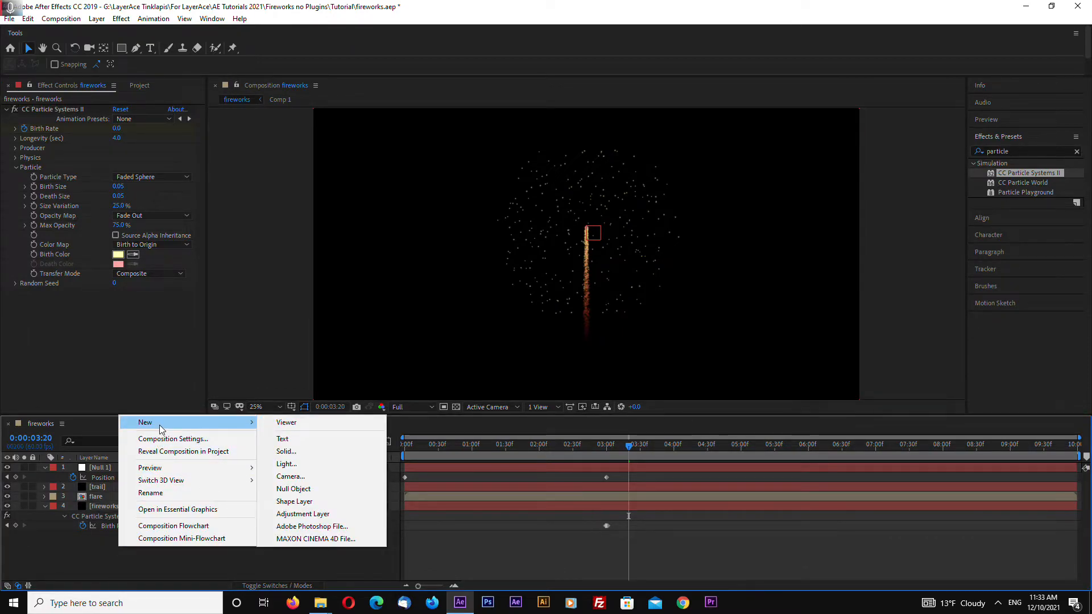
left_click(323, 515)
left_click_drag(1012, 151, 754, 170)
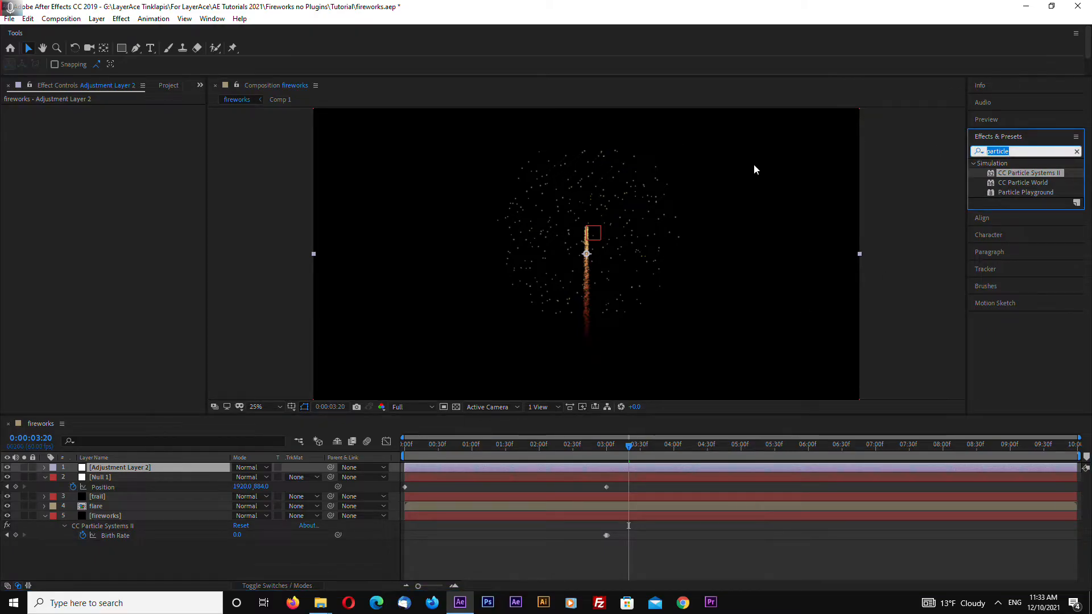
type("glow")
left_click_drag(1015, 241, 134, 469)
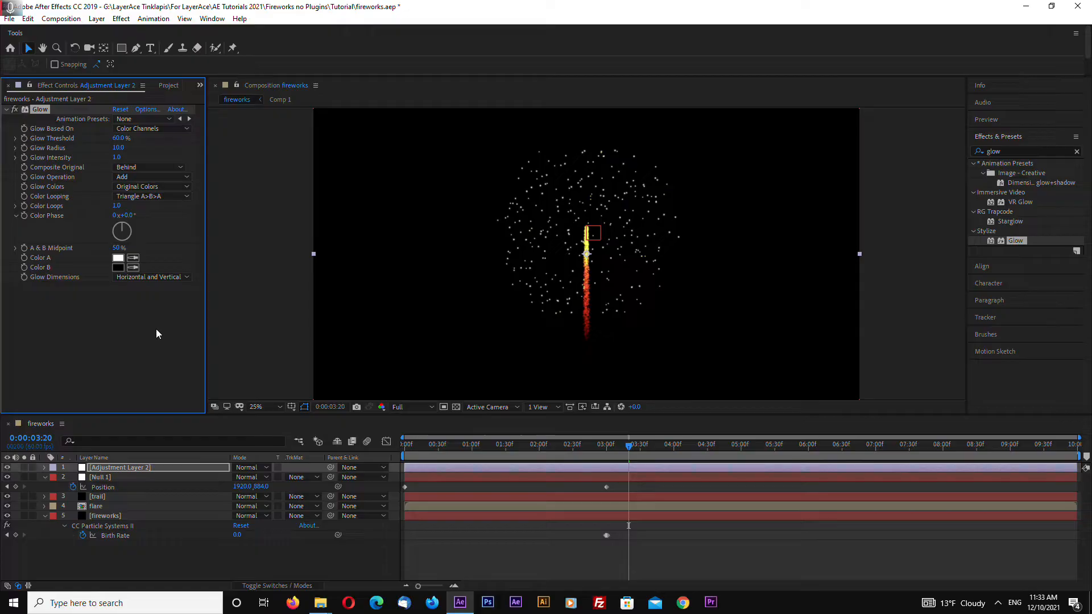
- Duplicate the Glow effect on the adjustment layer and set the copy's Glow Radius to 40
left_click(67, 331)
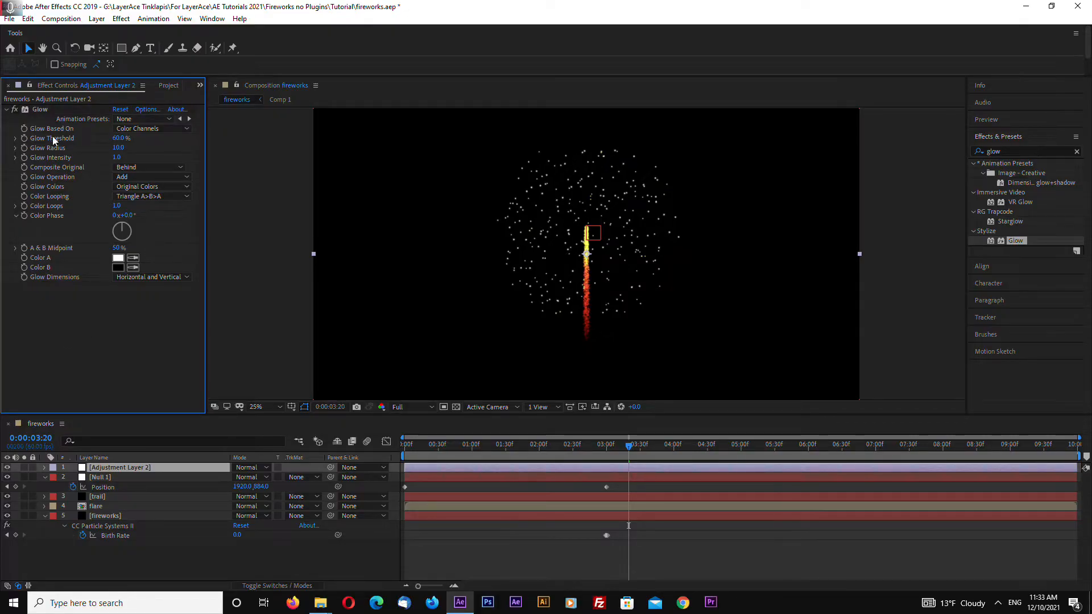
left_click(38, 109)
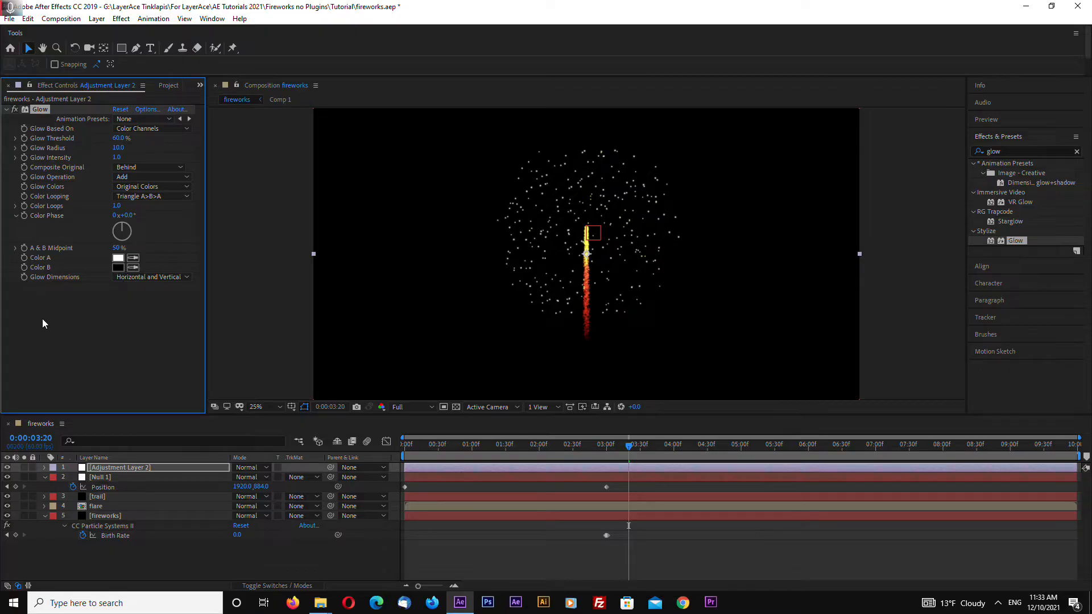
key("ctrl+d")
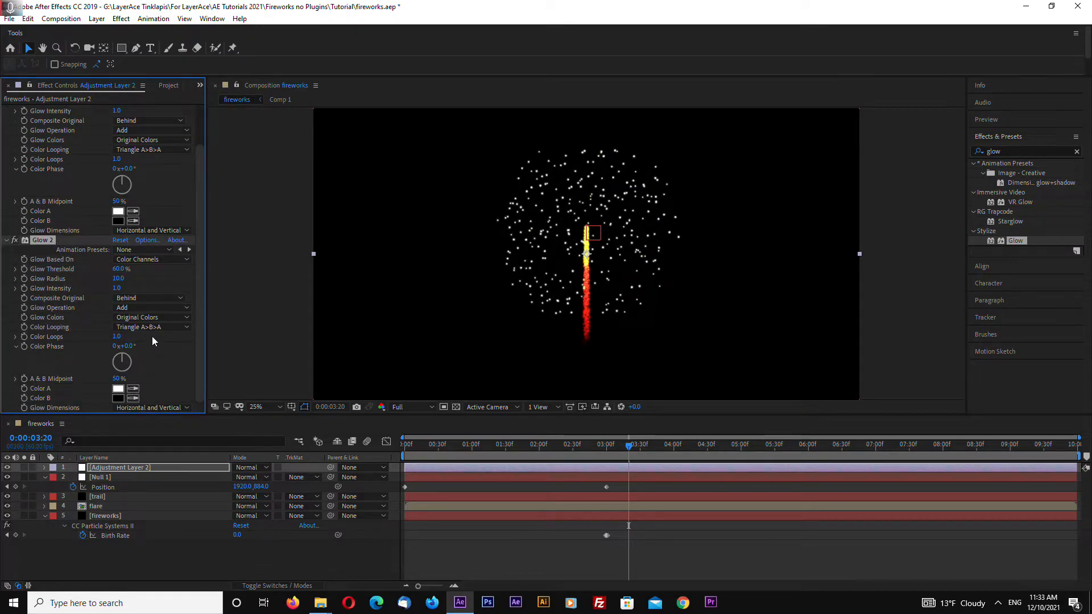
left_click(120, 279)
type("50")
key("Return")
left_click(118, 278)
type("40")
key("Return")
- Change the trail layer's particle Birth Color to a paler yellow
key("period")
key("period")
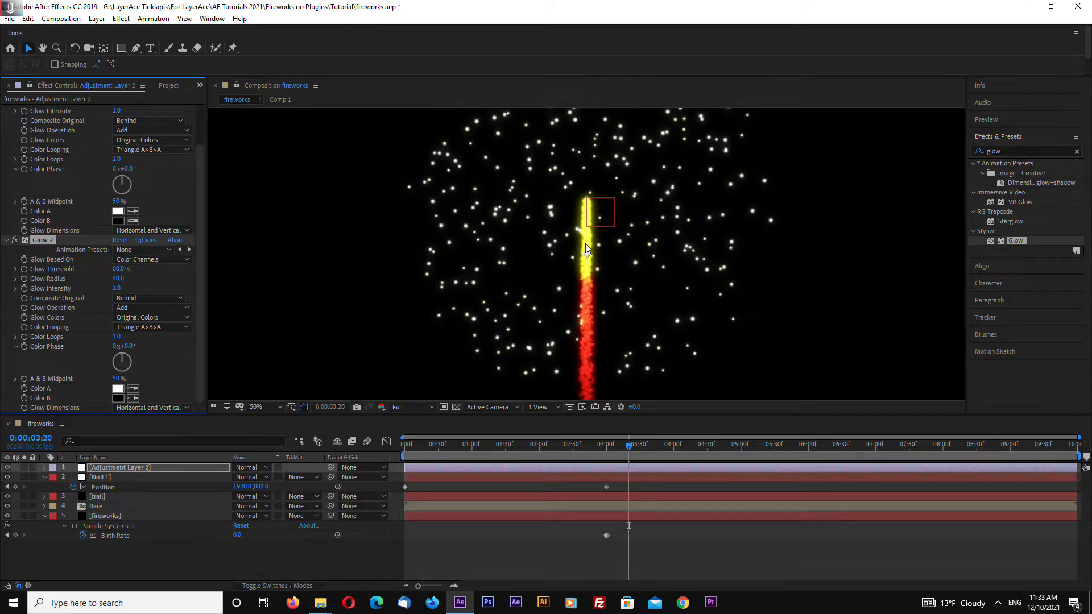
left_click(97, 506)
key("ctrl+Up")
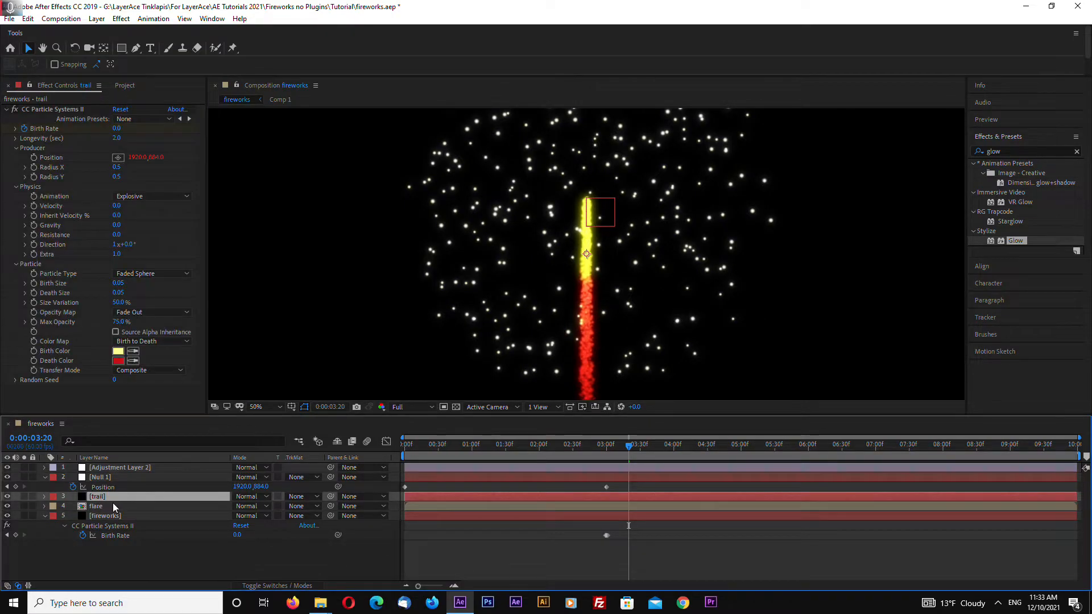
left_click(118, 351)
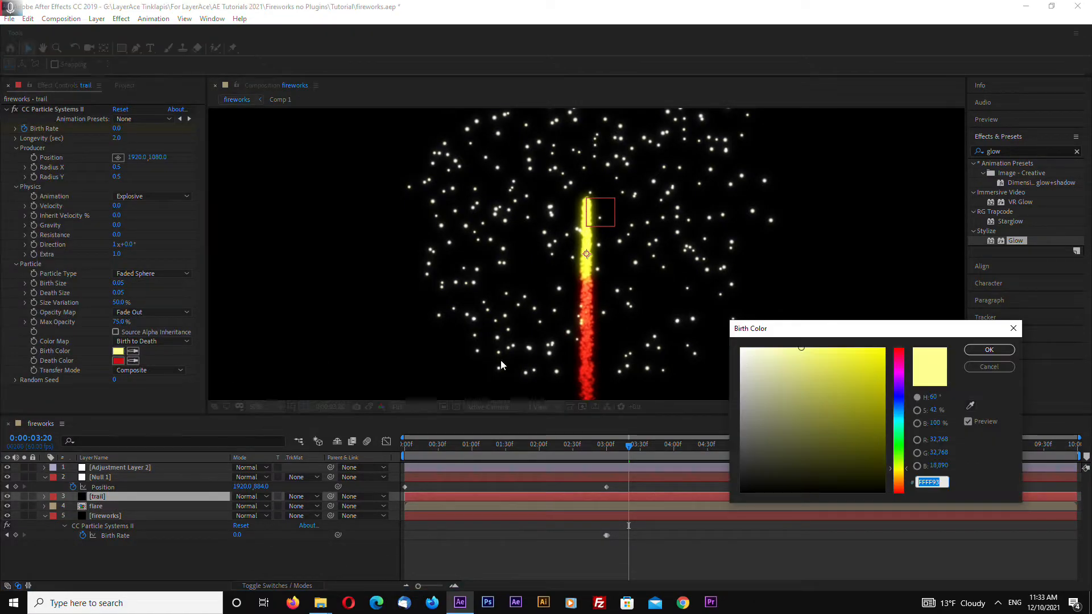
left_click_drag(808, 355, 775, 348)
left_click(989, 350)
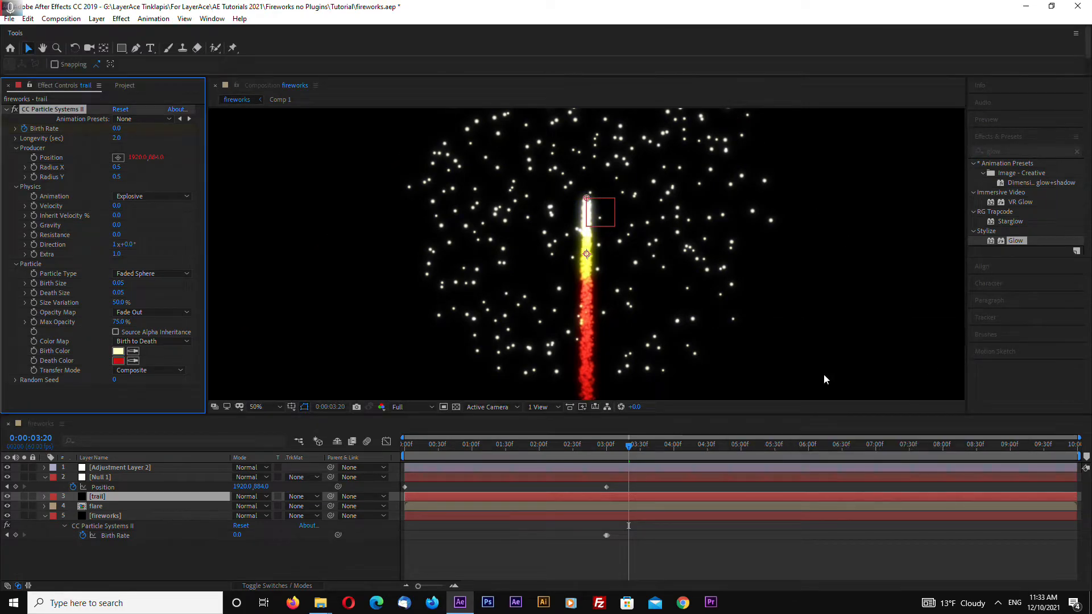
- Try the Birth to Origin, Origin to Death and Origin Constant color maps on the trail and return to Birth to Death
left_click(153, 341)
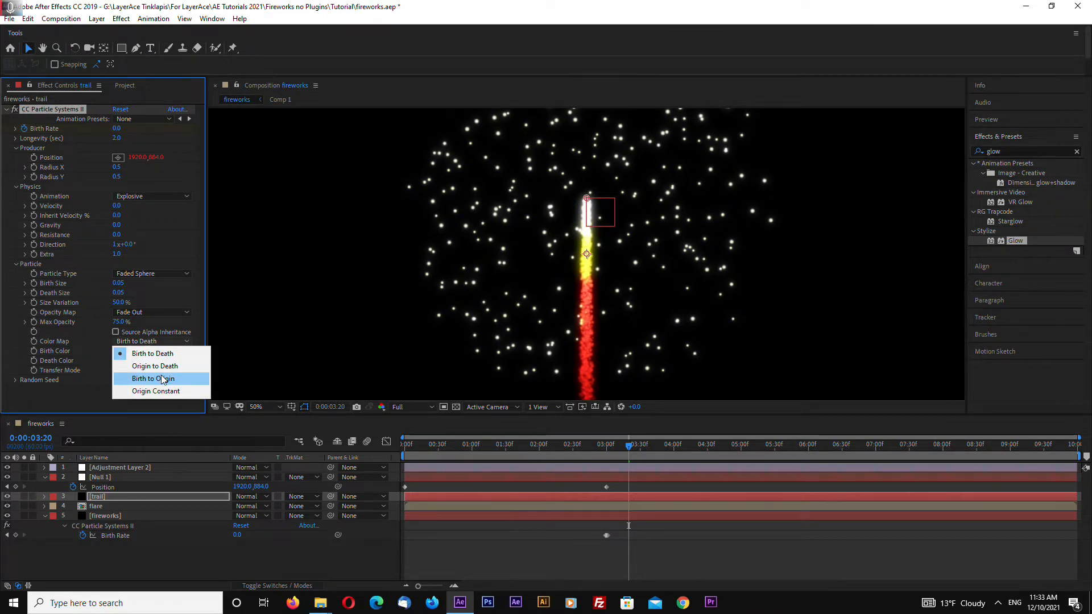
left_click(164, 380)
left_click(158, 343)
left_click(160, 365)
left_click(159, 342)
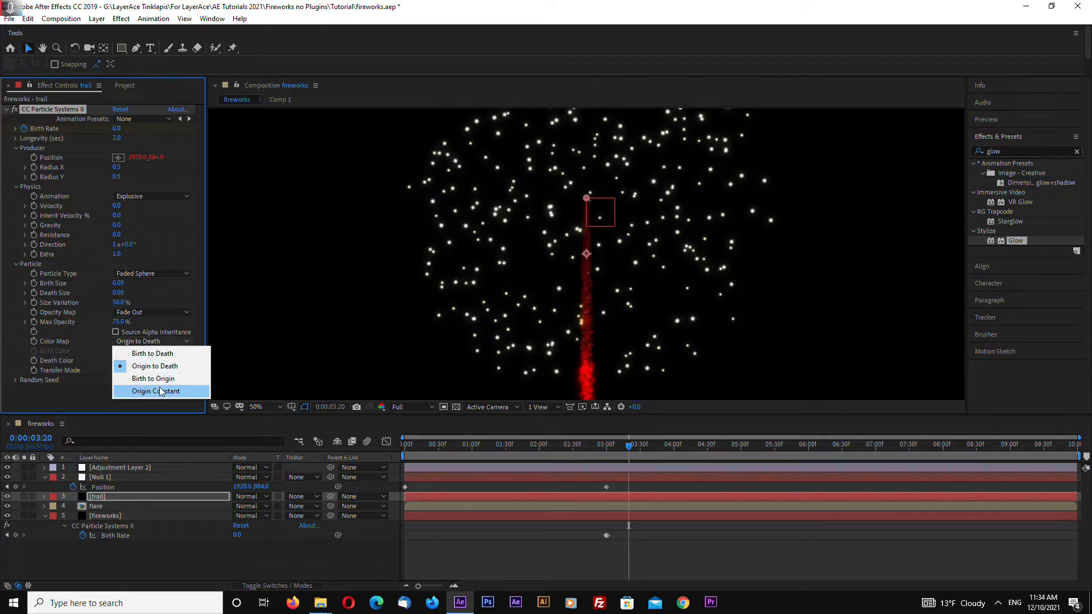
left_click(162, 392)
left_click(153, 341)
left_click(137, 351)
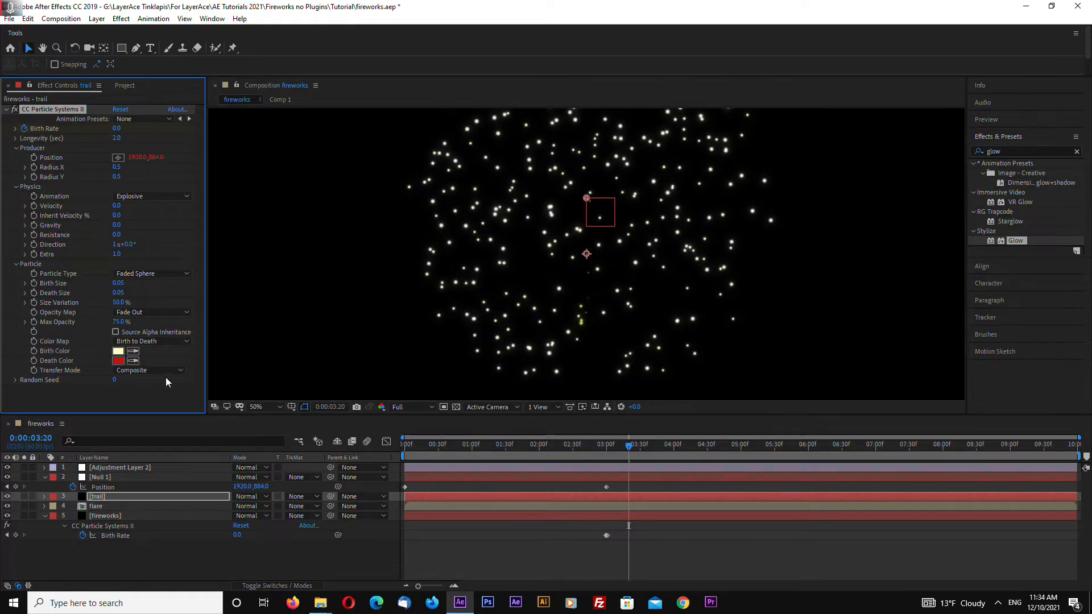
- Change the trail's particle Death Color from red to a light yellow
left_click(119, 361)
left_click_drag(895, 386, 894, 471)
left_click(796, 357)
mouse_move(796, 357)
left_mouse_down()
mouse_move(814, 347)
mouse_move(819, 359)
mouse_move(813, 350)
left_mouse_up()
left_click(969, 351)
key("comma")
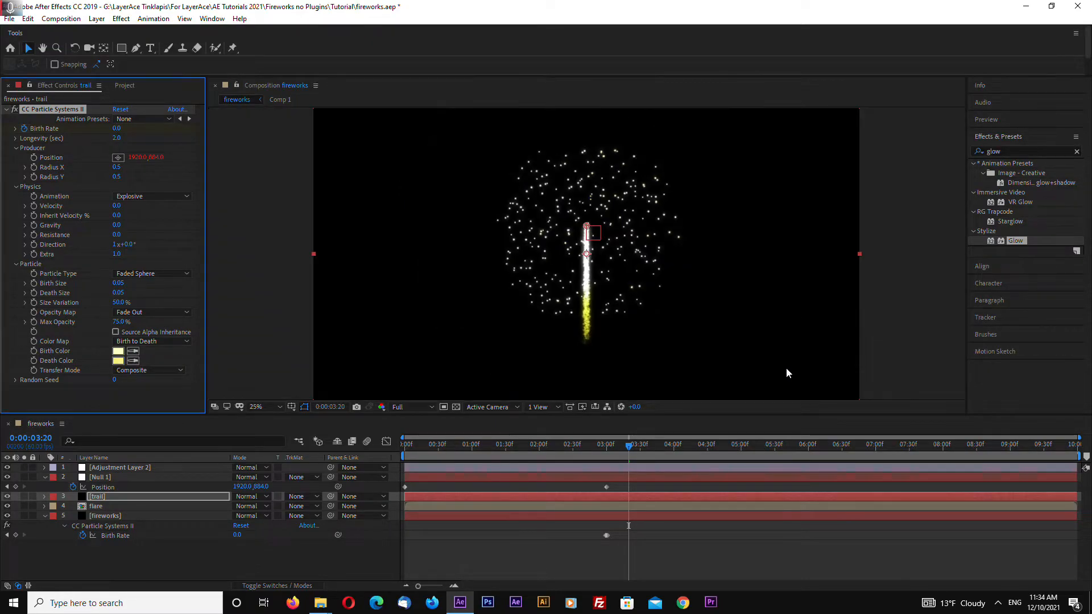
- Set both the Birth Size and Death Size of the trail's particles to 0.03
left_click(120, 283)
type("0.01")
key("Tab")
type("0.03")
key("Return")
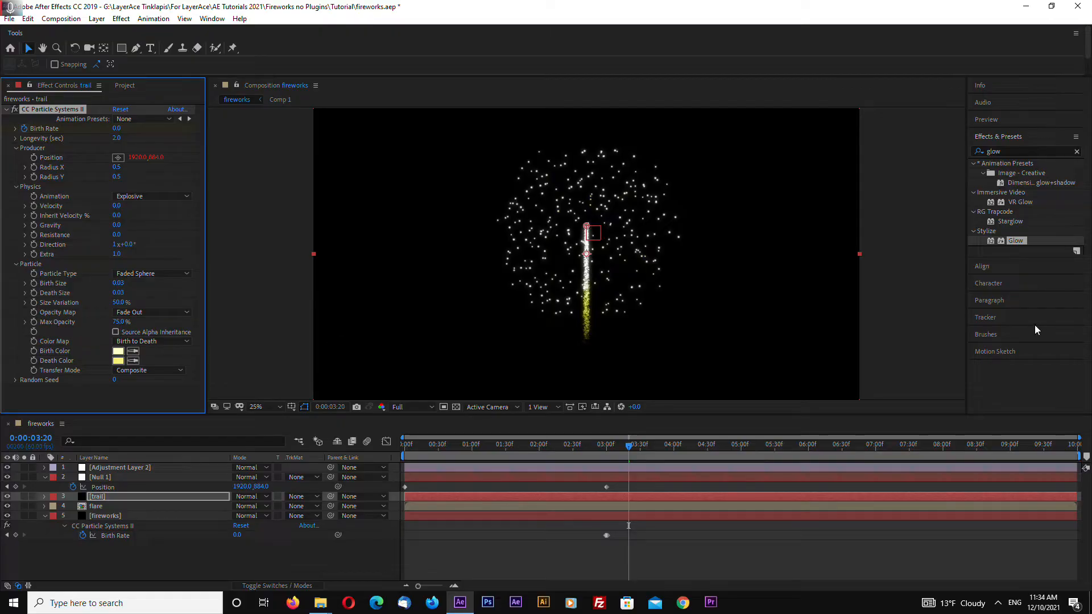
left_click(933, 335)
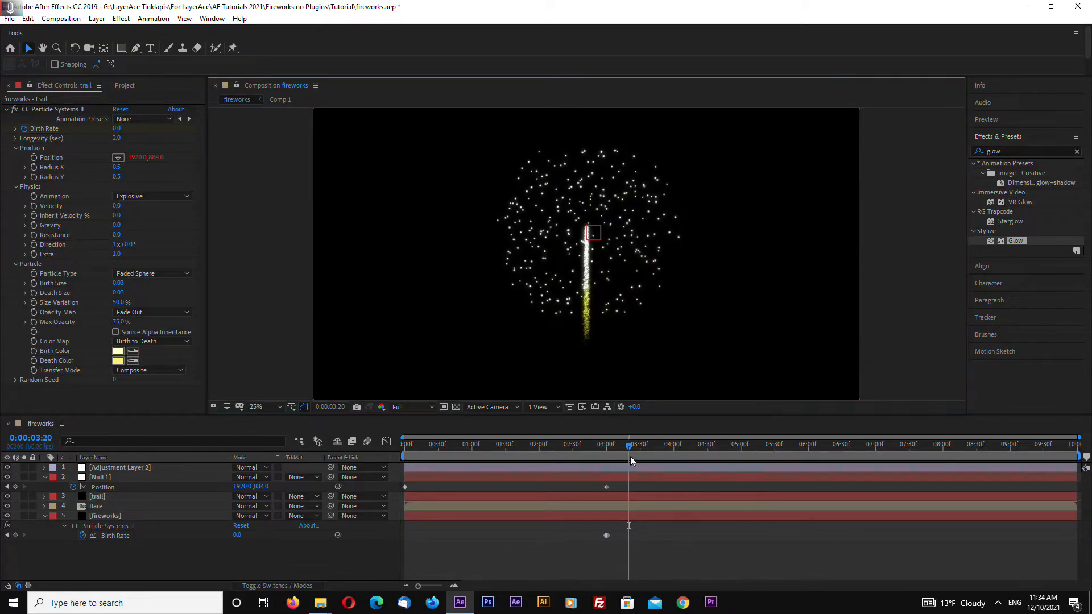
- Scrub the burst to 0:00:03:25 and collapse the trail's CC Particle Systems II settings
mouse_move(628, 459)
left_mouse_down()
mouse_move(552, 458)
mouse_move(633, 459)
left_mouse_up()
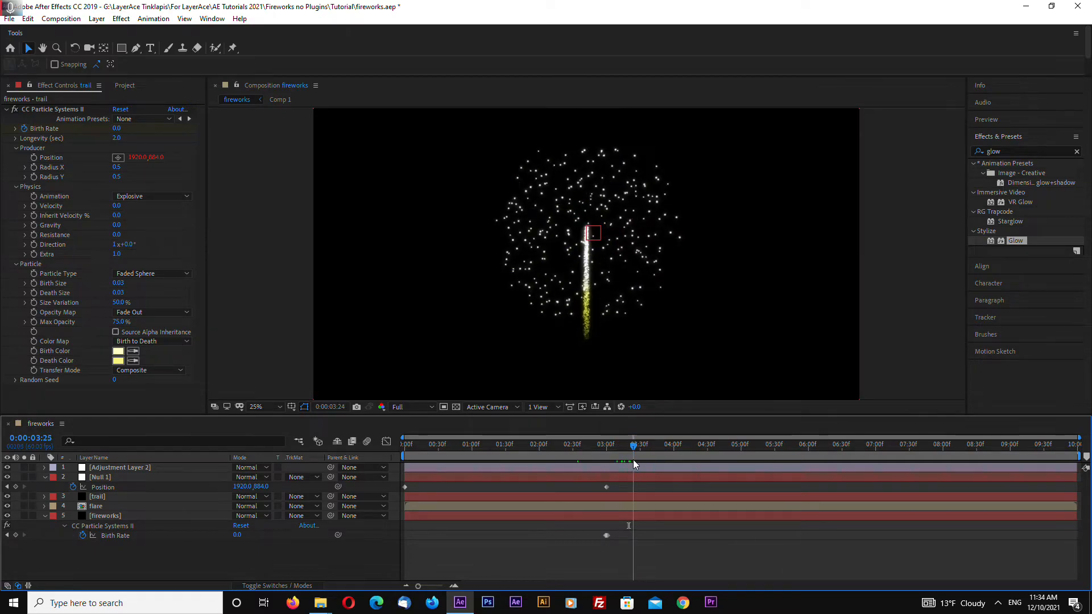
left_click(5, 115)
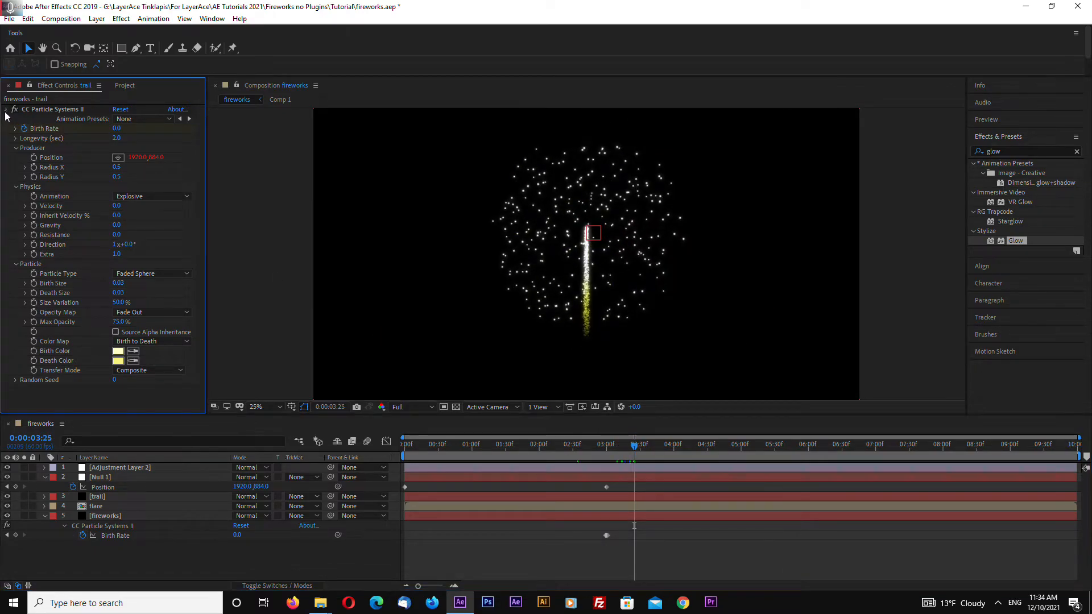
left_click(5, 110)
- Hide Adjustment Layer 2 and inspect the burst without glow at 0:00:03:12
left_click(104, 468)
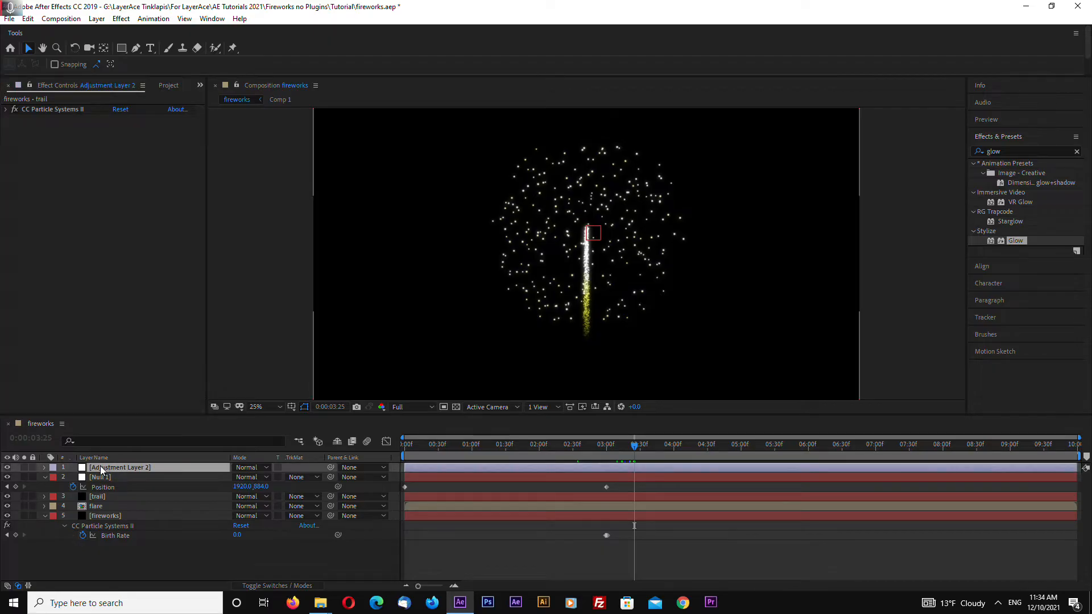
mouse_move(637, 448)
left_mouse_down()
mouse_move(566, 449)
mouse_move(629, 449)
mouse_move(640, 463)
mouse_move(616, 464)
mouse_move(638, 468)
mouse_move(609, 468)
mouse_move(672, 475)
mouse_move(617, 480)
mouse_move(638, 482)
mouse_move(620, 454)
left_mouse_up()
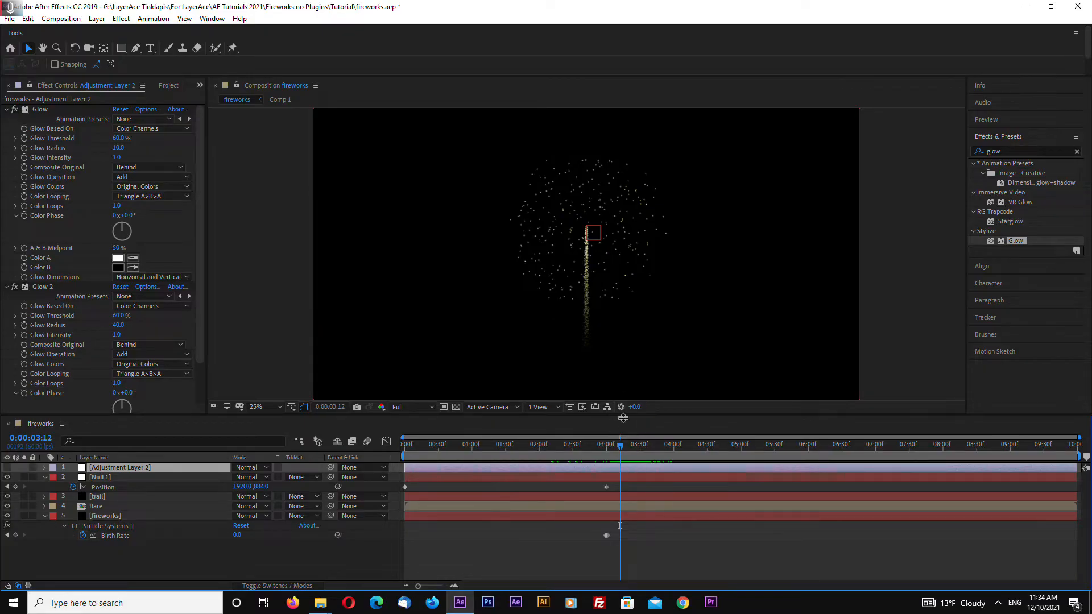
key("period")
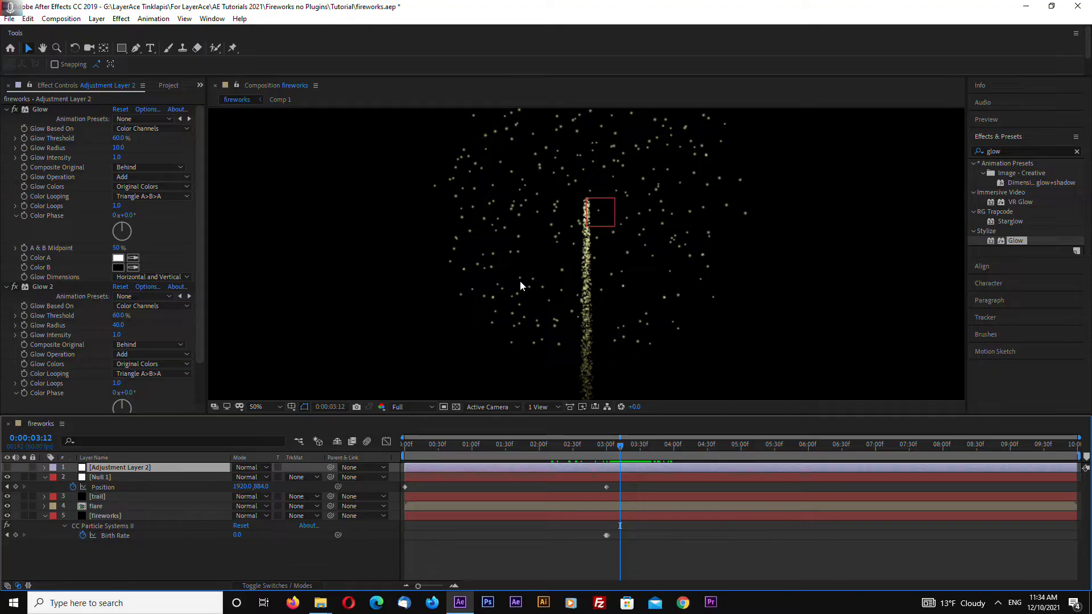
key("comma")
key("period")
key("comma")
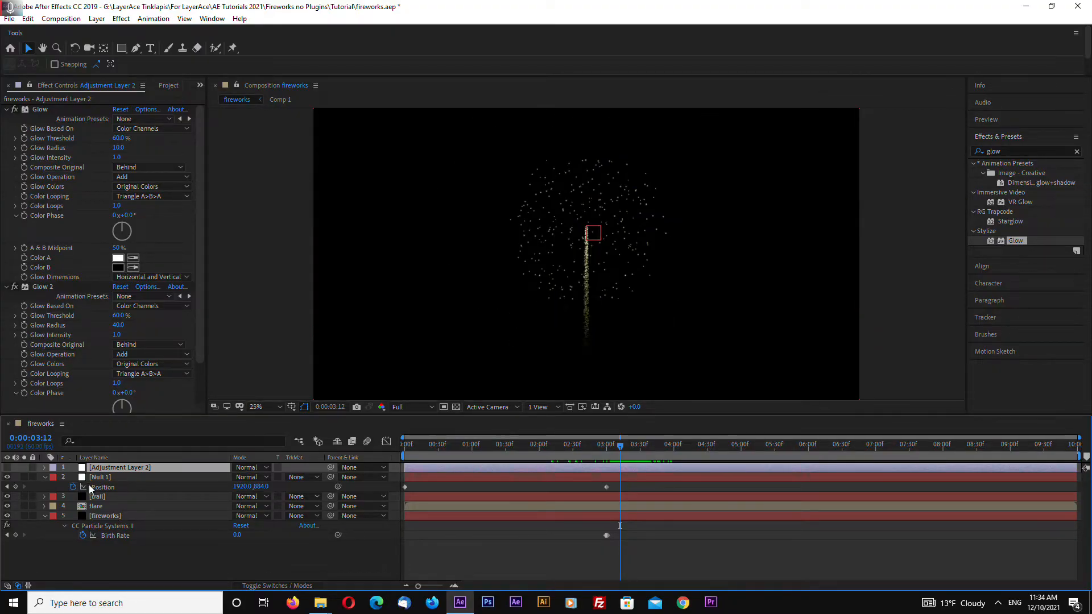
- Collapse the fireworks and Null 1 layer properties and enlarge the timeline area to make room for more layers
left_click(100, 516)
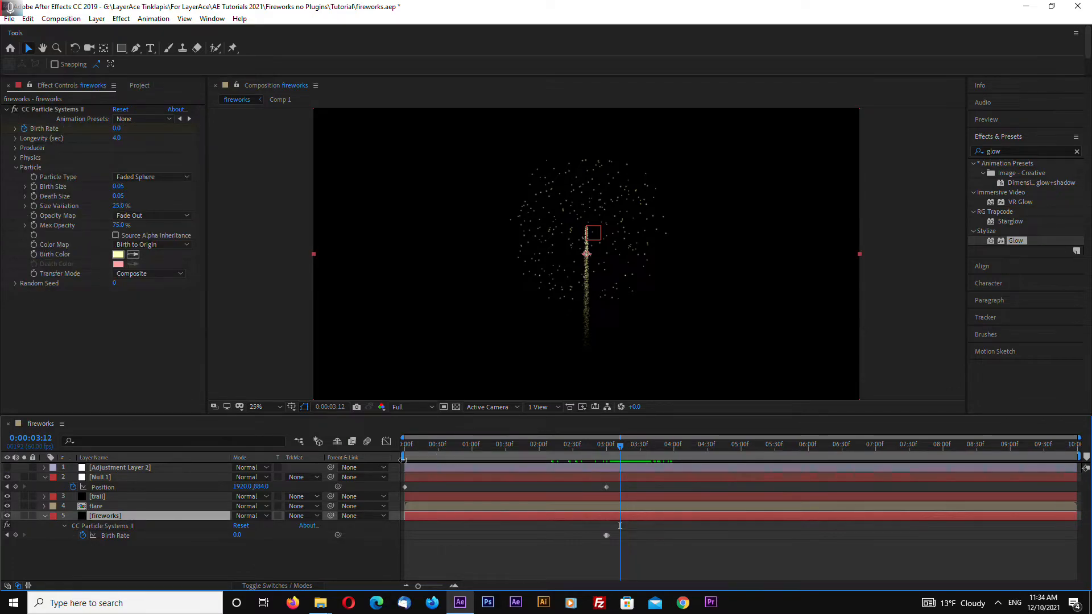
left_click(43, 516)
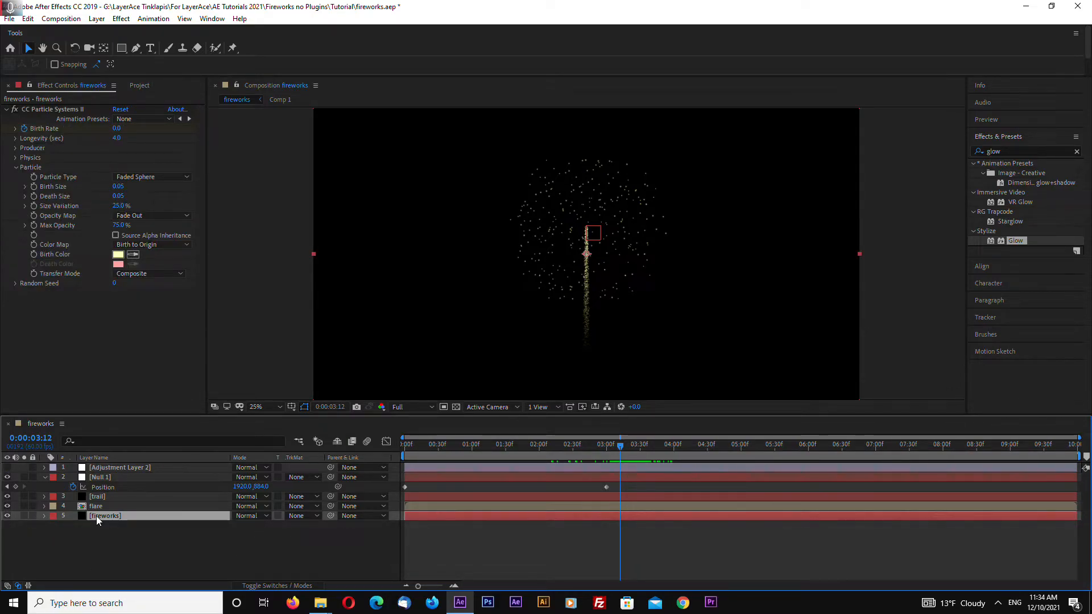
left_click_drag(324, 416, 329, 394)
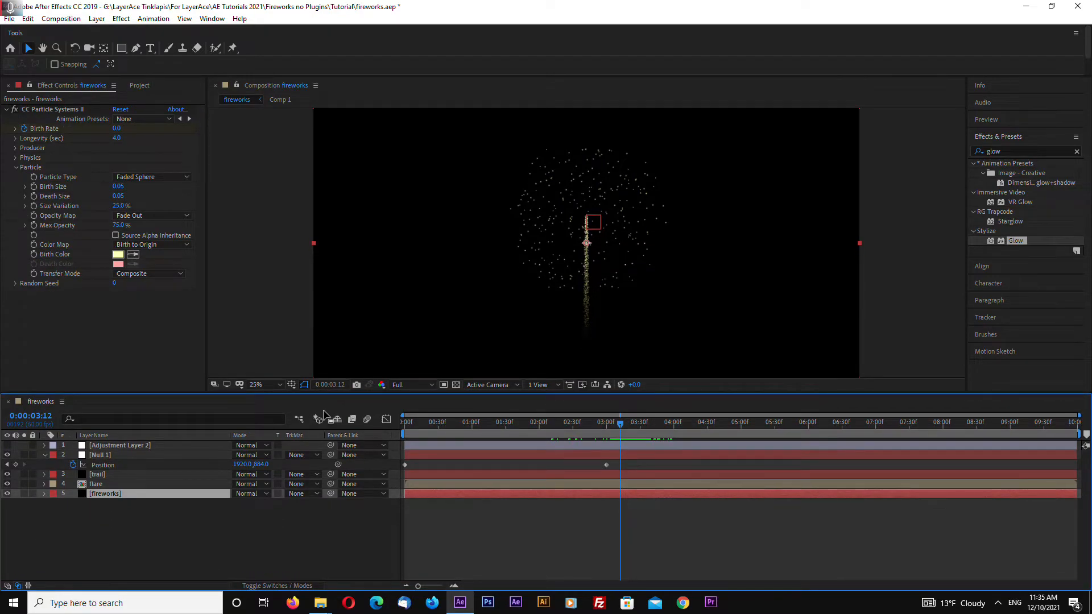
left_click(260, 536)
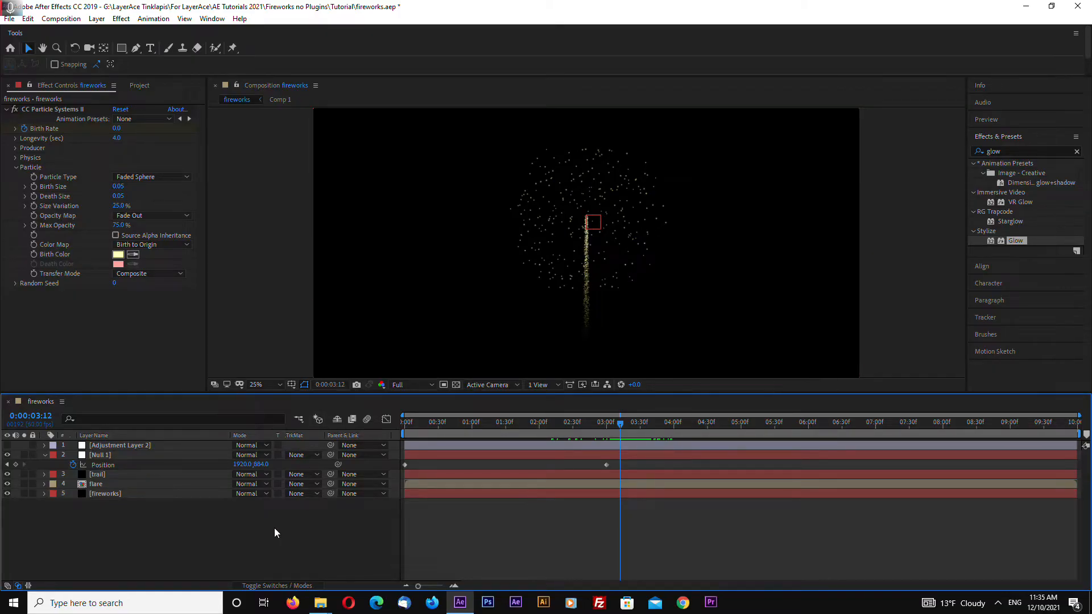
left_click(43, 455)
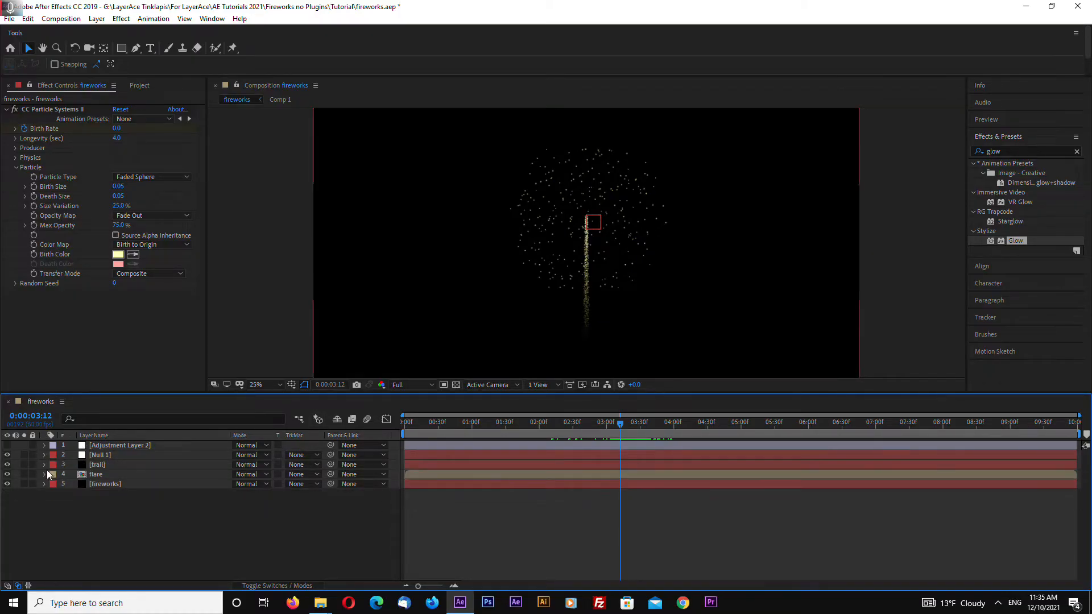
- Duplicate the fireworks layer nine times and enlarge the timeline area to show all ten fireworks layers
left_click(131, 484)
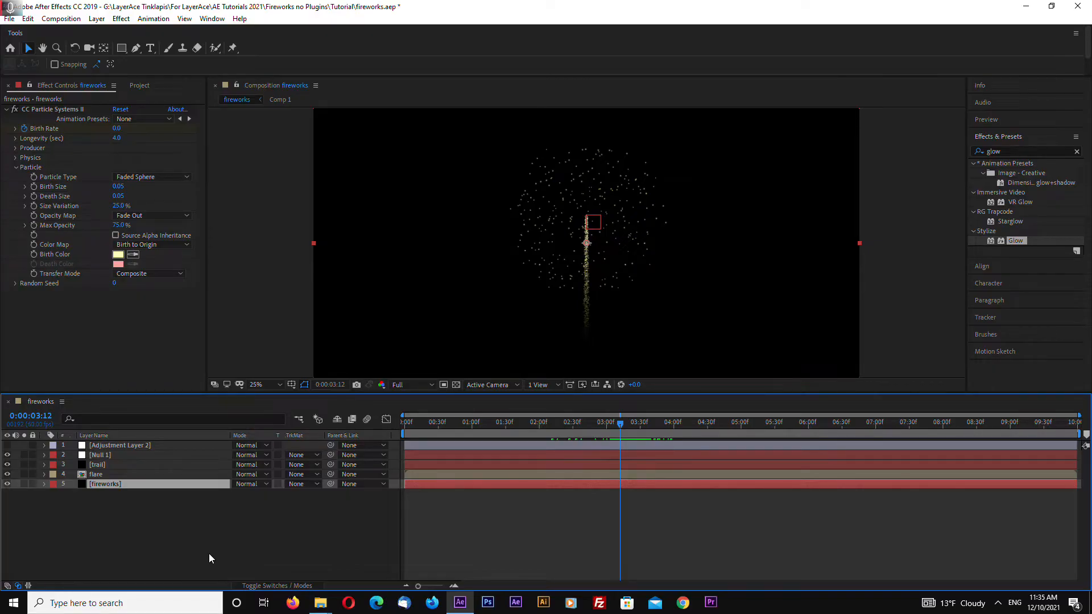
key("ctrl+d")
key("ctrl+d")
key("ctrl+d")
key("ctrl+d")
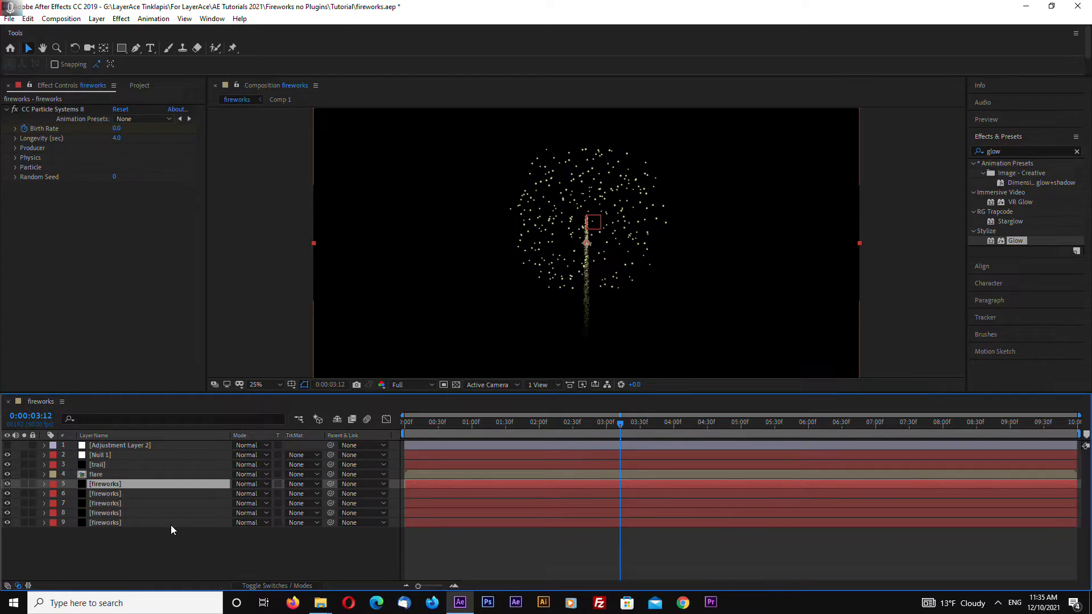
key("ctrl+d")
key("ctrl+d")
key("ctrl+d")
key("ctrl+d")
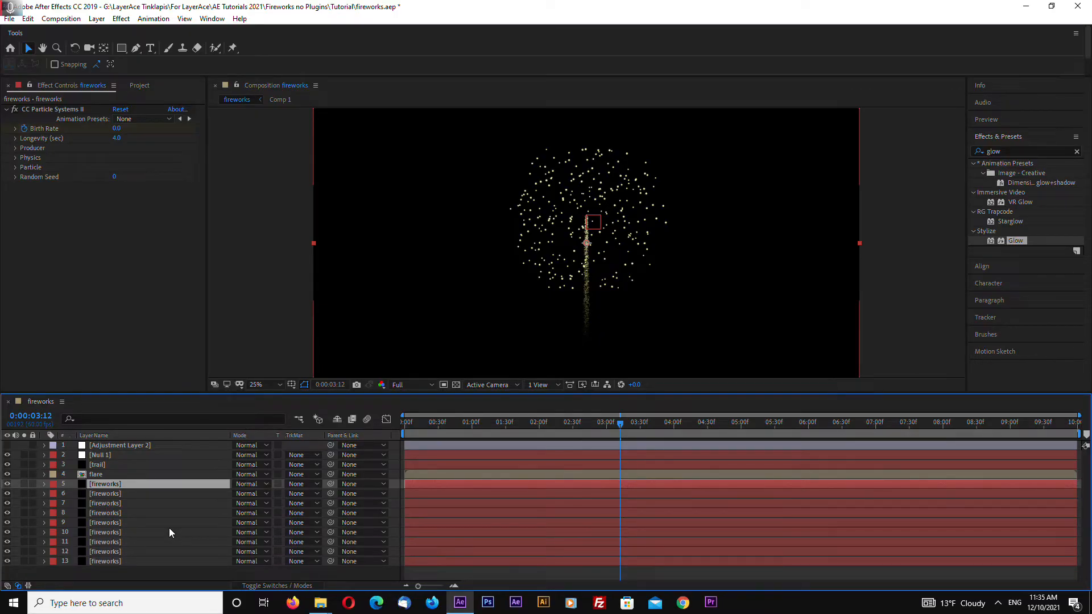
key("ctrl+d")
left_click_drag(206, 393, 210, 371)
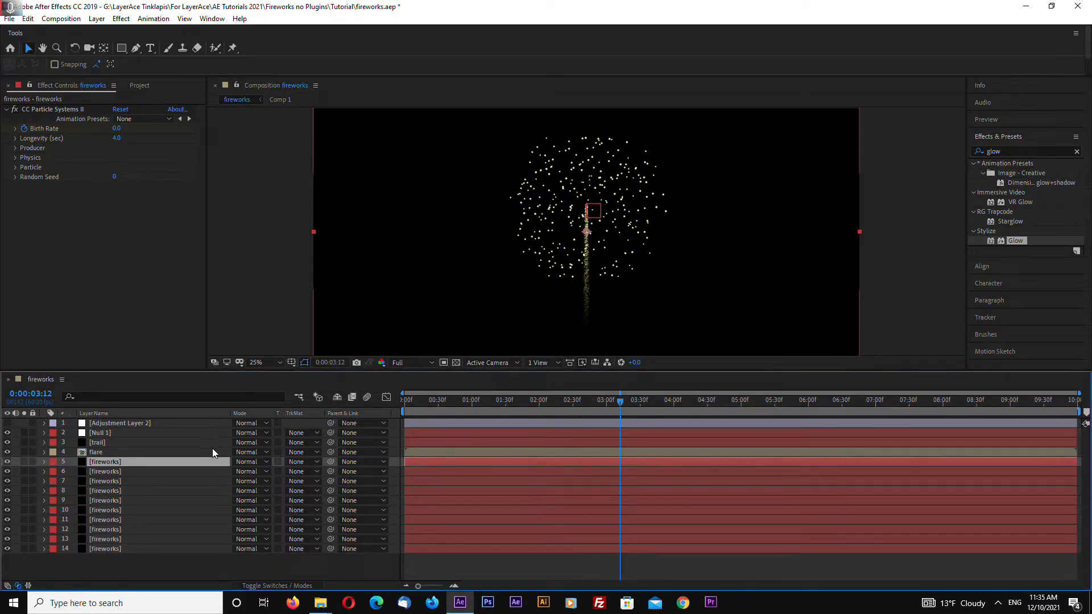
- Sequence all ten fireworks layers in order with a 0:00:09:58 overlap and no transition
left_click(264, 327)
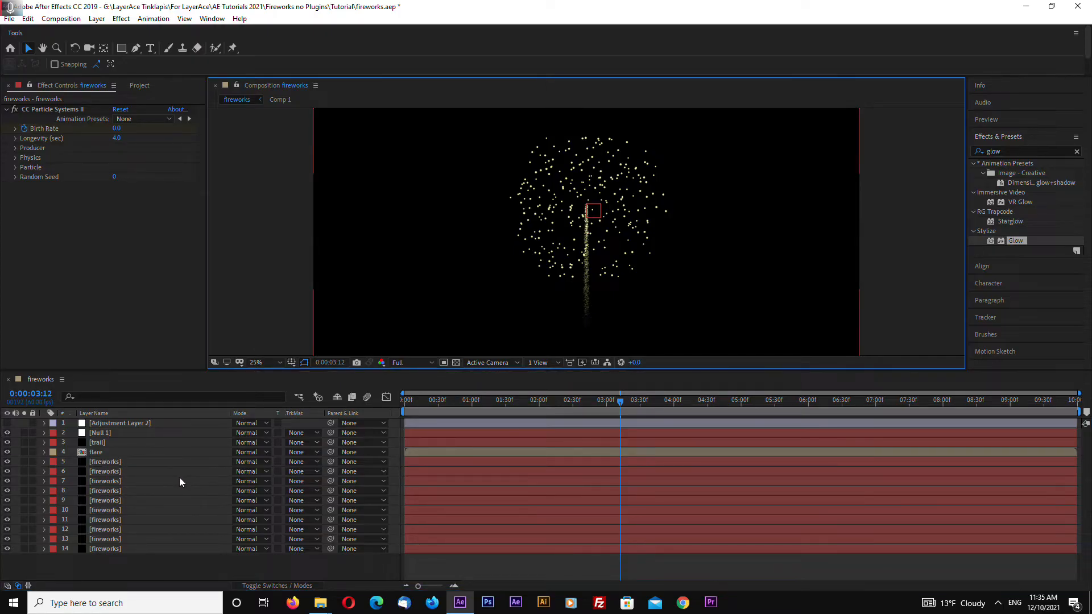
left_click(111, 466)
left_click(111, 549)
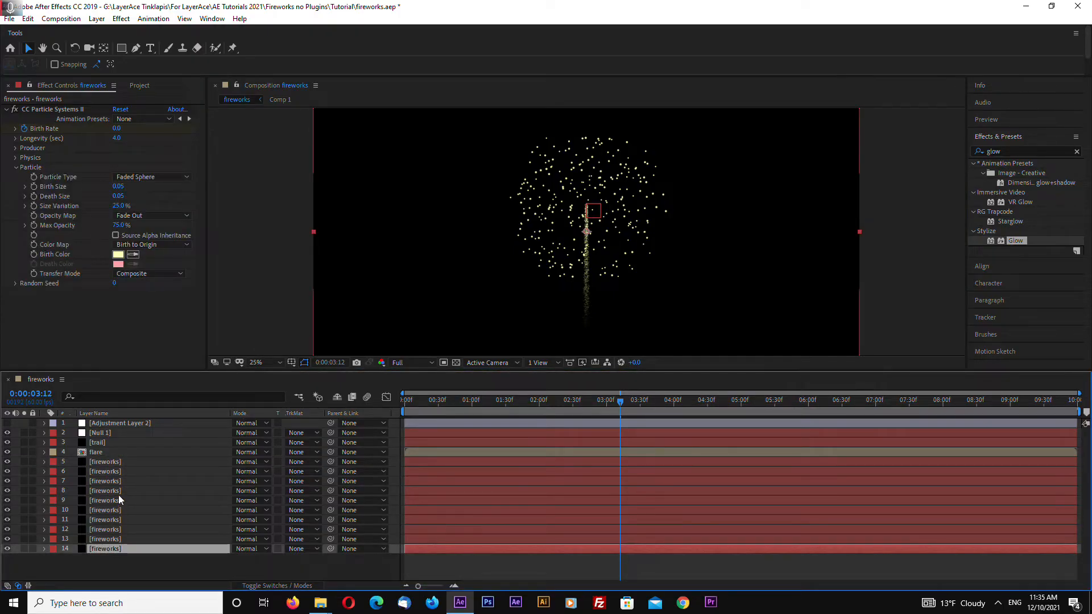
left_click(105, 462)
left_click(105, 548, "shift")
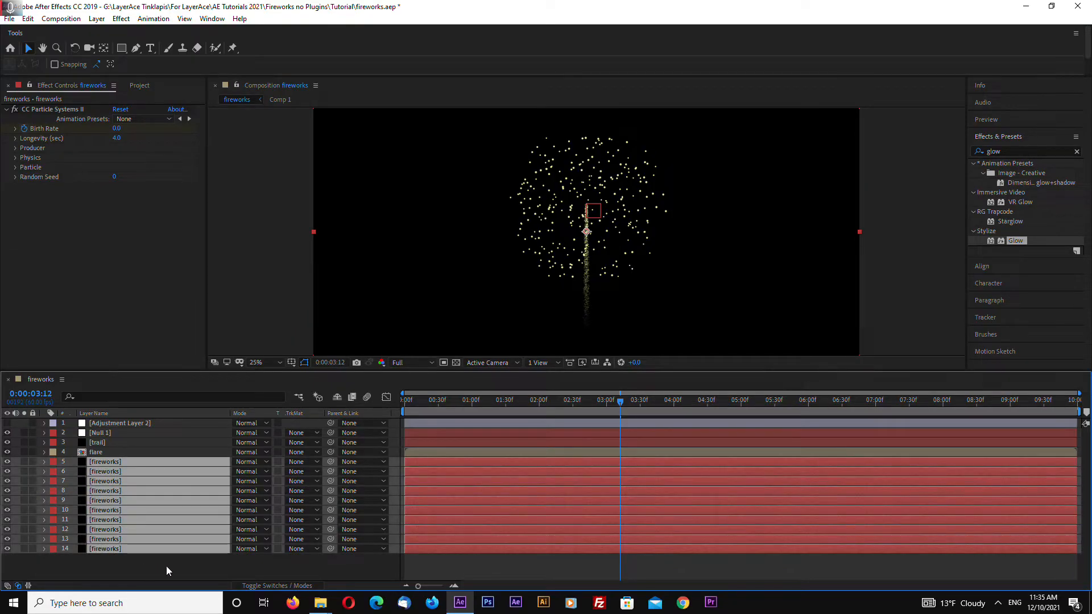
right_click(100, 498)
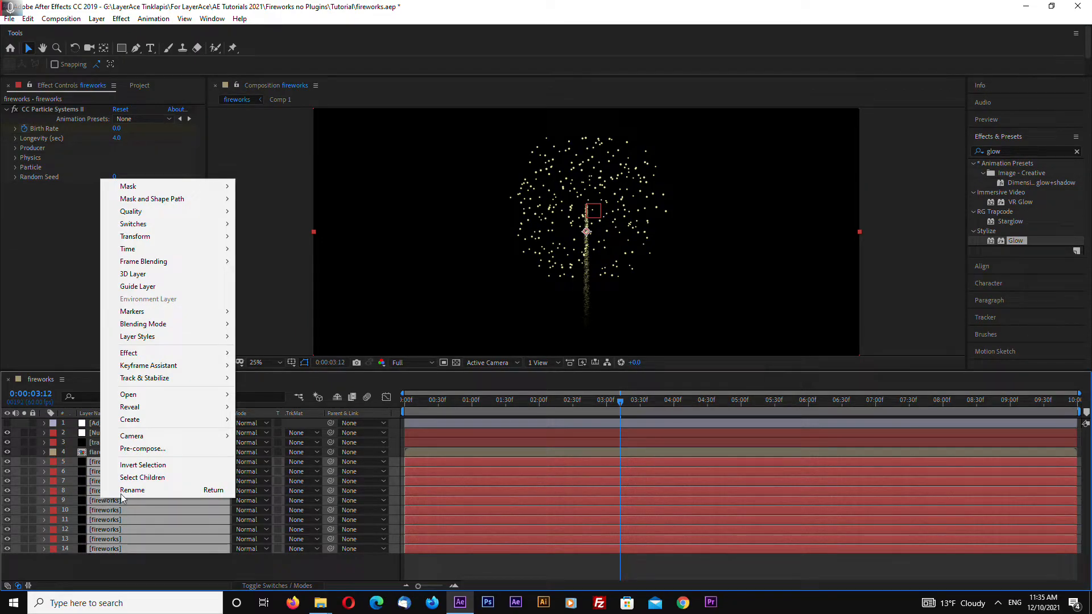
mouse_move(174, 371)
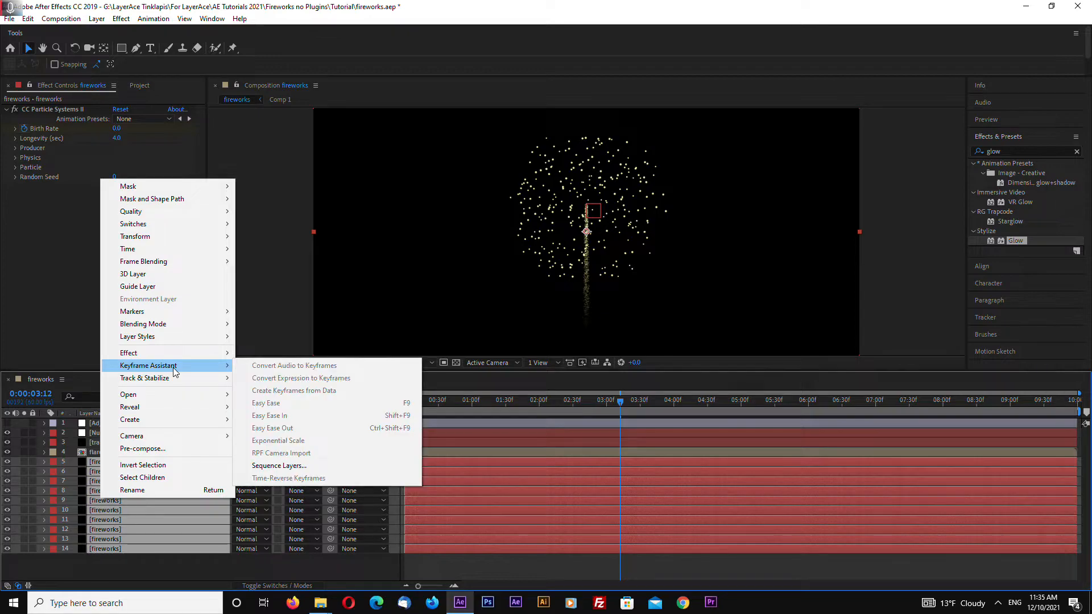
left_click(281, 465)
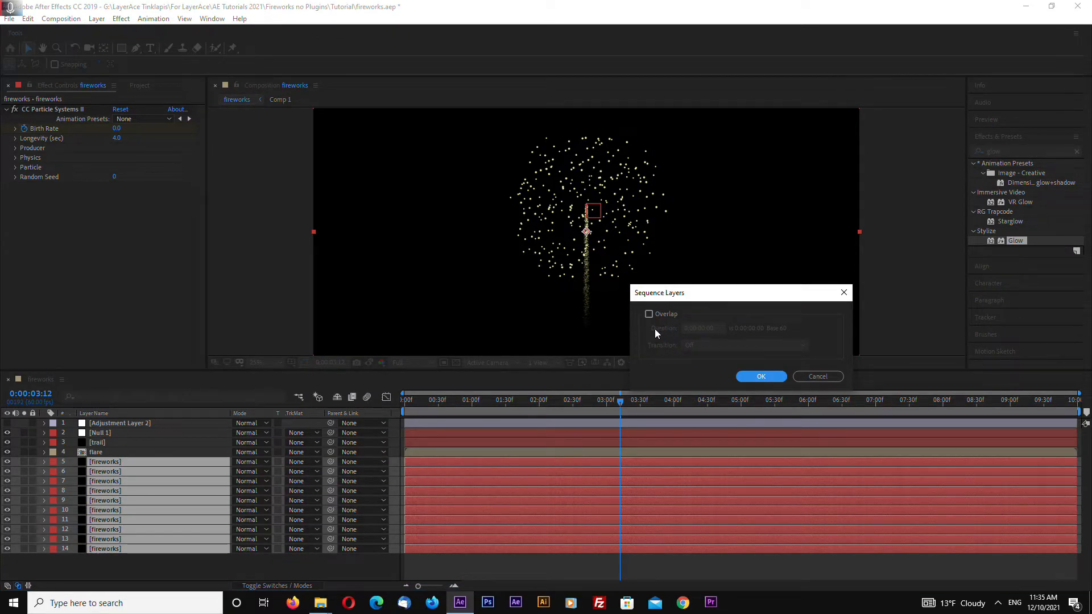
left_click(648, 314)
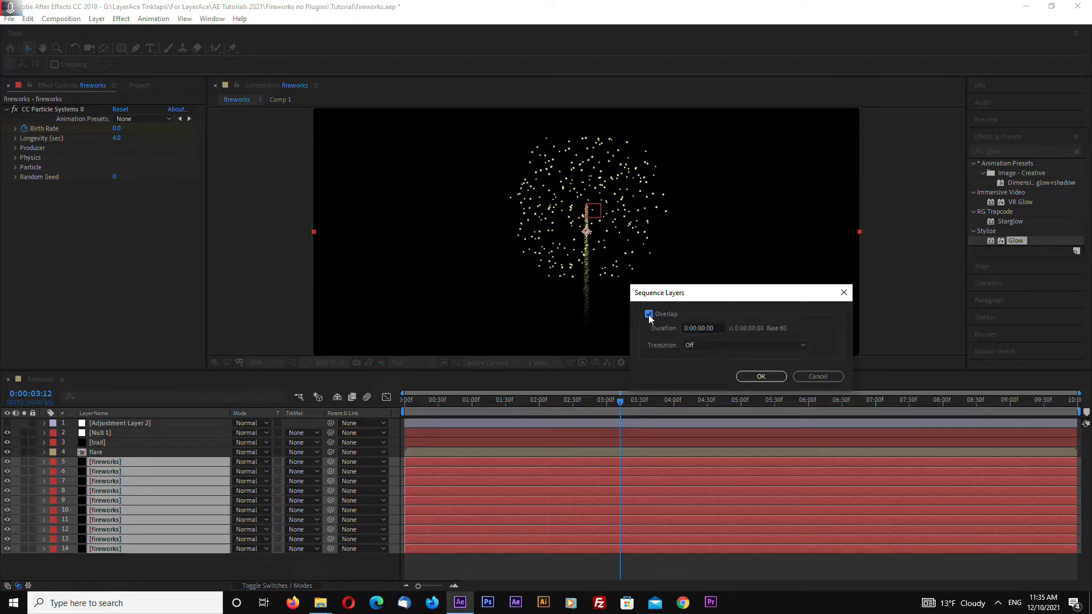
left_click(704, 328)
type("9")
type("5")
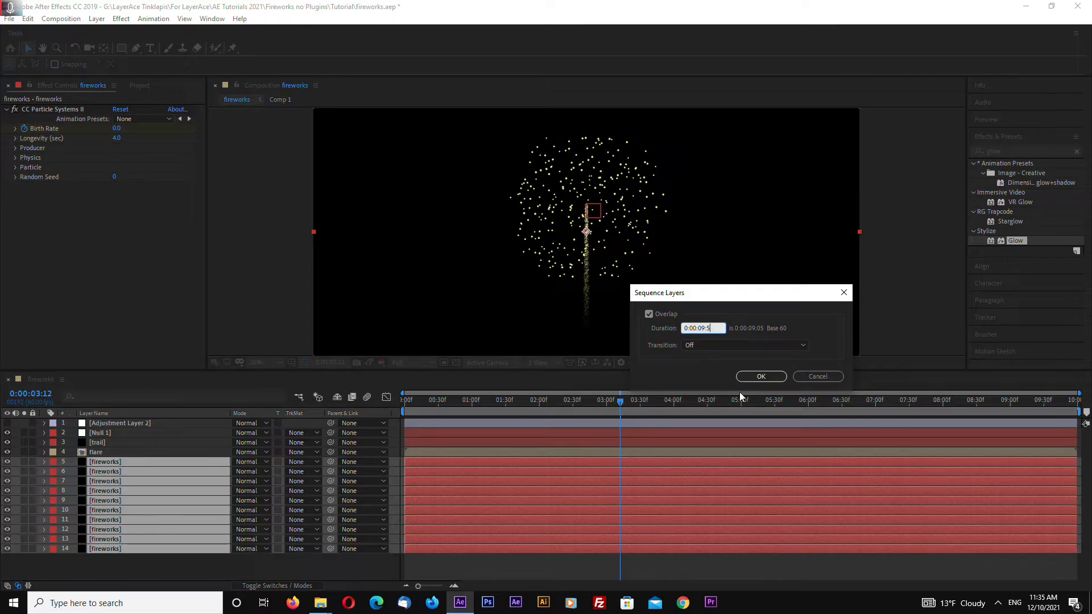
type("7")
type("8")
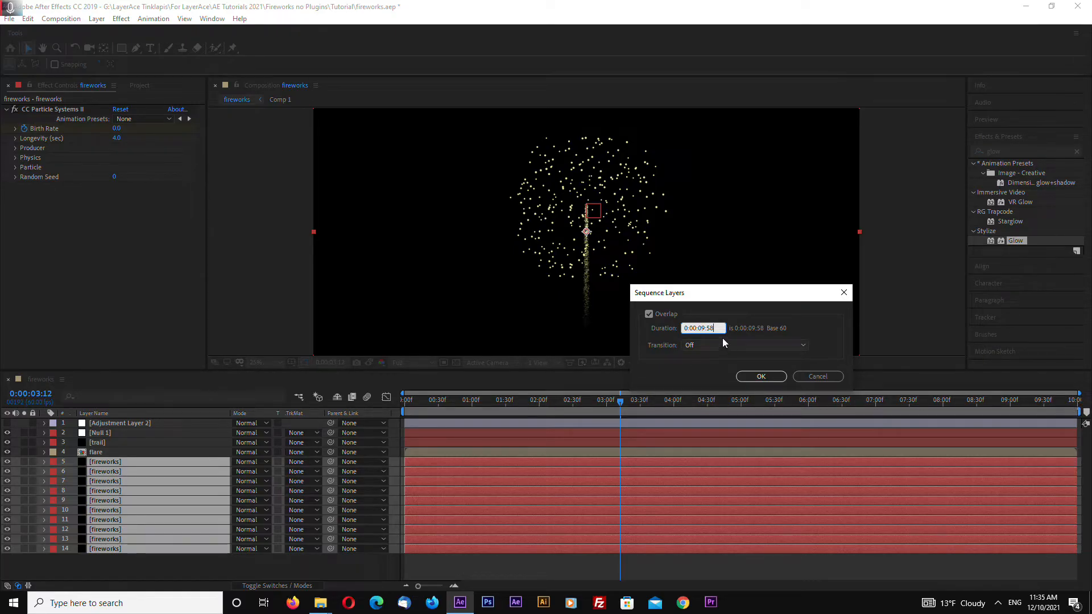
left_click_drag(714, 329, 707, 331)
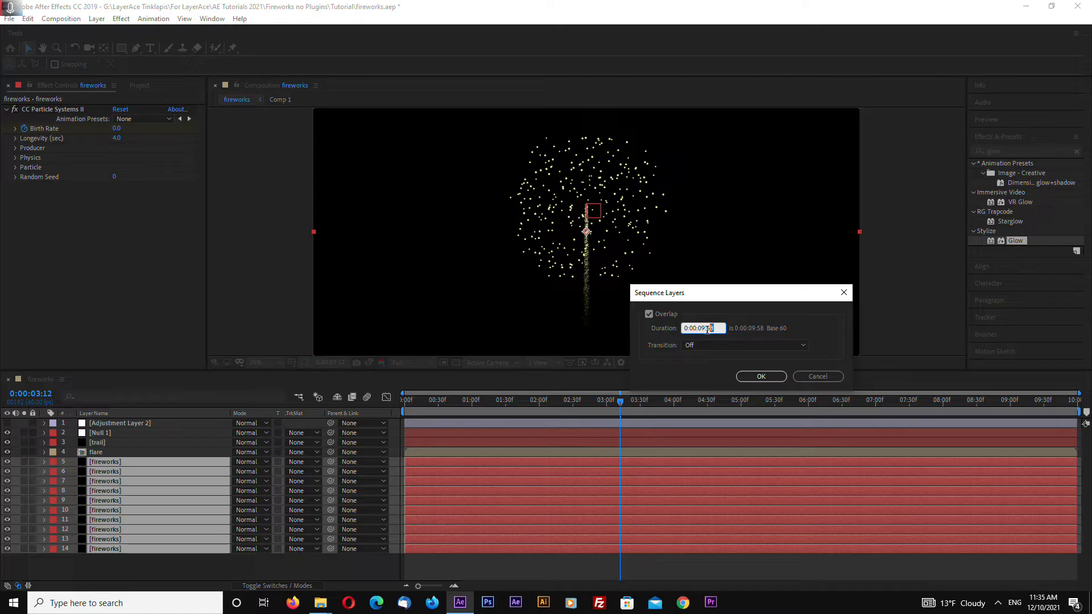
left_click(757, 377)
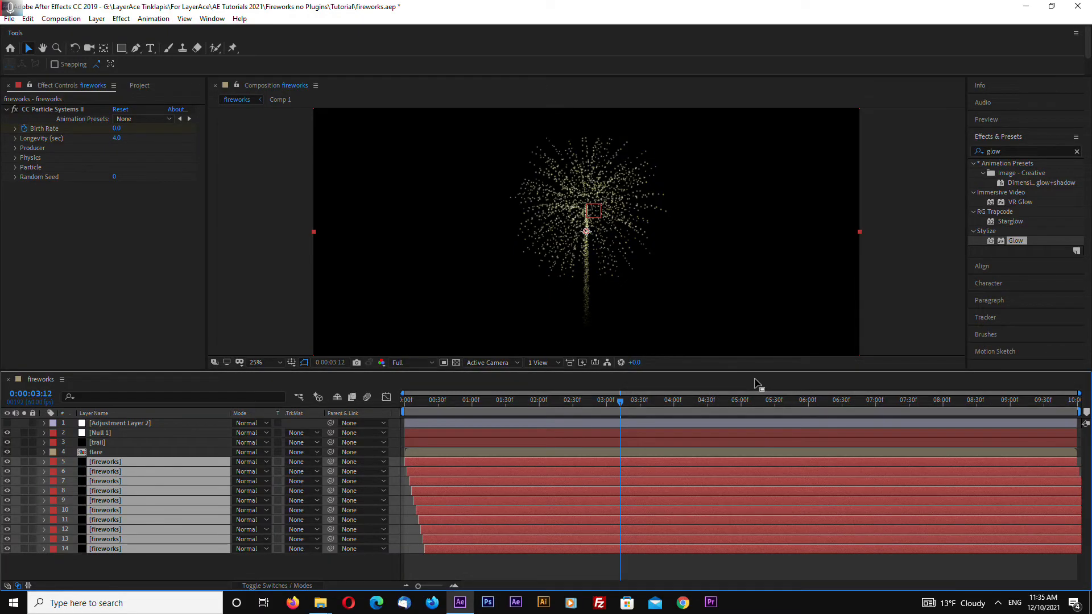
- Preview the staggered burst from the start and examine its particle streaks at 0:00:03:35 at 100% magnification
left_click_drag(620, 405, 363, 414)
key("space")
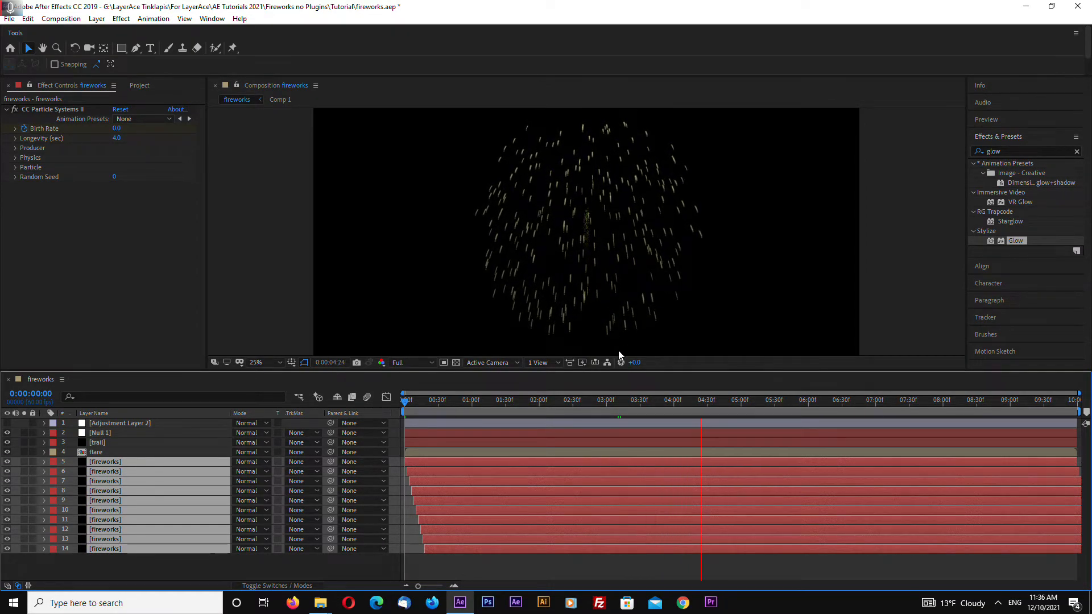
left_click_drag(405, 401, 646, 427)
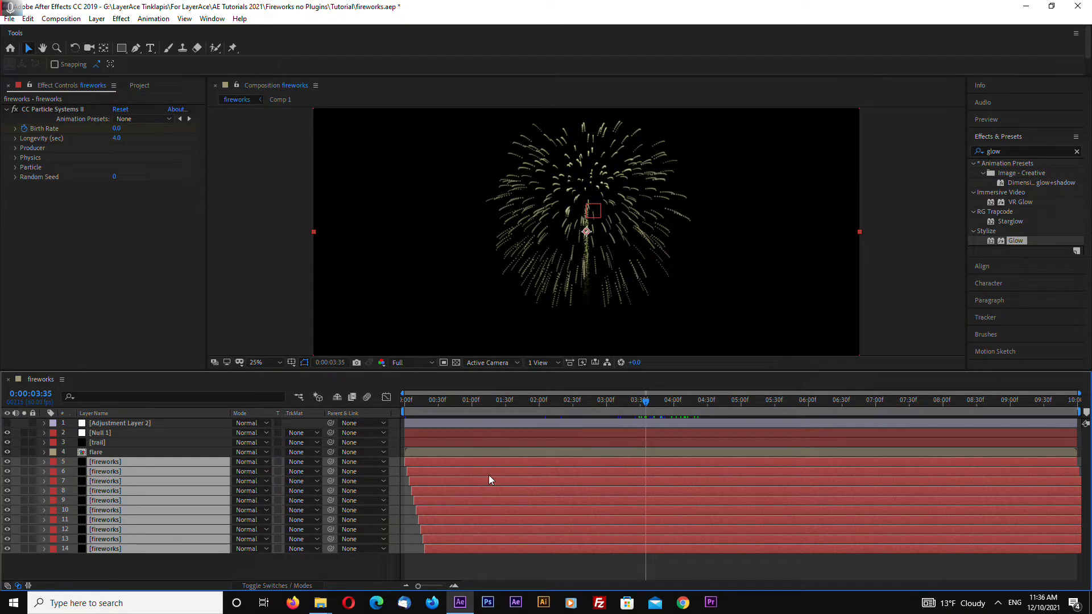
left_click(123, 563)
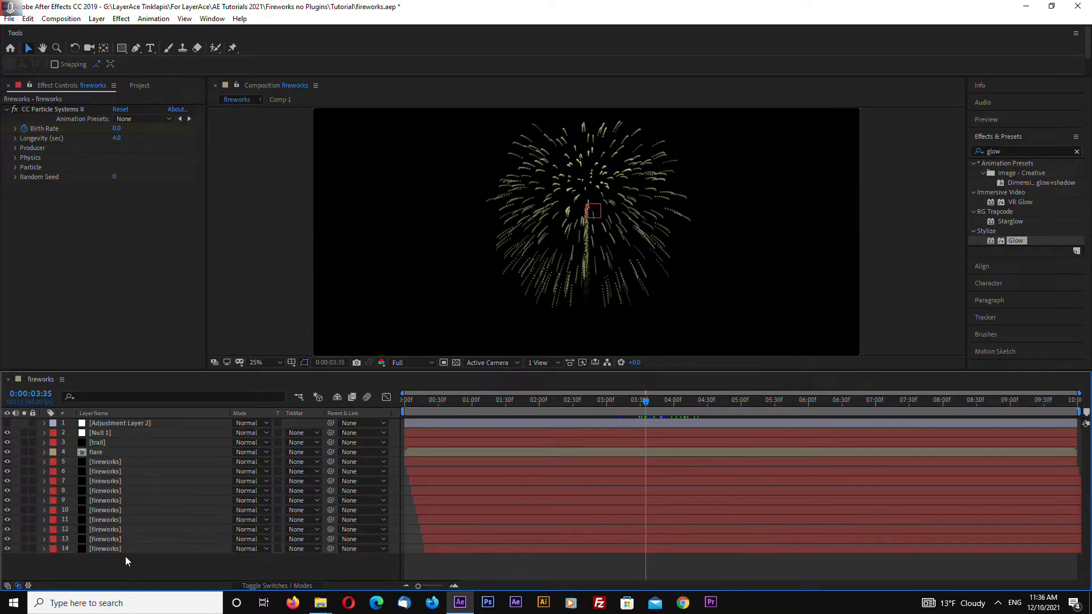
left_click(103, 461)
key("period")
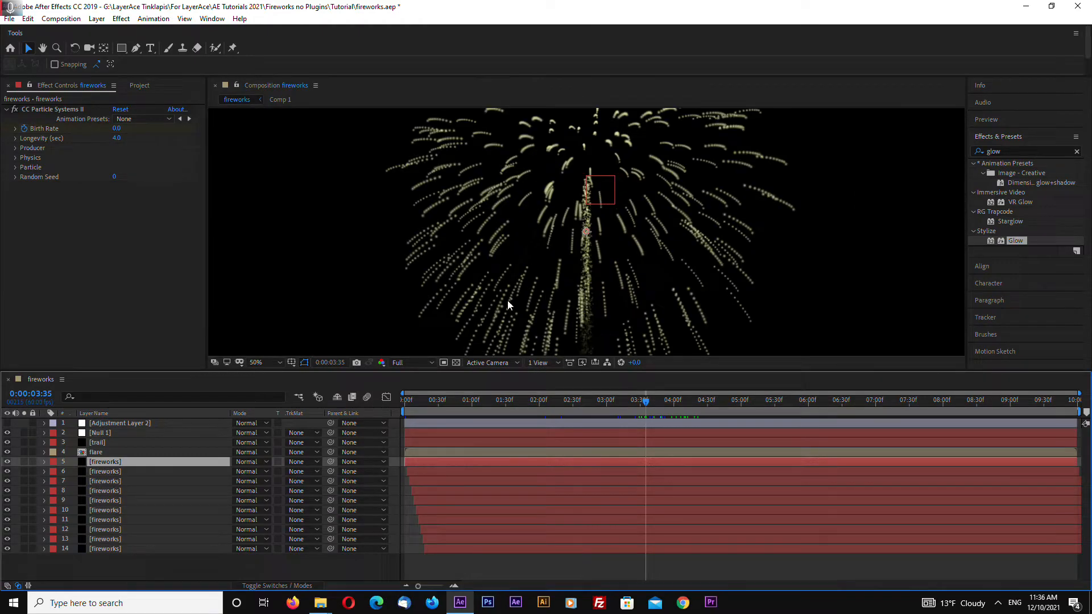
key("period")
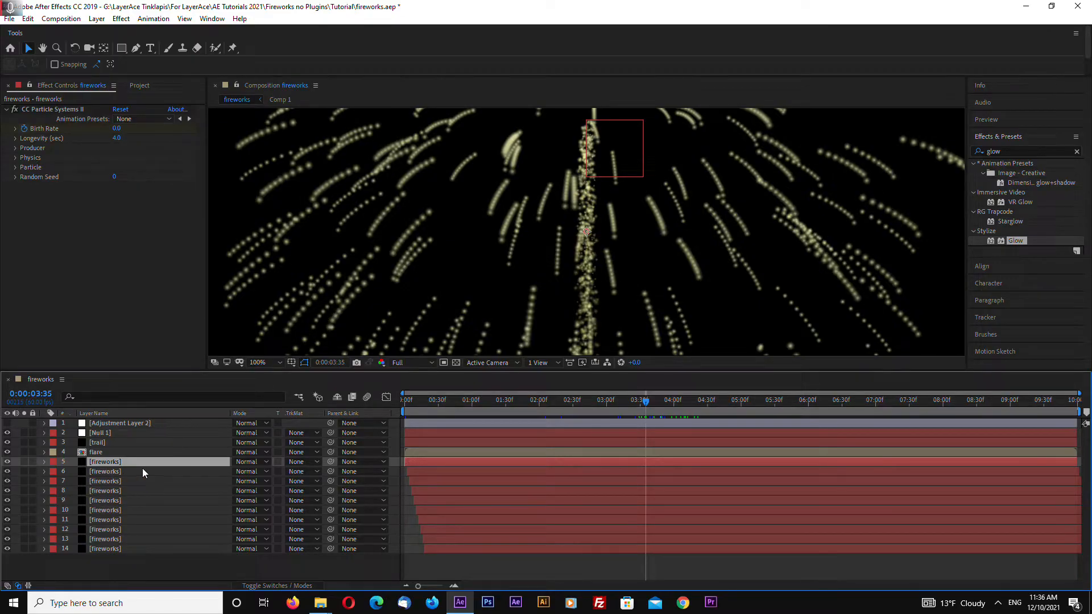
- Delete the nine duplicate fireworks layers, keeping only the original, and shrink the timeline area with the composition at 25% magnification
left_click(114, 472)
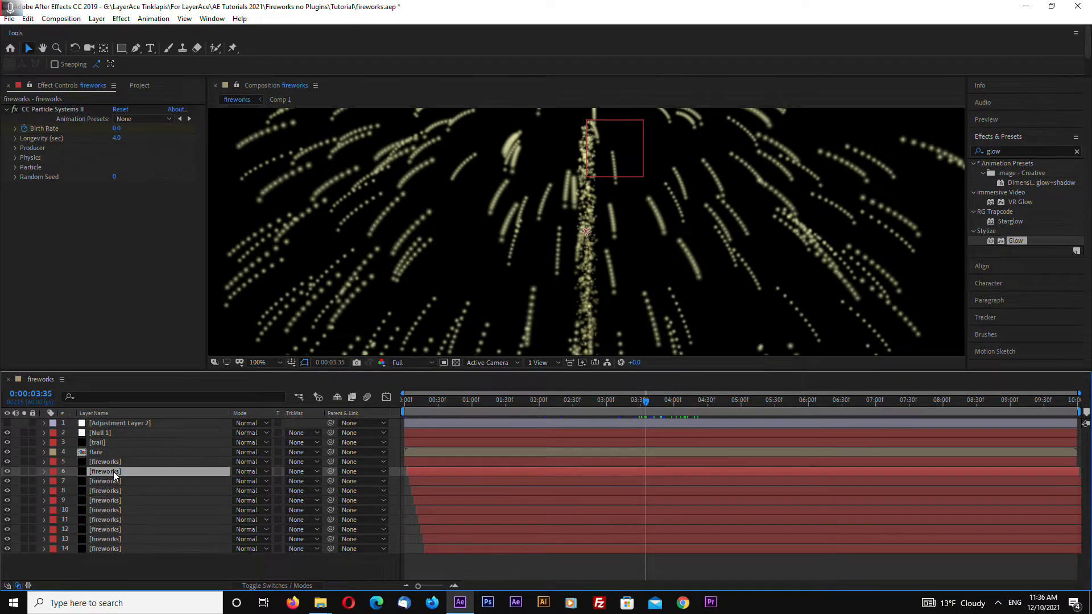
left_click(17, 168)
left_click(122, 186)
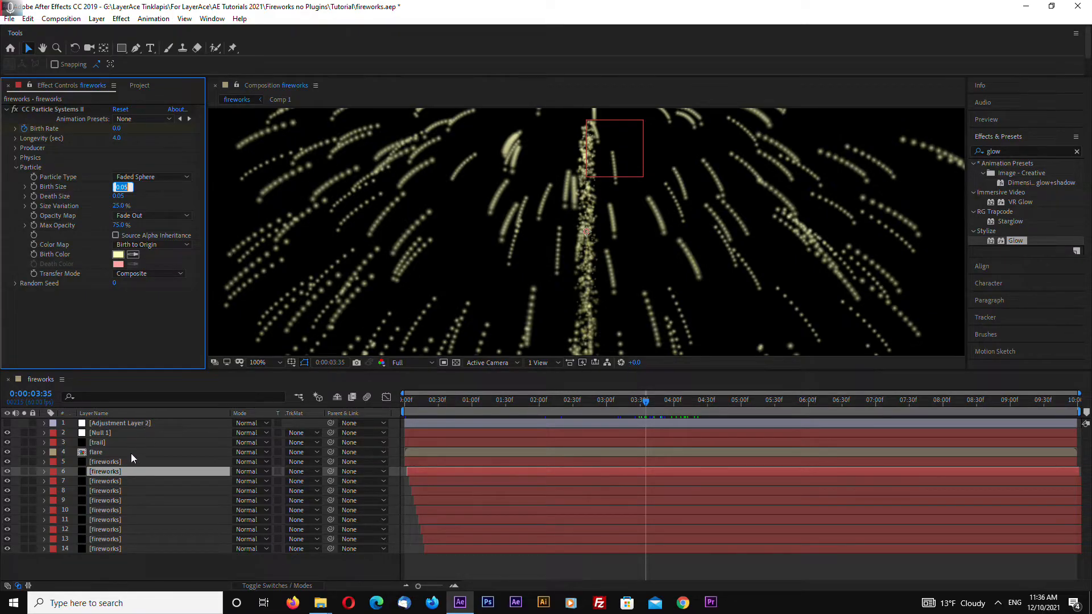
left_click(120, 548, "shift")
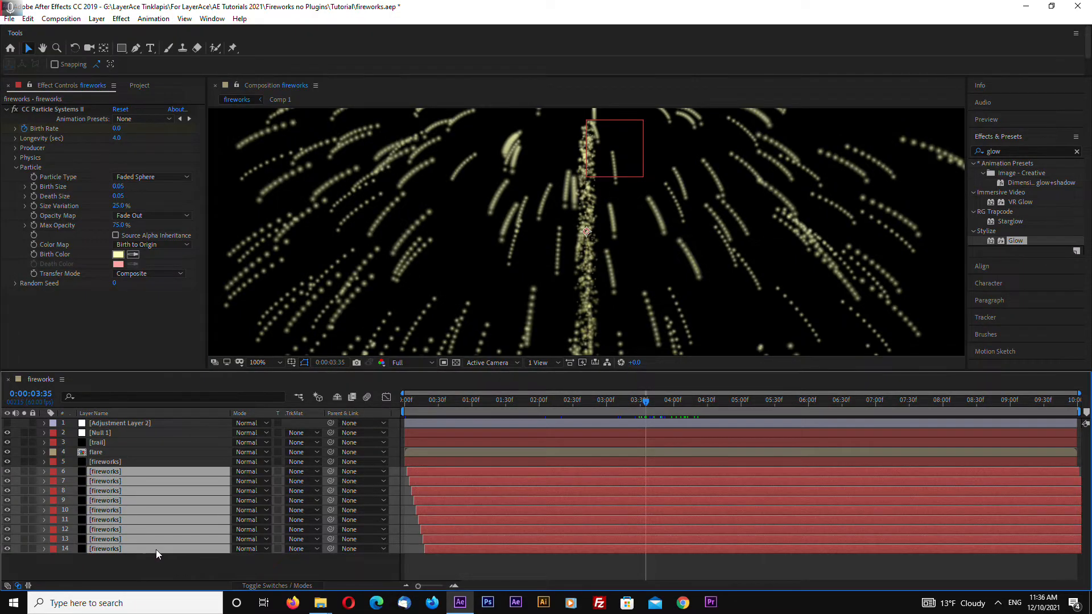
key("Delete")
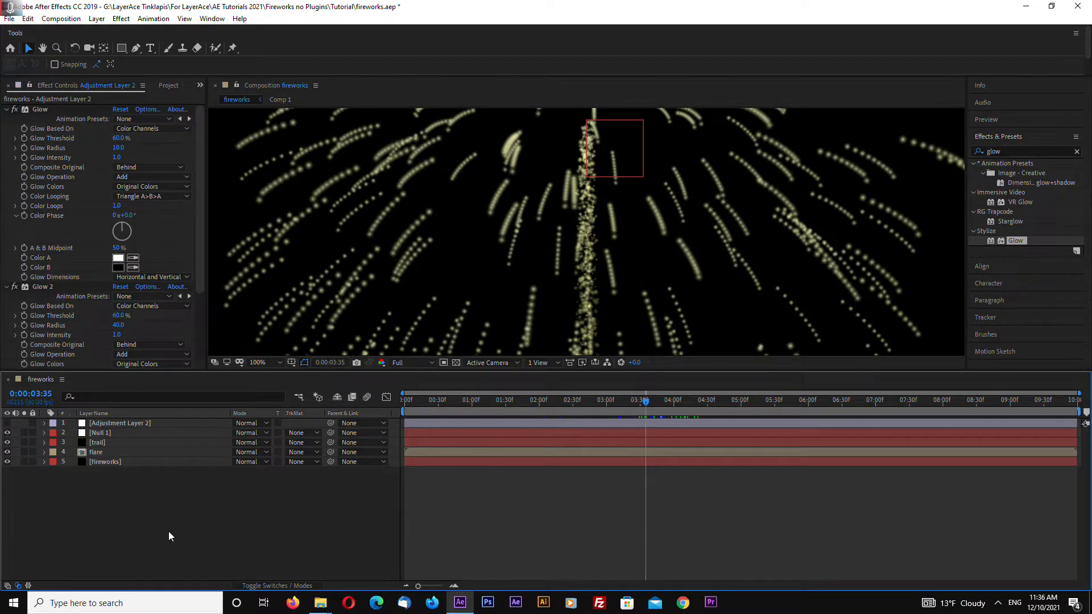
left_click_drag(294, 372, 304, 416)
key("comma")
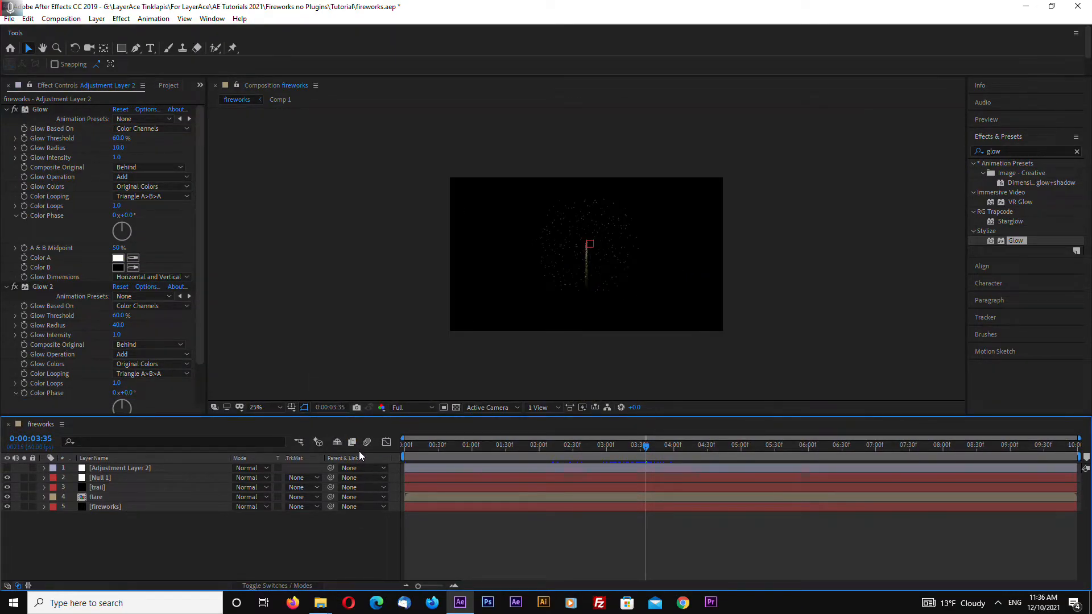
left_click_drag(358, 416, 357, 424)
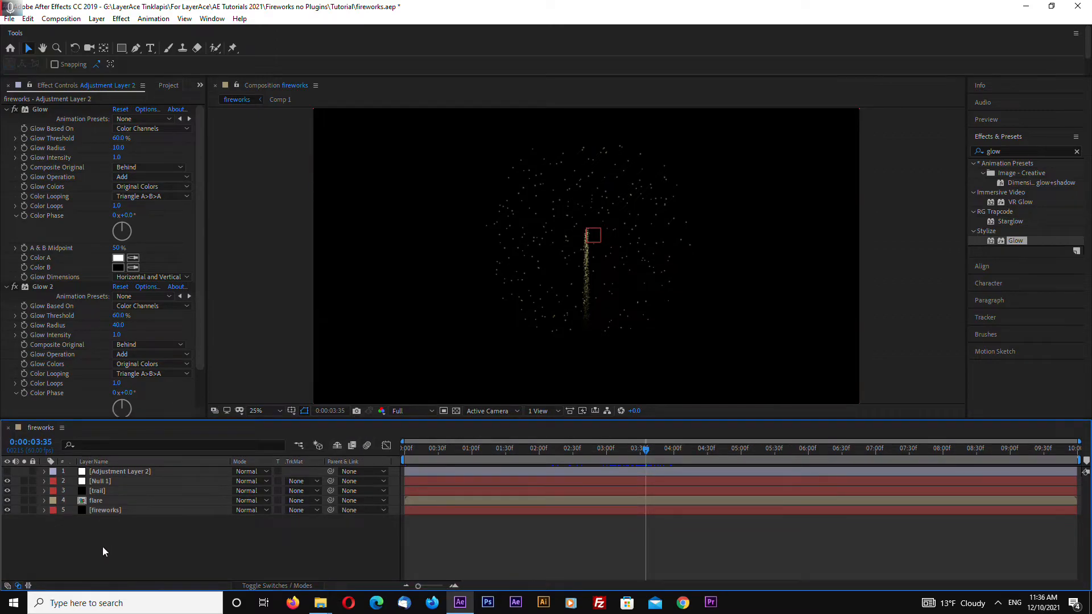
- Add the expression value-(index-1)*0.001 to the Birth Size of the fireworks layer's CC Particle Systems II
left_click(114, 511)
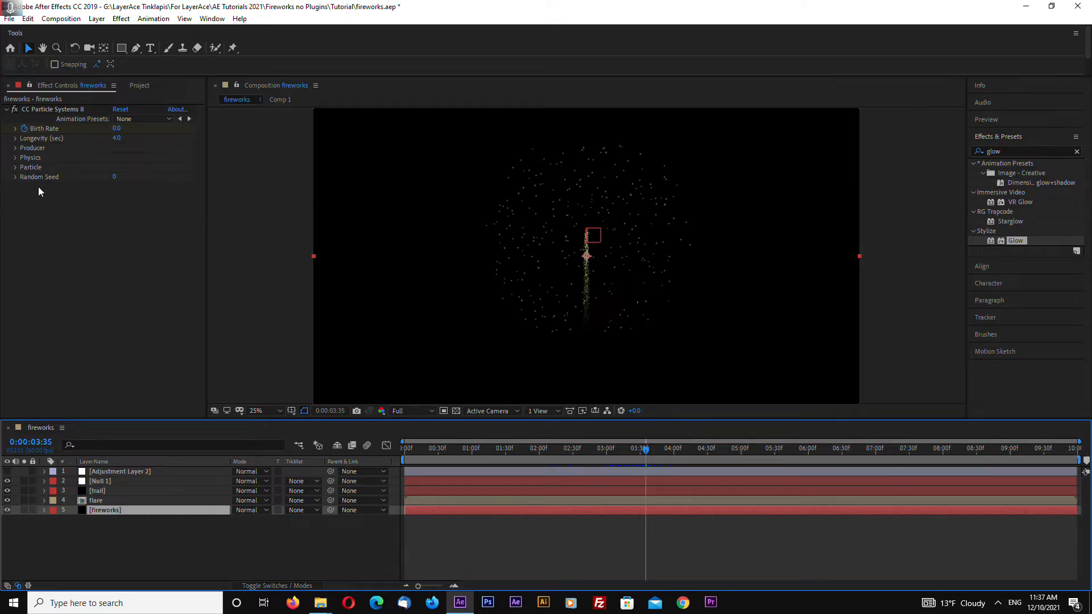
left_click(15, 168)
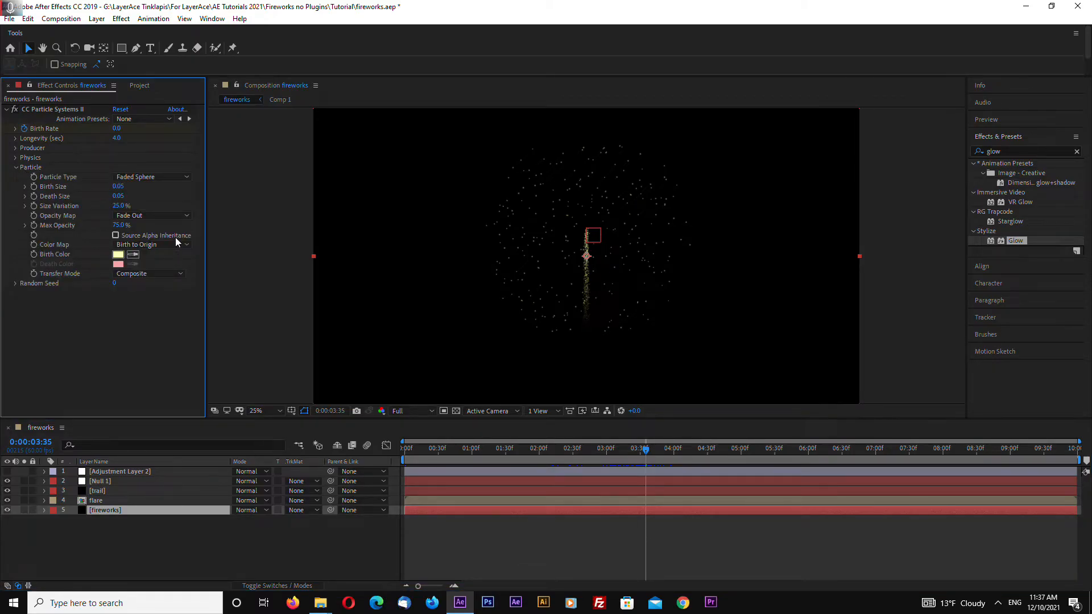
left_click(33, 186, "alt")
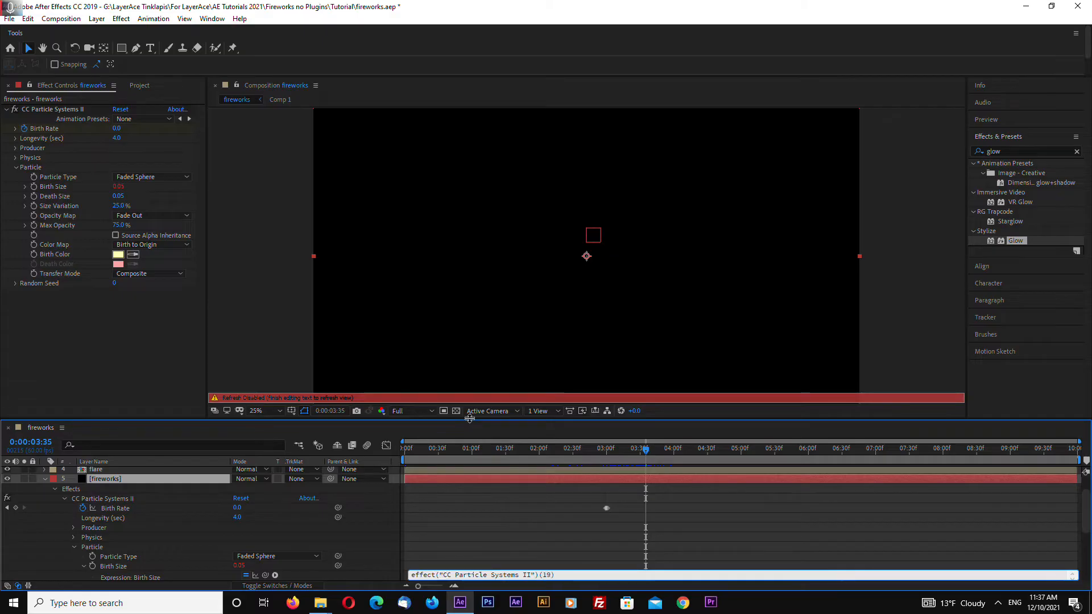
left_click_drag(472, 420, 469, 370)
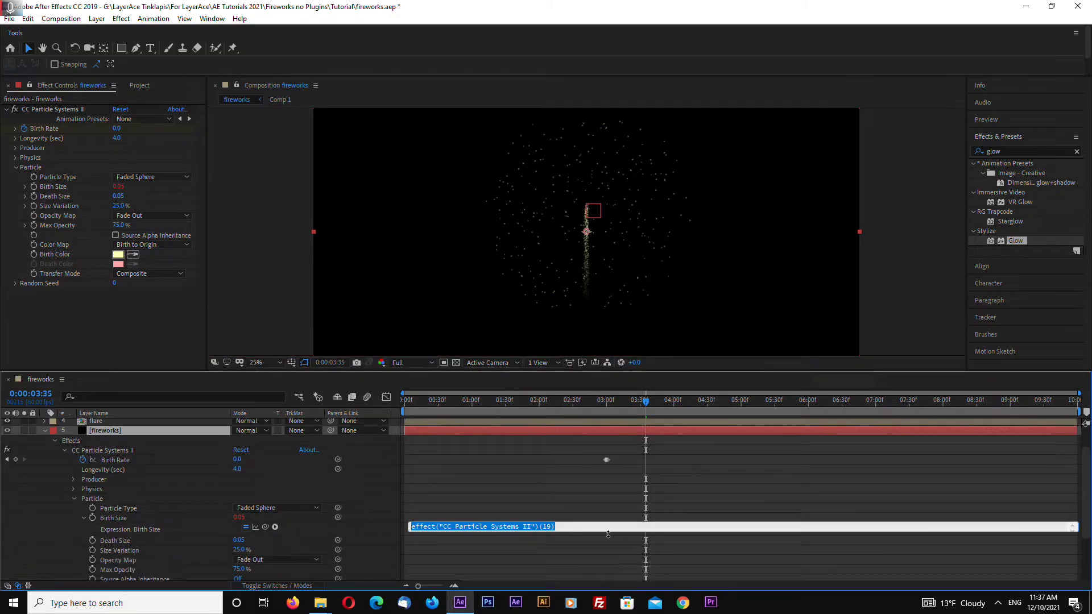
type("valuie")
key("BackSpace")
key("BackSpace")
type("e")
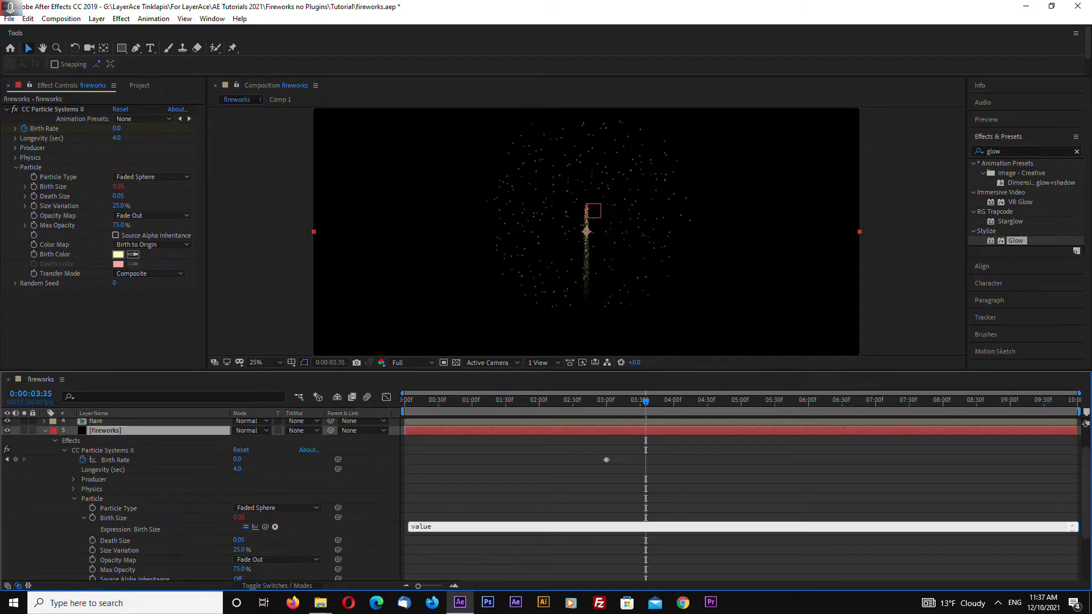
type("-")
type("()")
type("index-")
type("1")
type("*")
type("0.001")
left_click_drag(495, 527, 493, 527)
left_click(275, 299)
left_click(463, 527)
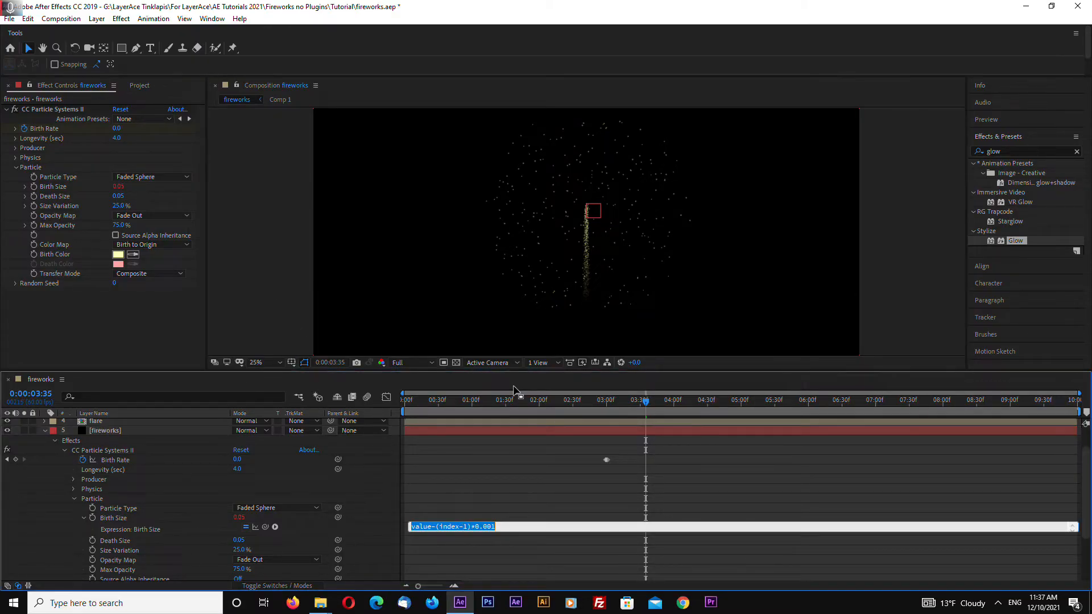
- Copy the Birth Size expression value-(index-1)*0.001 to the Death Size of the fireworks layer
left_click_drag(510, 370, 510, 322)
left_click(514, 484)
key("ctrl+c")
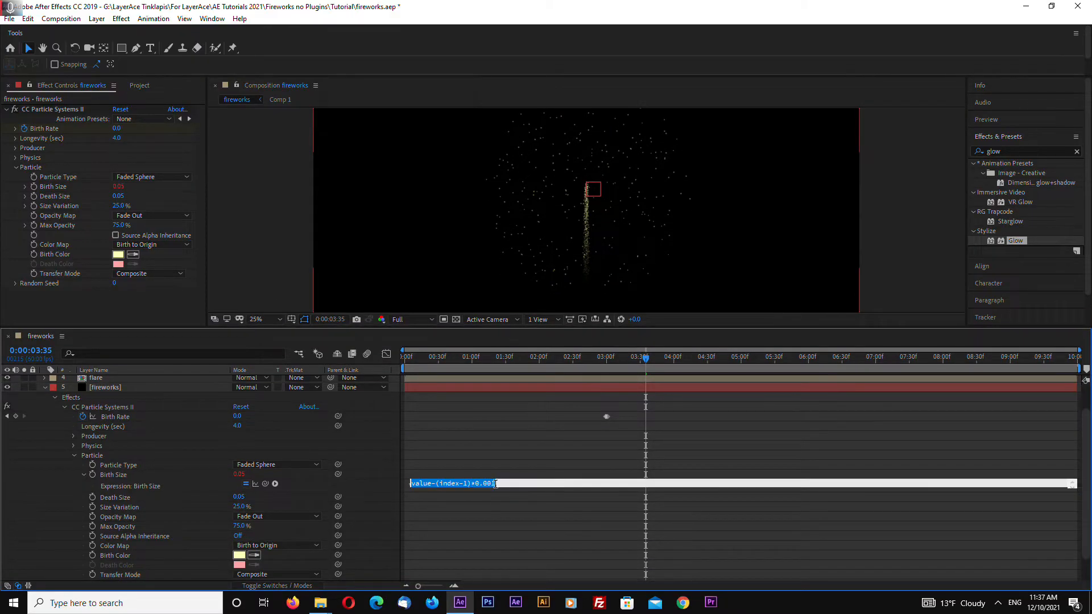
left_click(254, 263)
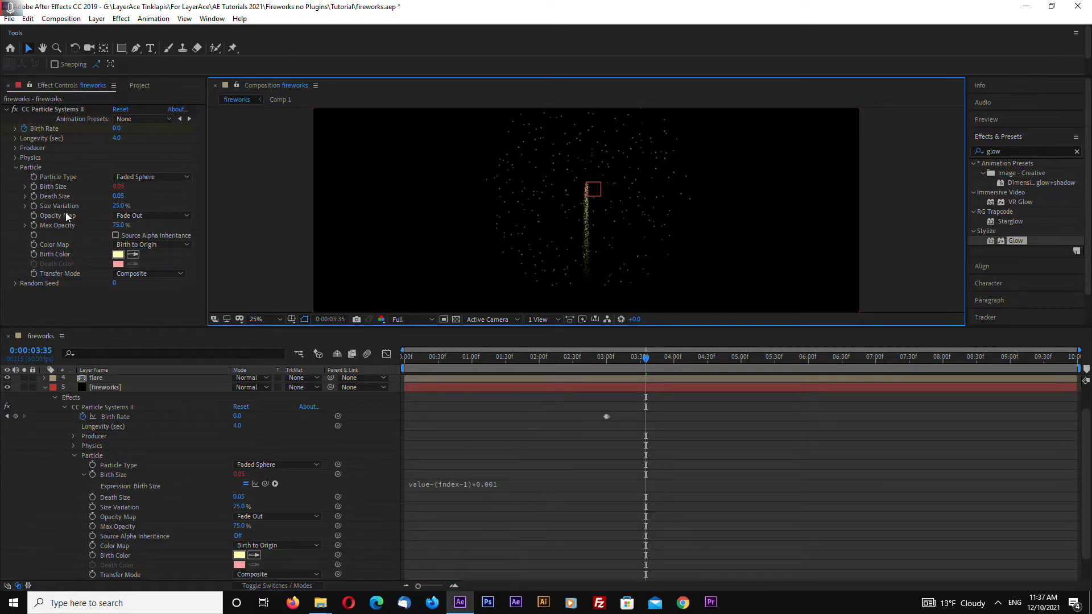
left_click(34, 197, "alt")
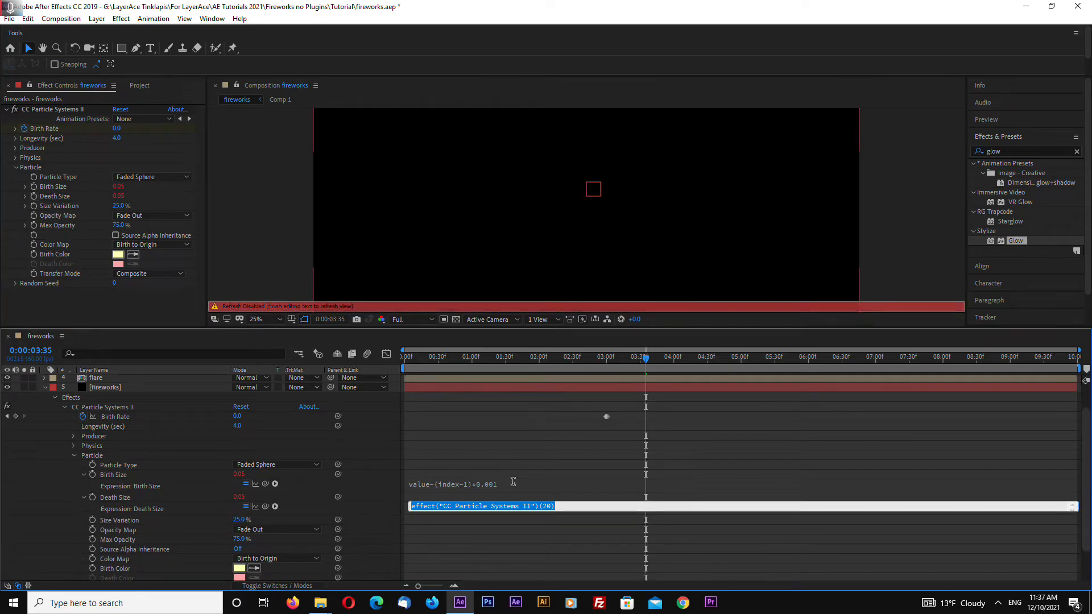
key("ctrl+v")
left_click(547, 442)
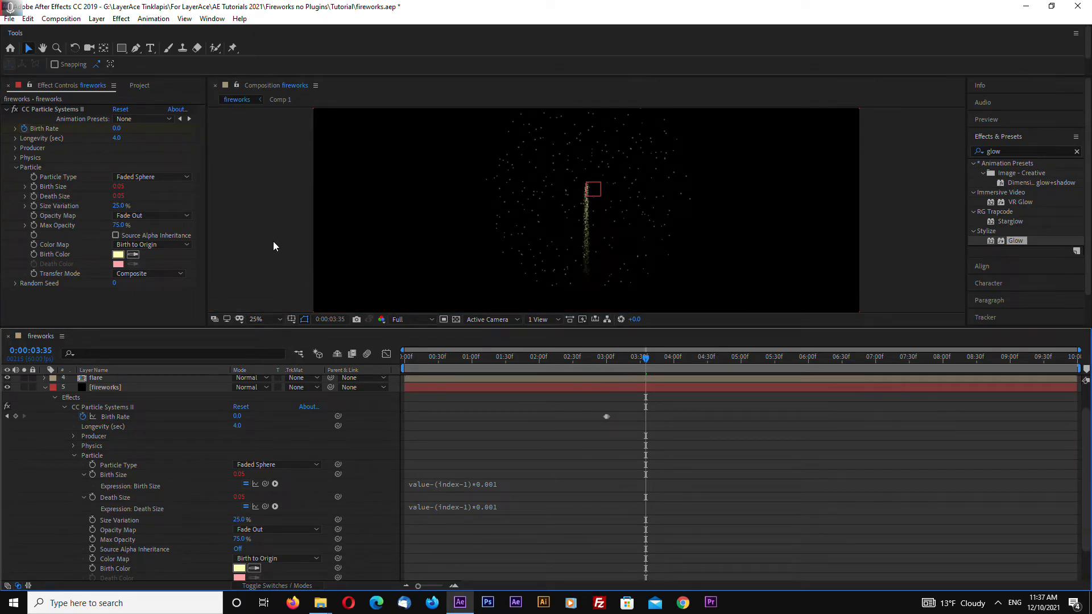
- Add the expression value-(index-1) to the Max Opacity of the fireworks layer, then shrink the timeline area and collapse the layer
left_click(34, 225, "alt")
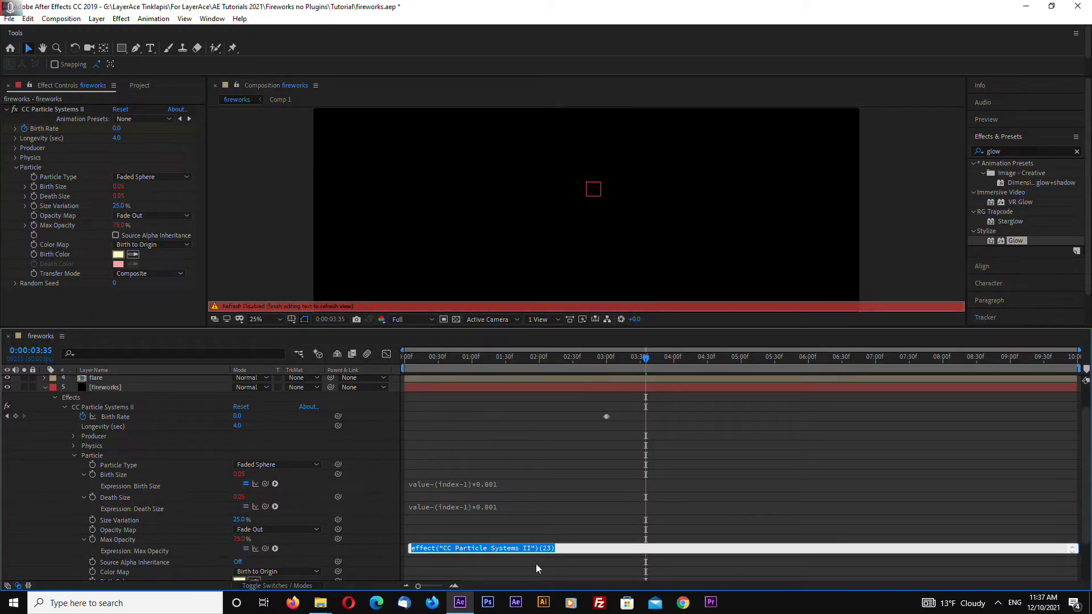
key("ctrl+v")
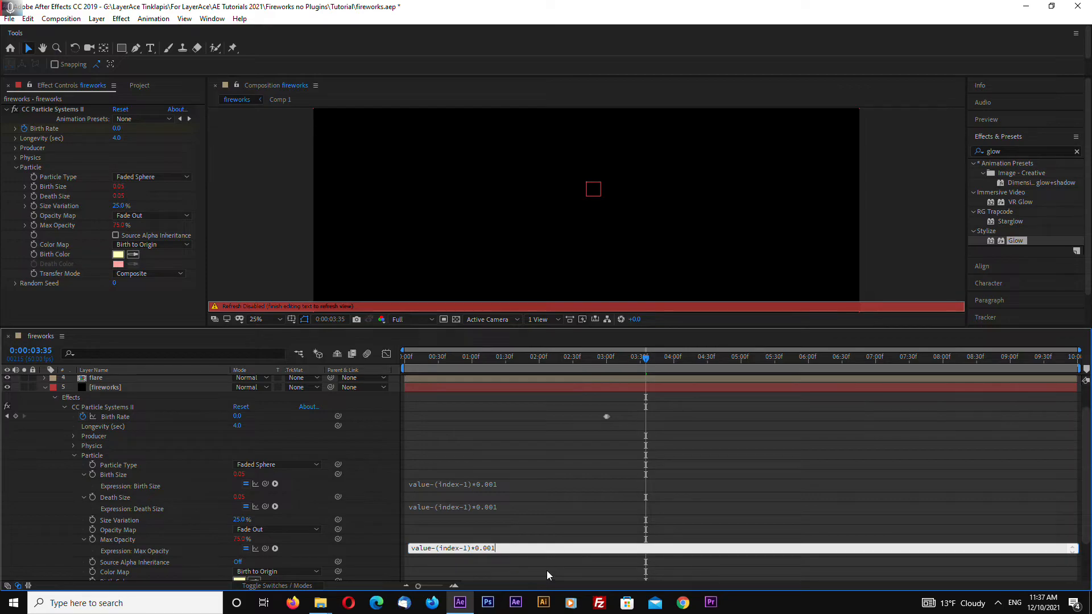
left_click_drag(509, 549, 472, 549)
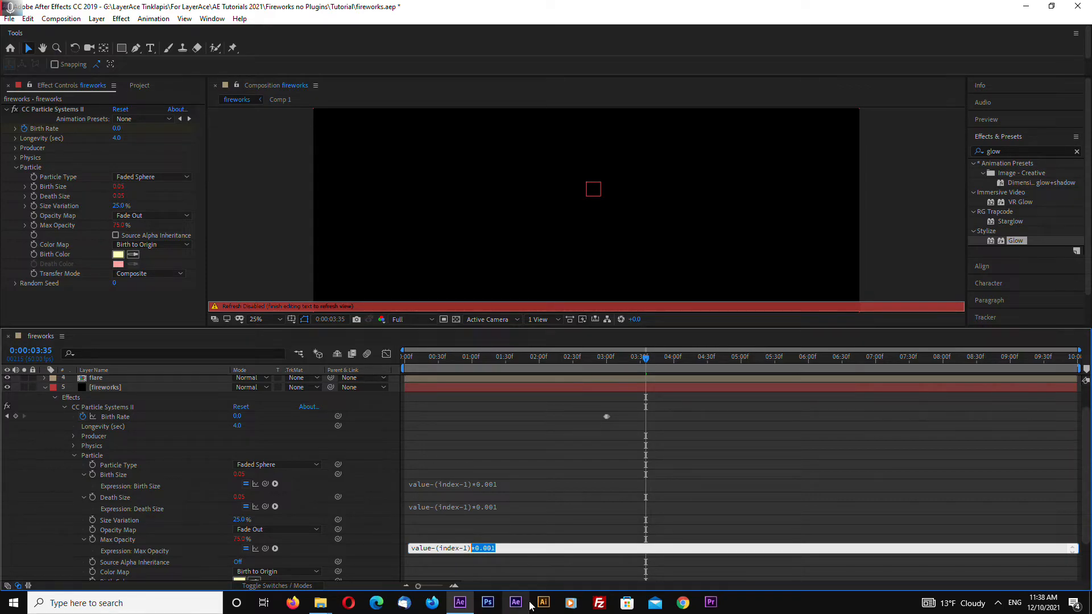
key("BackSpace")
left_click(552, 465)
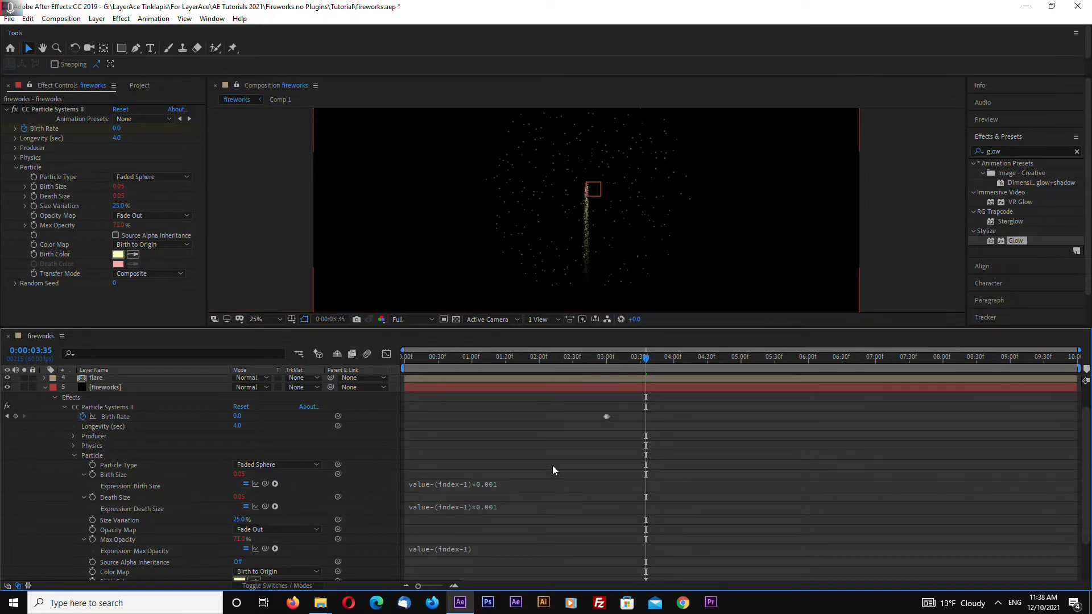
left_click_drag(528, 327, 528, 343)
left_click(43, 404)
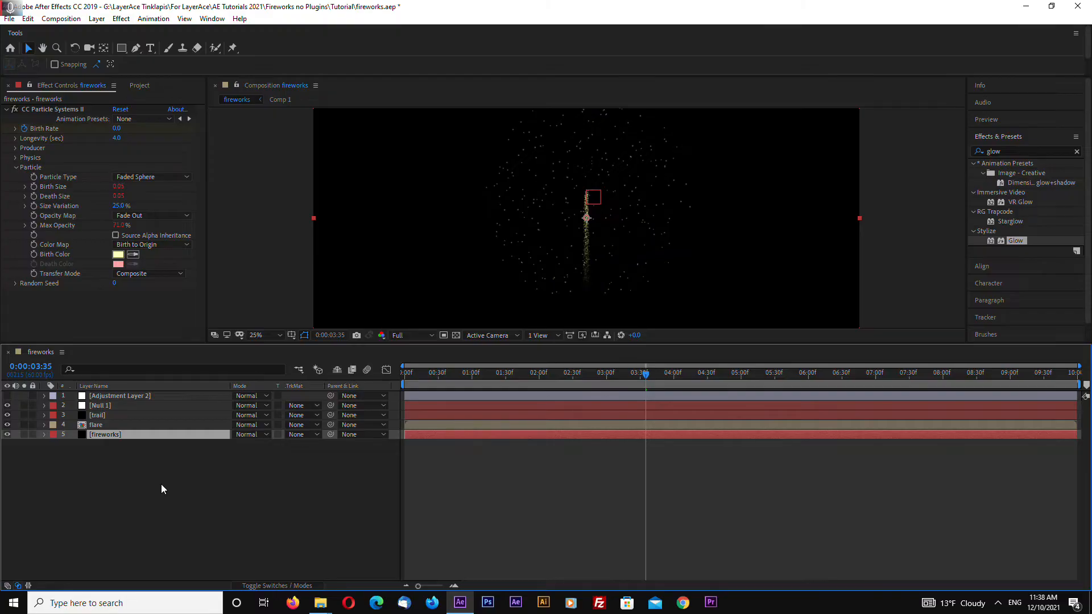
- Compare the particle values of the fireworks layer with those of a test duplicate, and delete the lower copy
key("ctrl+d")
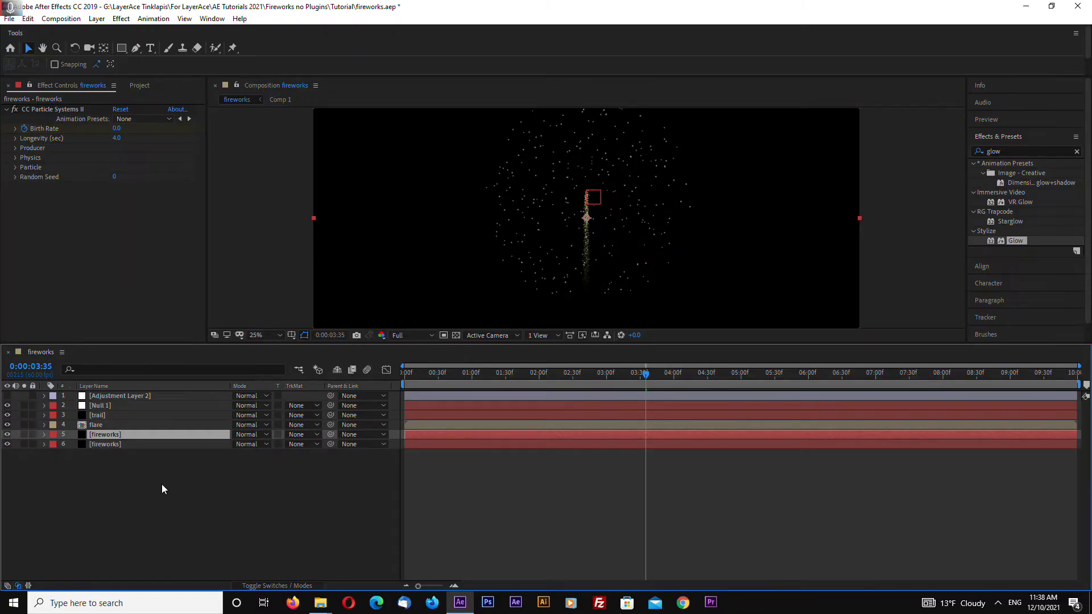
left_click(121, 446)
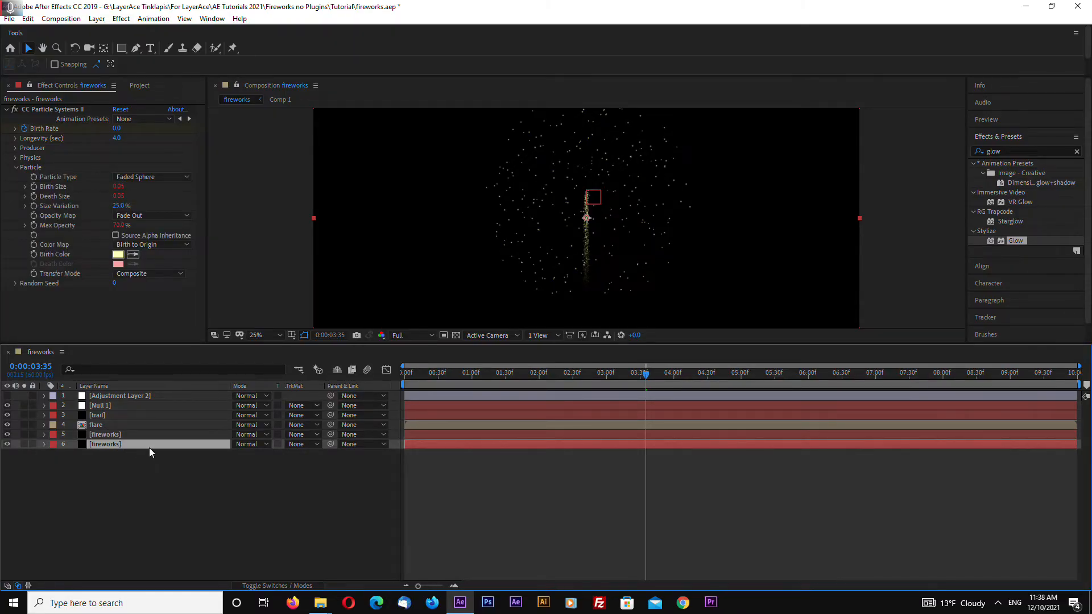
left_click(121, 435)
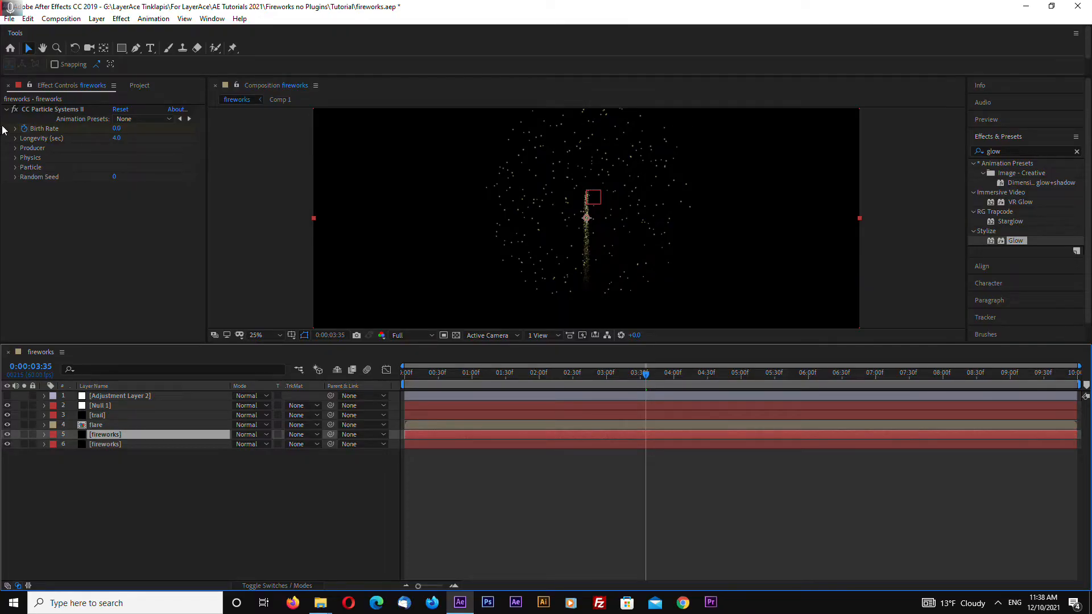
left_click(16, 167)
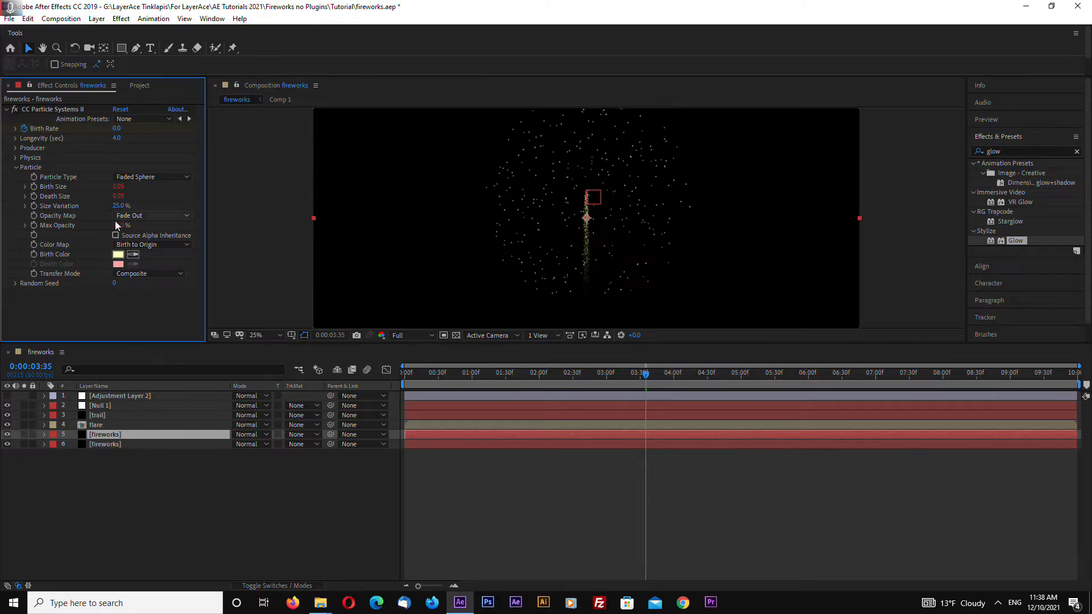
left_click(118, 446)
left_click(115, 435)
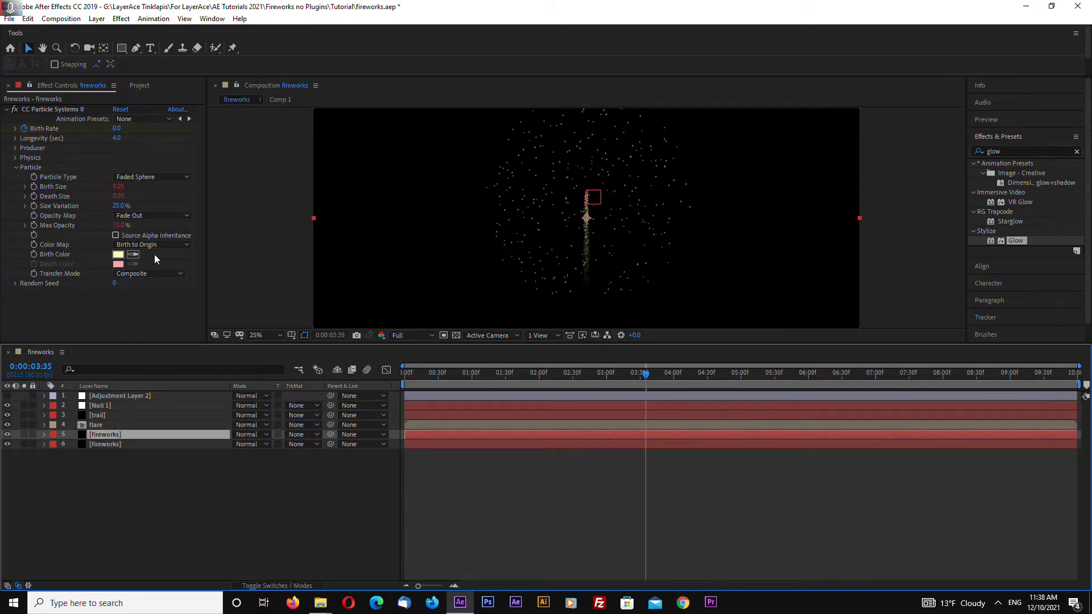
left_click(119, 446)
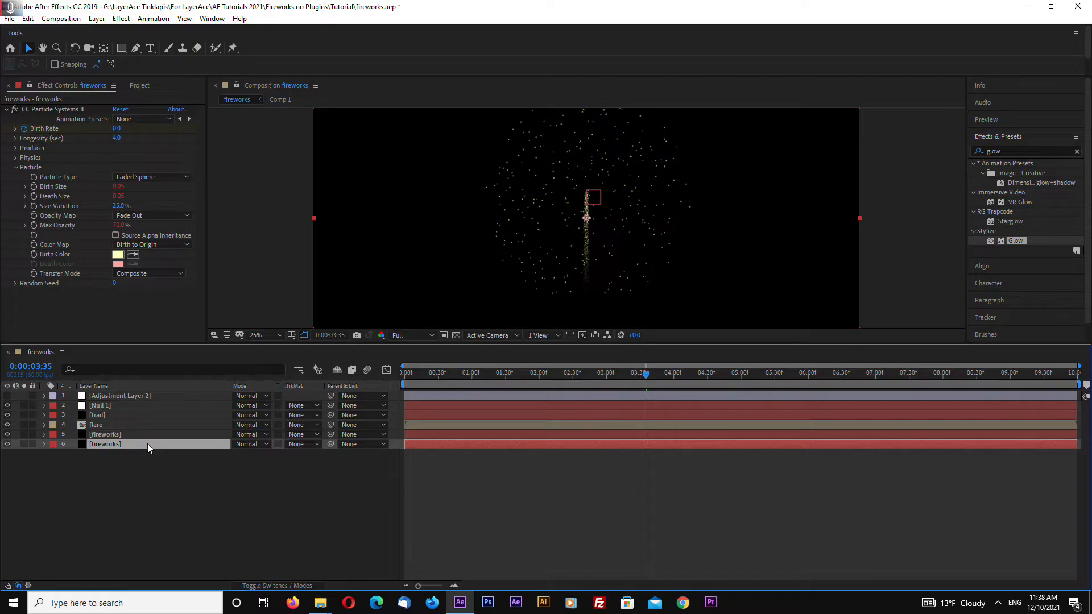
left_click(120, 187)
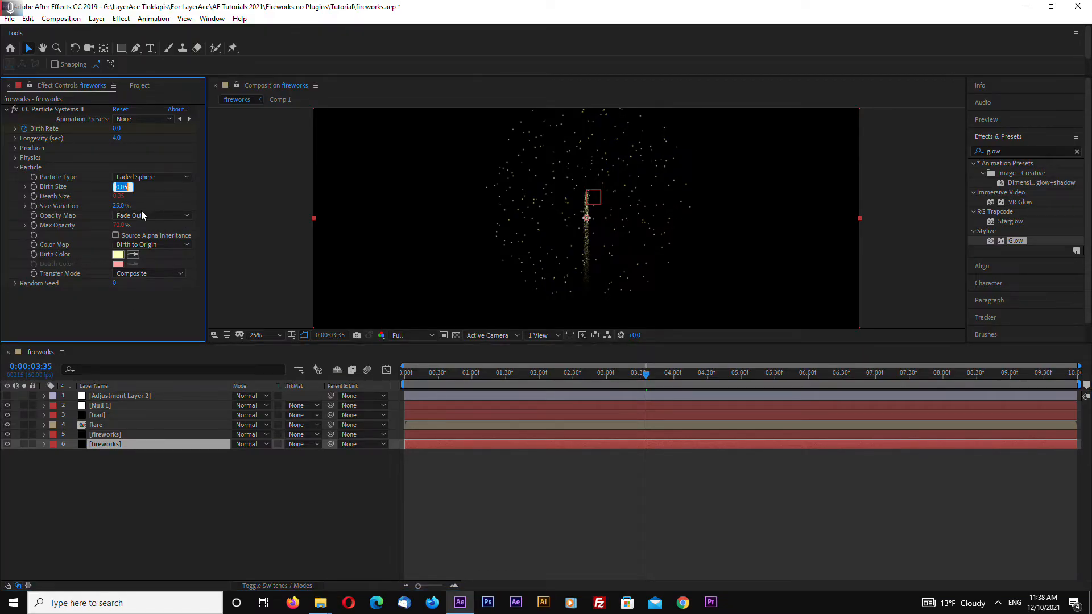
left_click(127, 187)
left_click(115, 471)
left_click(114, 445)
key("Delete")
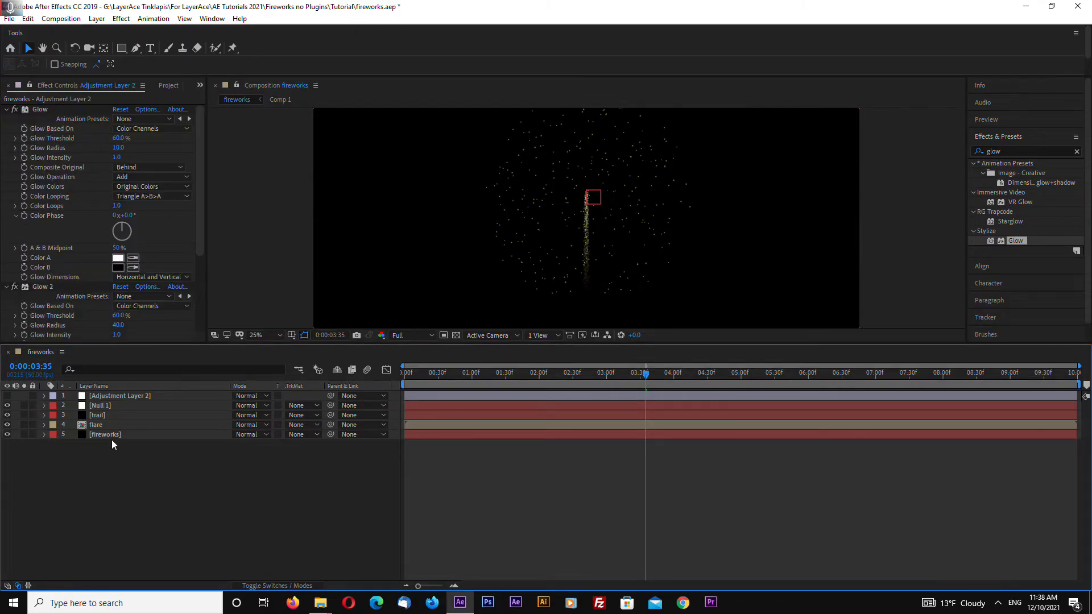
- Raise the base Max Opacity of the remaining fireworks layer so that its expression evaluates to 75%
left_click(108, 435)
left_click(120, 225)
type("75")
key("Return")
left_click(253, 278)
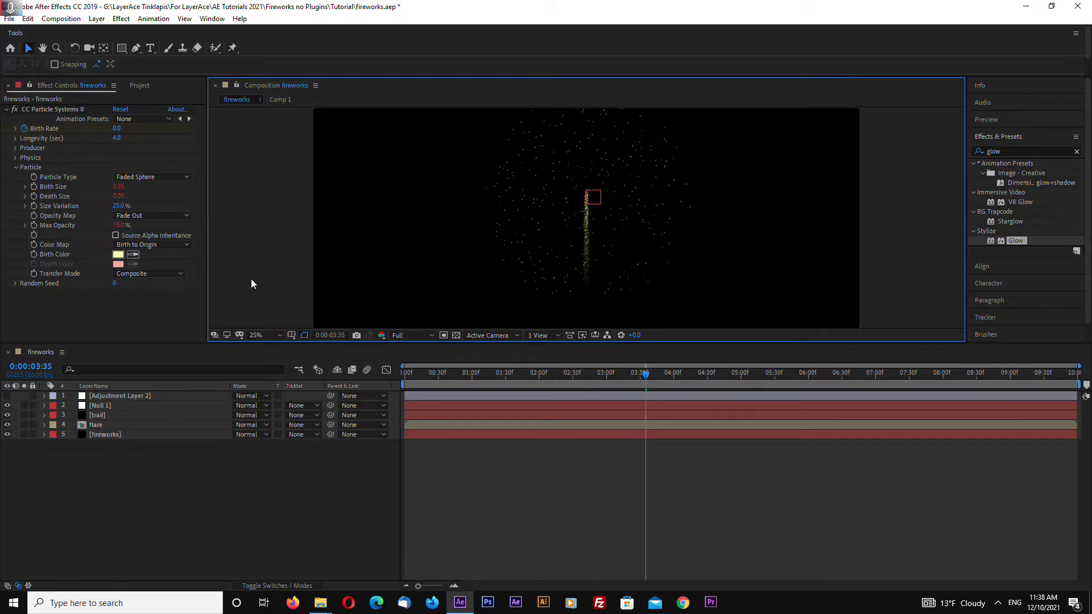
left_click(123, 228)
- Reveal the fireworks layer's modified properties and change its Max Opacity expression to value-(index-1)*2
left_click(134, 437)
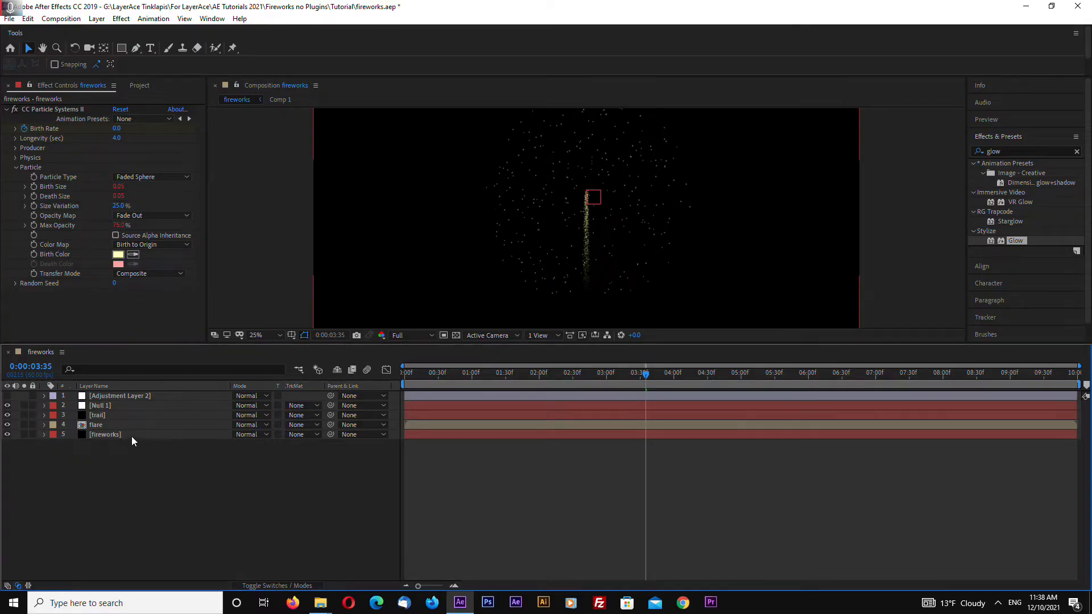
left_click(134, 436)
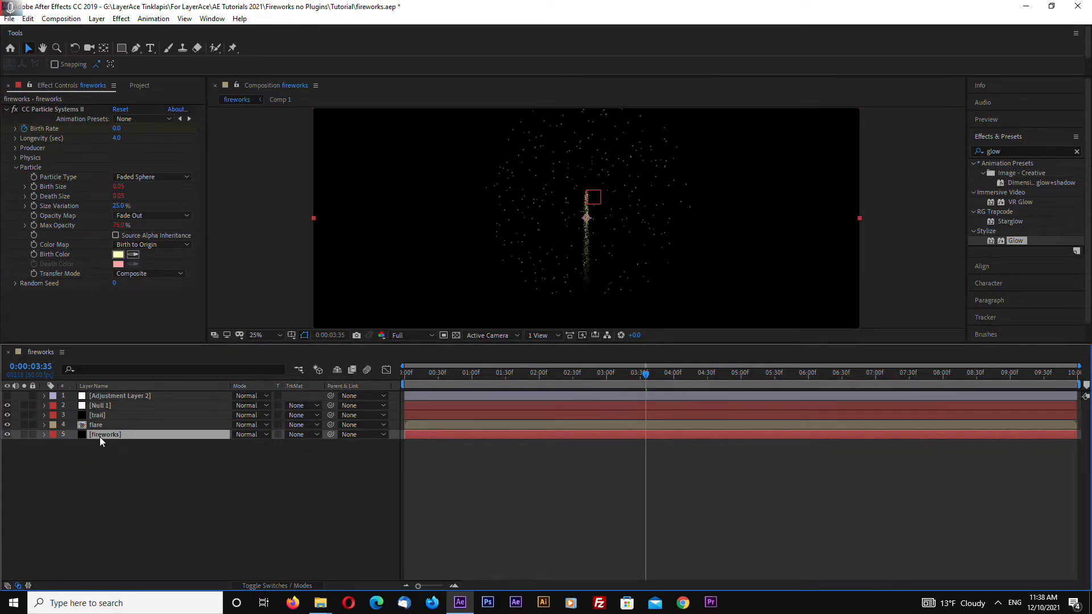
key("e")
key("e")
key("u")
key("u")
left_click_drag(520, 345, 517, 259)
left_click(473, 541)
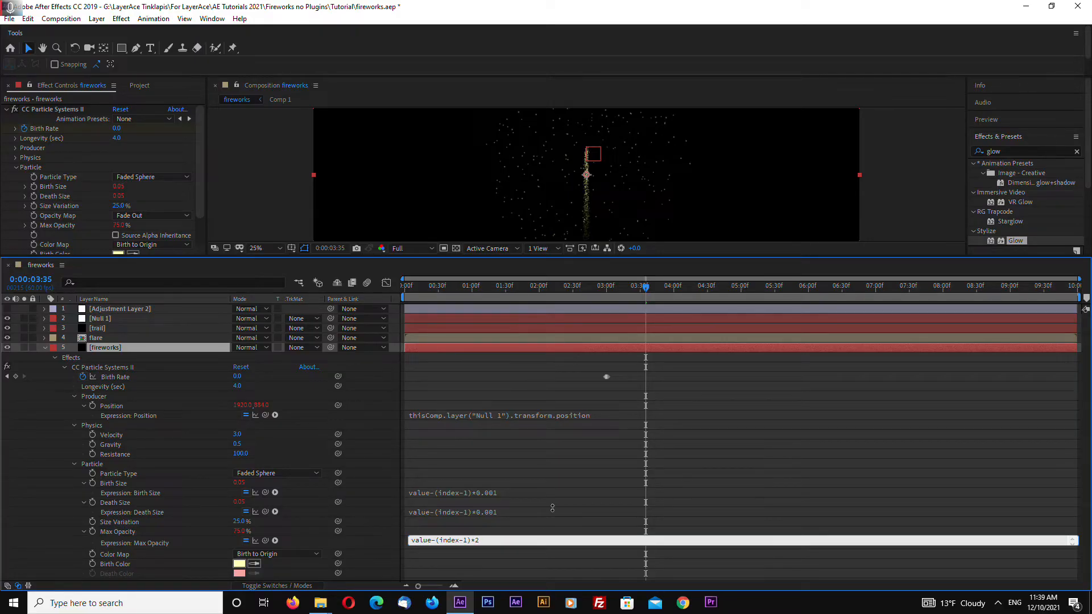
left_click(564, 449)
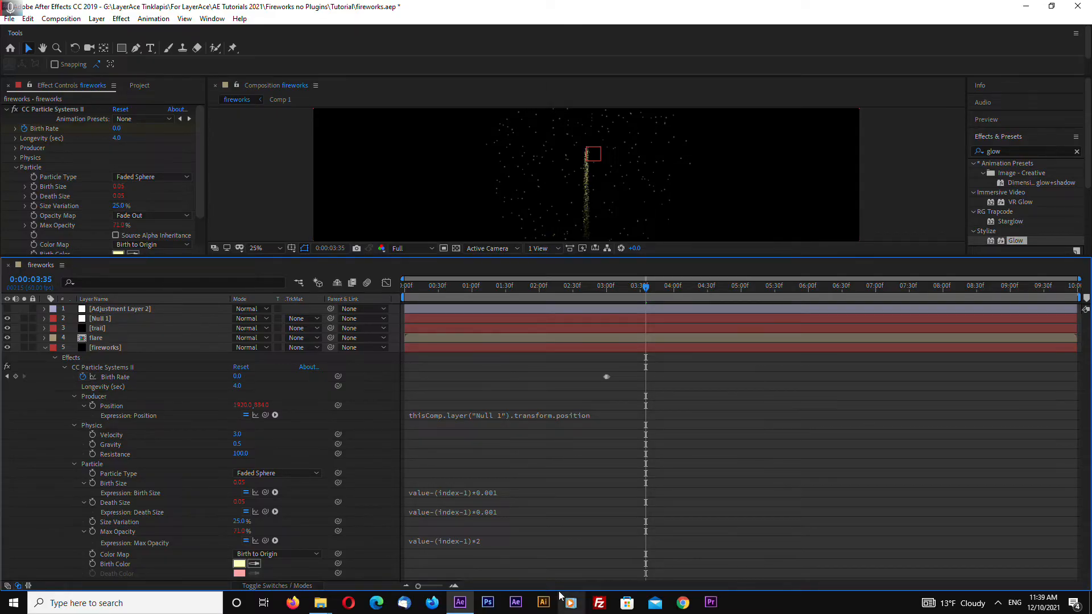
- Try a multiplier of 1 in the fireworks layer's Max Opacity expression, making it value-(index-1)*1
left_click(487, 542)
left_click_drag(471, 541, 479, 541)
type("*")
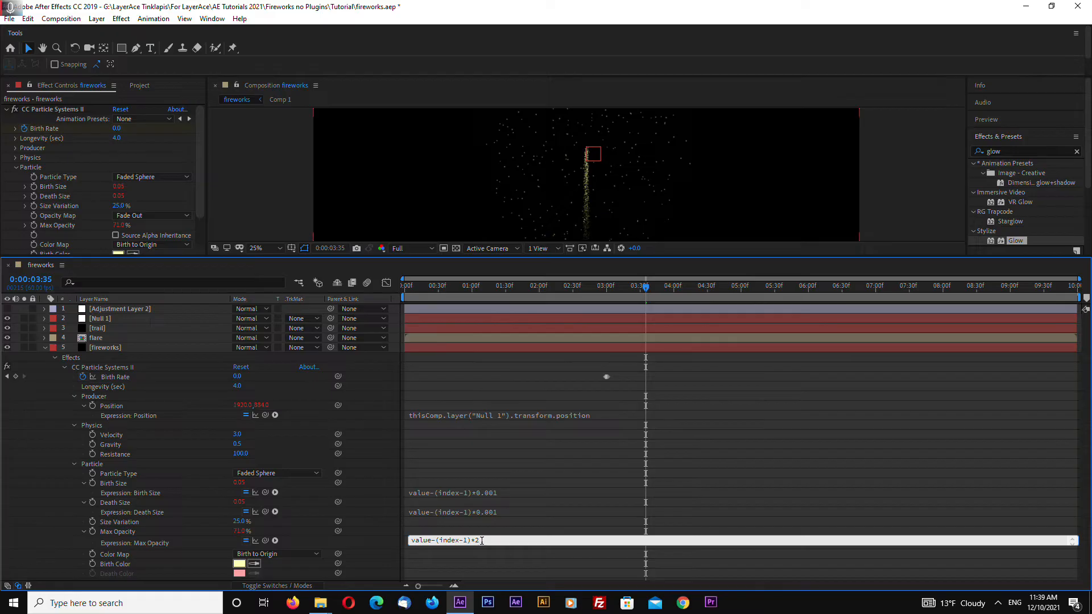
type("1")
left_click(563, 472)
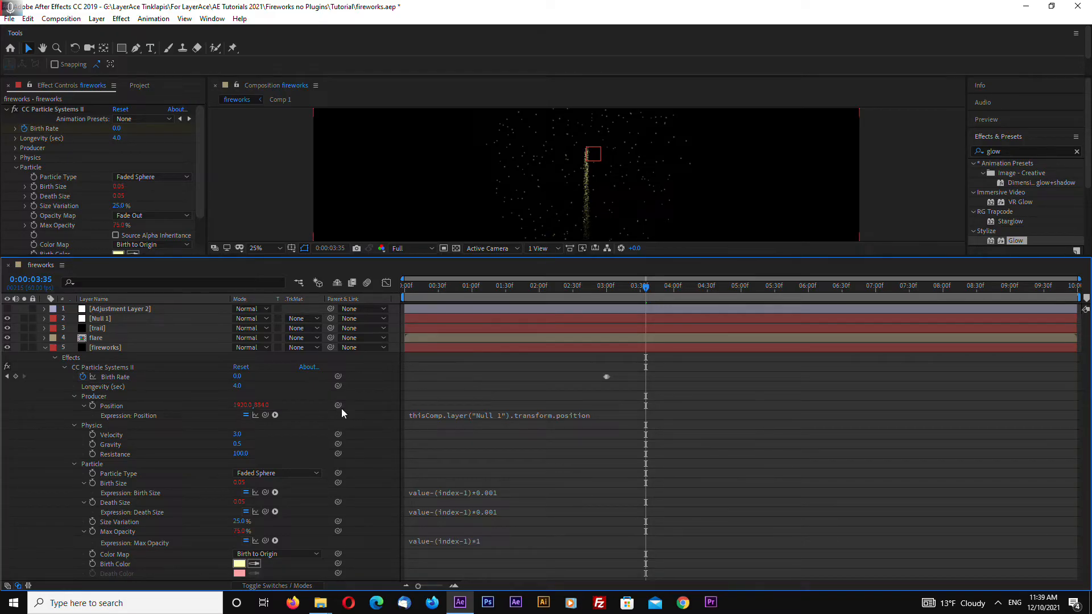
- Replace the multiplier in the Max Opacity expression with 1.5, making it value-(index-1)*1.5
left_click(491, 540)
left_click_drag(481, 541, 472, 543)
key("BackSpace")
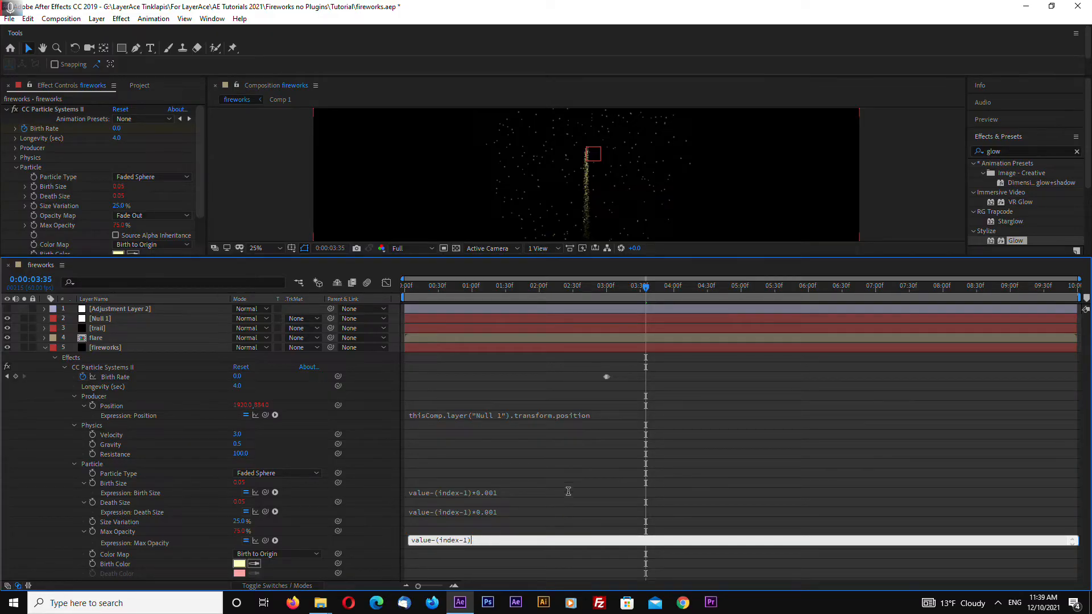
left_click(564, 487)
left_click(471, 542)
left_click(479, 540)
type("*1.5")
left_click(555, 493)
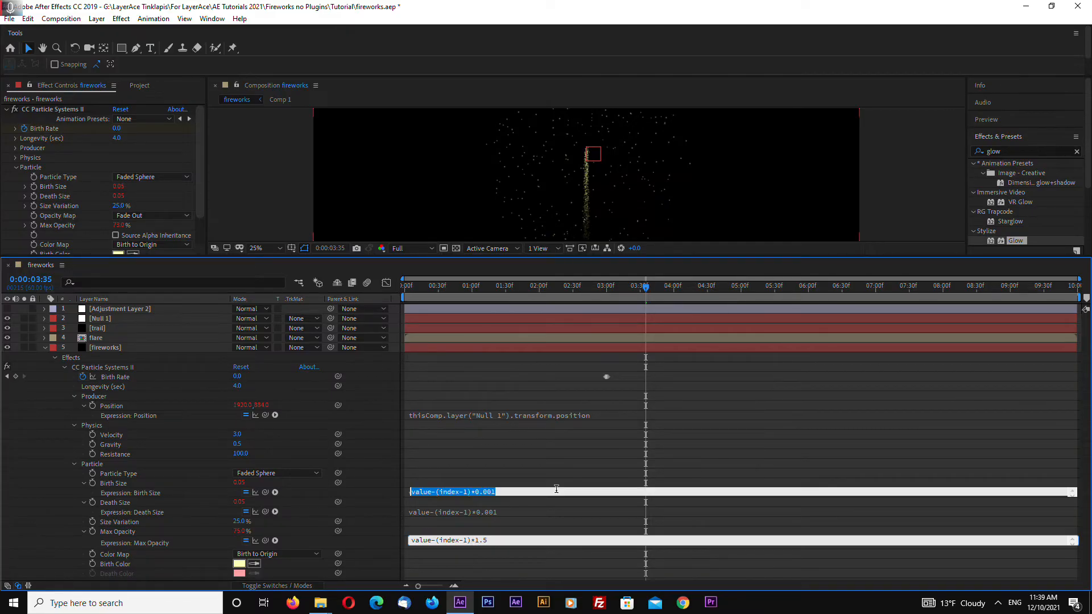
left_click(290, 206)
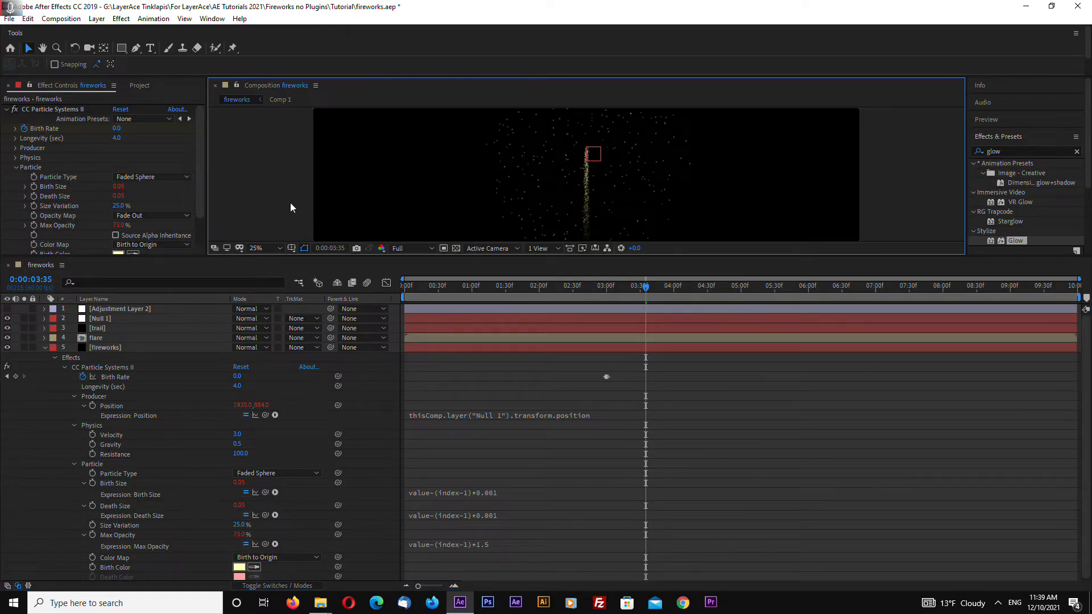
left_click(500, 544)
left_click(489, 545)
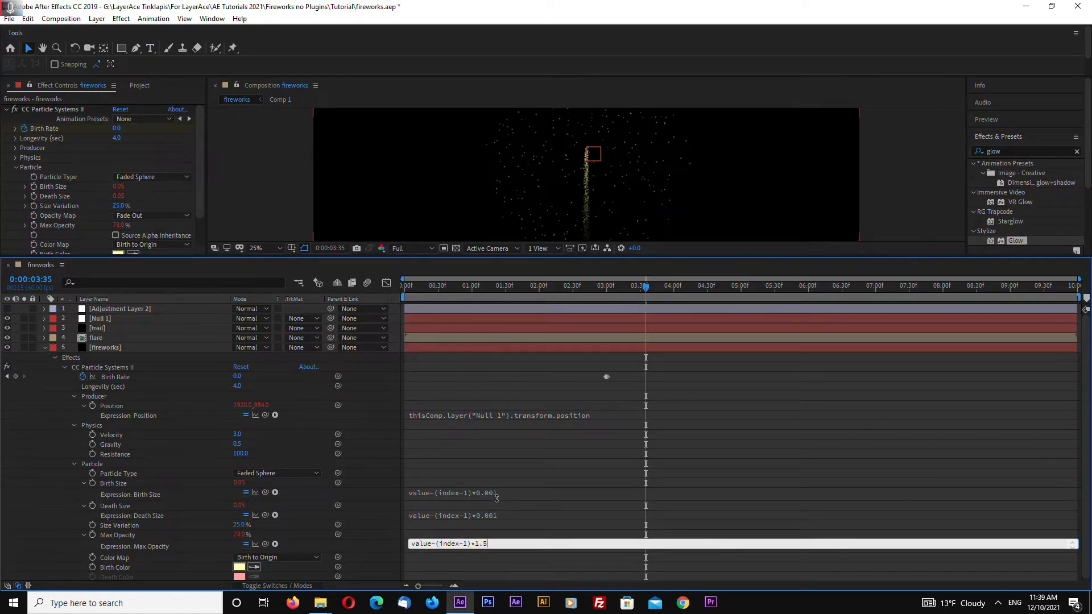
- Check the Max Opacity falloff between the fireworks layer and a fresh duplicate, and delete the lower copy
left_click(45, 349)
left_click(105, 349)
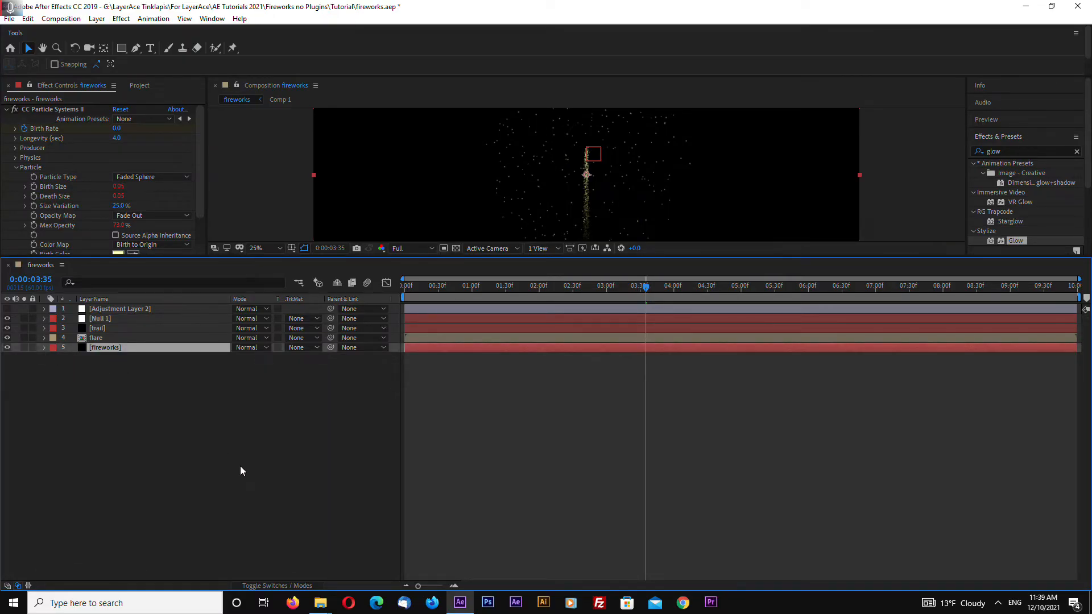
key("ctrl+d")
left_click(15, 165)
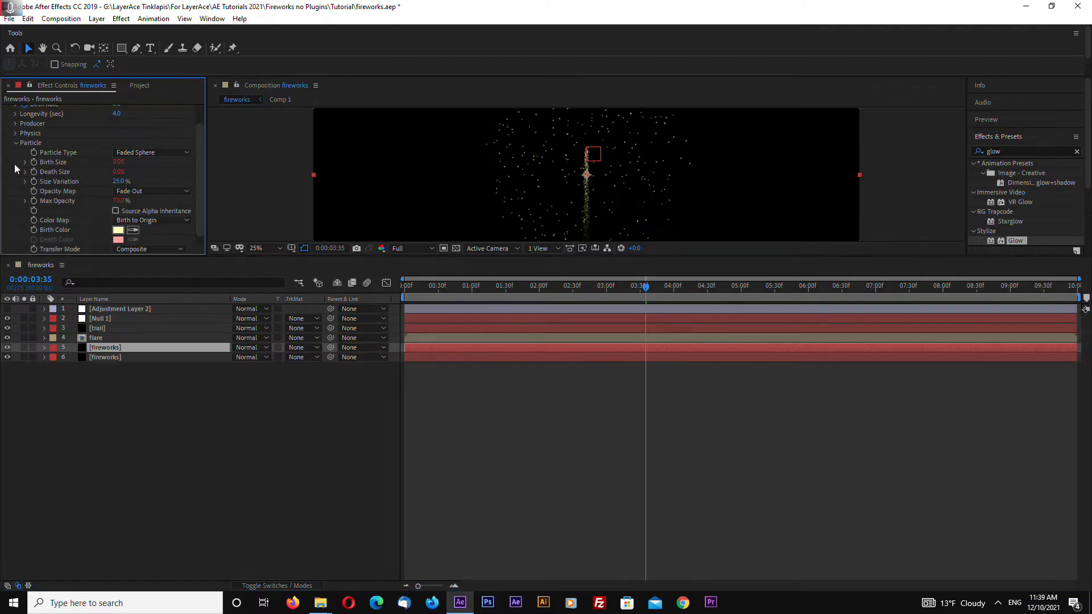
left_click(104, 359)
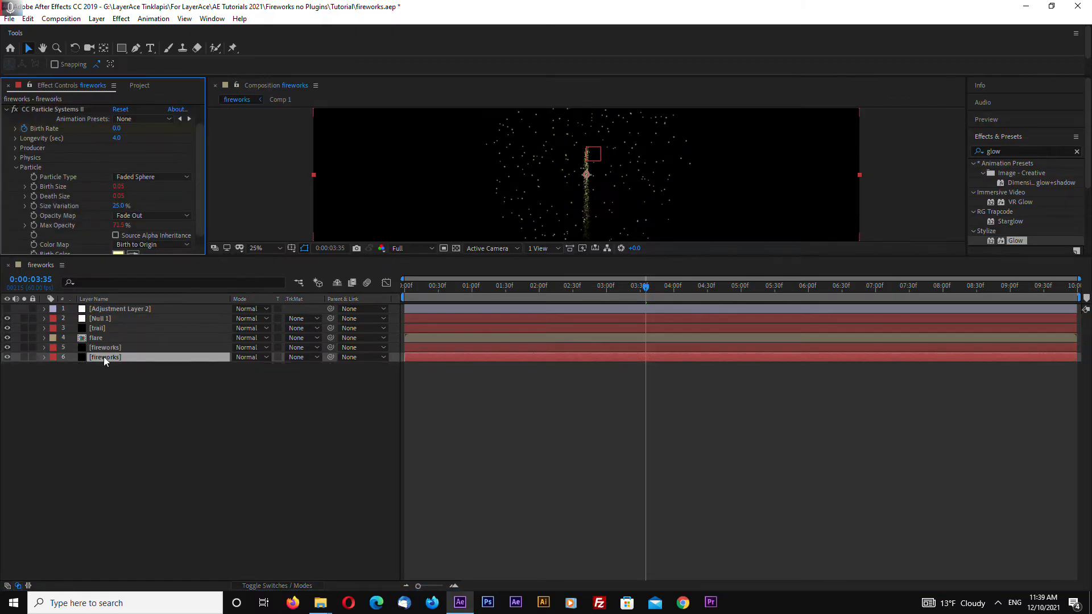
left_click(110, 348)
left_click(107, 357)
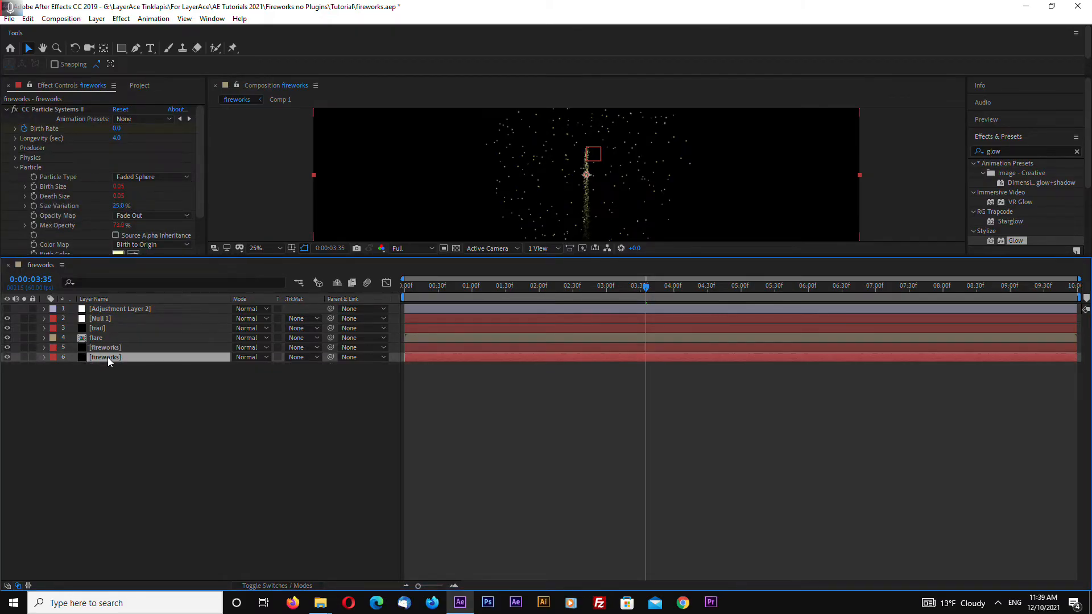
left_click(108, 348)
left_click(106, 359)
left_click(108, 348)
left_click(107, 358)
left_click(108, 348)
left_click(106, 359)
key("Delete")
- Set the multiplier in the fireworks layer's Max Opacity expression to 2, making it value-(index-1)*2
left_click(109, 348)
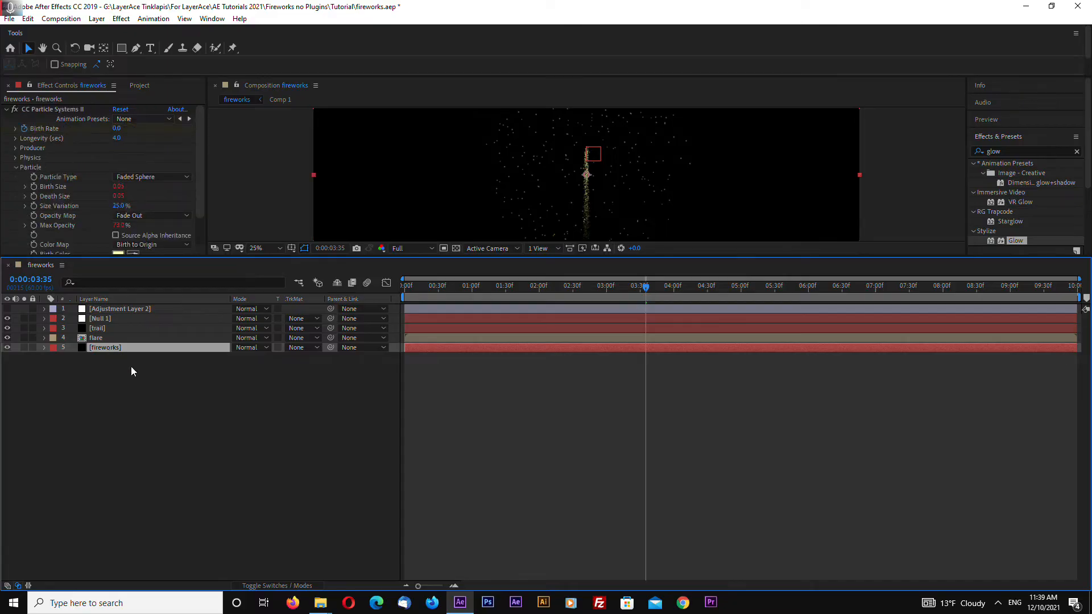
key("u")
key("u")
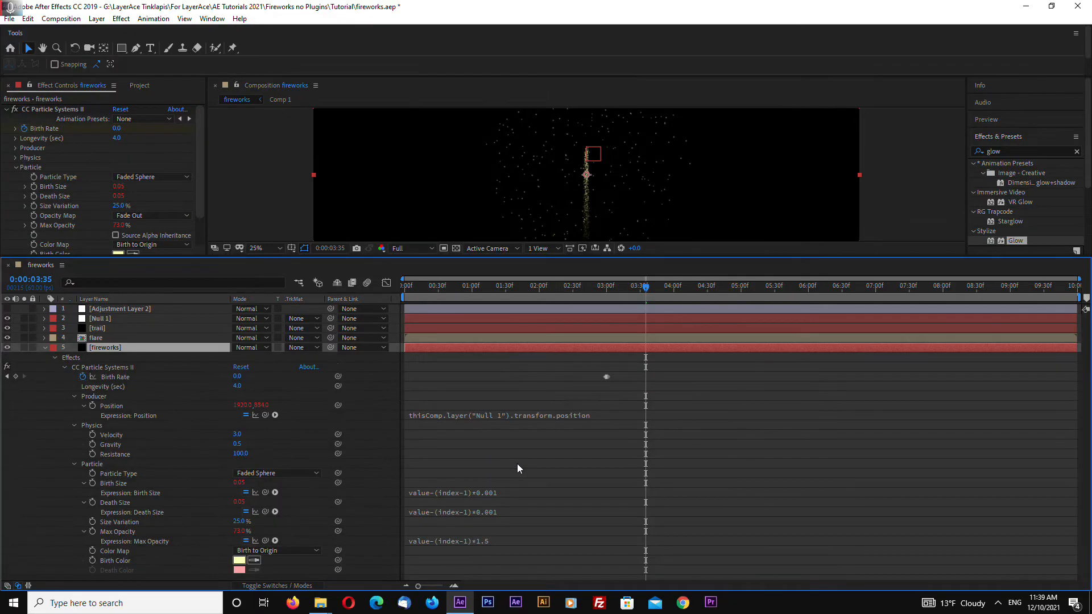
left_click(495, 535)
left_click(495, 537)
key("BackSpace")
key("BackSpace")
key("BackSpace")
type("2")
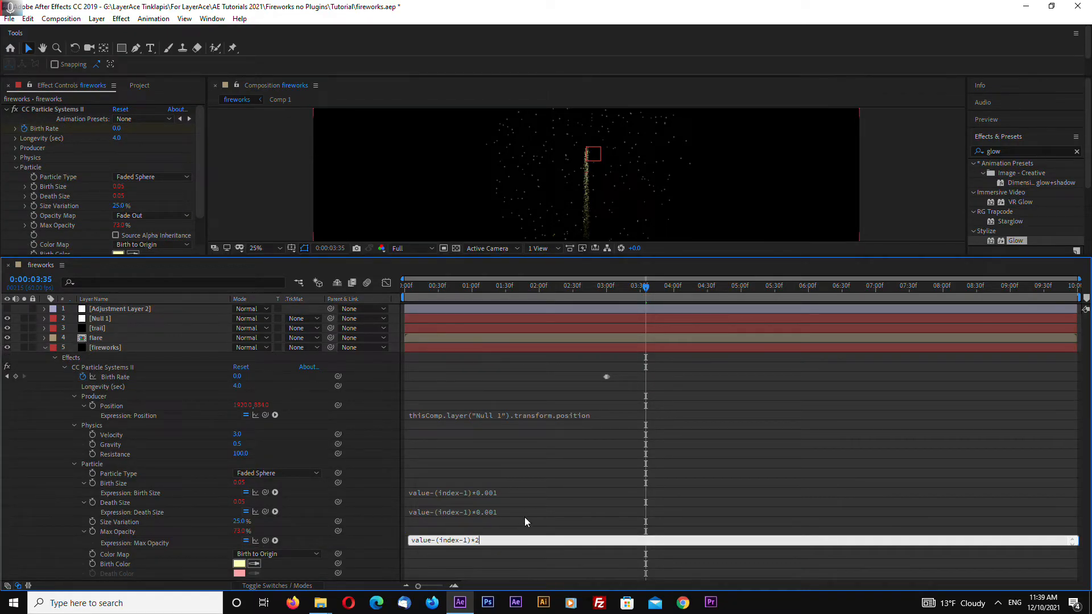
left_click(520, 529)
- Duplicate the fireworks layer and compare the Max Opacity of the two copies
left_click(44, 347)
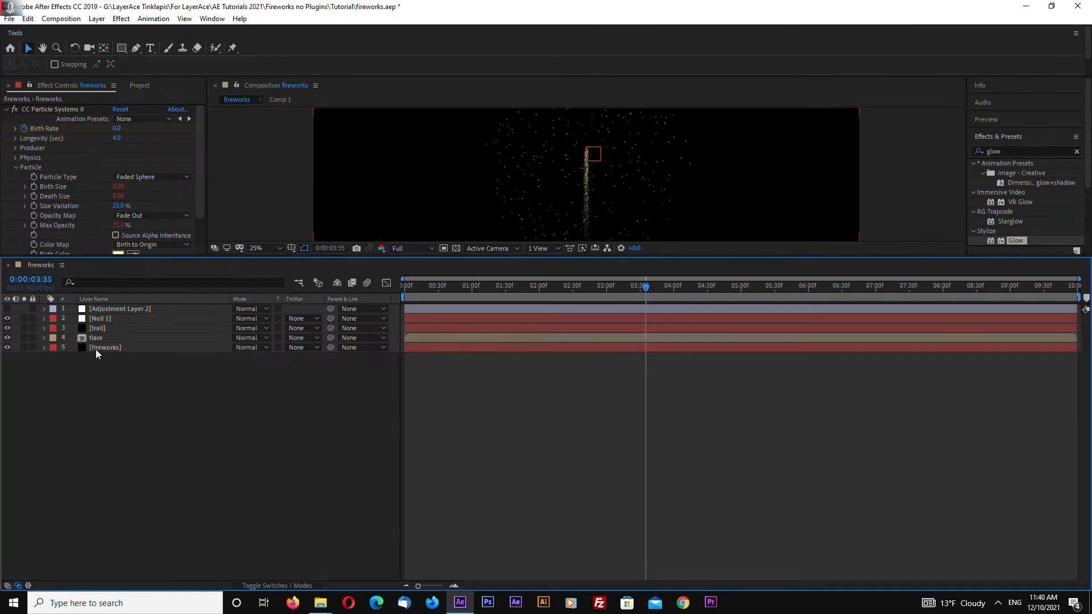
left_click(95, 348)
key("ctrl+d")
left_click(15, 167)
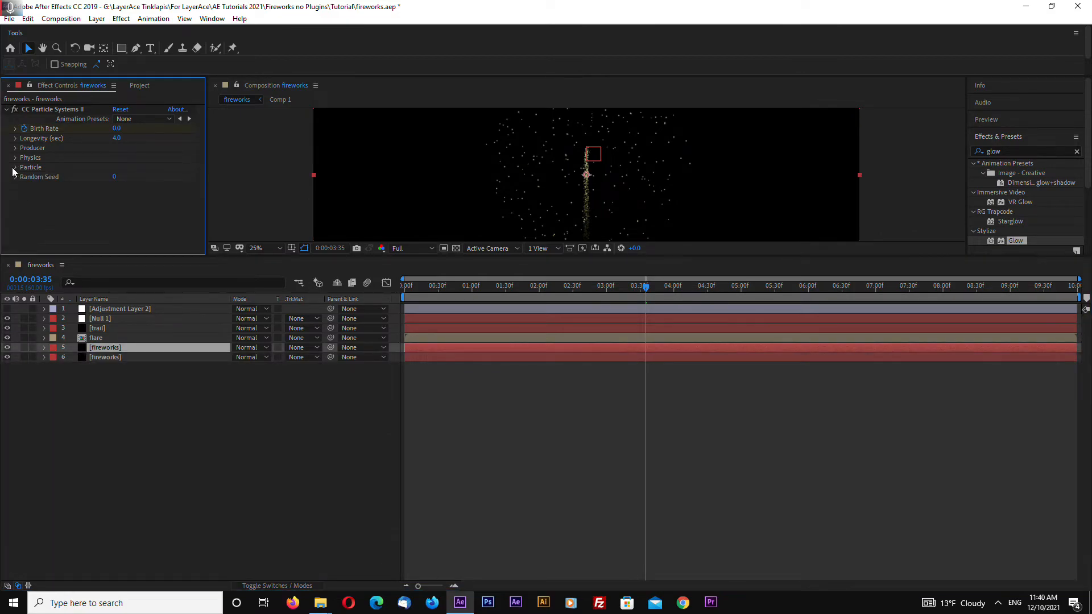
left_click(15, 167)
left_click(103, 359)
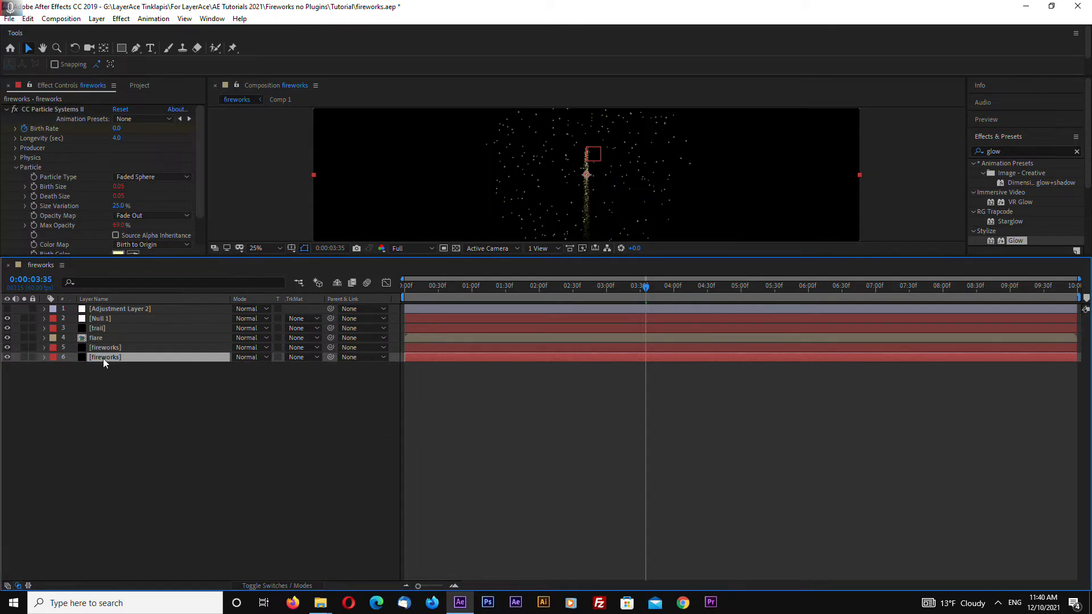
left_click(105, 346)
left_click(104, 355)
left_click(103, 348)
left_click(103, 357)
left_click(104, 348)
left_click(103, 350, "ctrl")
left_click(105, 349)
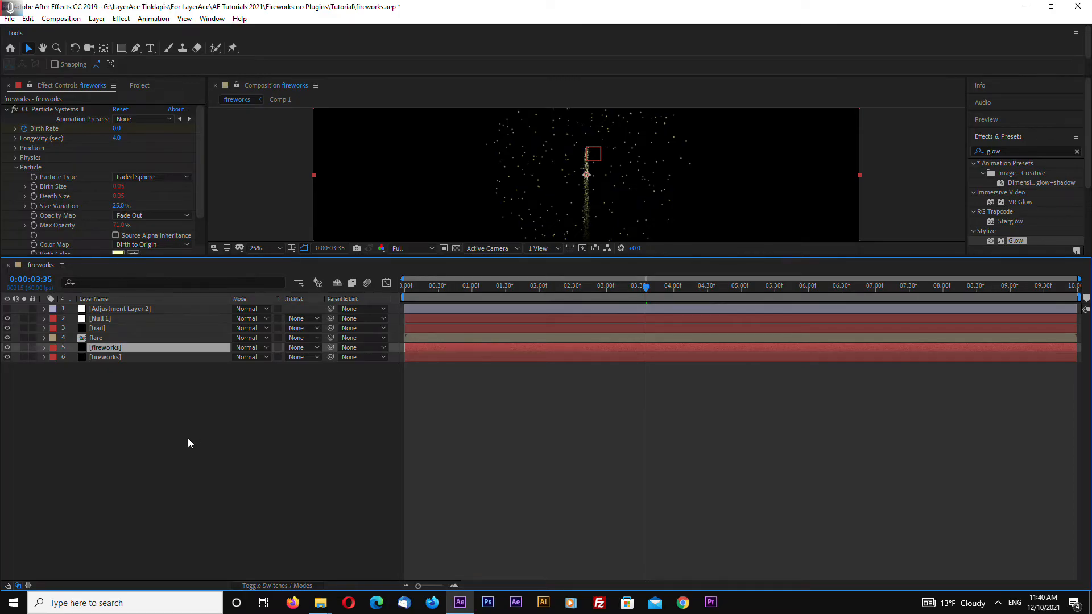
- Duplicate the fireworks layer repeatedly until the copies occupy layers 5 to 30
key("ctrl+d")
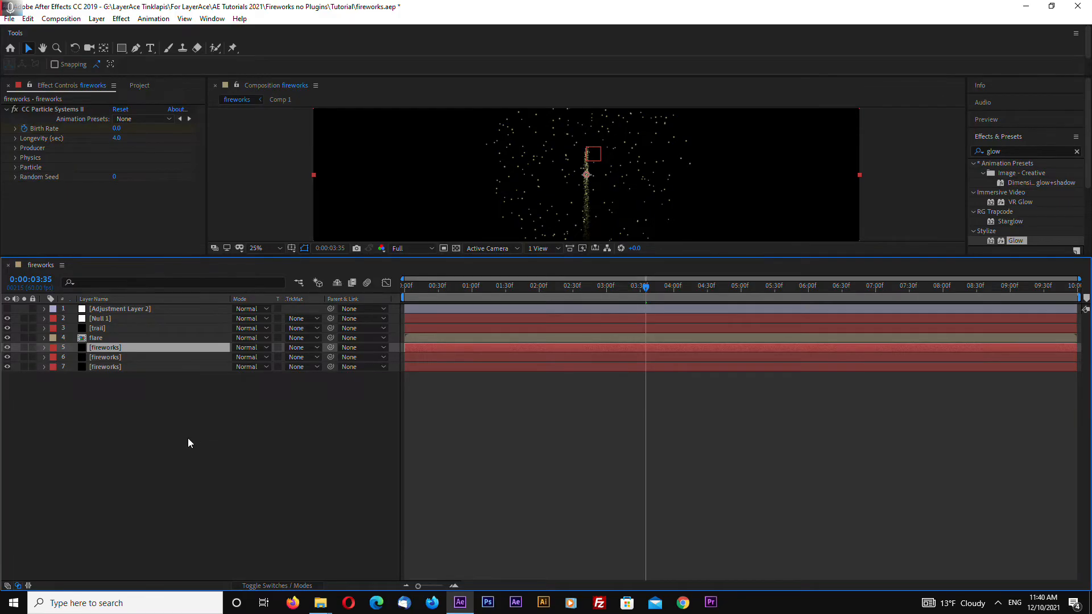
key("ctrl+d")
key("ctrl+d")
key("ctrl+d")
key("ctrl+d")
key("ctrl+d")
key("ctrl+d")
key("ctrl+d")
key("ctrl+d")
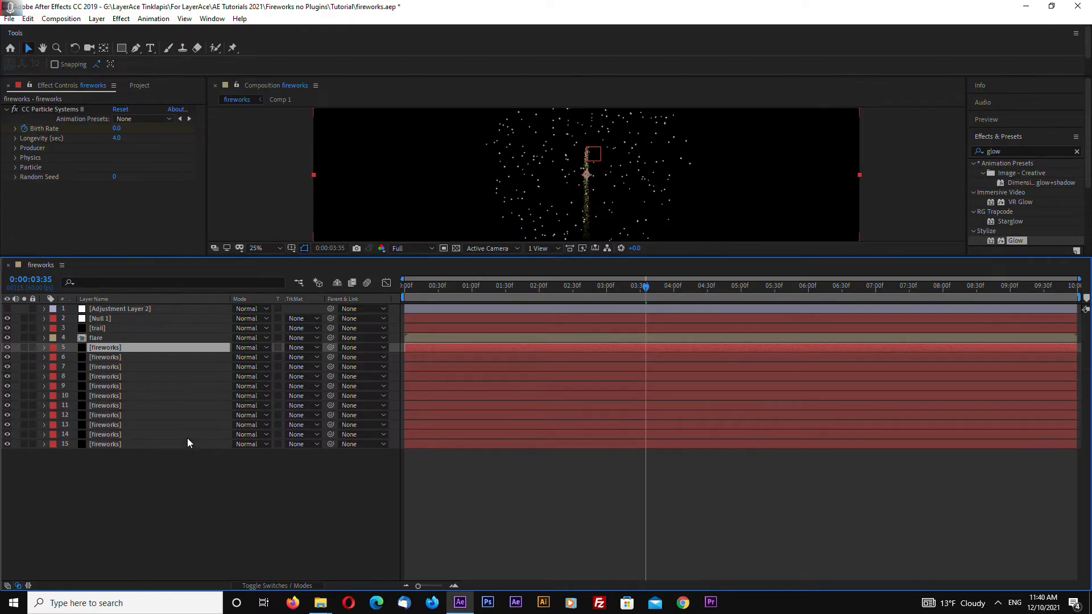
key("ctrl+d")
key("ctrl+d")
key("ctrl+d")
key("ctrl+d")
key("ctrl+d")
key("ctrl+d")
key("ctrl+d")
key("ctrl+d")
key("ctrl+d")
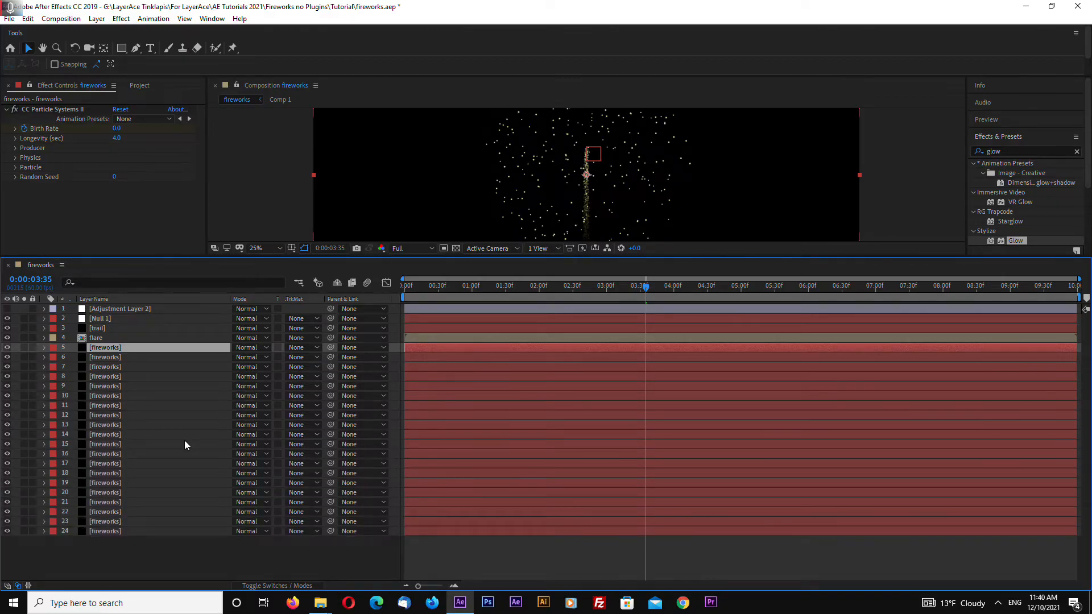
key("ctrl+d")
key("ctrl+d")
key("ctrl+d")
key("ctrl+d")
key("ctrl+d")
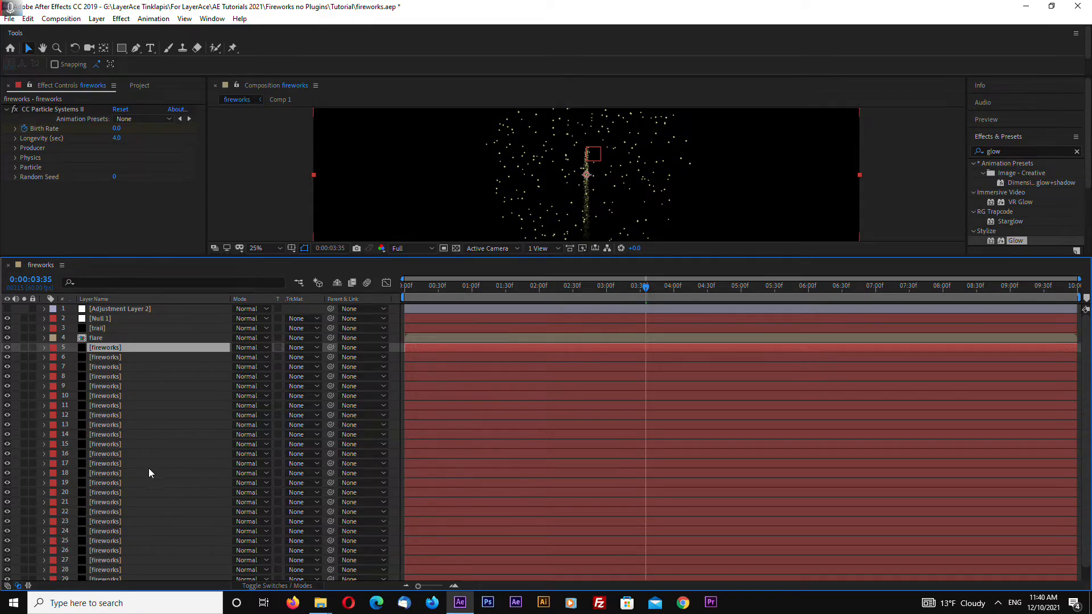
- Compare the particle Birth Size, Death Size and Max Opacity of the fireworks layers 5 and 30
scroll(150, 470, "down", 1)
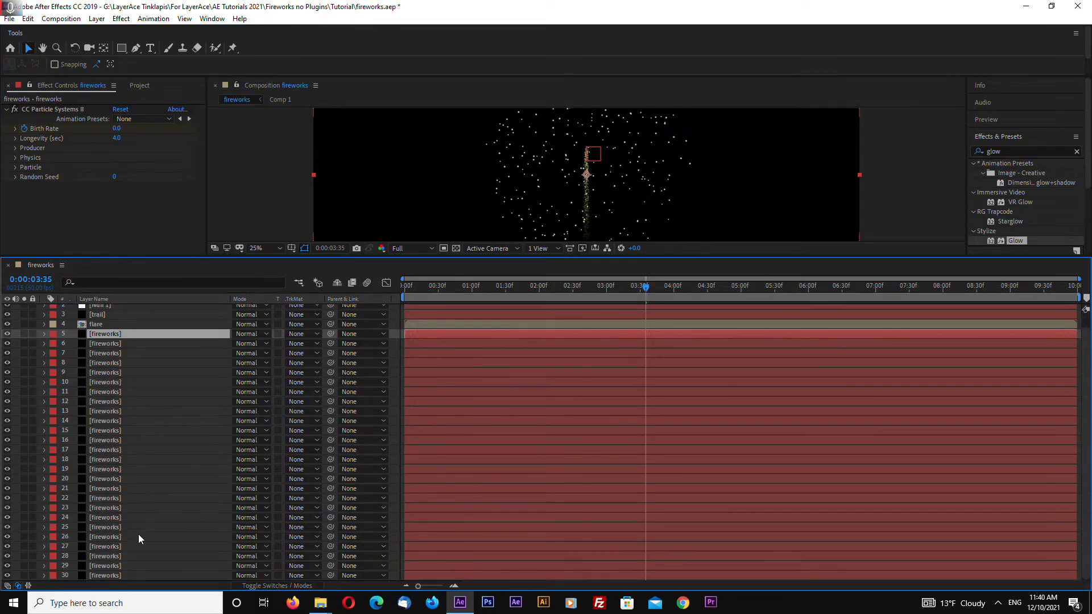
left_click(108, 576)
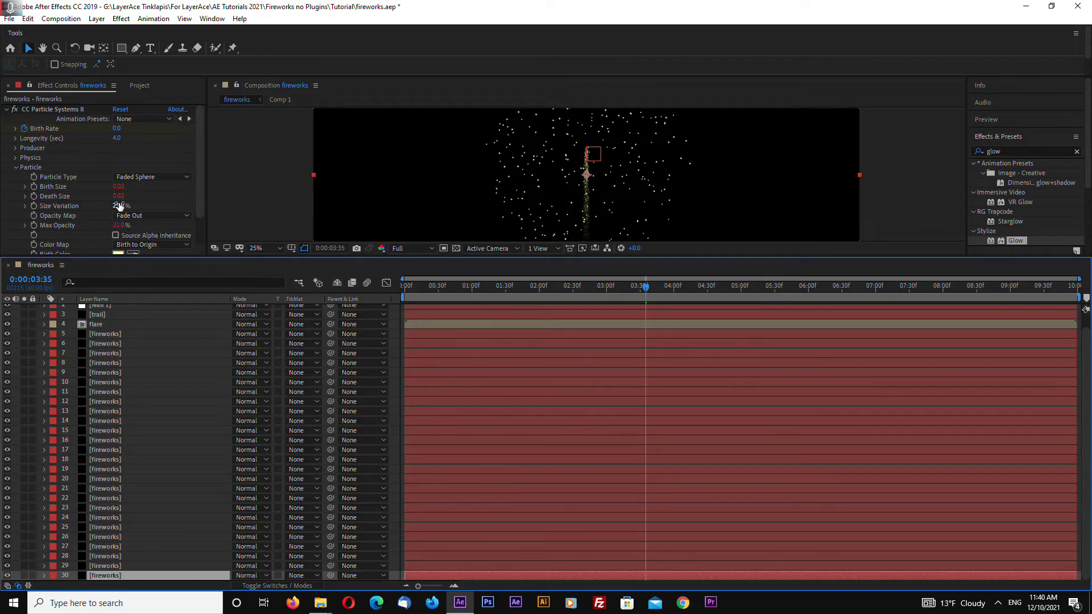
left_click(111, 335)
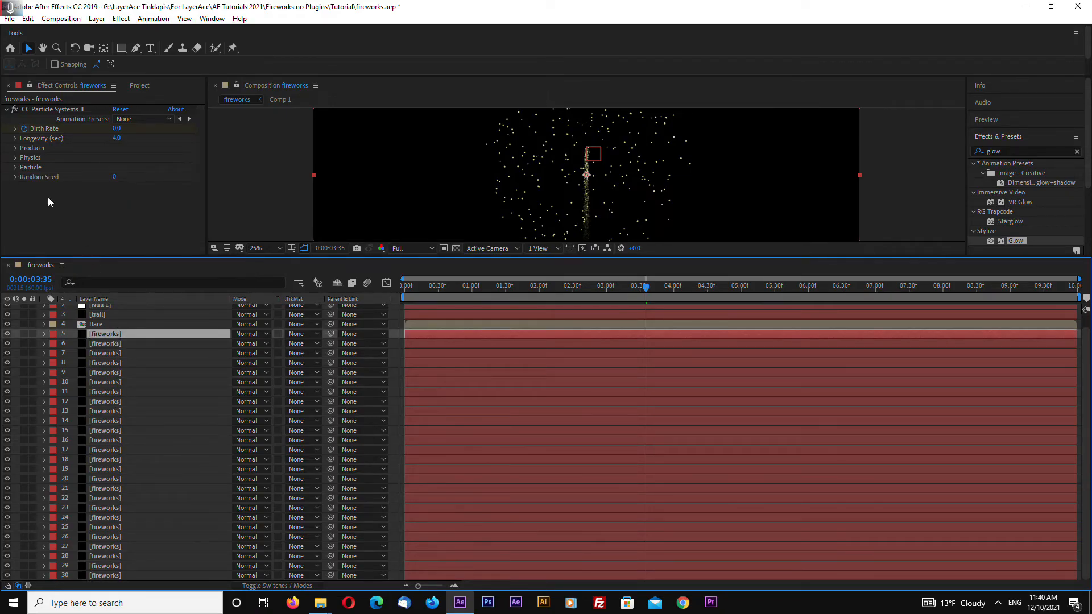
left_click(15, 168)
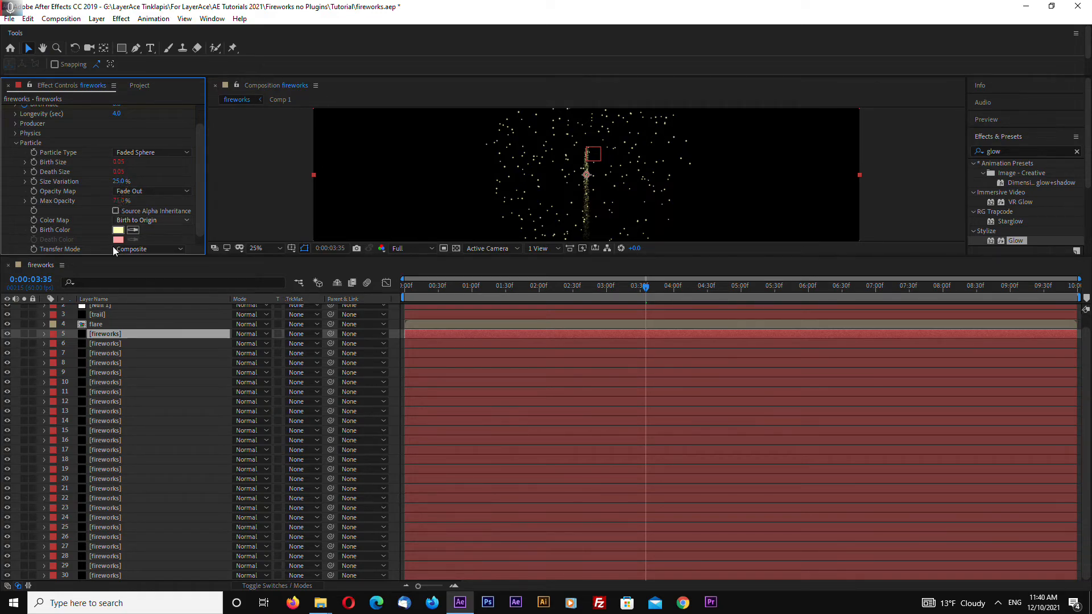
left_click(111, 575)
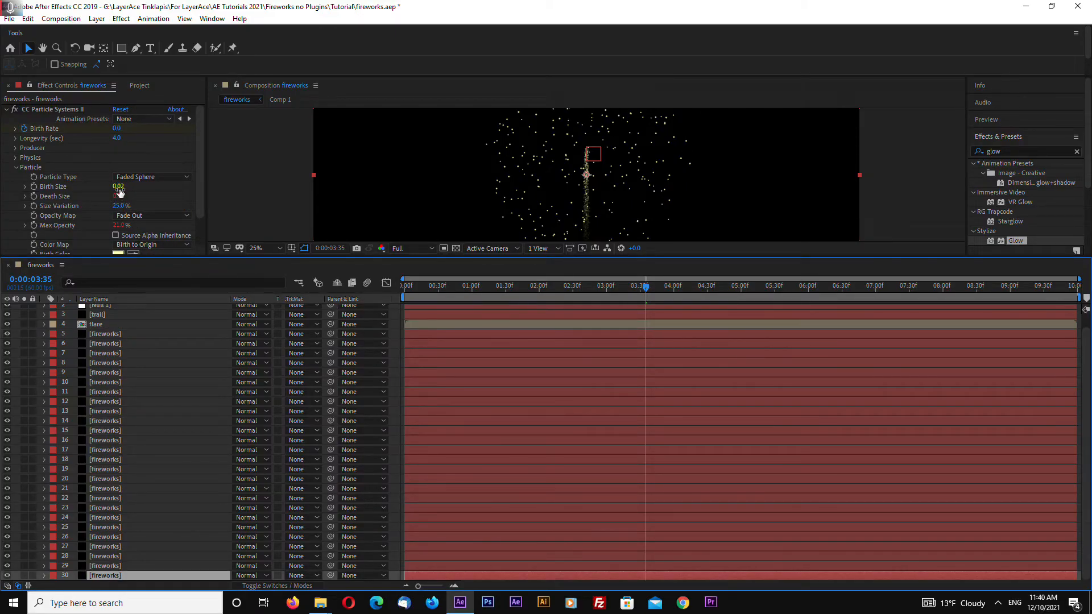
- Sequence all fireworks layers from 5 to 30 with an overlap of 0:00:09:59 and Transition off
left_click(113, 334)
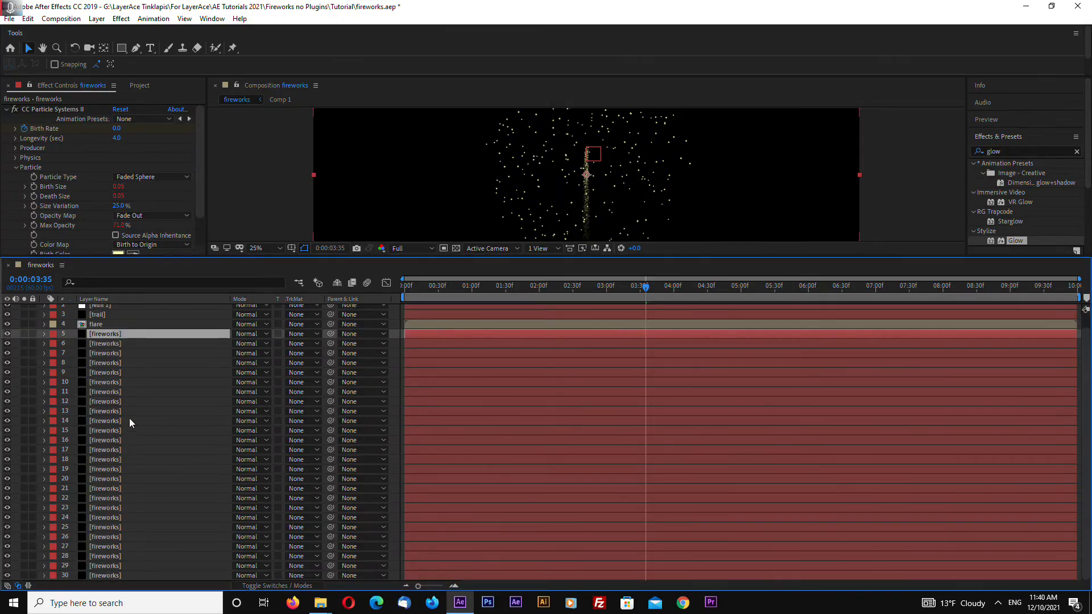
left_click(116, 576, "shift")
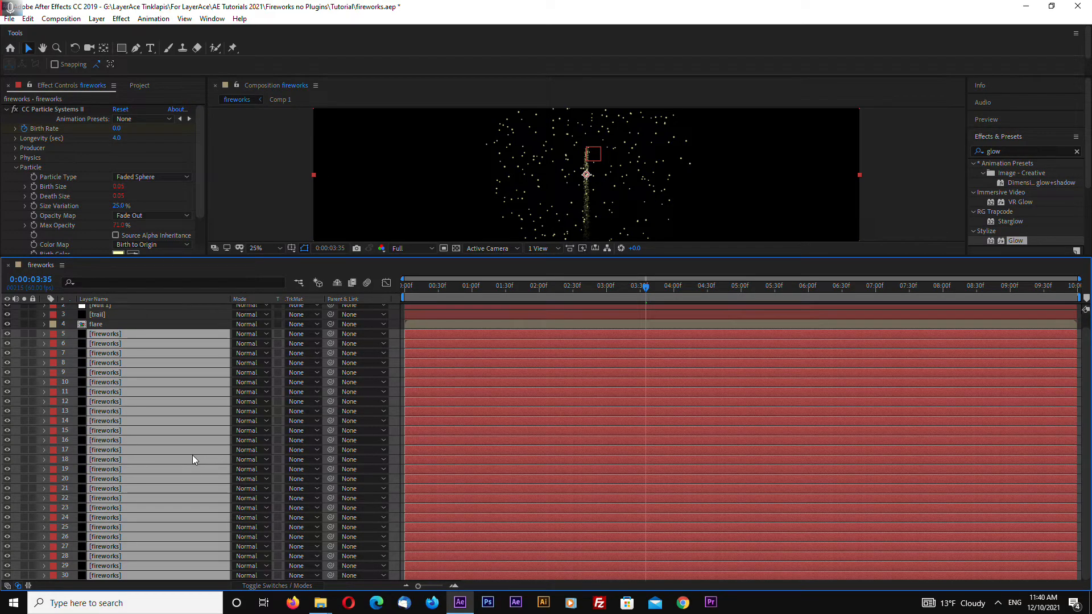
right_click(148, 384)
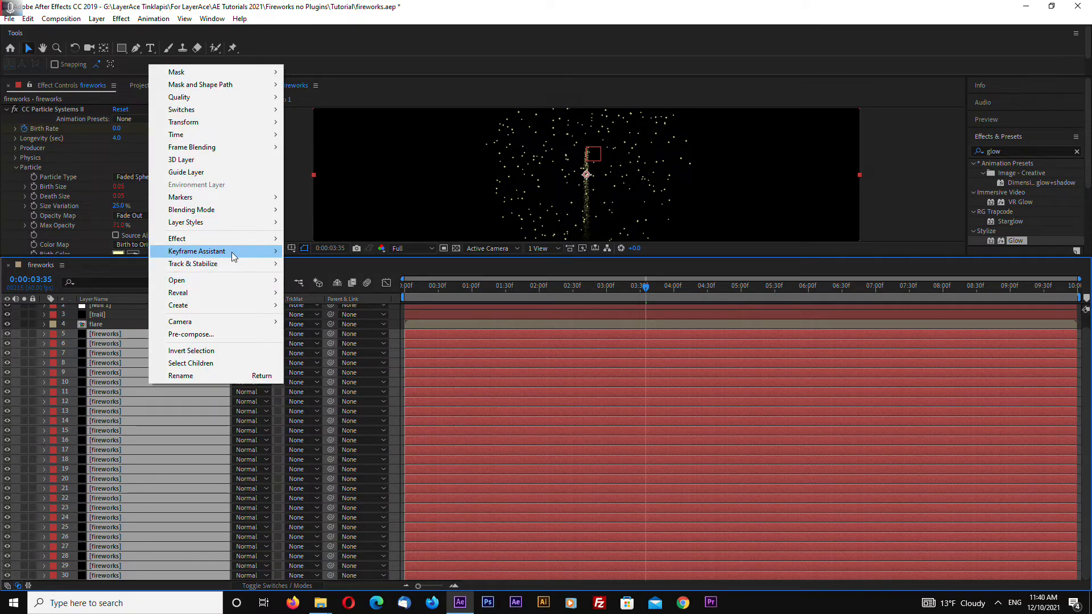
mouse_move(230, 251)
left_click(339, 354)
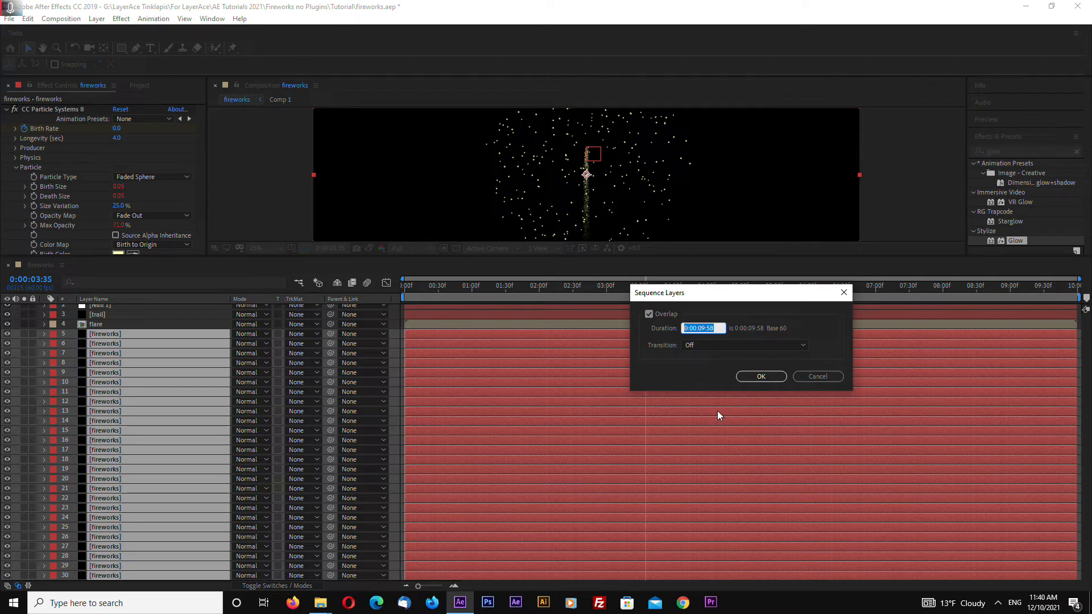
left_click(715, 329)
type("9")
left_click(759, 377)
- Enlarge the composition preview, play the animation and scrub through the burst up to 0:00:04:14
left_click_drag(656, 257, 527, 383)
left_click(888, 268)
key("space")
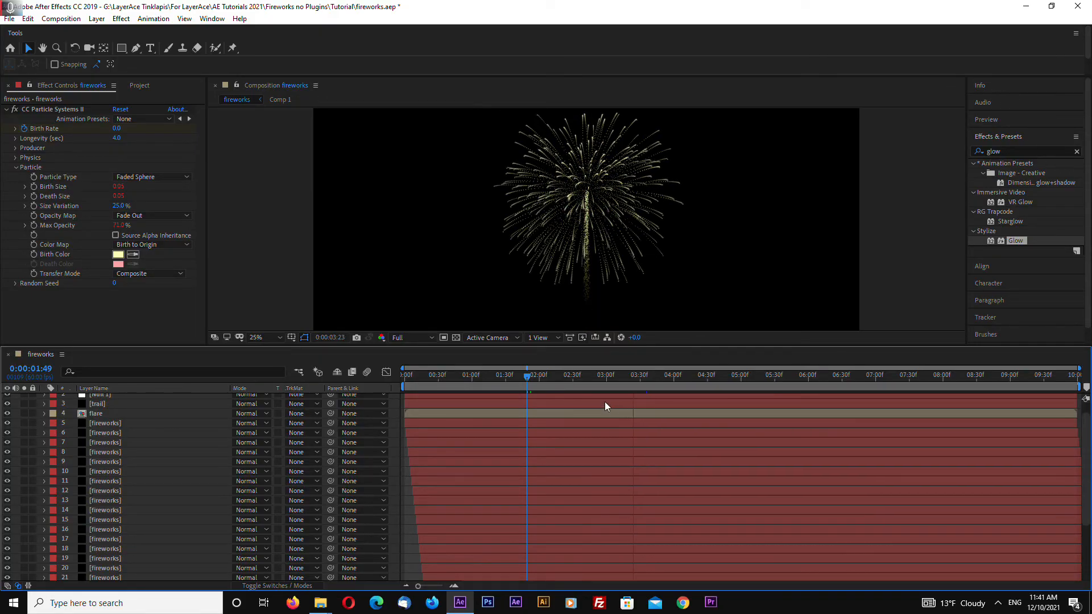
left_click_drag(529, 380, 600, 382)
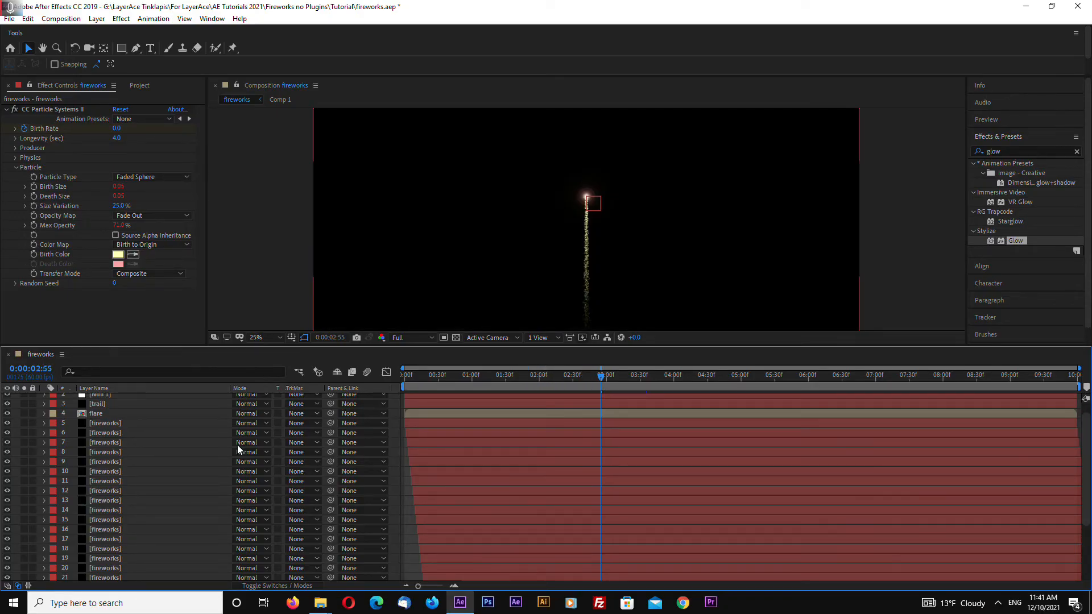
left_click_drag(600, 377, 689, 383)
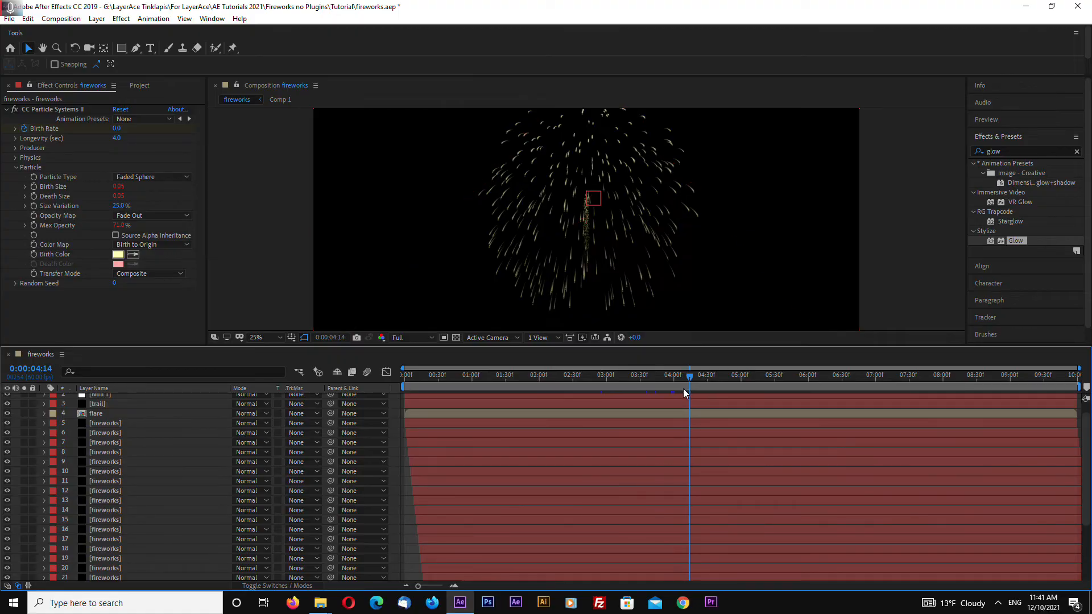
- Review the Birth Rate keyframe and all modified properties and expressions of fireworks layer 5 at 0:00:03:00, and collapse the layer
left_click(113, 423)
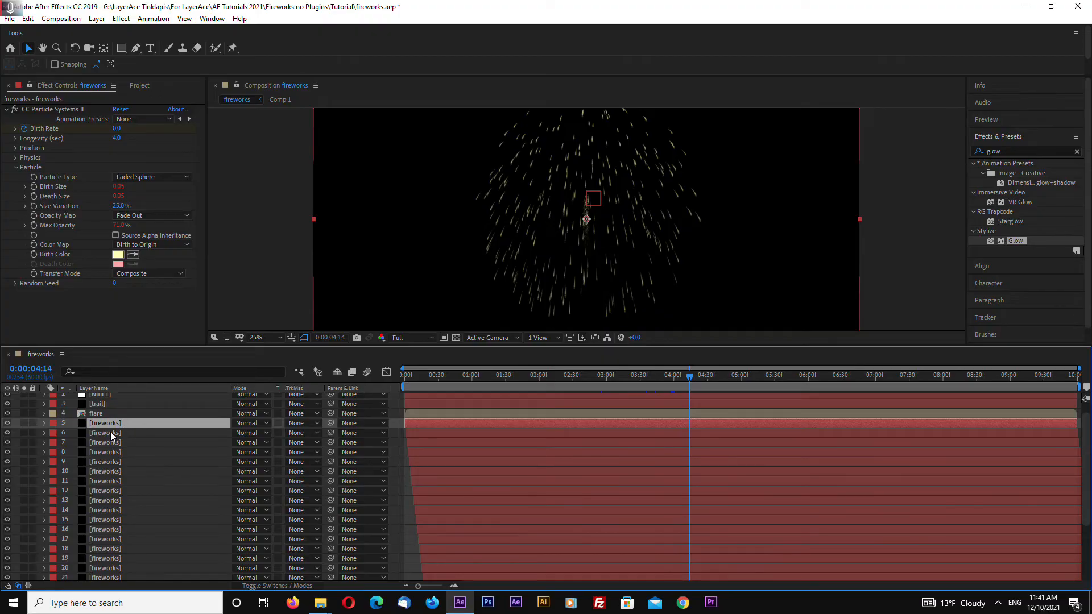
key("u")
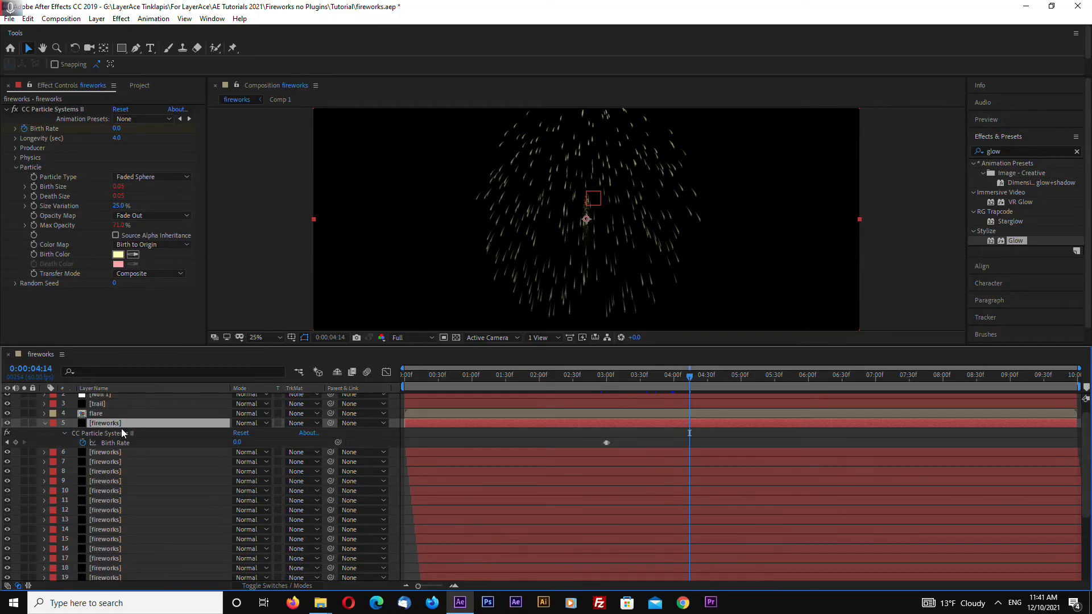
left_click(605, 387)
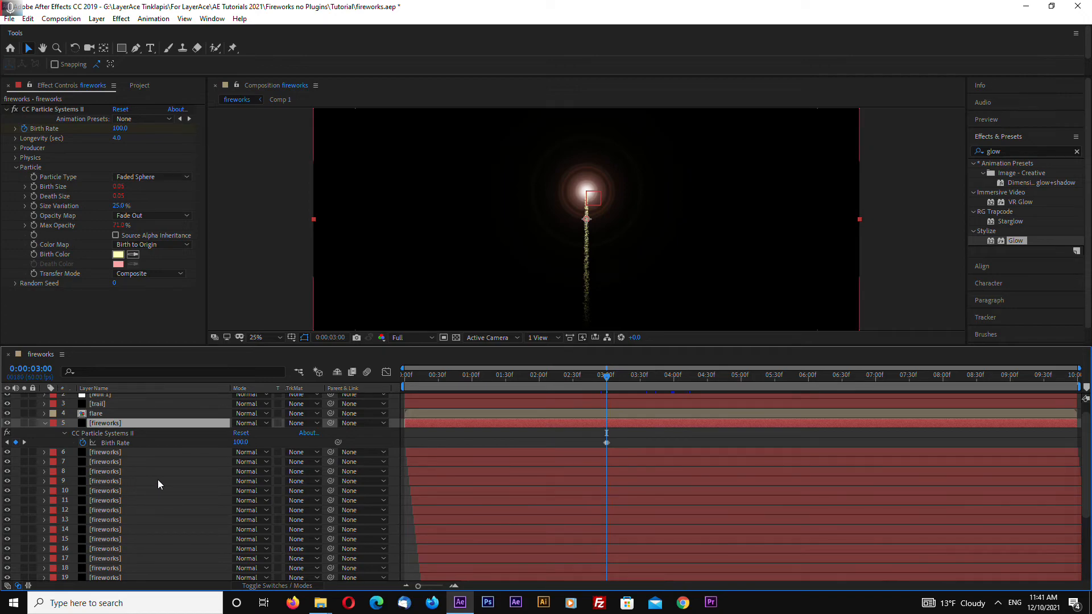
key("u")
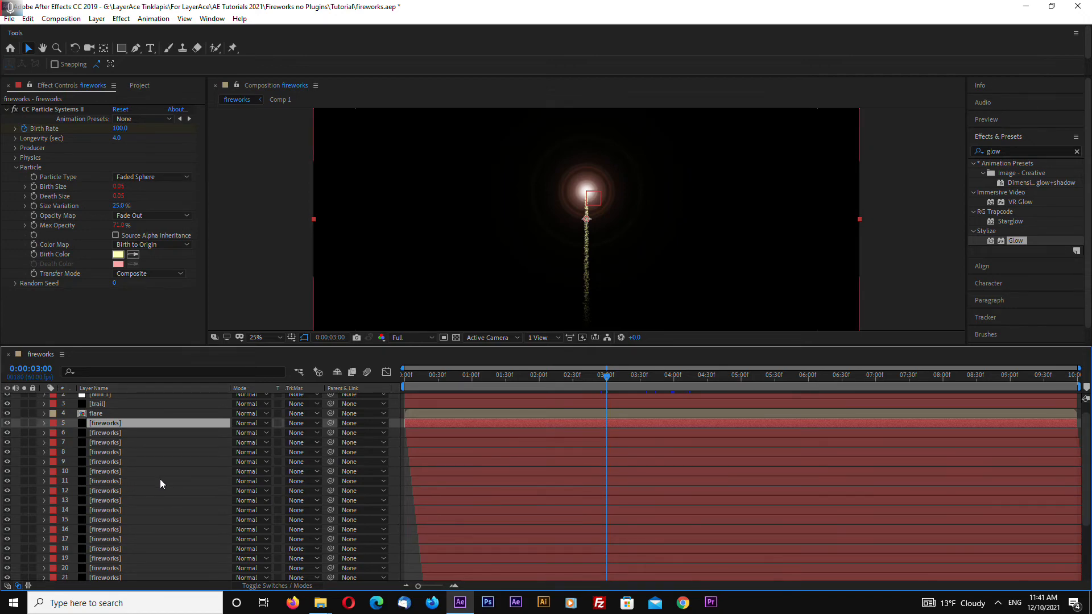
key("u")
key("u")
key("u")
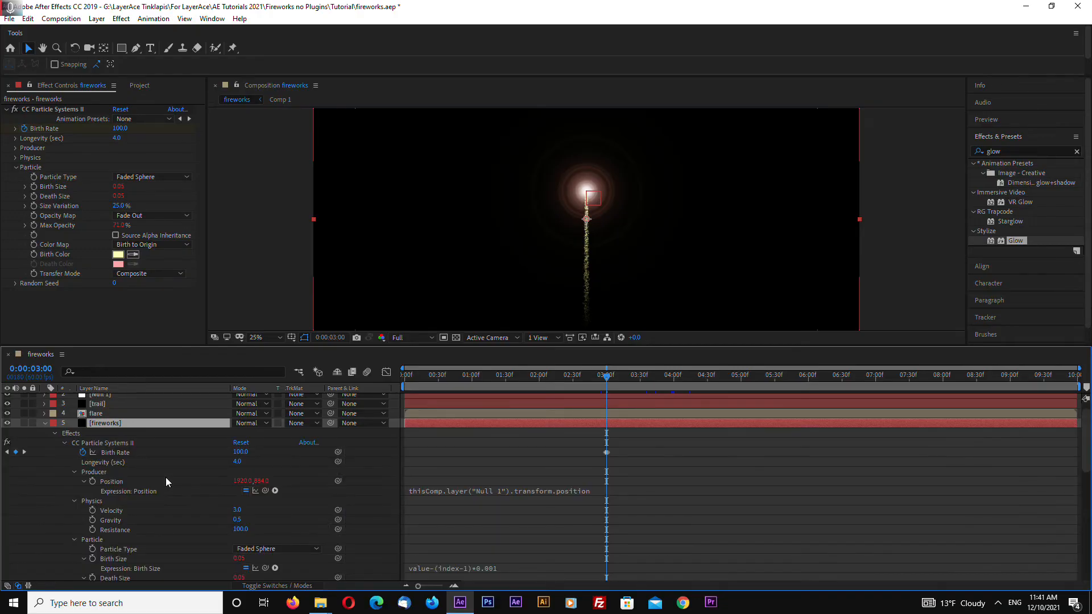
left_click_drag(504, 346, 511, 259)
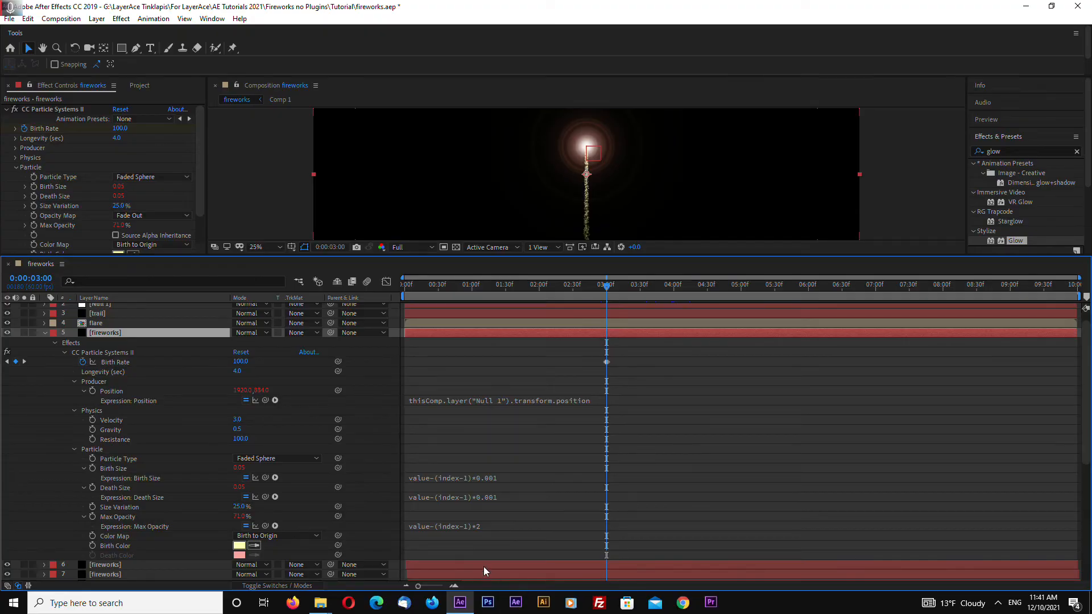
left_click(44, 333)
left_click_drag(410, 257, 410, 394)
- Turn on Adjustment Layer 2 and inspect the glowing burst at 0:00:03:38
scroll(113, 466, "up", 1)
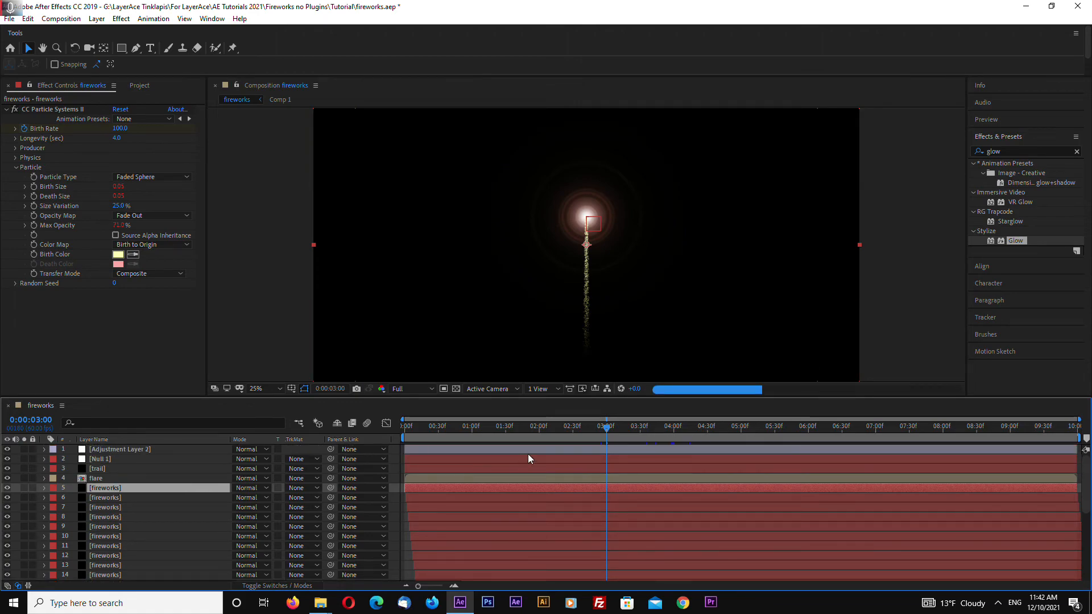
left_click_drag(608, 431, 651, 431)
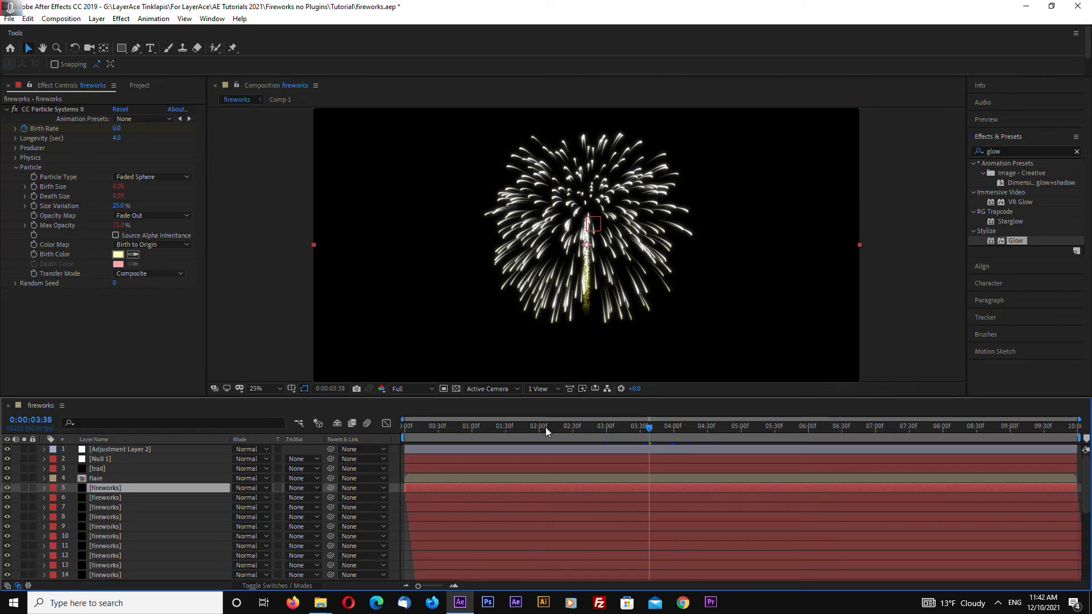
key("period")
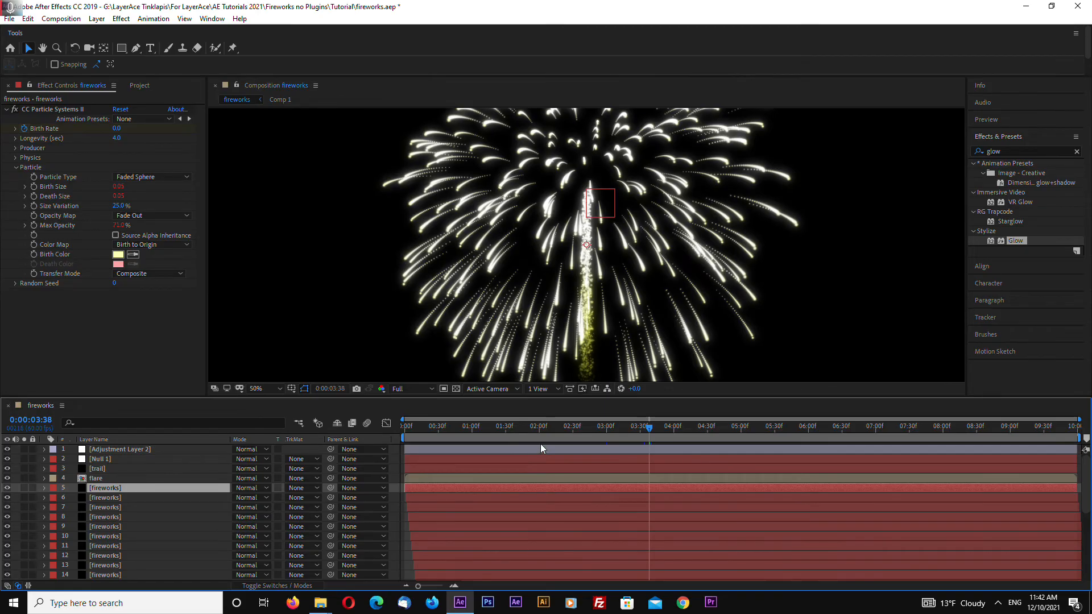
key("comma")
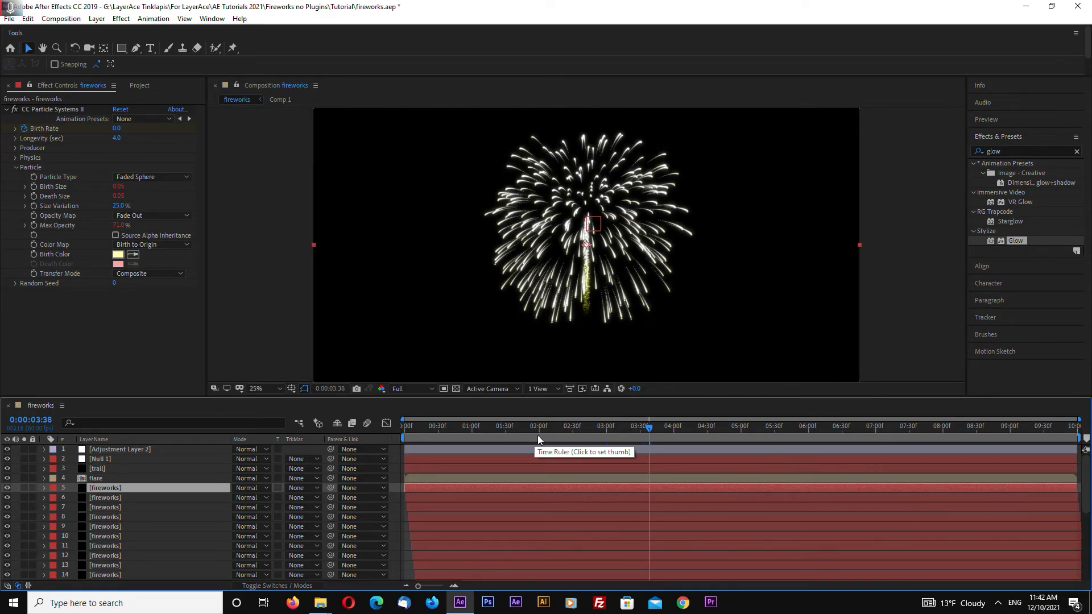
- Check the glow effects on Adjustment Layer 2 and add a Glow with radius 10 to fireworks layer 5
left_click(317, 319)
left_click(122, 449)
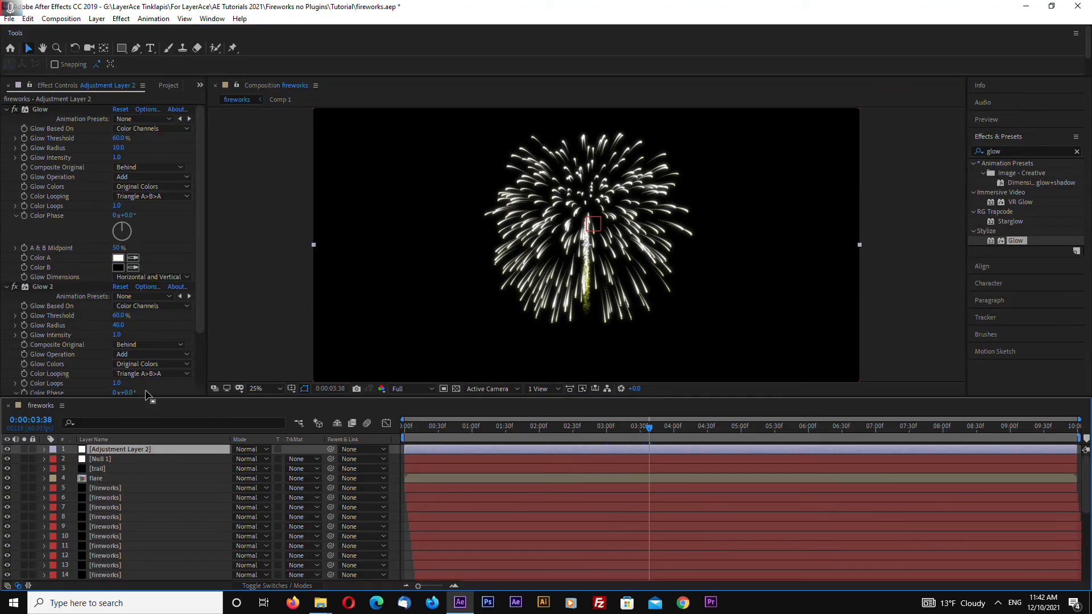
left_click(111, 488)
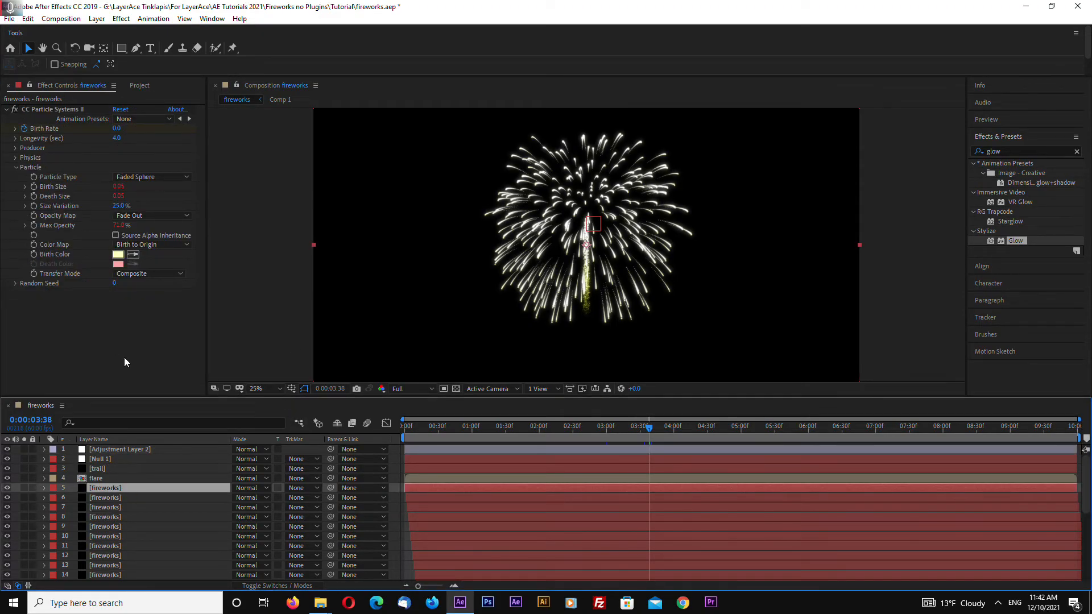
key("ctrl+v")
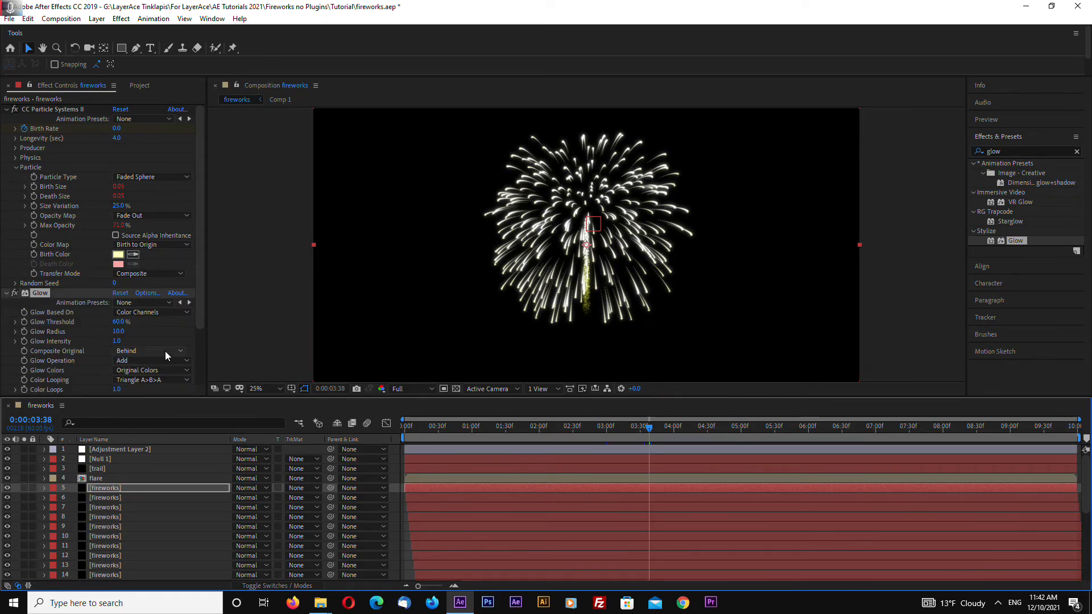
- Duplicate the Glow effect on fireworks layer 5 and set the copy's Glow Radius to 20
left_click_drag(201, 254, 202, 315)
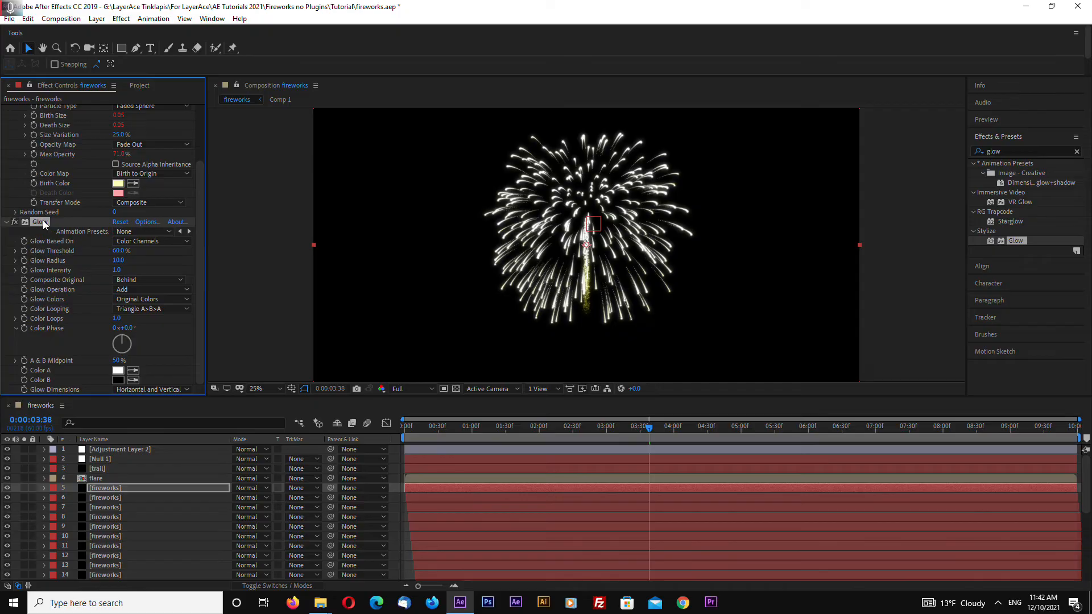
key("ctrl+d")
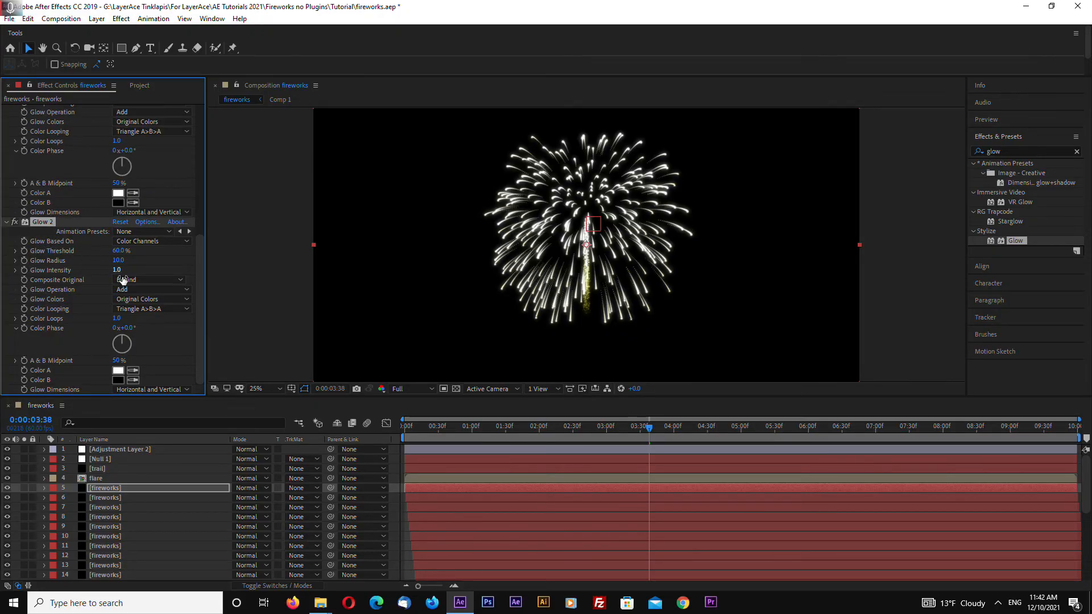
left_click(118, 261)
type("20")
key("Return")
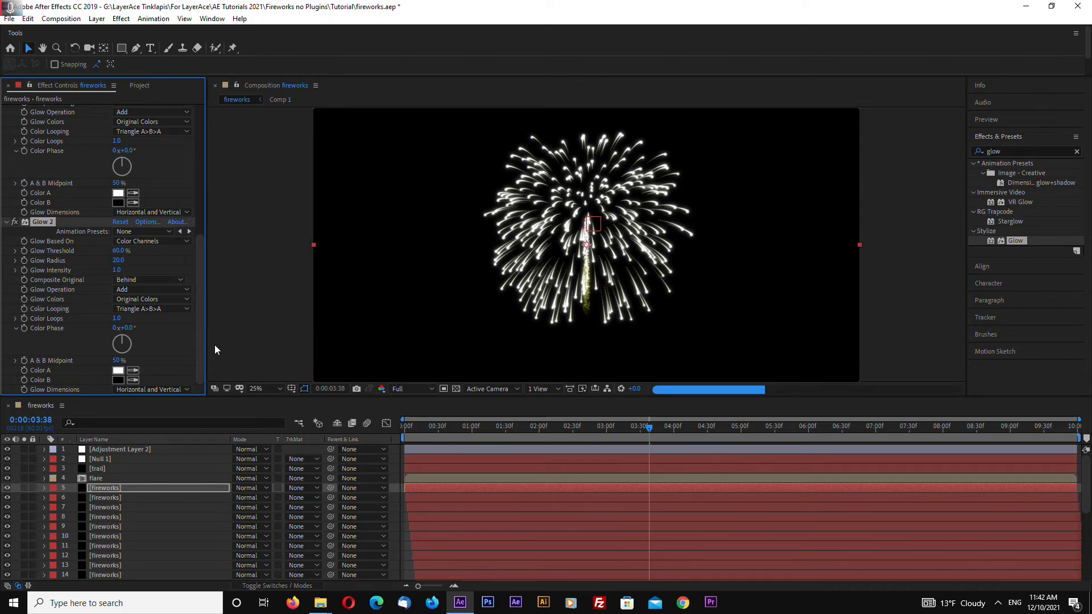
- Deselect the layer, examine the glowing burst up close, and view the rising trail at 0:00:02:17
left_click(899, 306)
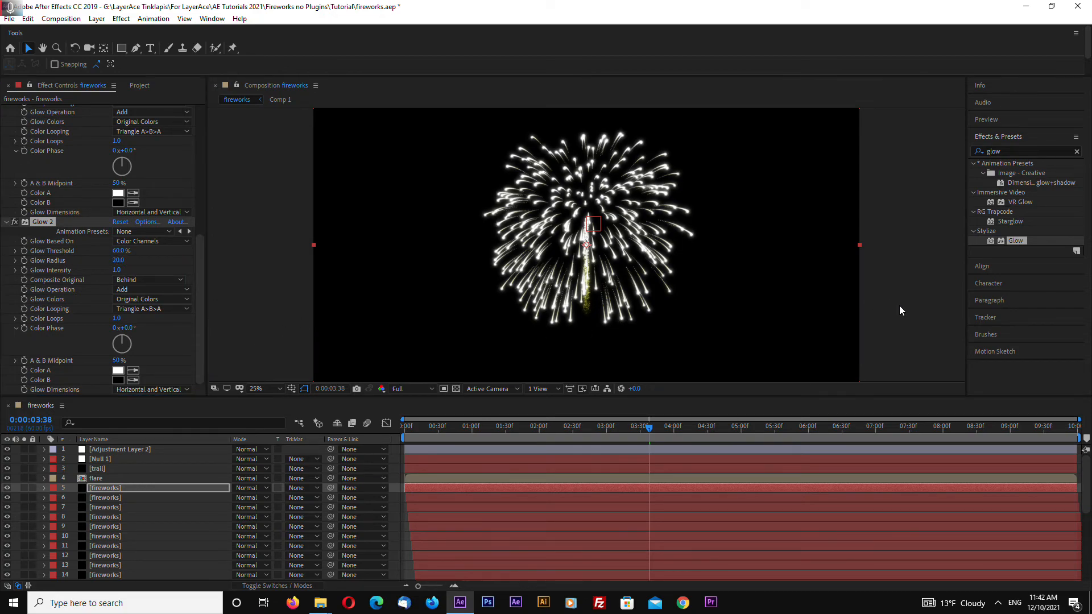
key("period")
key("comma")
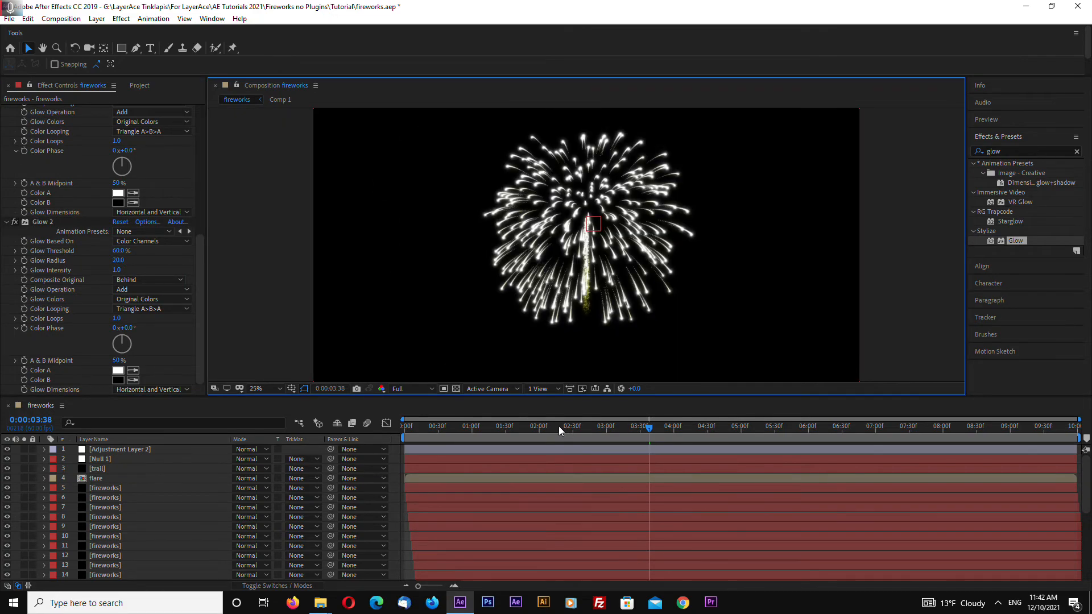
left_click(559, 426)
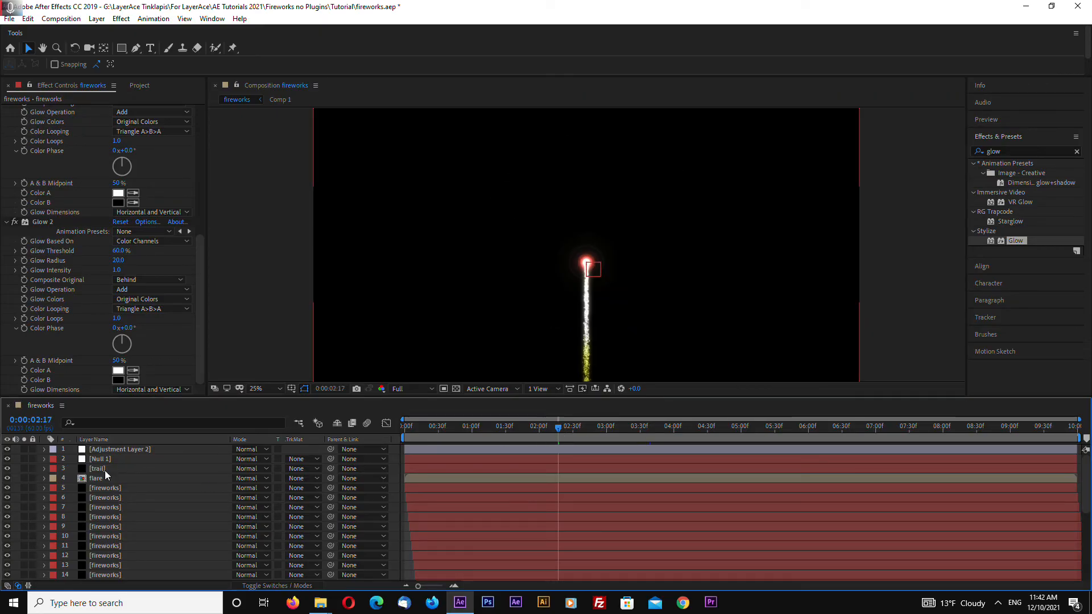
- Set the Max Opacity of the trail layer's CC Particle Systems II effect to 50%
left_click(896, 300)
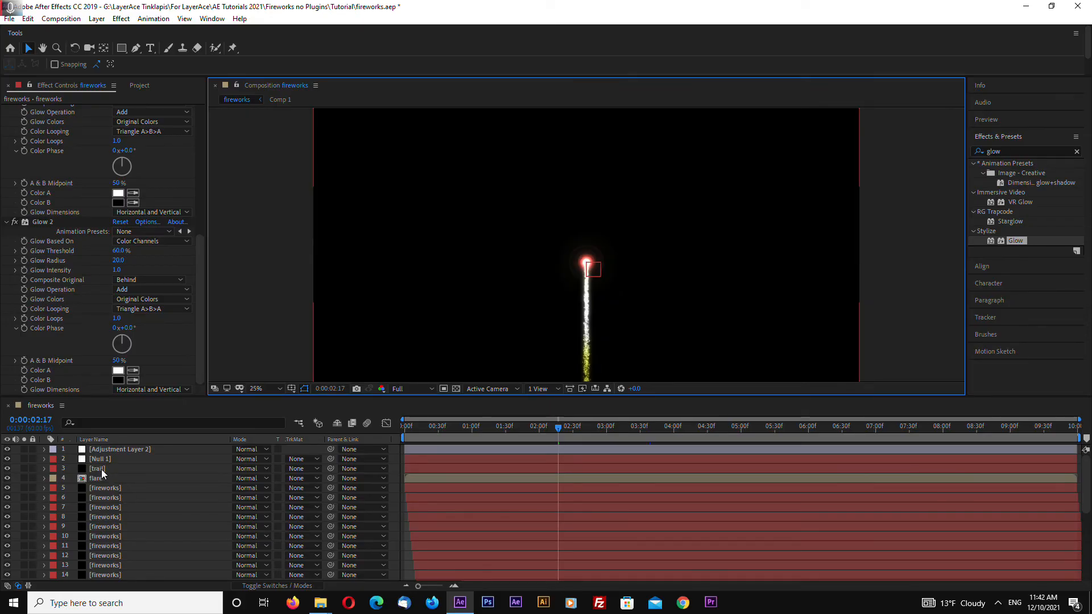
left_click(102, 470)
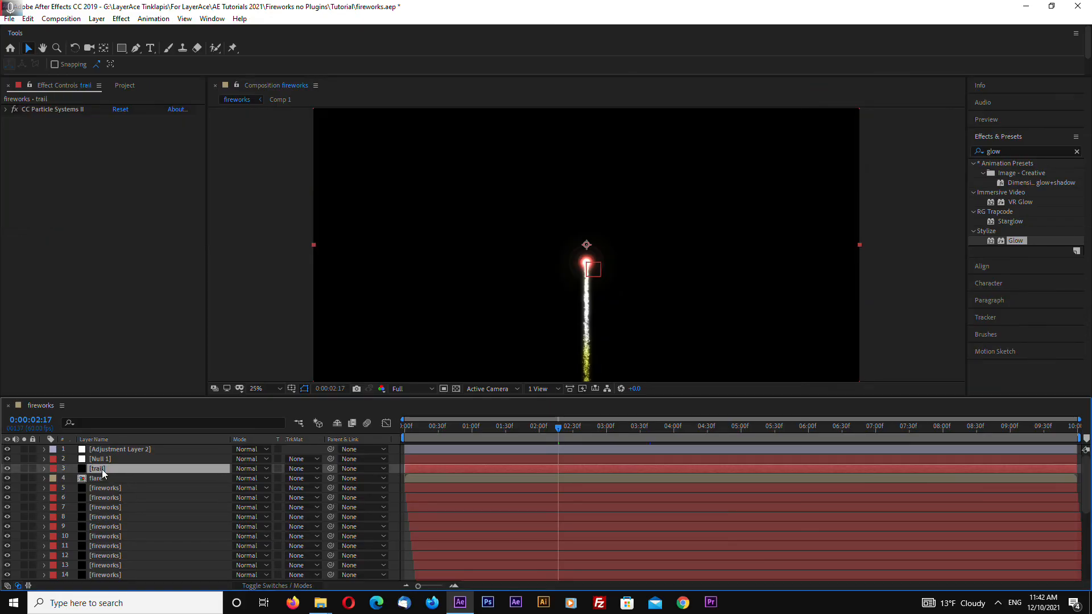
left_click(6, 110)
left_click(120, 322)
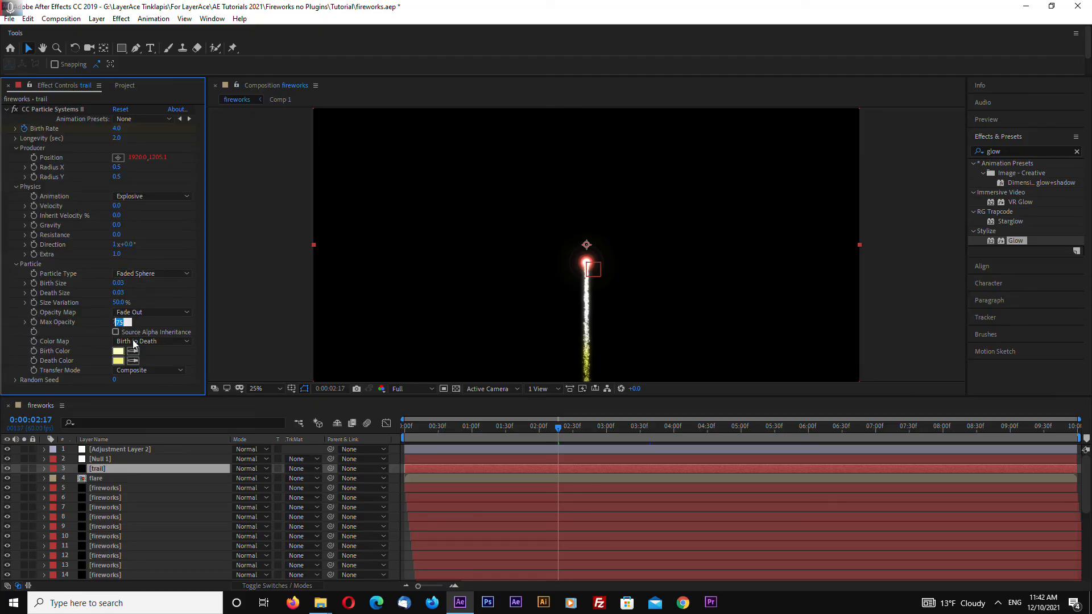
type("50")
key("Return")
- Set the trail particles' Birth Size and Death Size to 0.02 and their Size Variation to 25%
left_click(121, 283)
type("0.02")
left_click(121, 293)
type("0.02")
left_click(121, 302)
type("25")
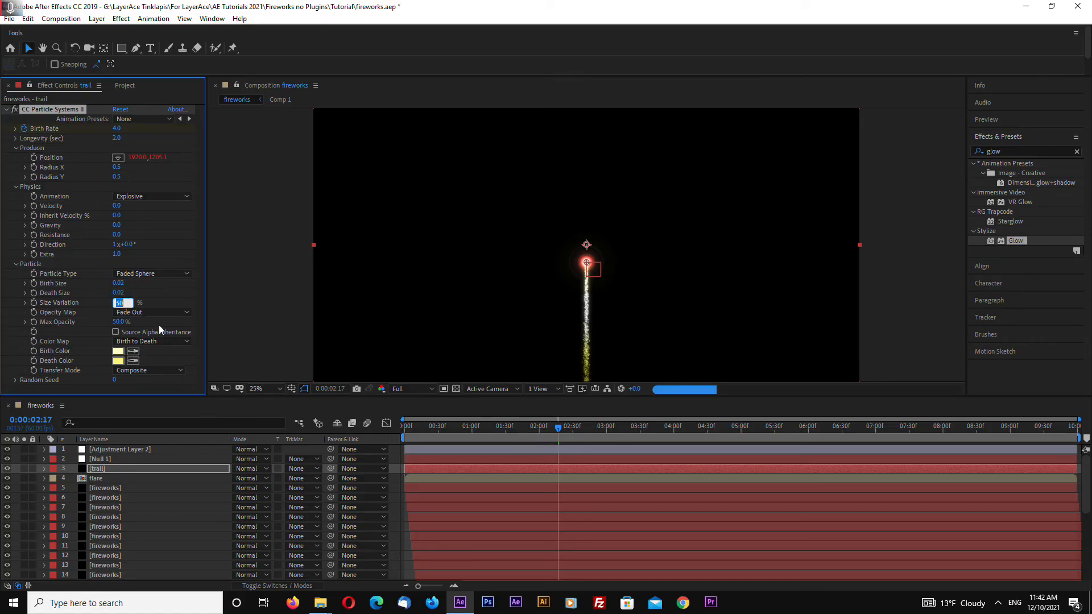
key("Return")
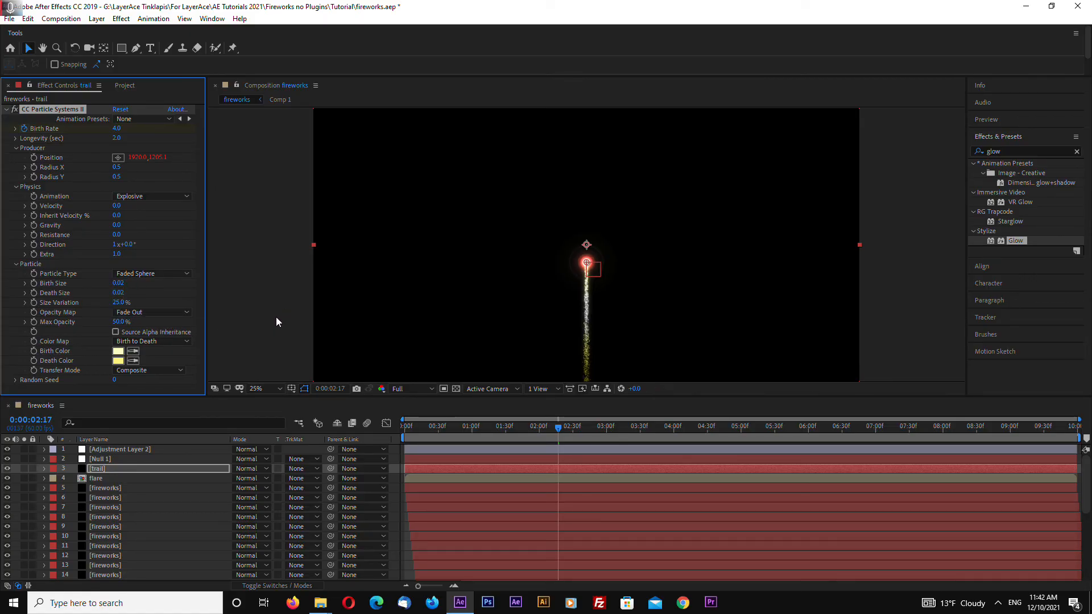
- Deselect the trail layer, lower the composition's preview resolution to Quarter, and preview the fireworks animation from the start
left_click(275, 316)
scroll(276, 316, "up", 2)
scroll(275, 315, "down", 1)
scroll(273, 326, "down", 1)
scroll(292, 351, "up", 1)
left_click(412, 391)
left_click(418, 449)
key("space")
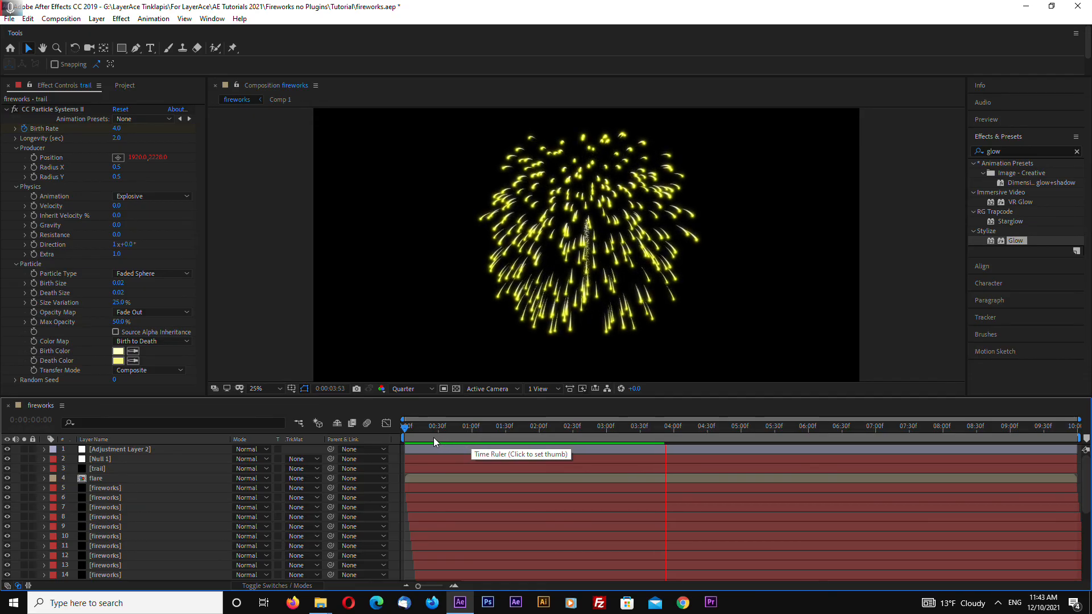
key("space")
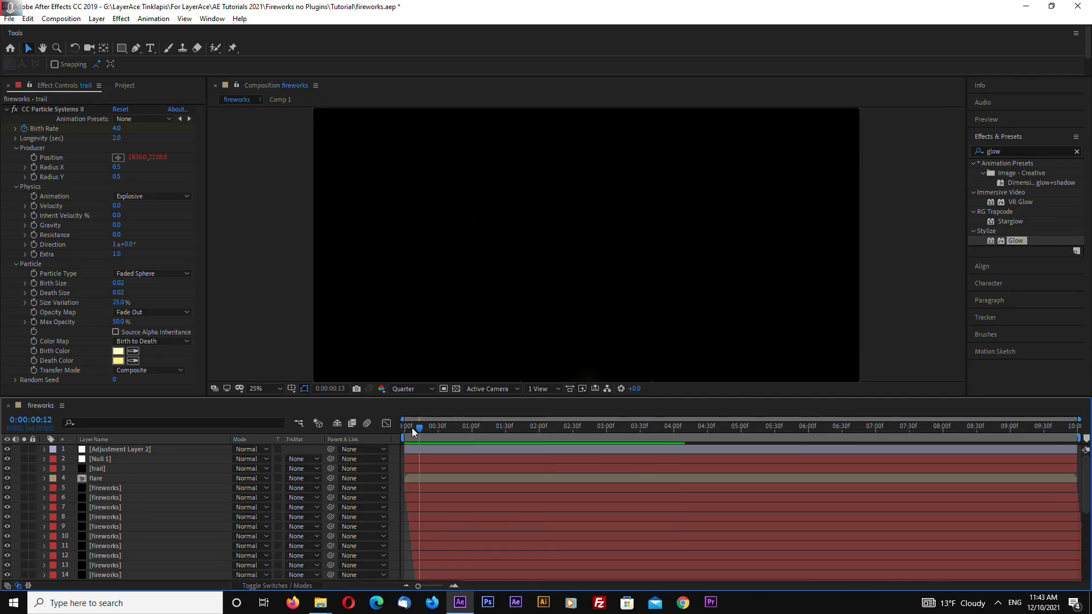
- Replay the fireworks animation from the beginning and inspect the glowing burst at 0:00:03:39
key("space")
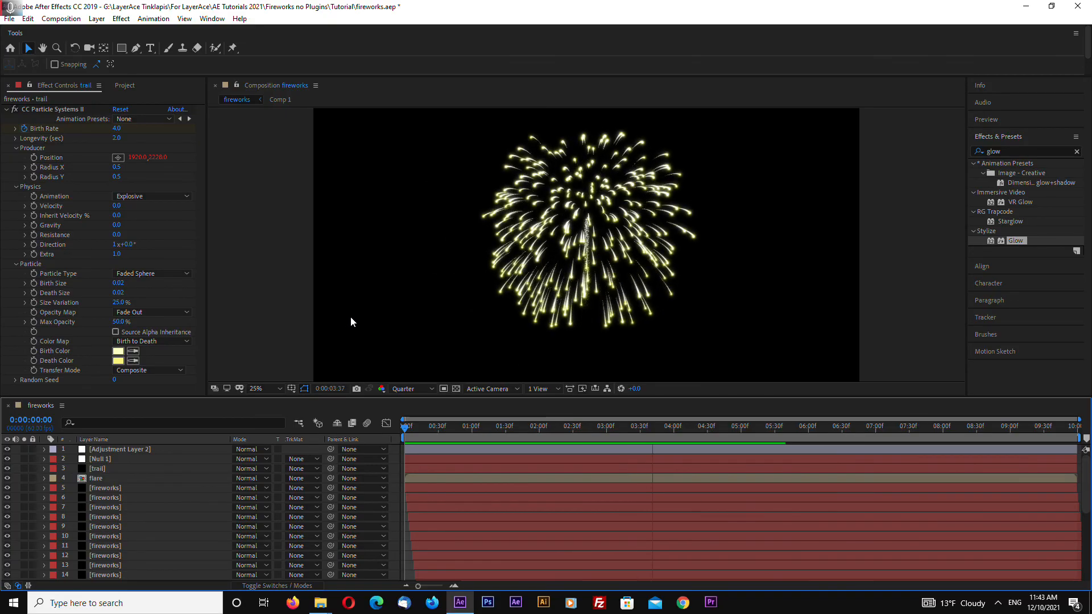
left_click(408, 428)
key("space")
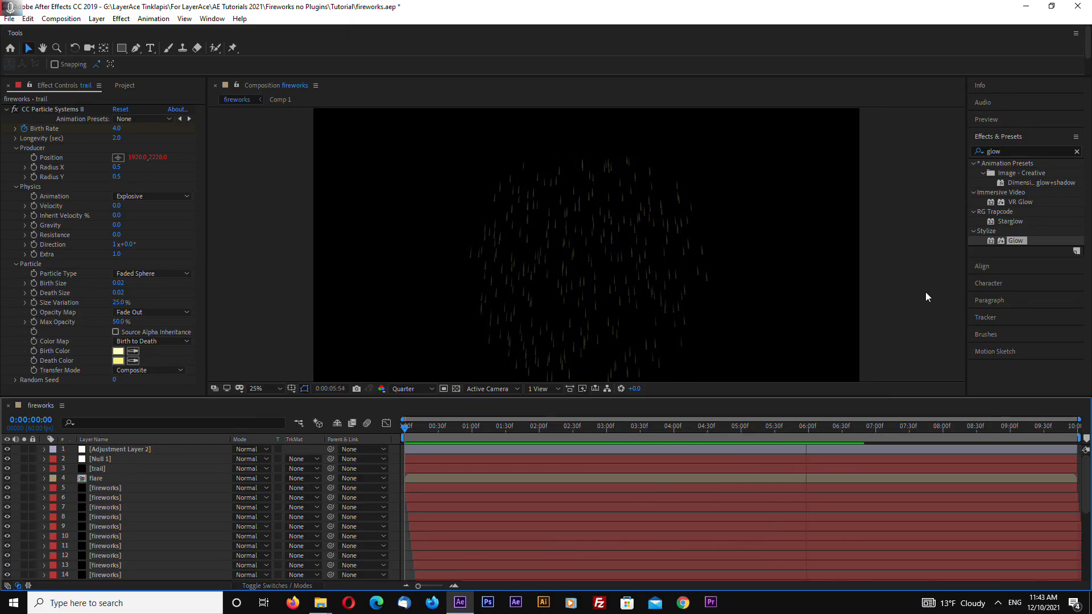
left_click(405, 427)
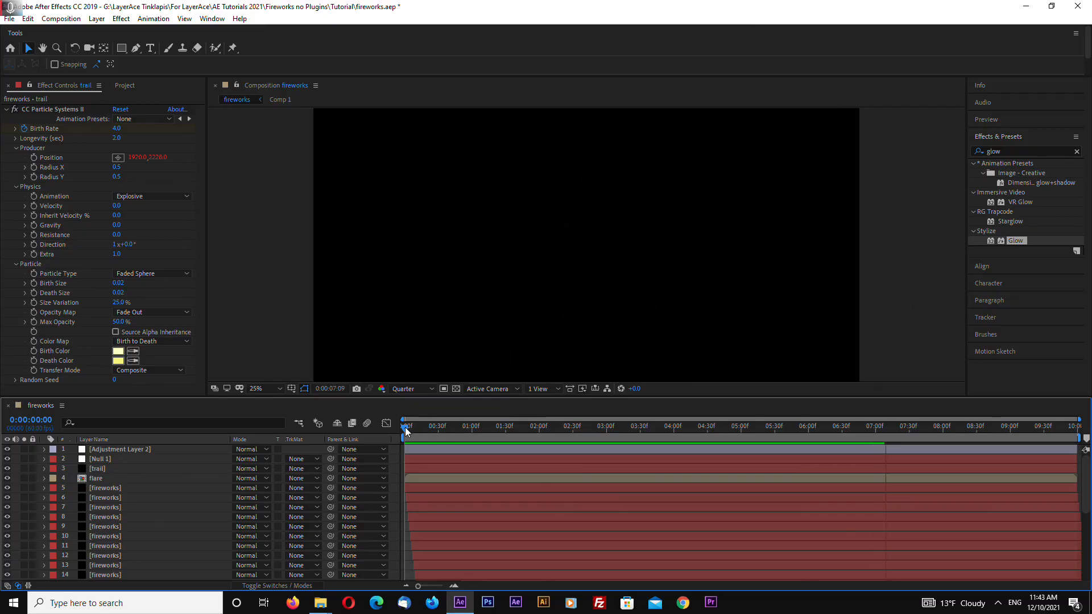
key("space")
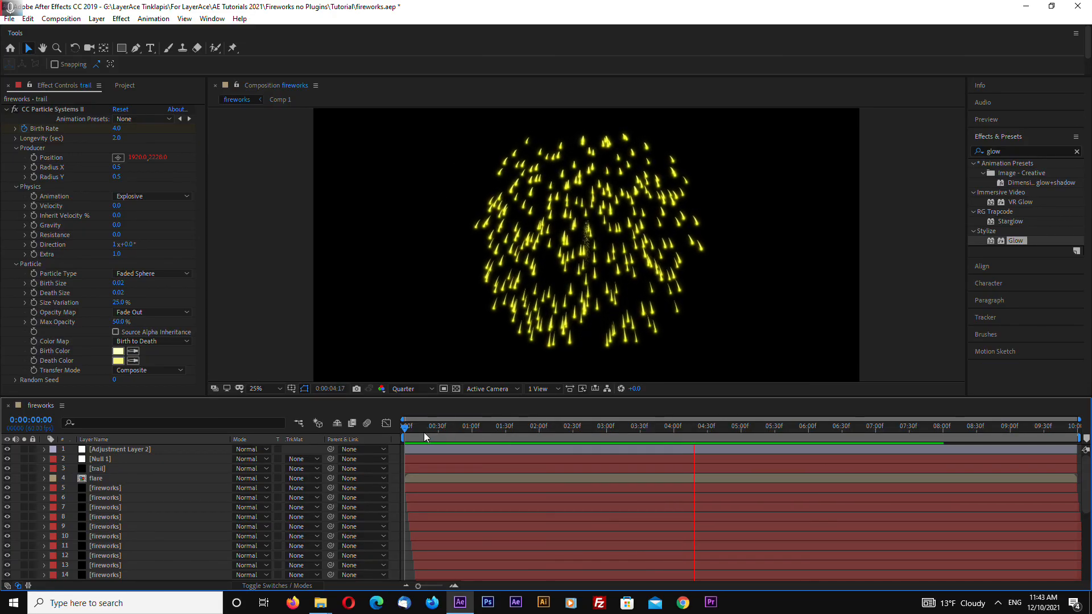
left_click_drag(407, 427, 651, 450)
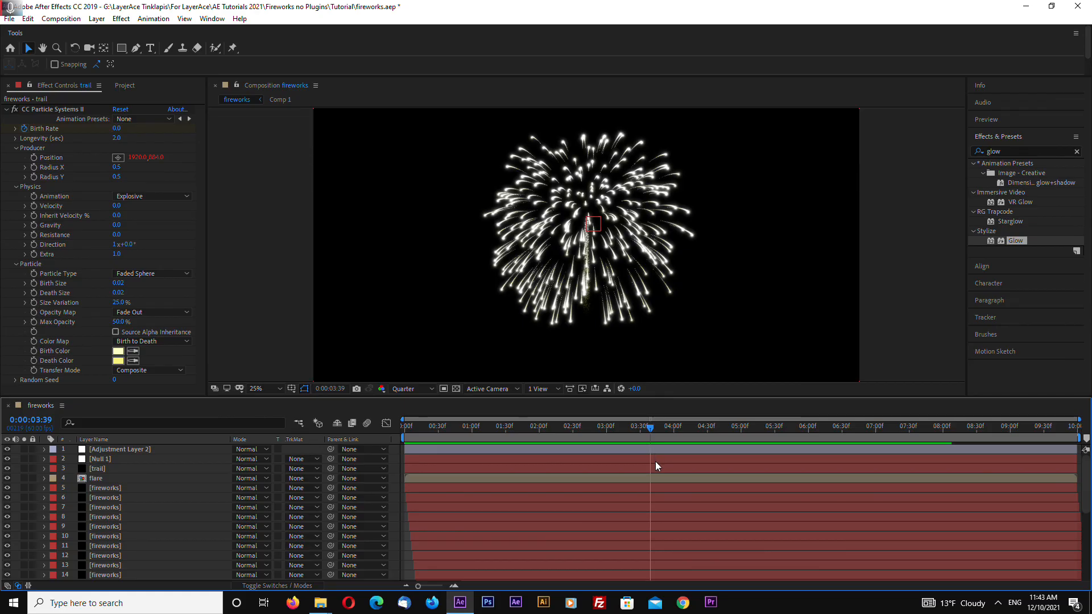